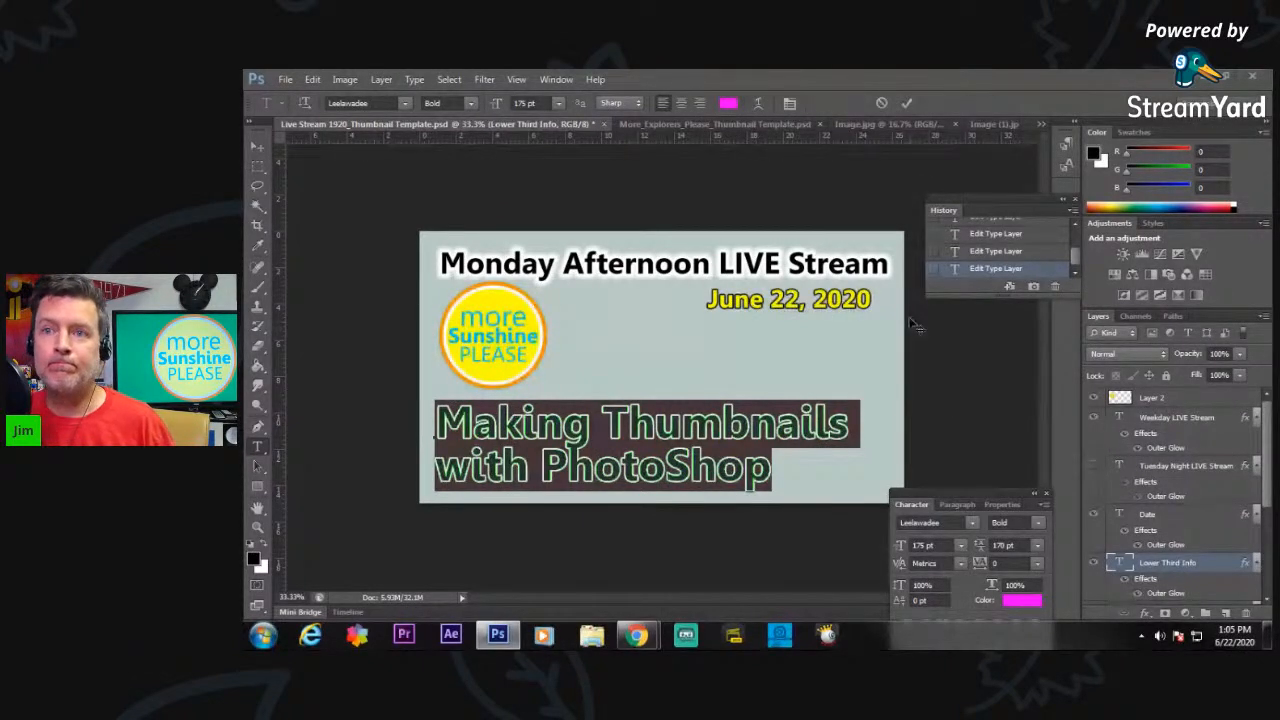
Paste the copied Photoshop logo image above Layer 12 and scale it to cover the whole canvas as the background.
left_click_drag(1269, 499, 1271, 555)
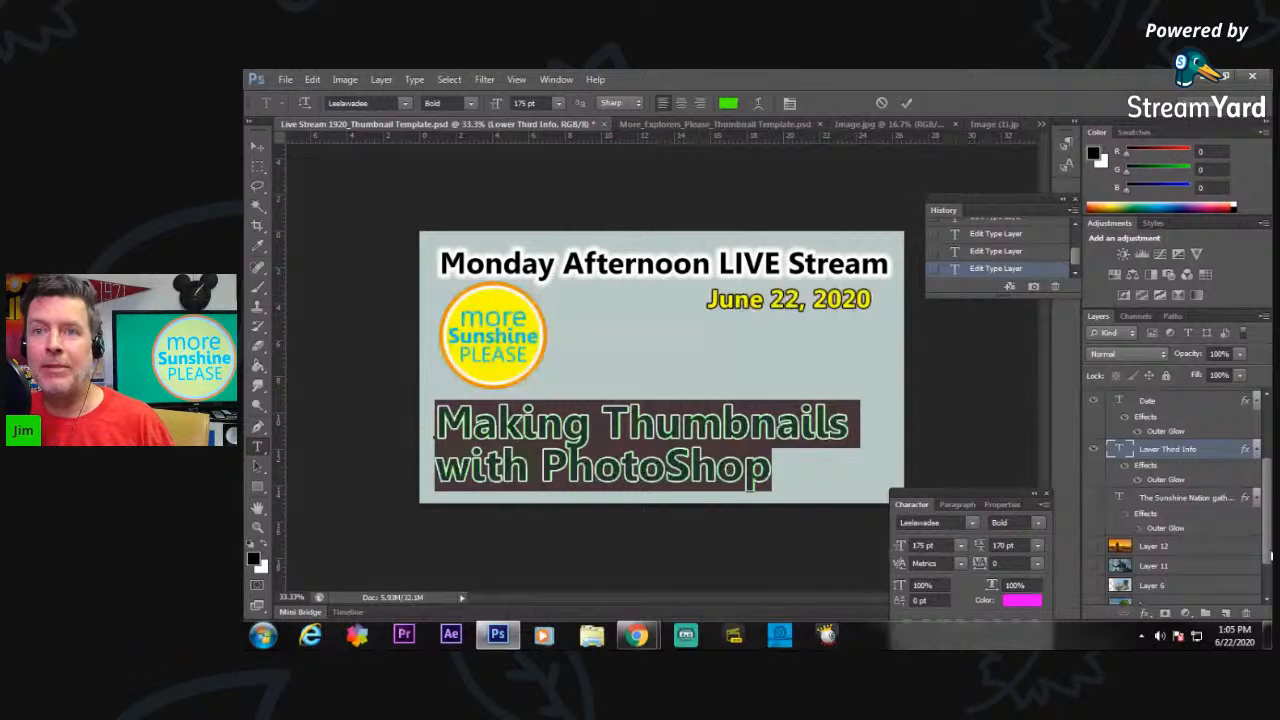
left_click(1175, 550)
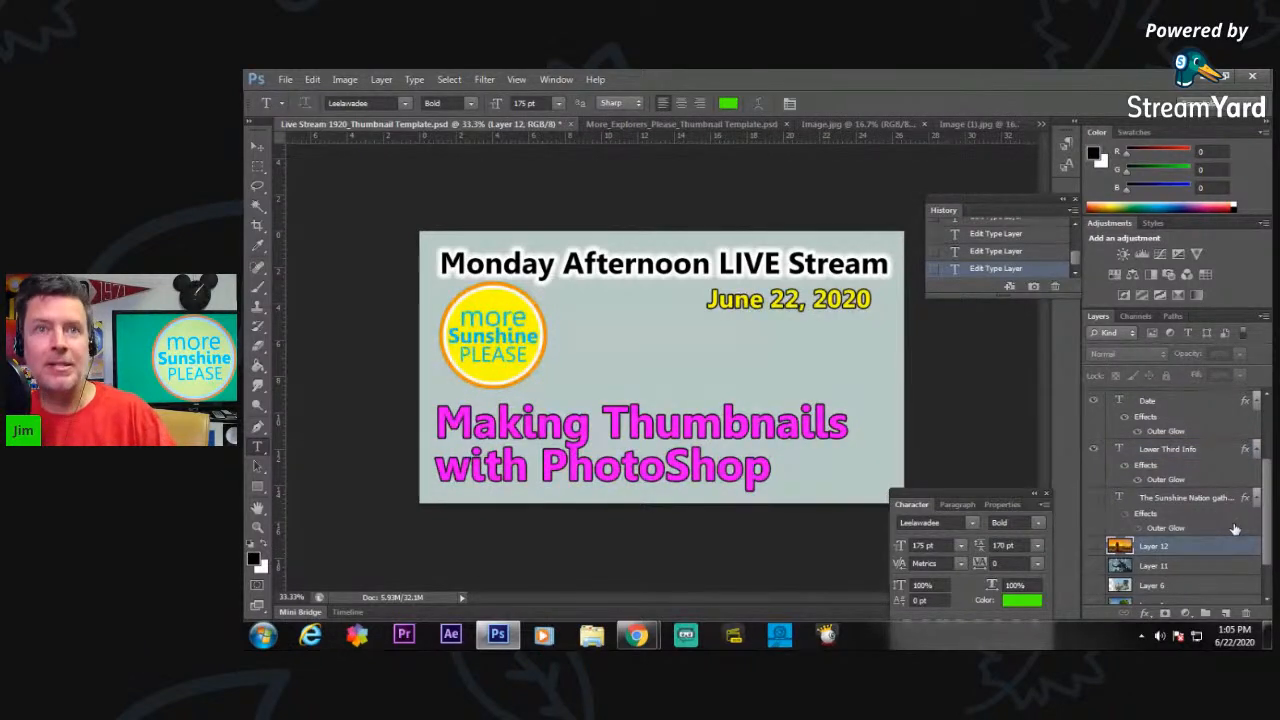
key("ctrl+v")
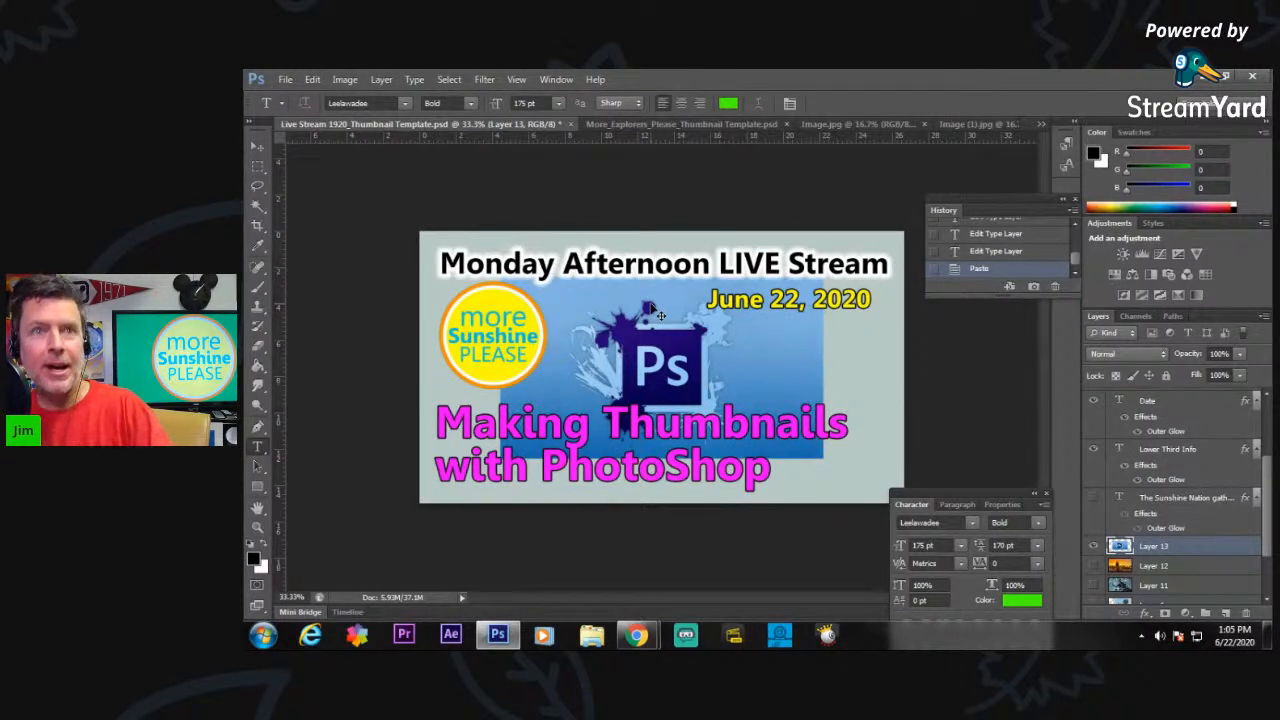
key("ctrl+t")
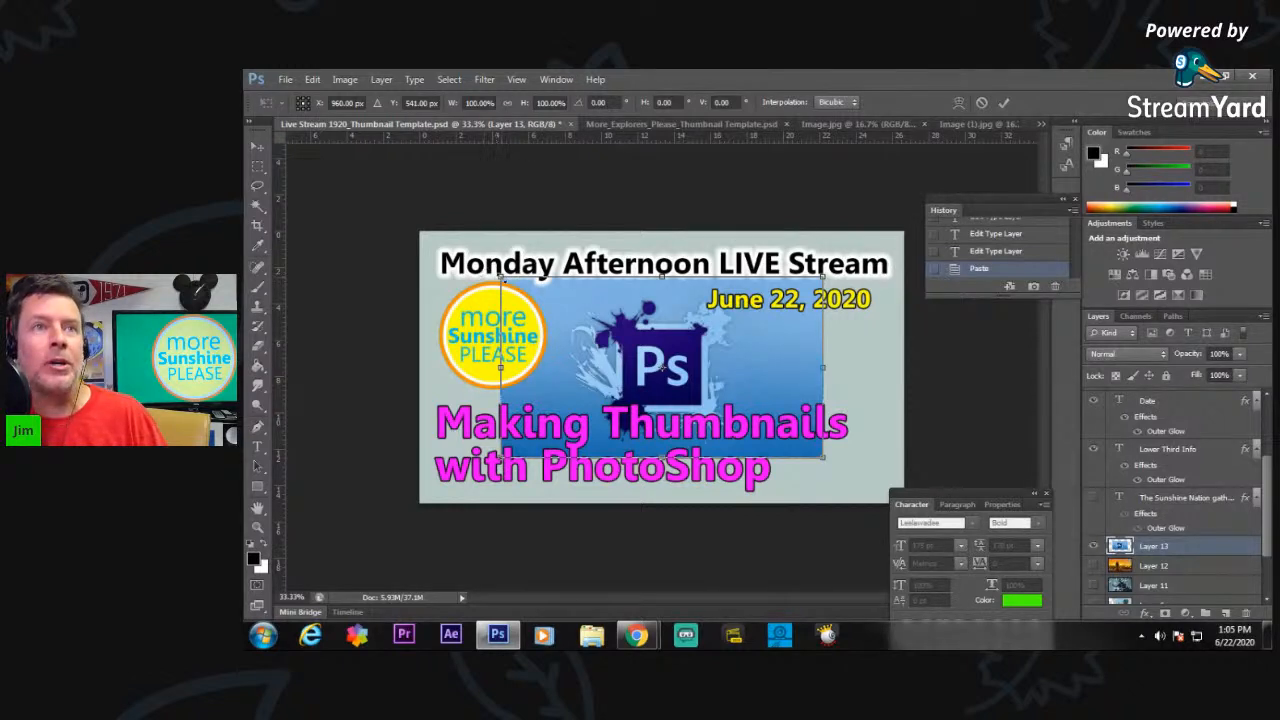
left_click_drag(497, 276, 412, 231)
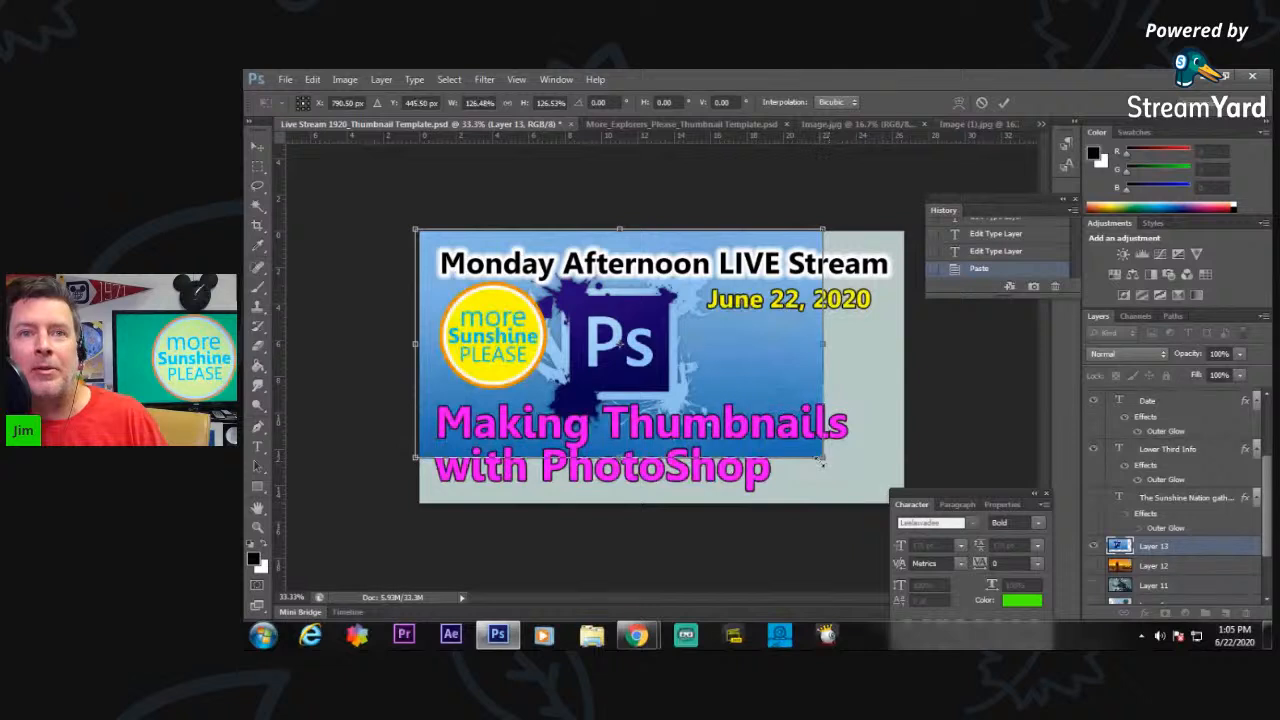
left_click_drag(845, 476, 910, 506)
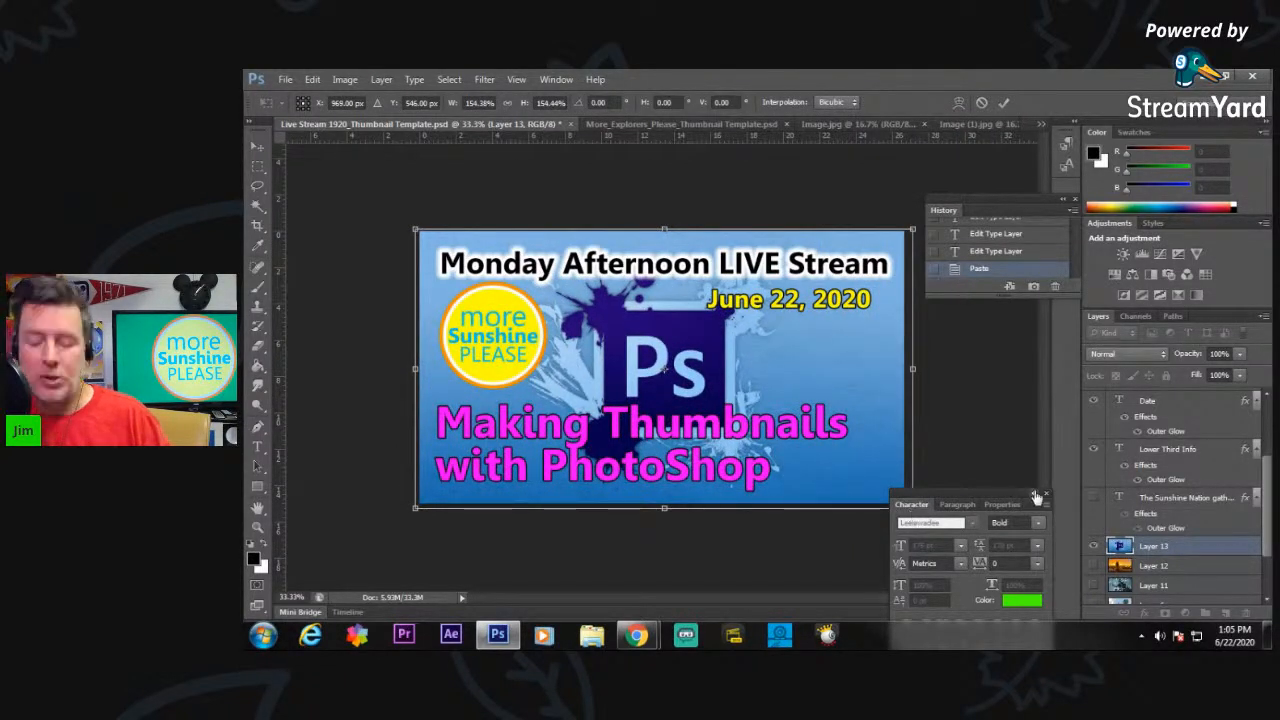
key("Return")
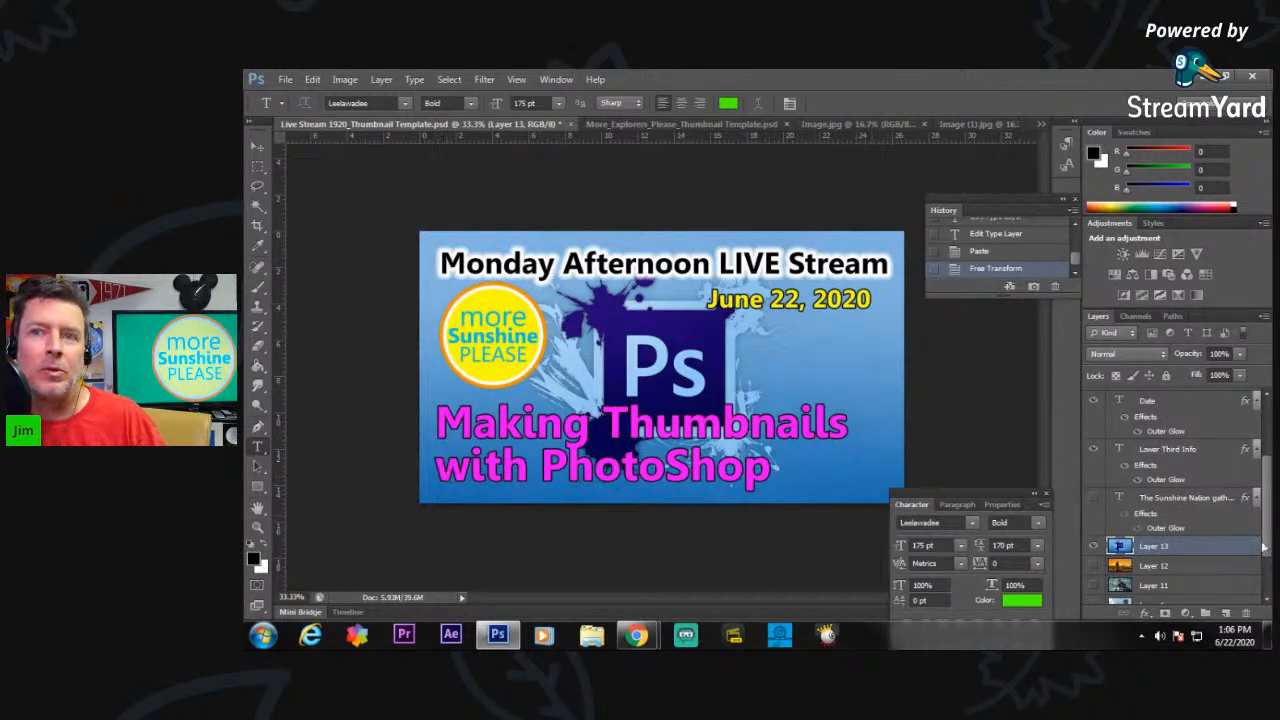
Indent the second line of the Lower Third Info text so "with PhotoShop" sits centred under "Making Thumbnails".
left_click(1183, 452)
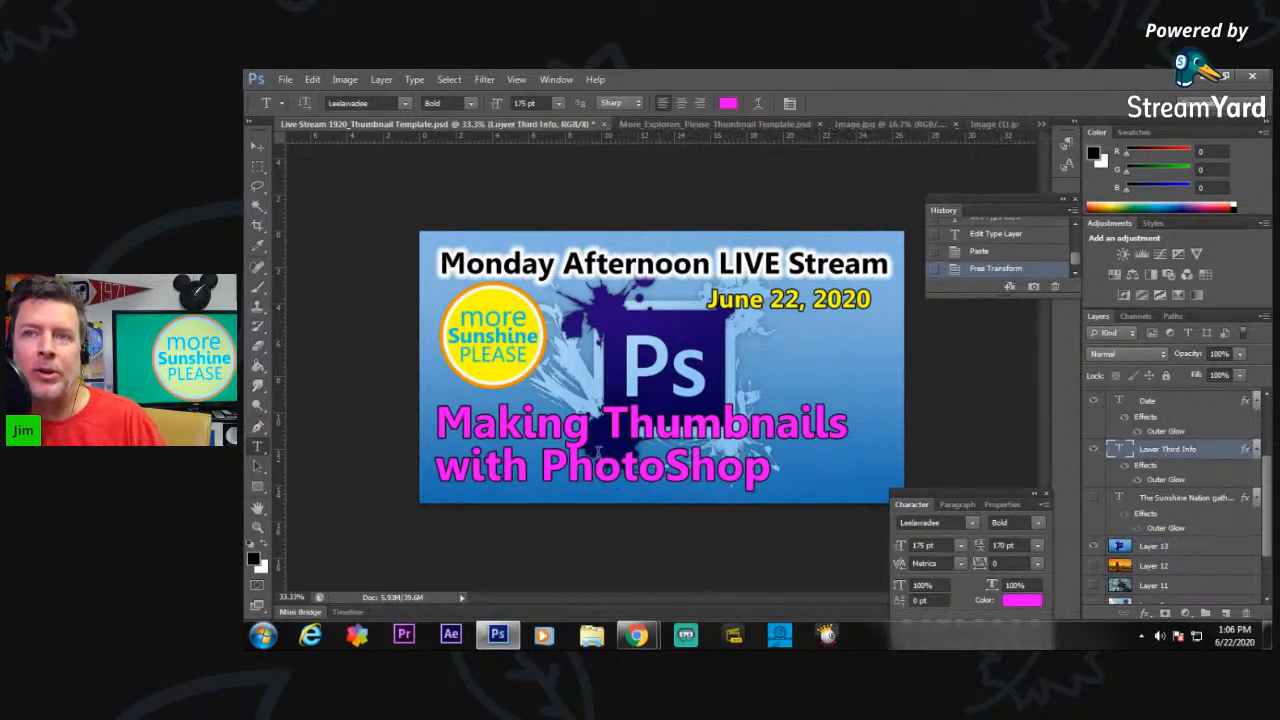
left_click(442, 458)
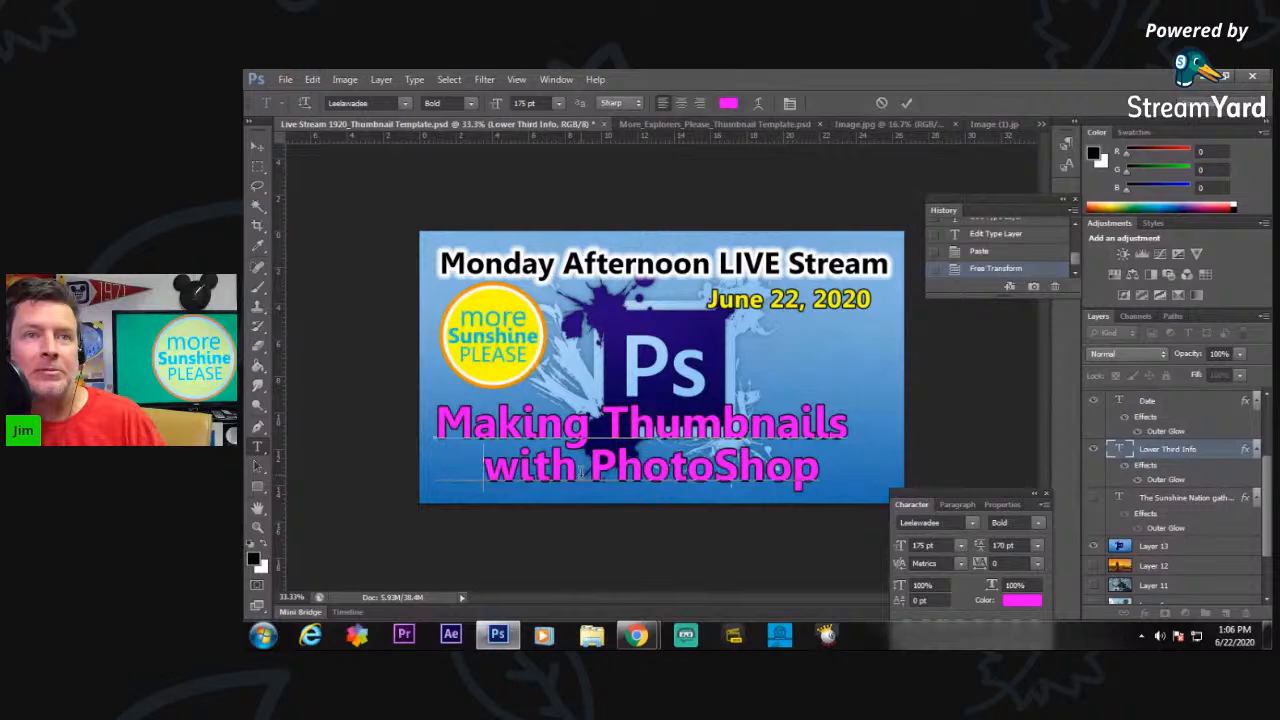
Save a JPEG copy of the thumbnail over 06_22_2020_thumb in the More Sunshine Please folder, at maximum quality 12, progressive with 3 scans.
left_click(284, 80)
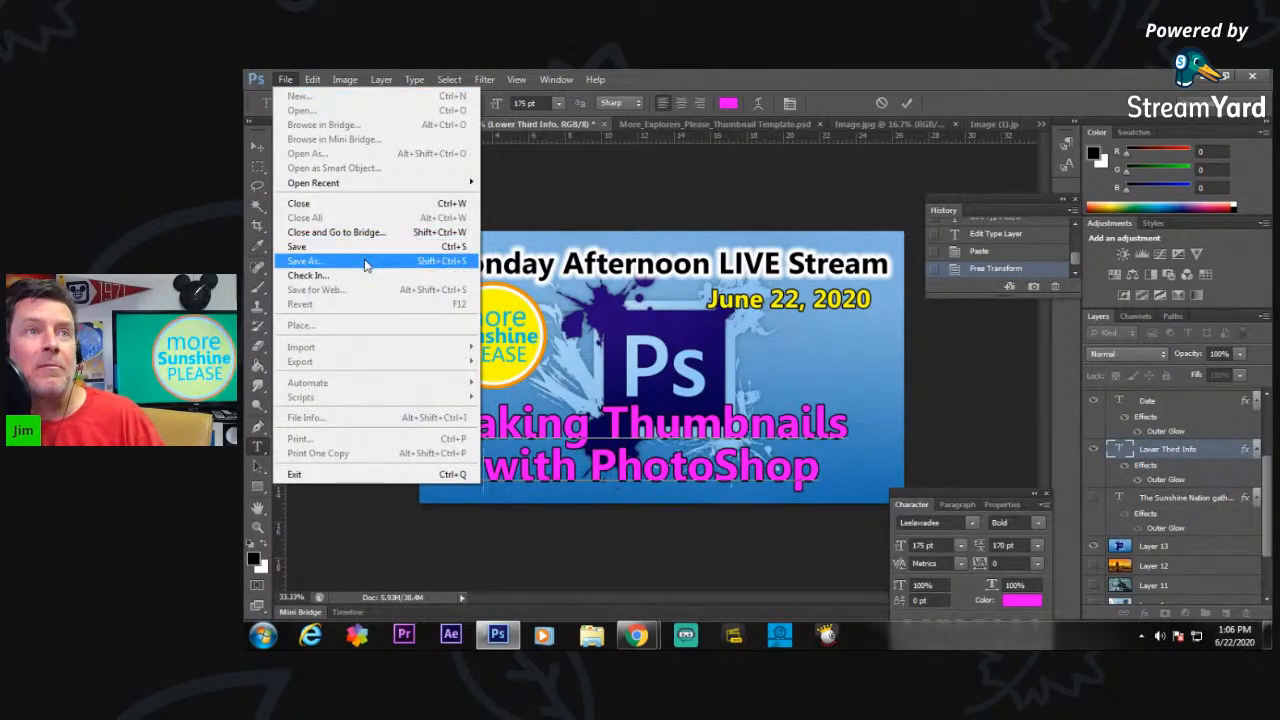
left_click(365, 262)
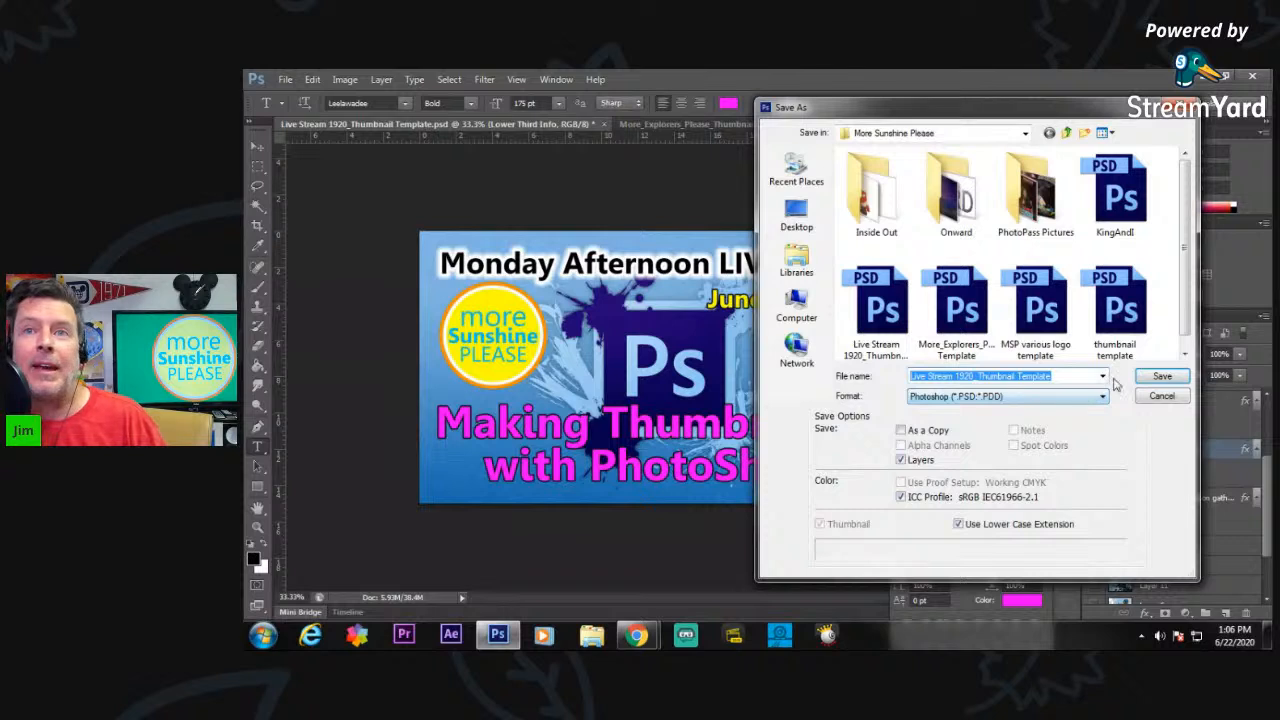
left_click(1103, 397)
left_click(1060, 490)
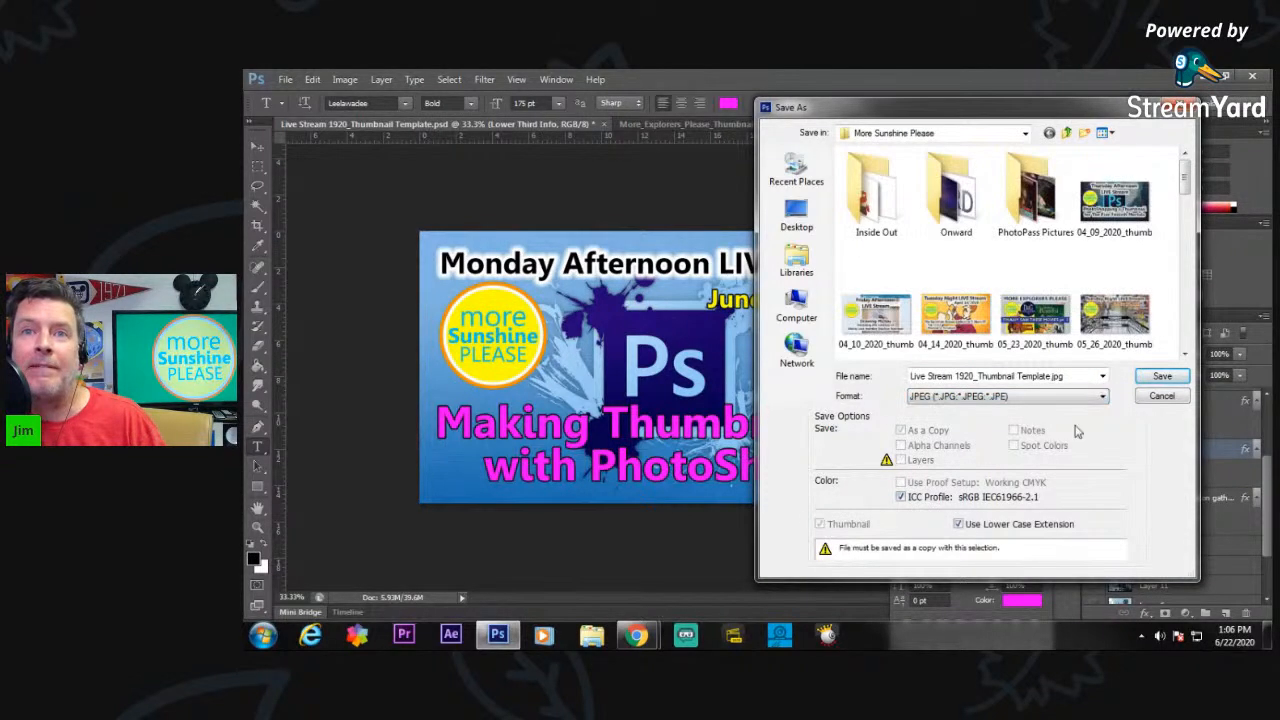
left_click(1185, 338)
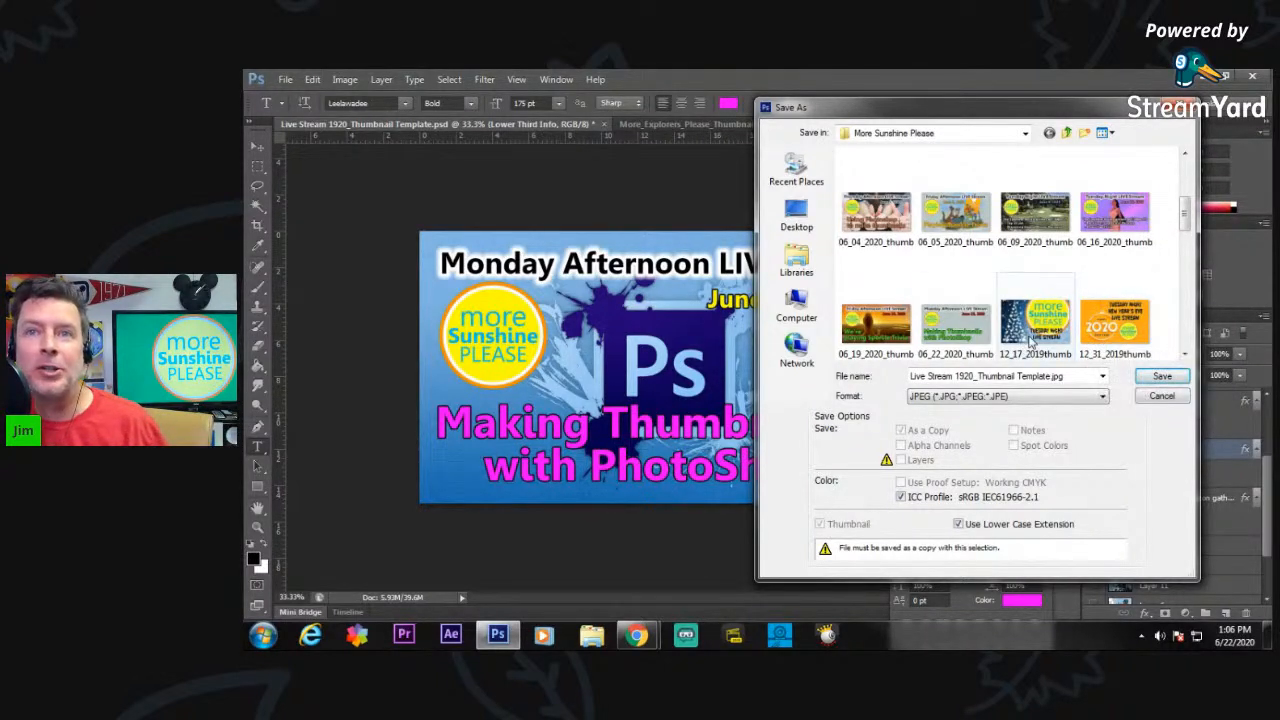
left_click(958, 338)
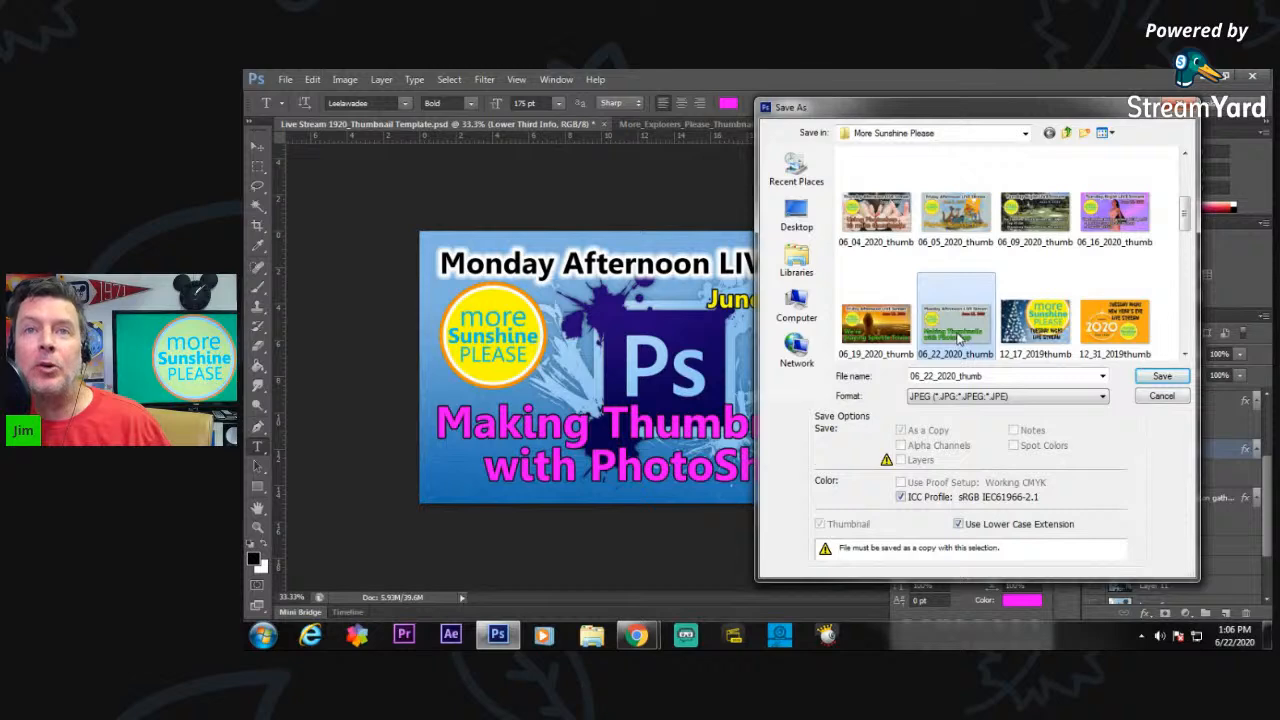
left_click(1162, 377)
left_click(742, 293)
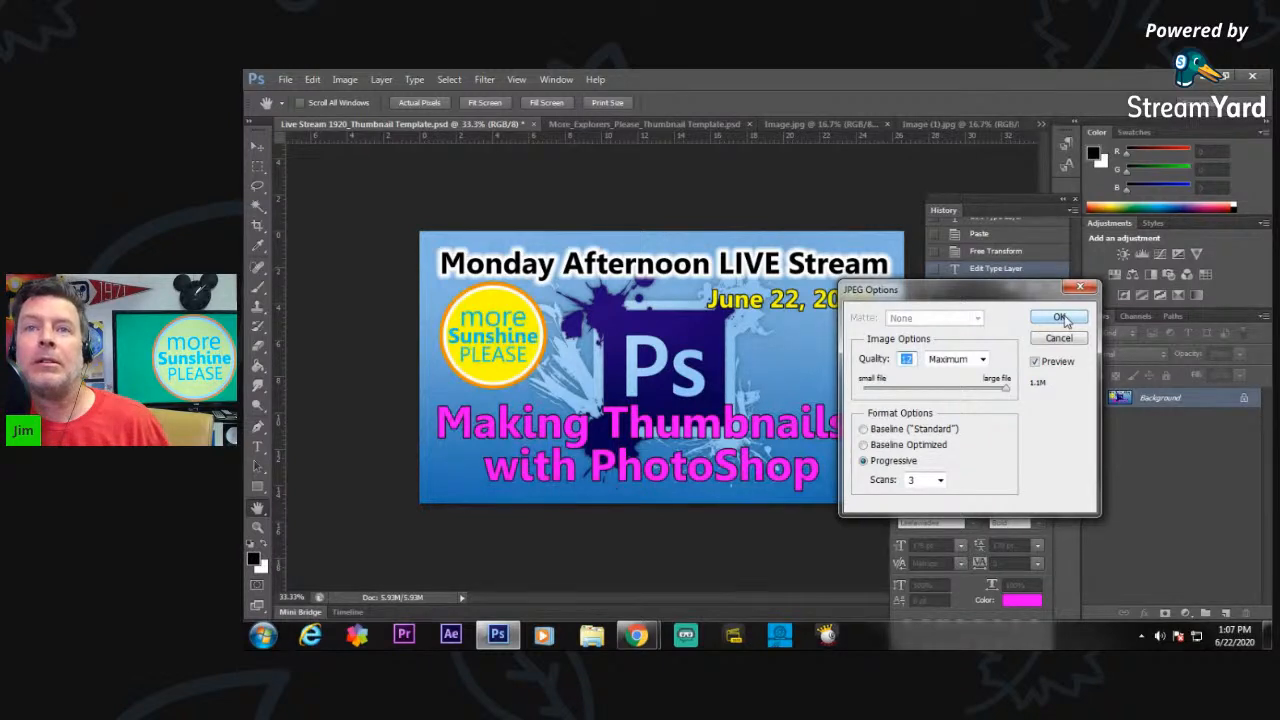
left_click(1060, 318)
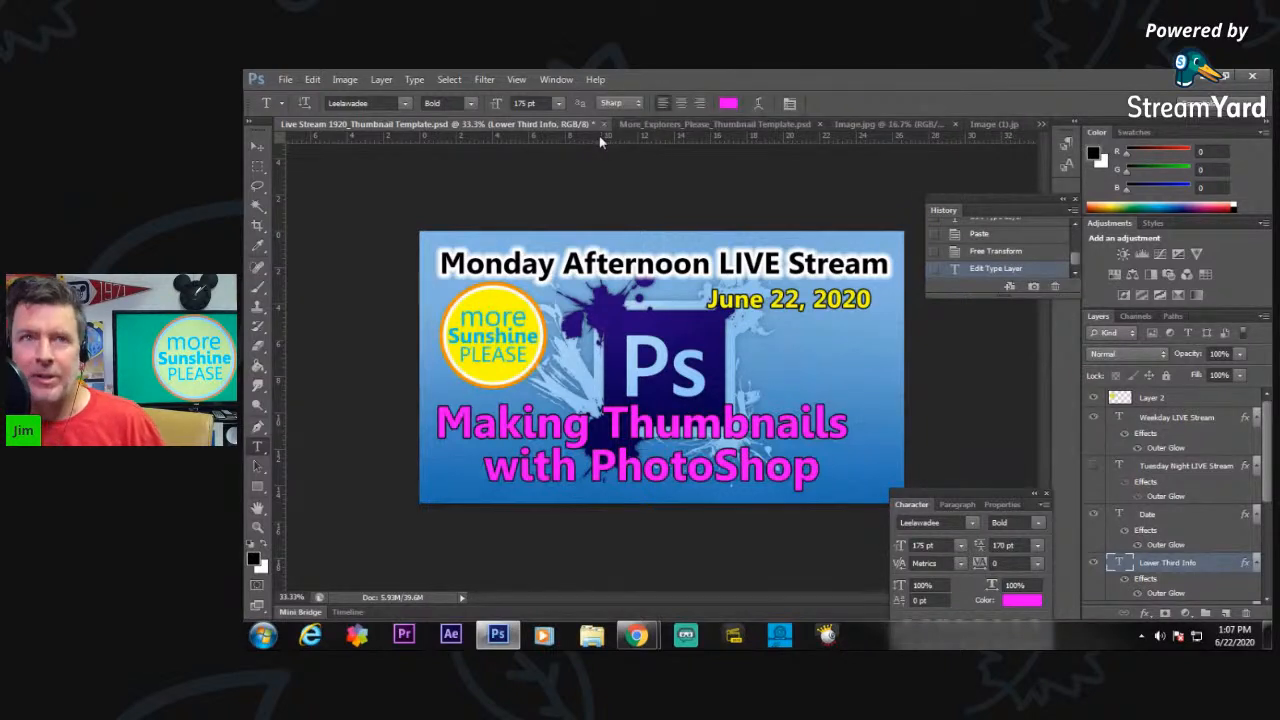
left_click(285, 80)
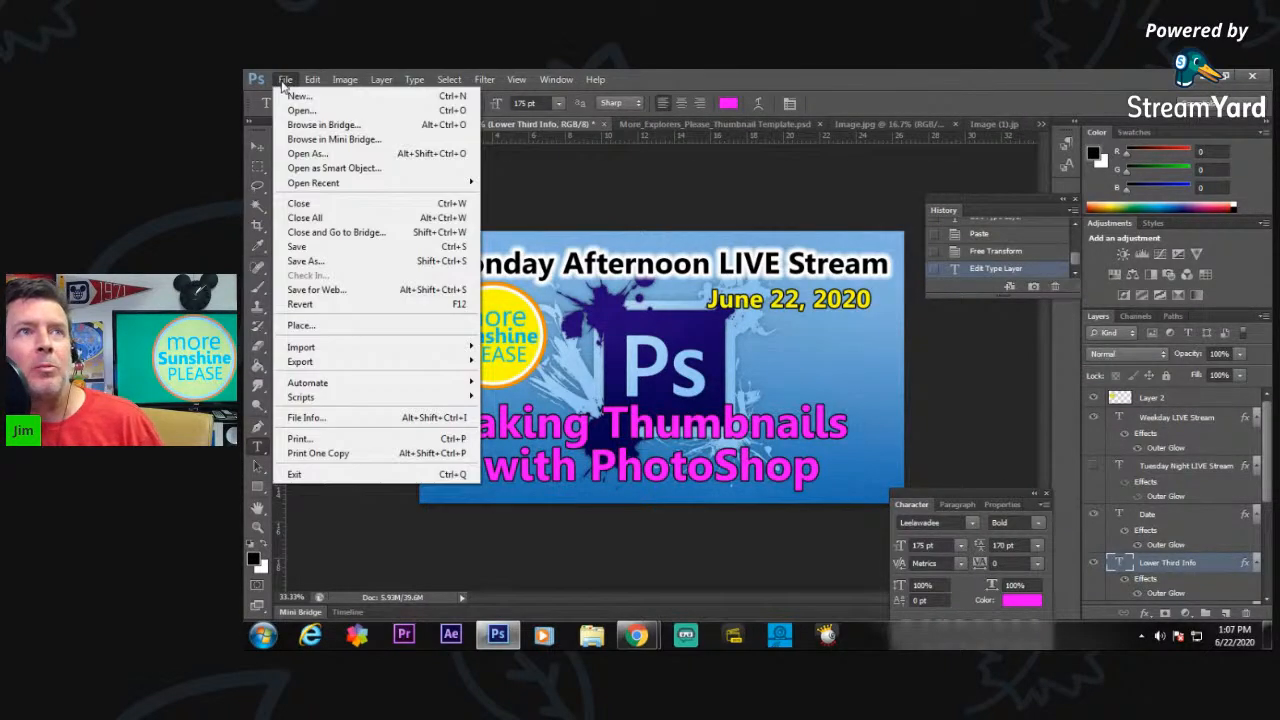
left_click(322, 112)
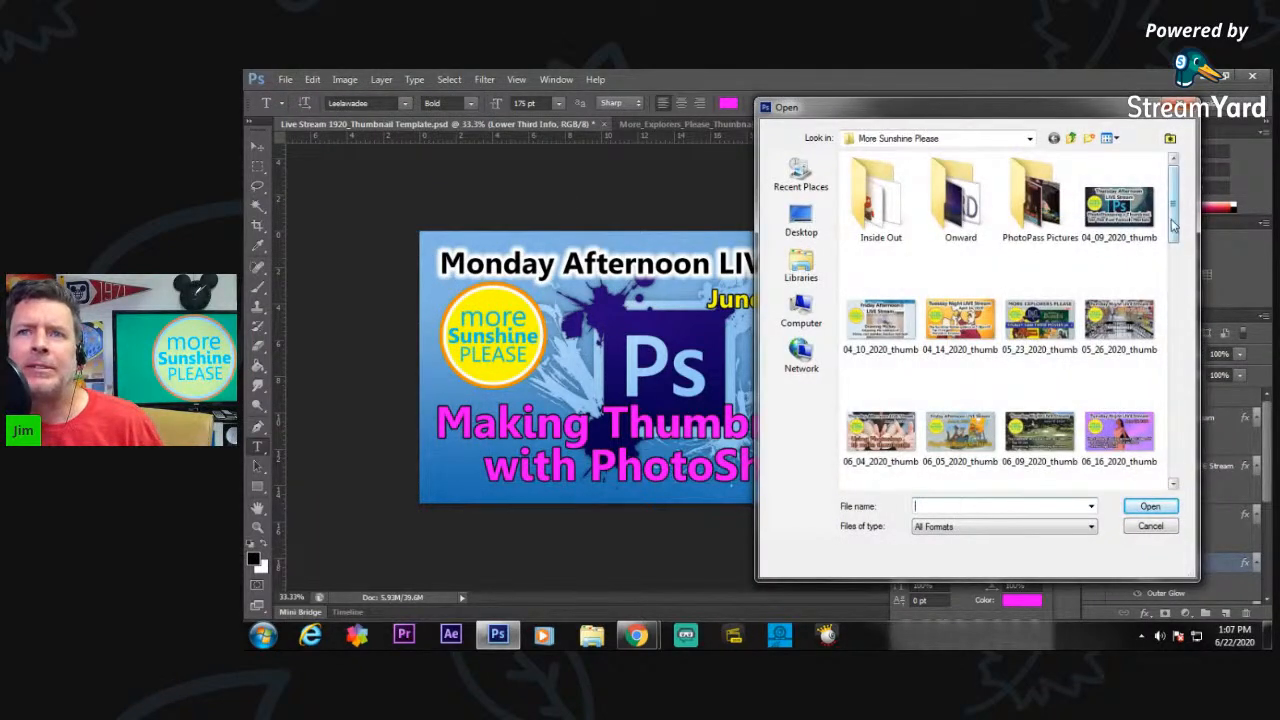
left_click(1160, 526)
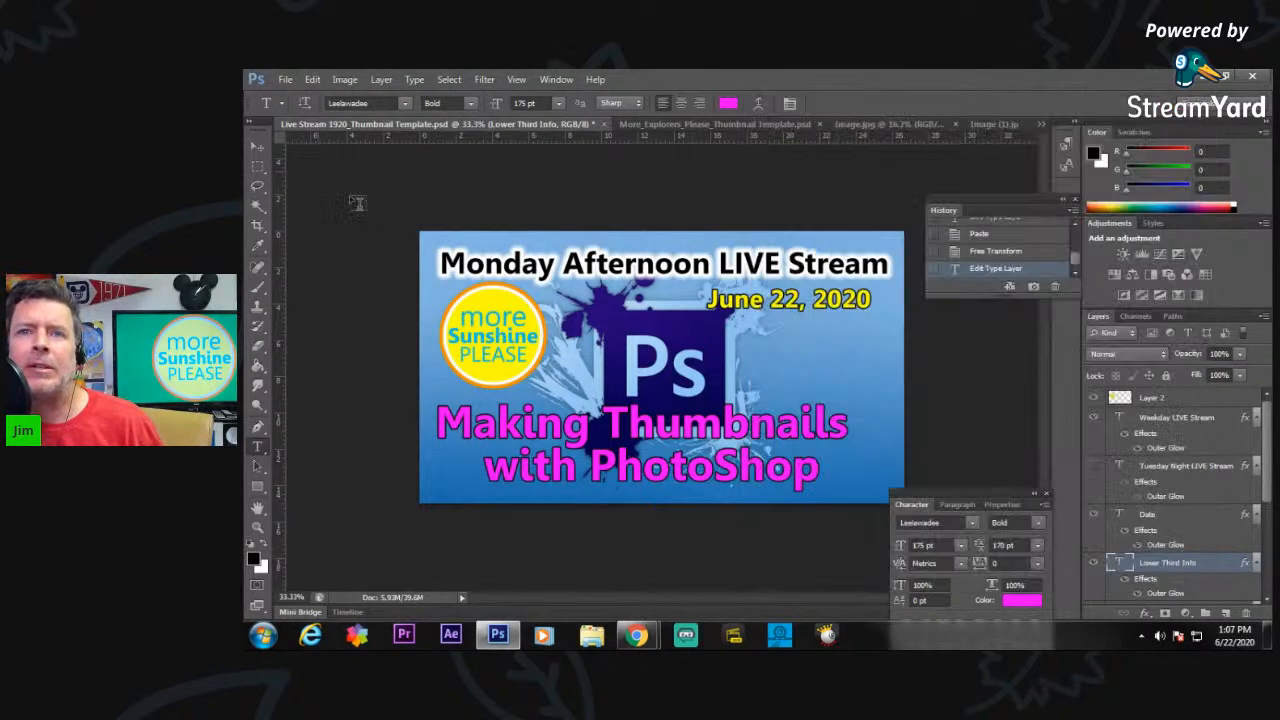
Open Live Stream 1920_Thumbnail Template.psd from the recently used files.
left_click(285, 79)
mouse_move(441, 190)
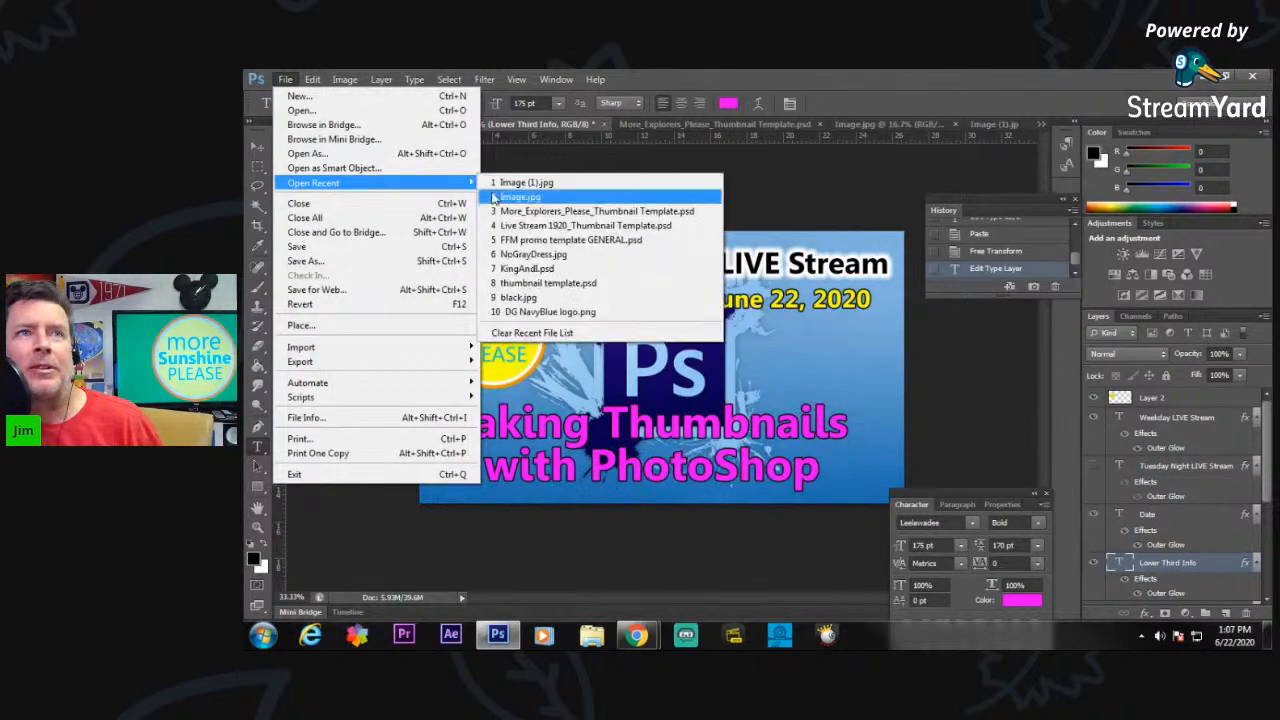
left_click(541, 226)
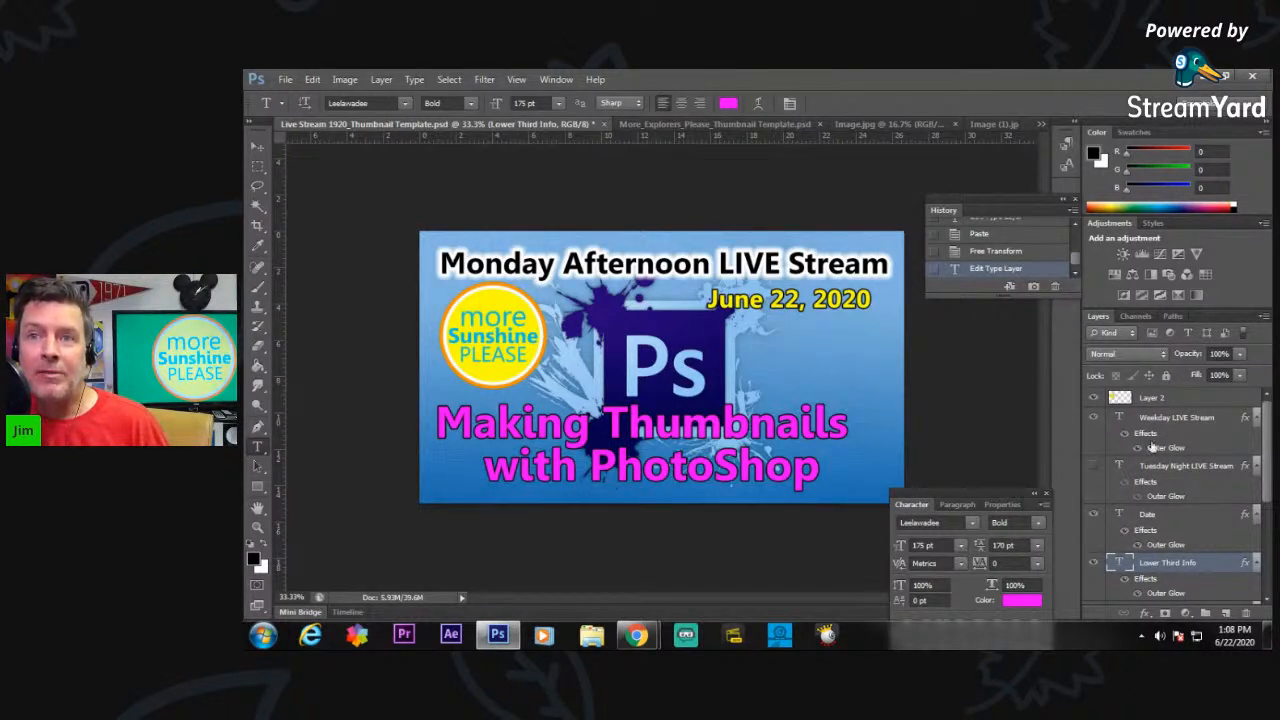
Swap the Weekday headline for the Tuesday Night LIVE Stream layer and change the date text to June 23, 2020.
left_click(1093, 418)
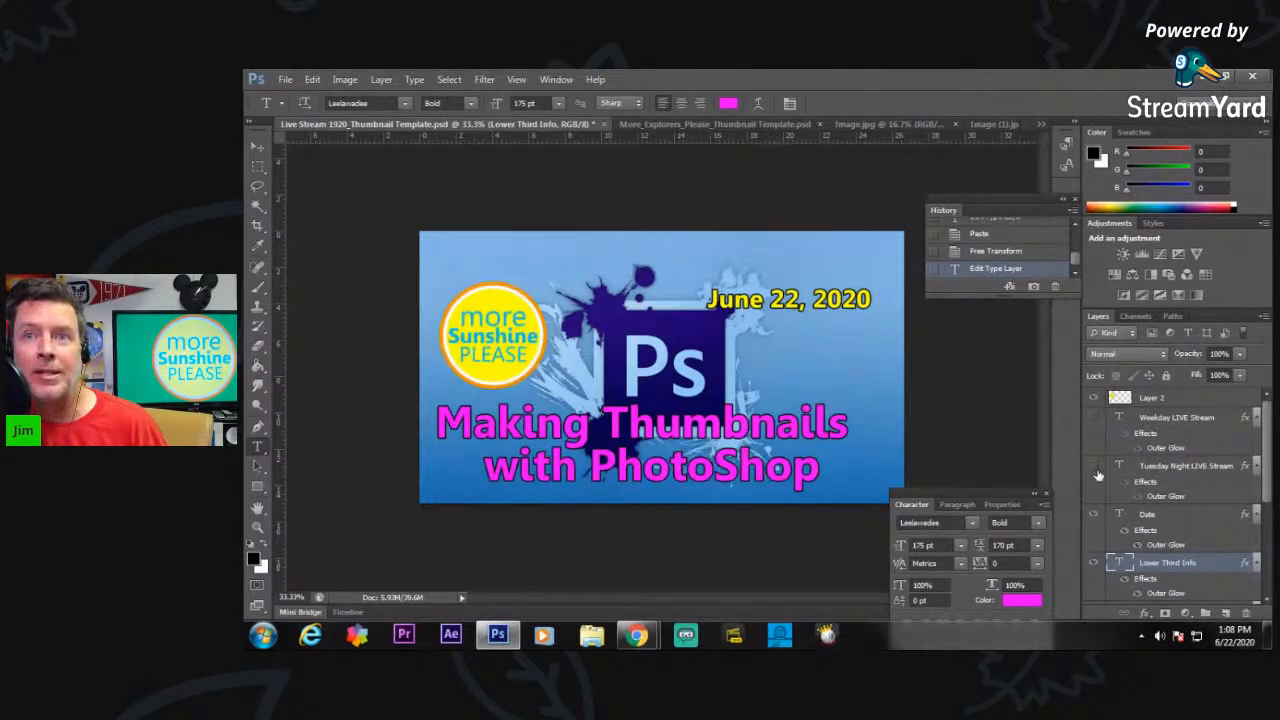
left_click(1093, 466)
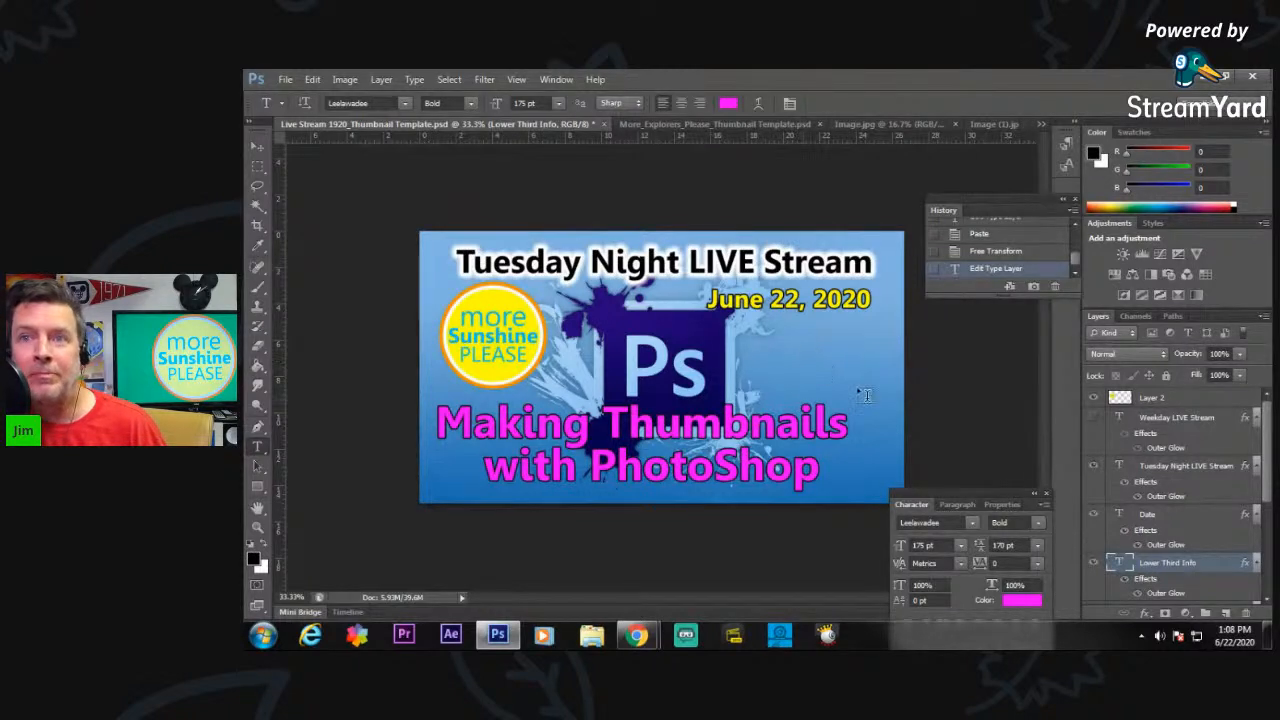
left_click(1149, 516)
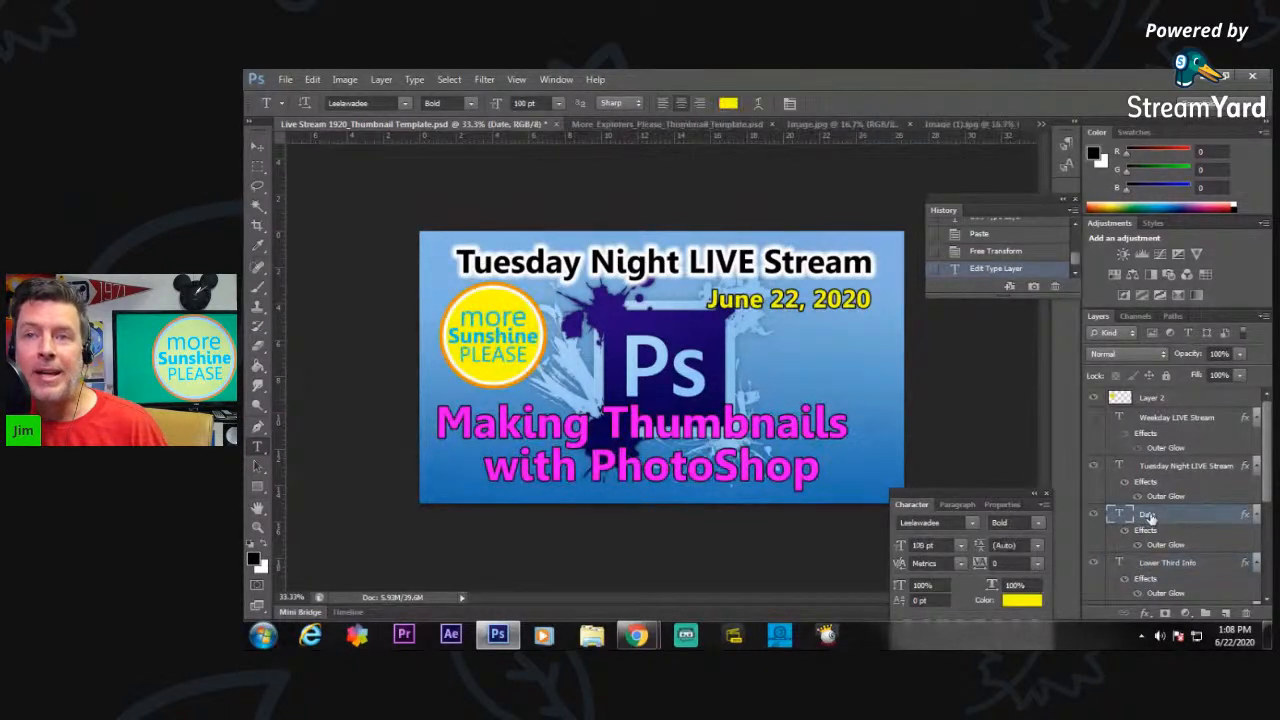
left_click(800, 300)
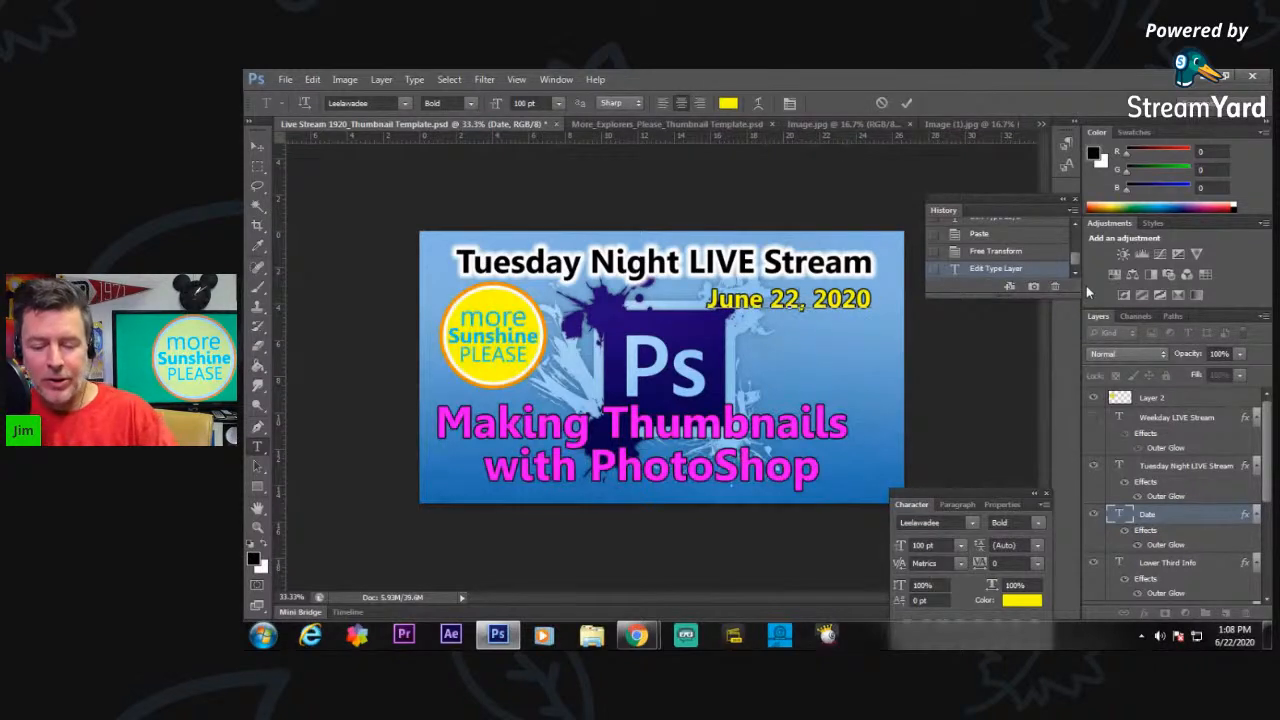
key("BackSpace")
type("3")
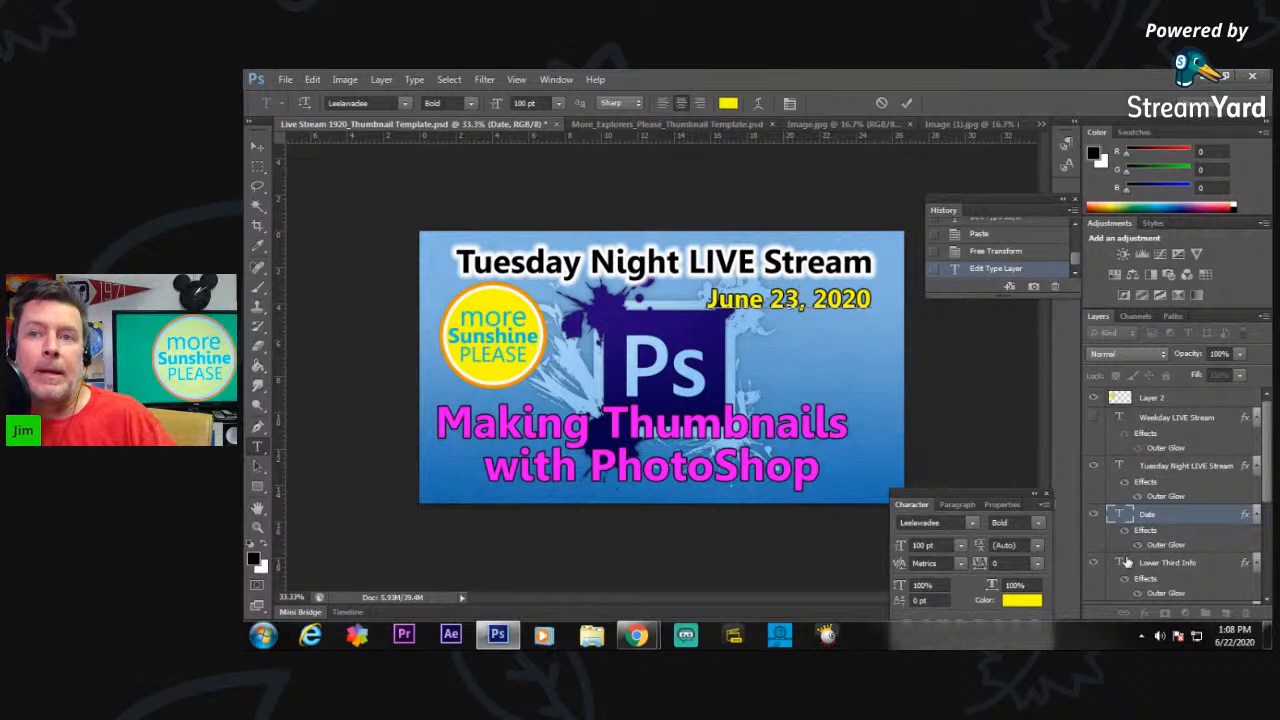
Hide the Lower Third Info text and the Photoshop logo background on Layer 13, and show the Sunshine Nation text layer.
left_click(1093, 562)
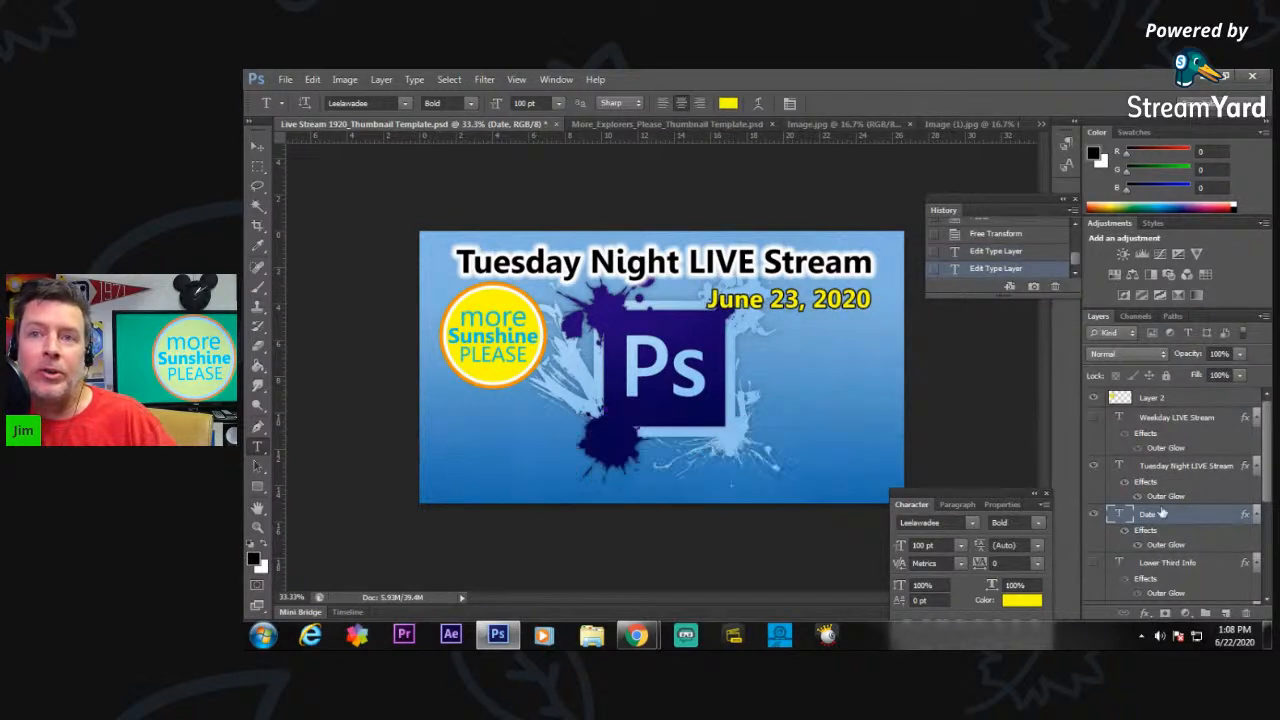
left_click_drag(1270, 488, 1270, 540)
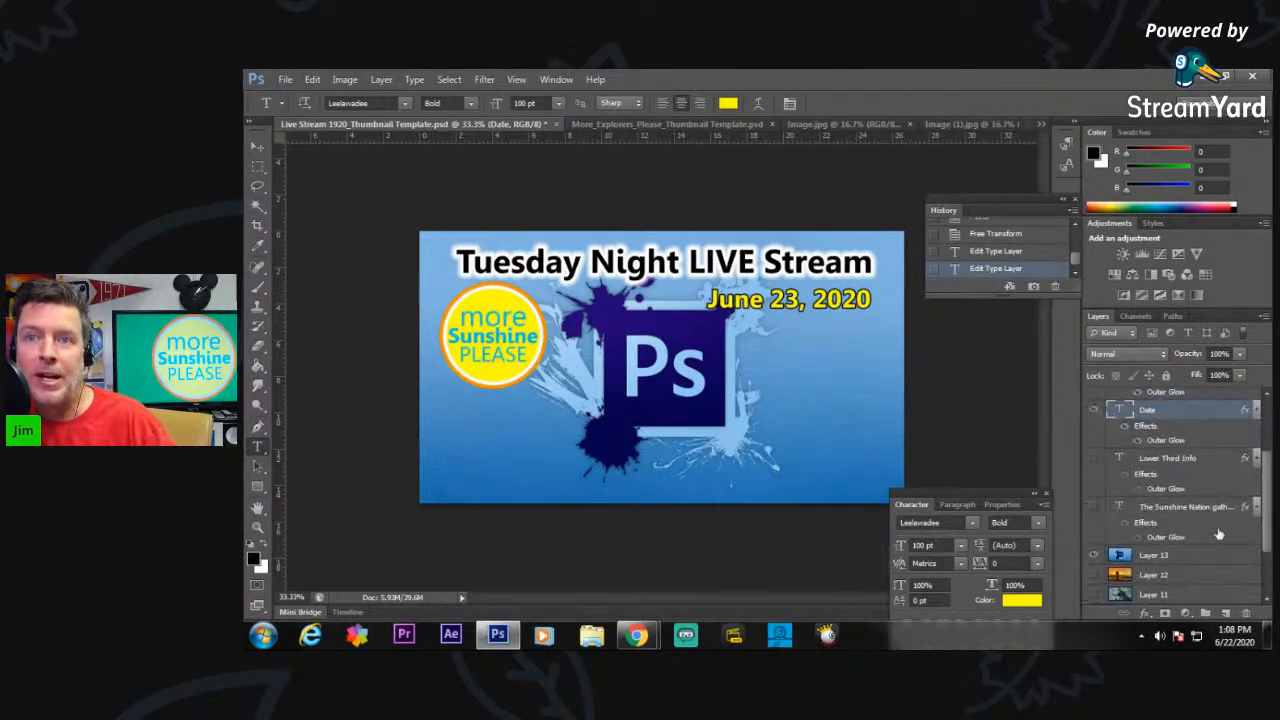
left_click(1094, 508)
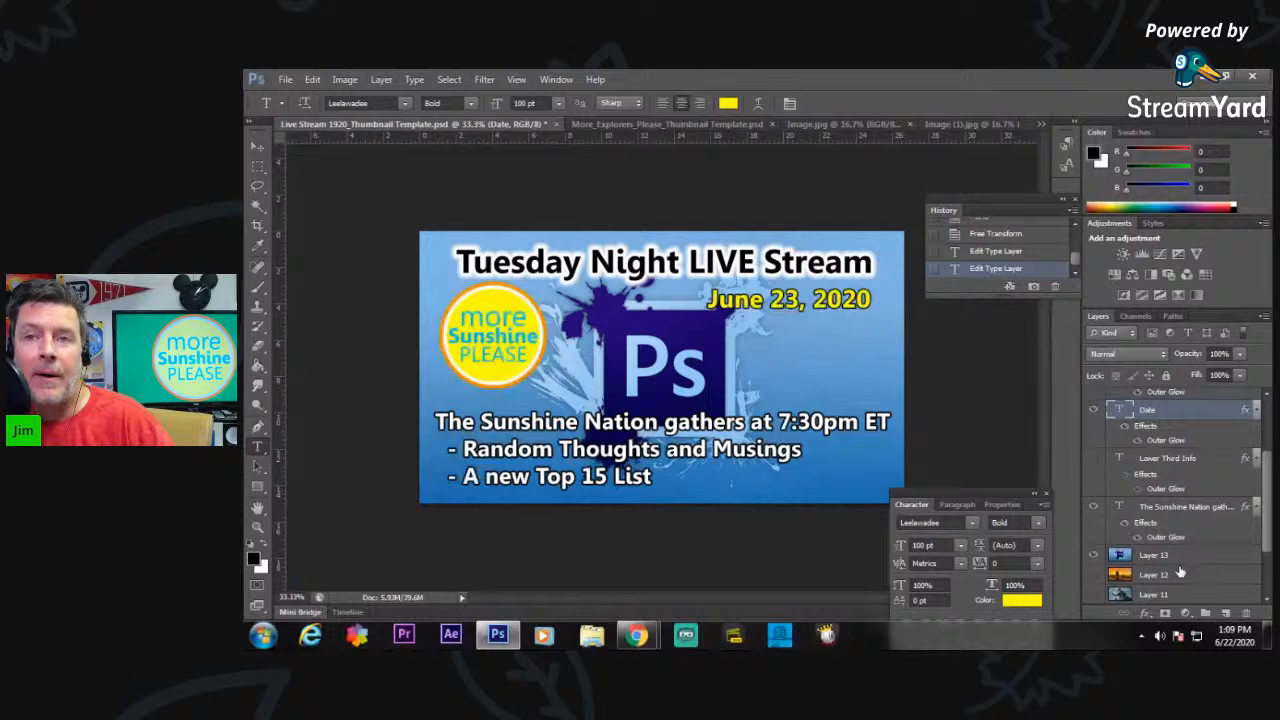
left_click(1094, 556)
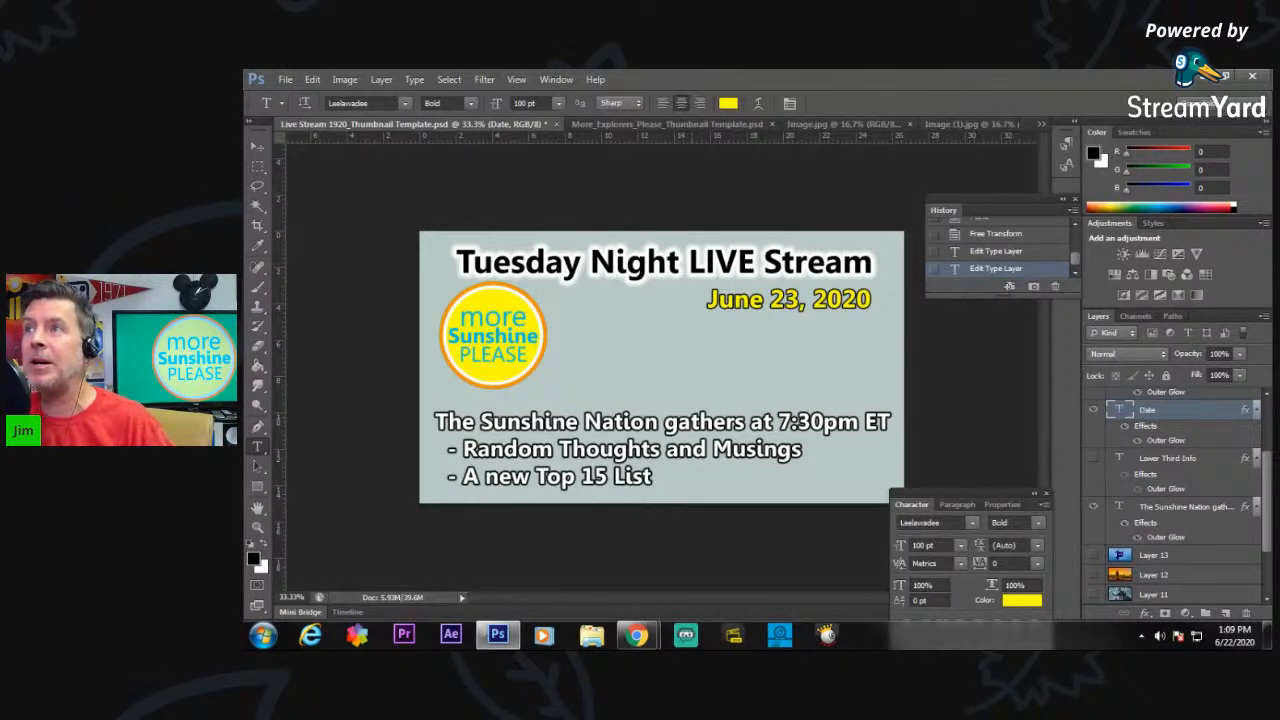
Switch to Chrome.
left_click(637, 635)
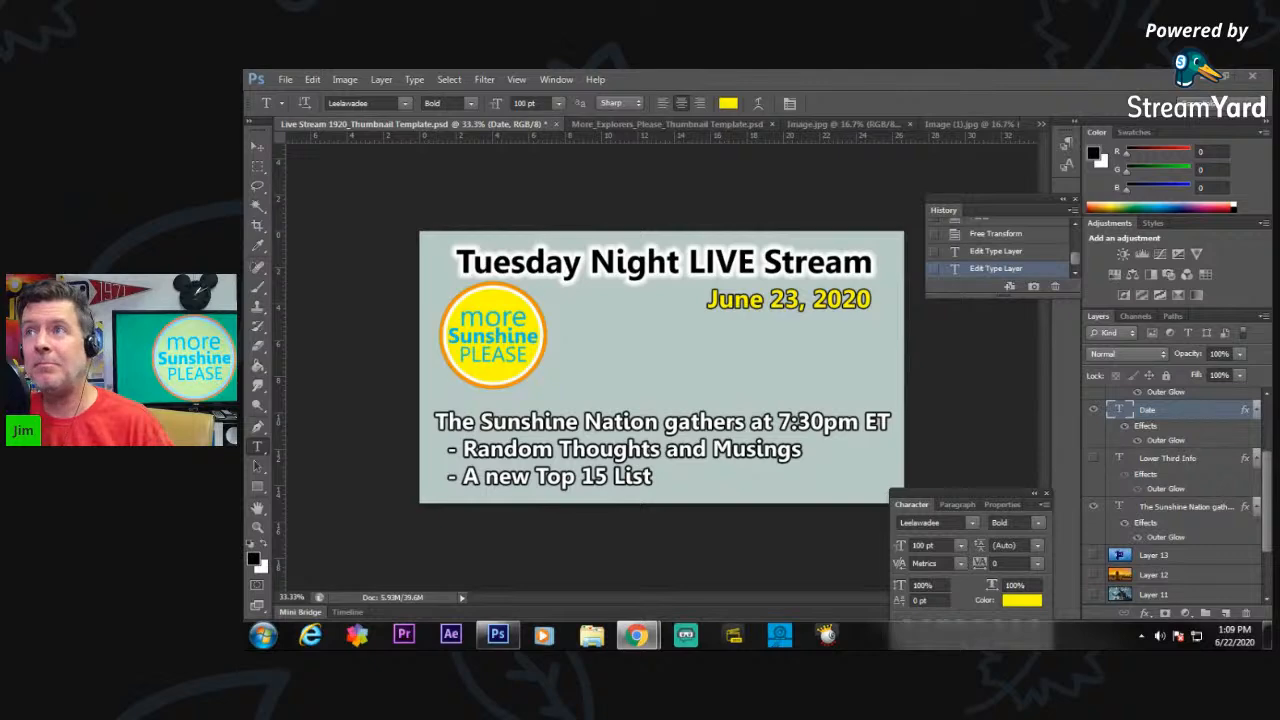
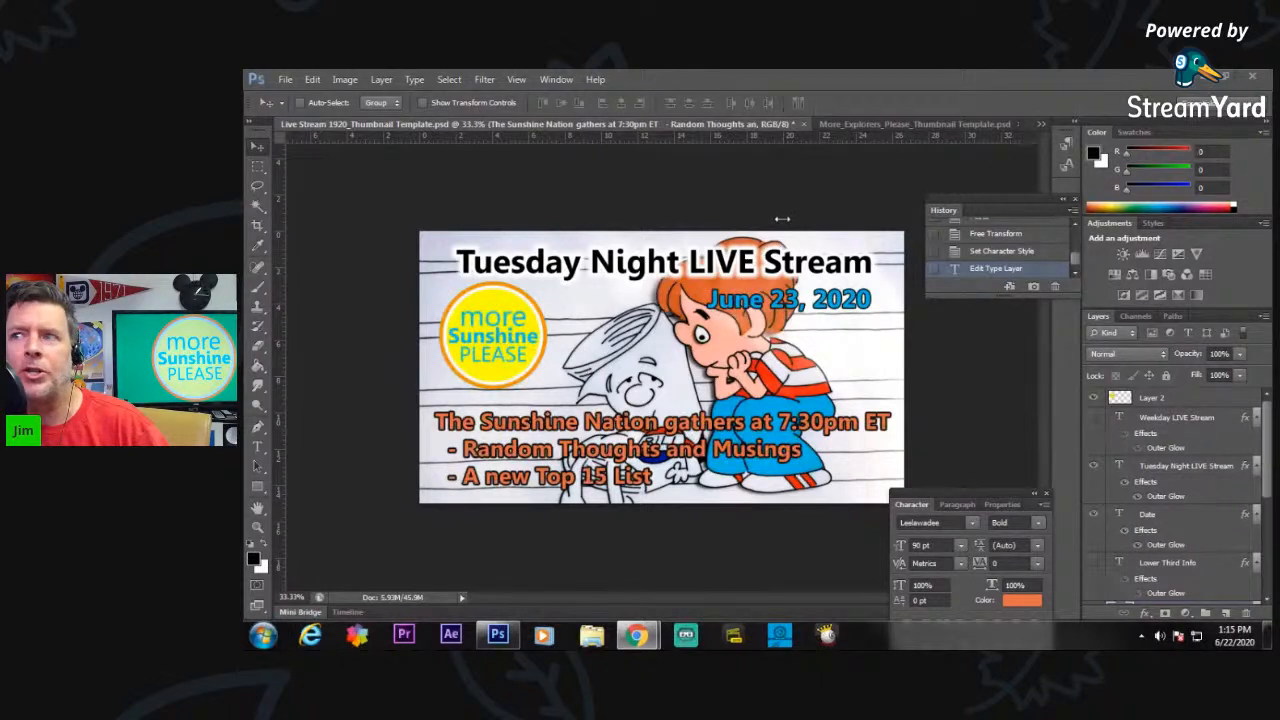
Compare the photos Image.jpg and Image (1).jpg, and examine the lettering on the camera in Image.jpg up close.
left_click(1041, 125)
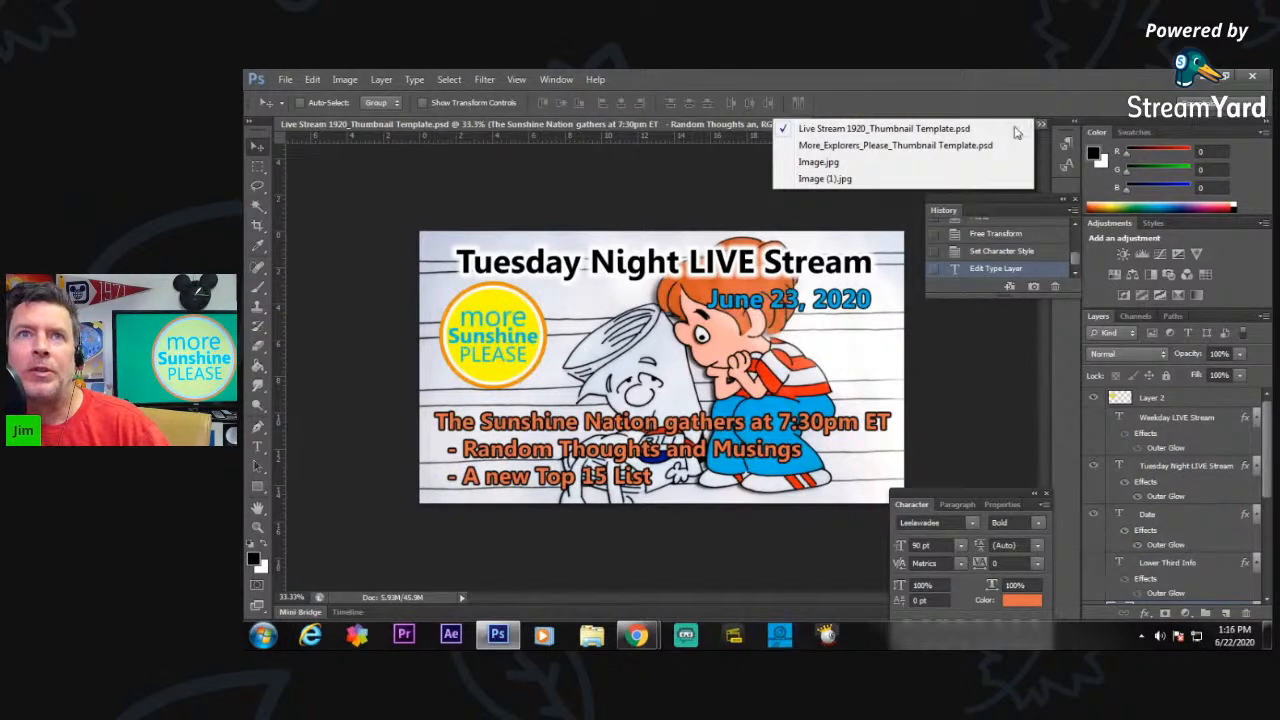
left_click(840, 163)
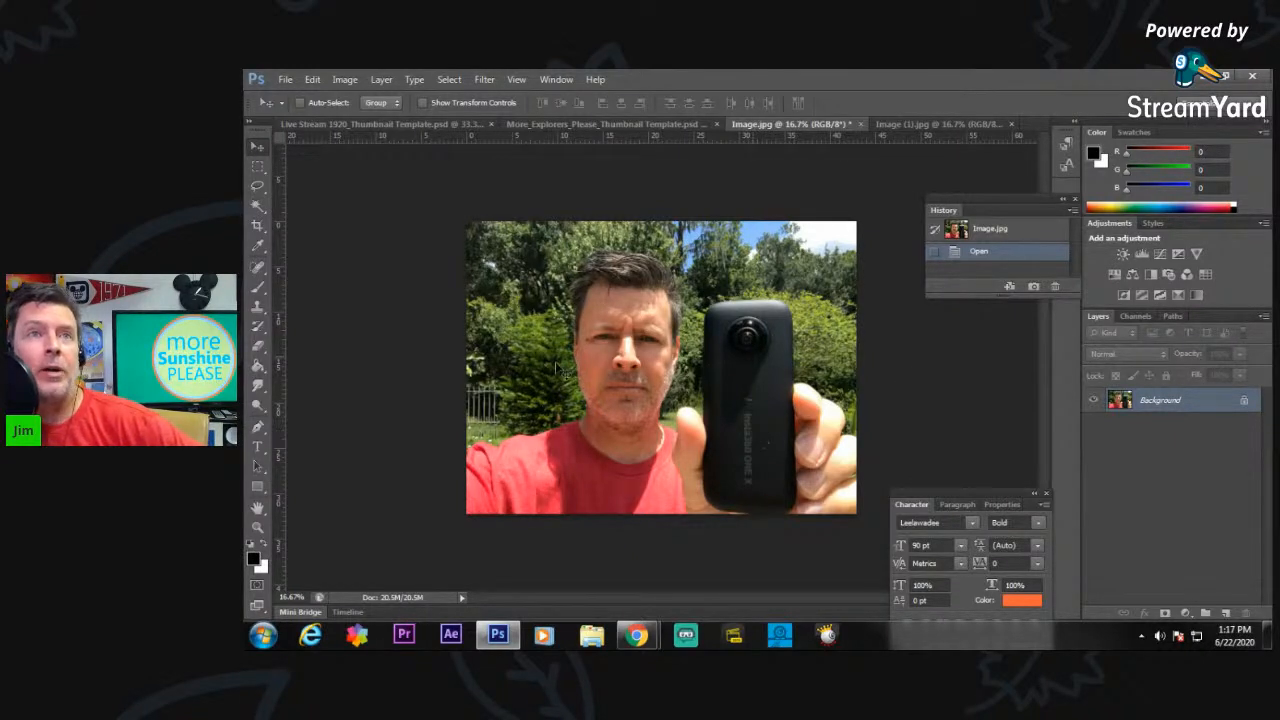
left_click(920, 121)
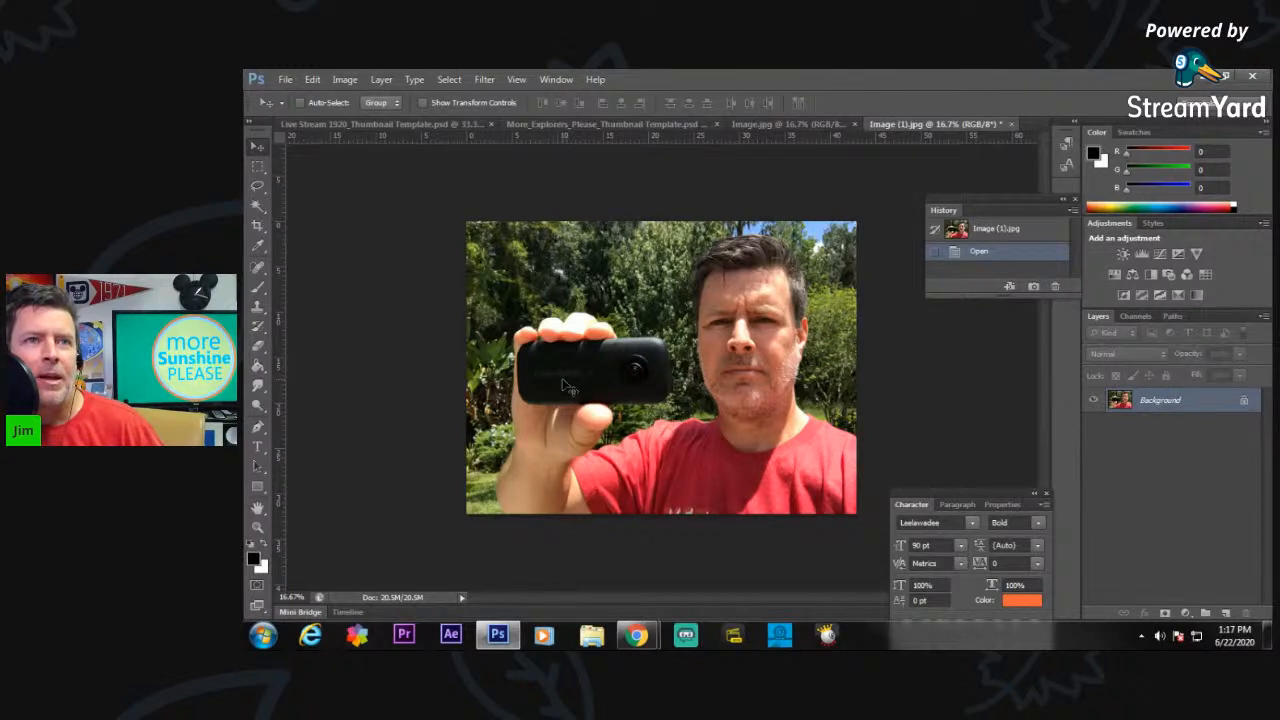
left_click(798, 124)
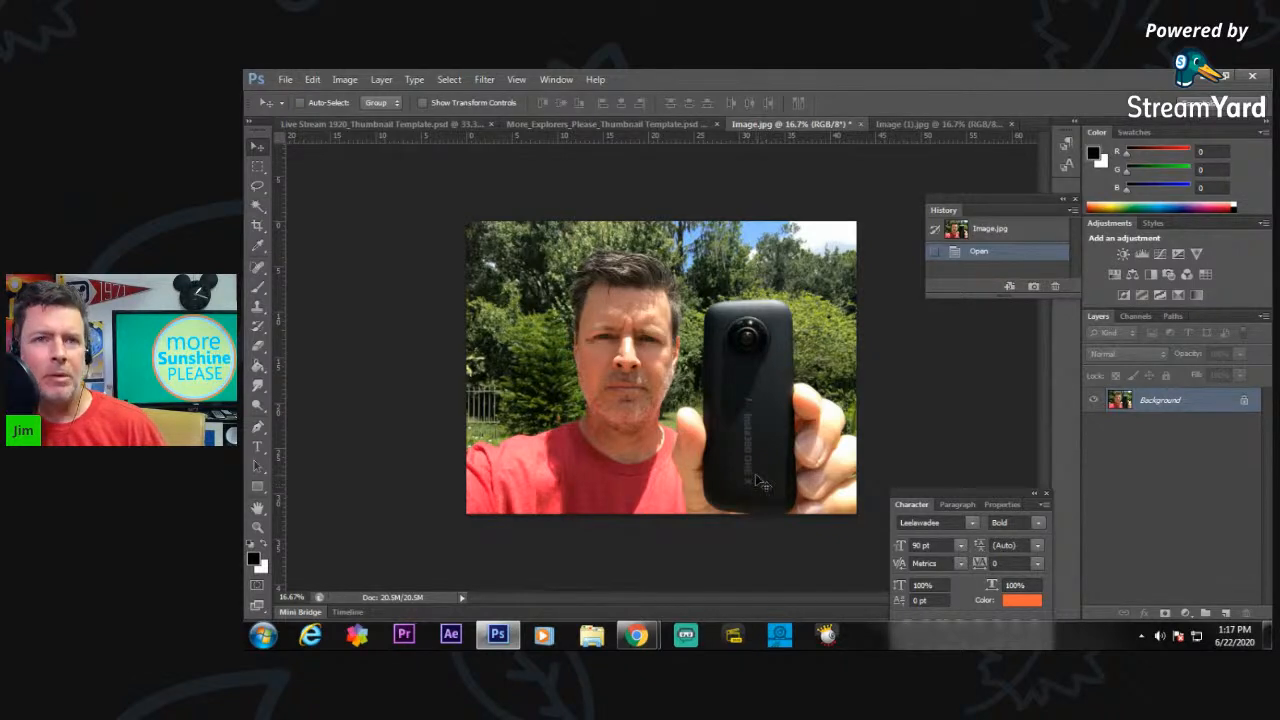
left_click(258, 527)
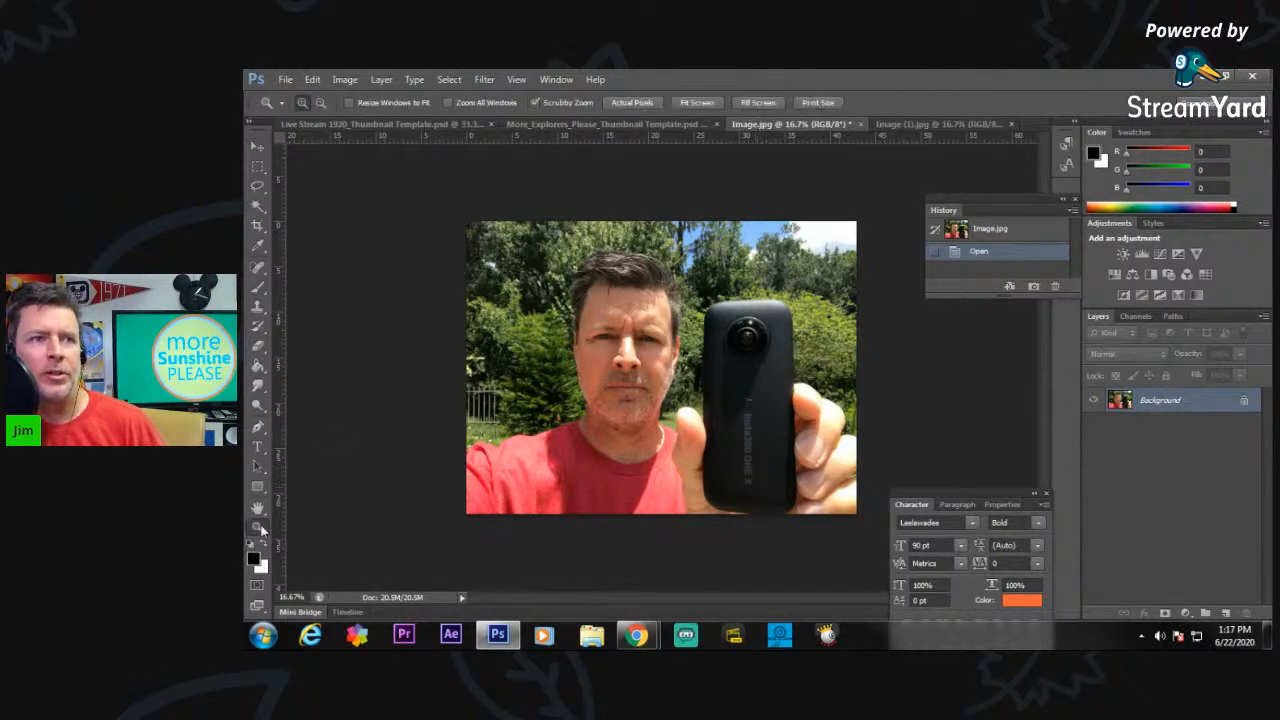
left_click(762, 449)
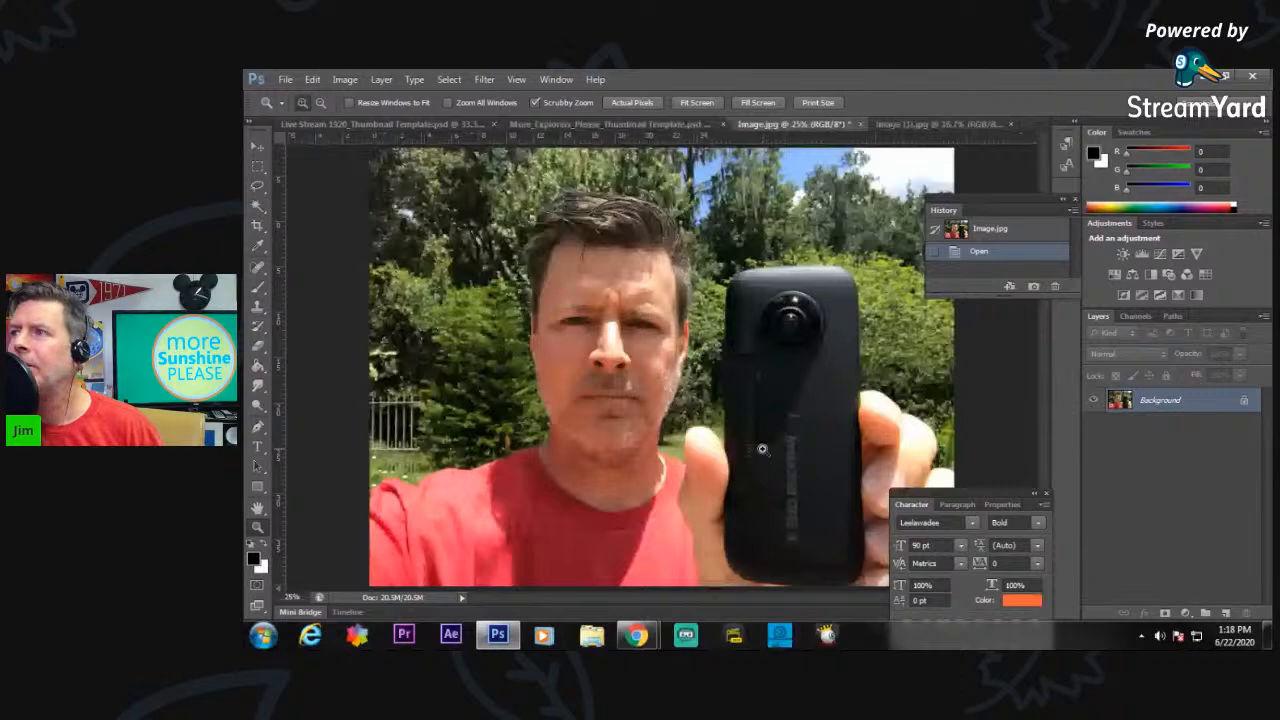
left_click(798, 495)
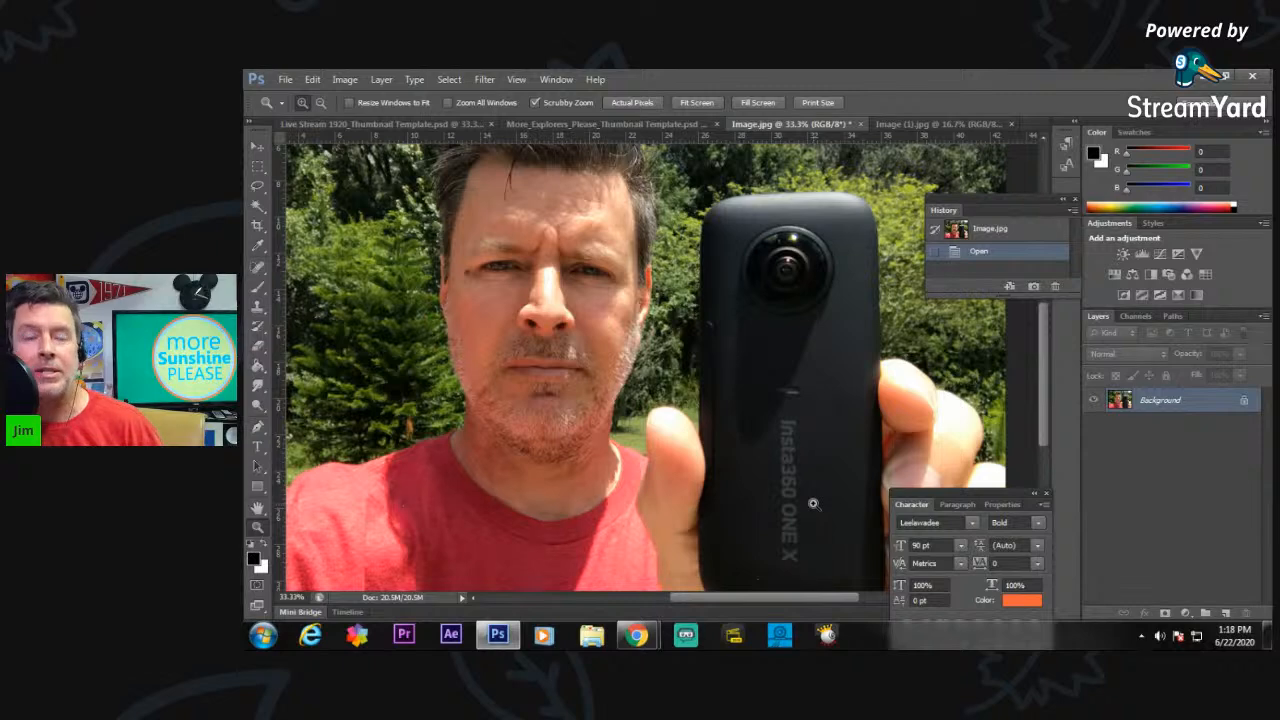
Examine the lettering on the held camera in Image (1).jpg up close.
left_click(922, 120)
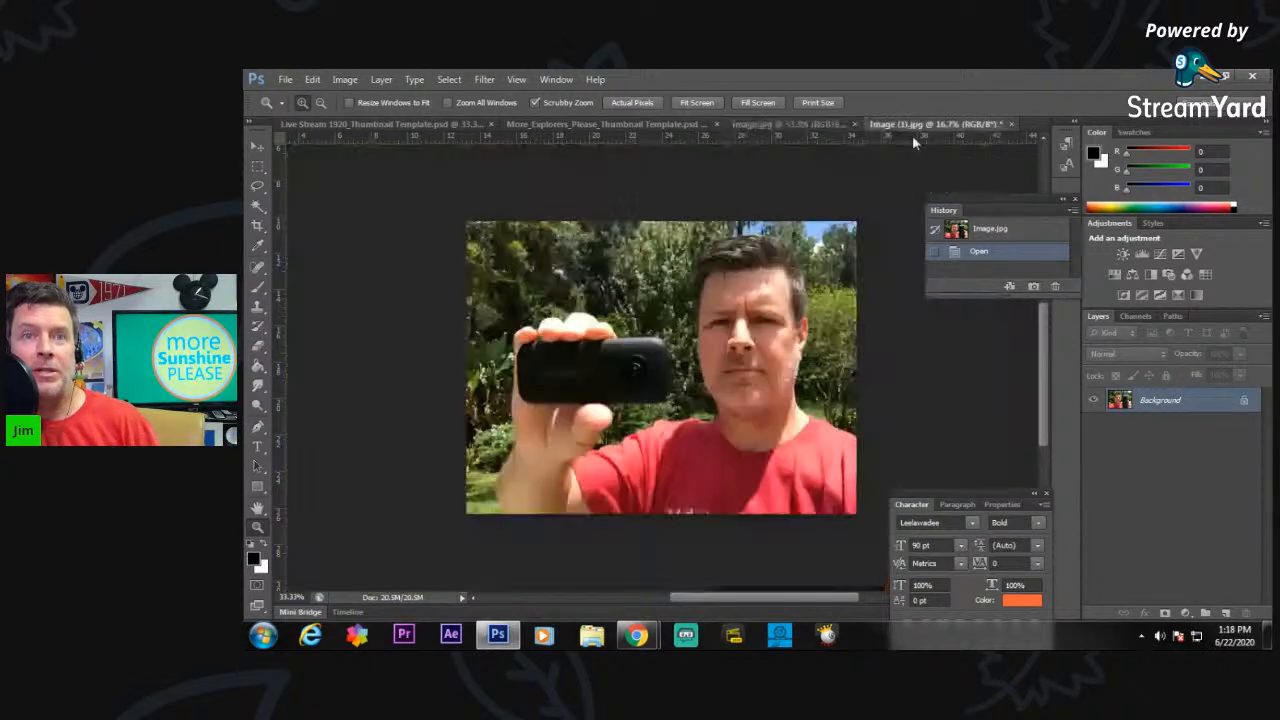
left_click(552, 378)
left_click_drag(552, 378, 498, 383)
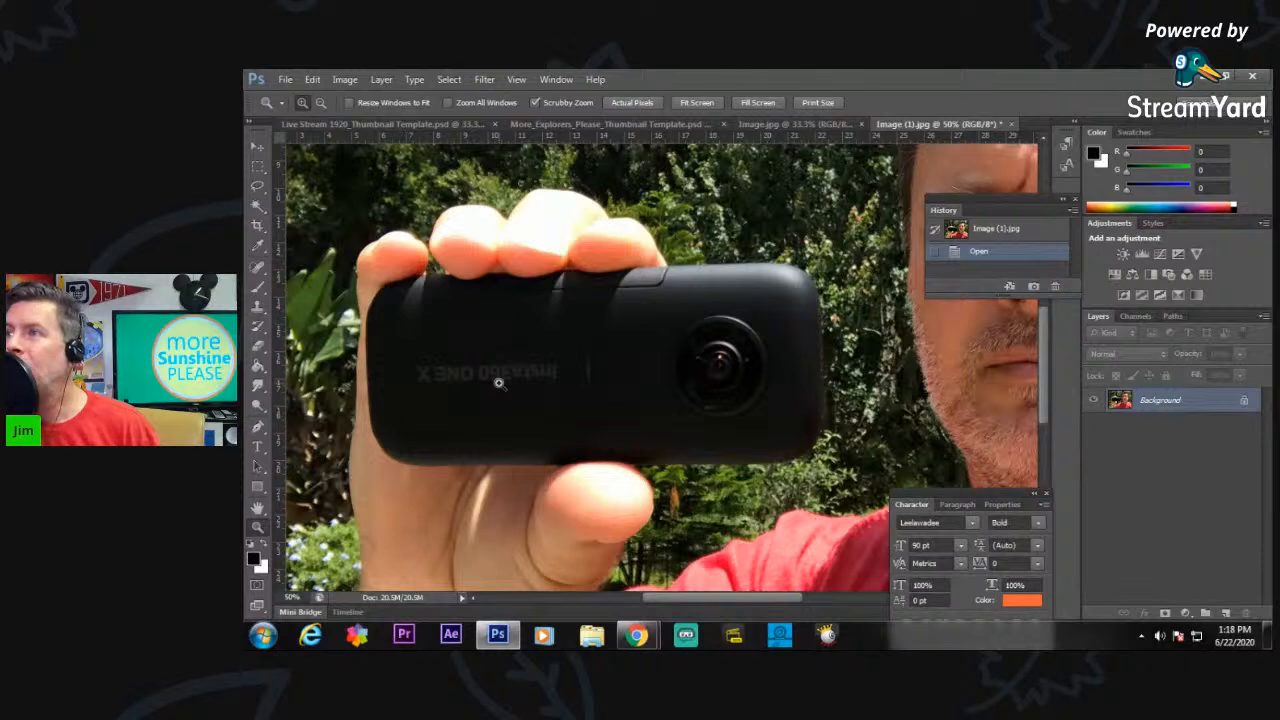
left_click(498, 383)
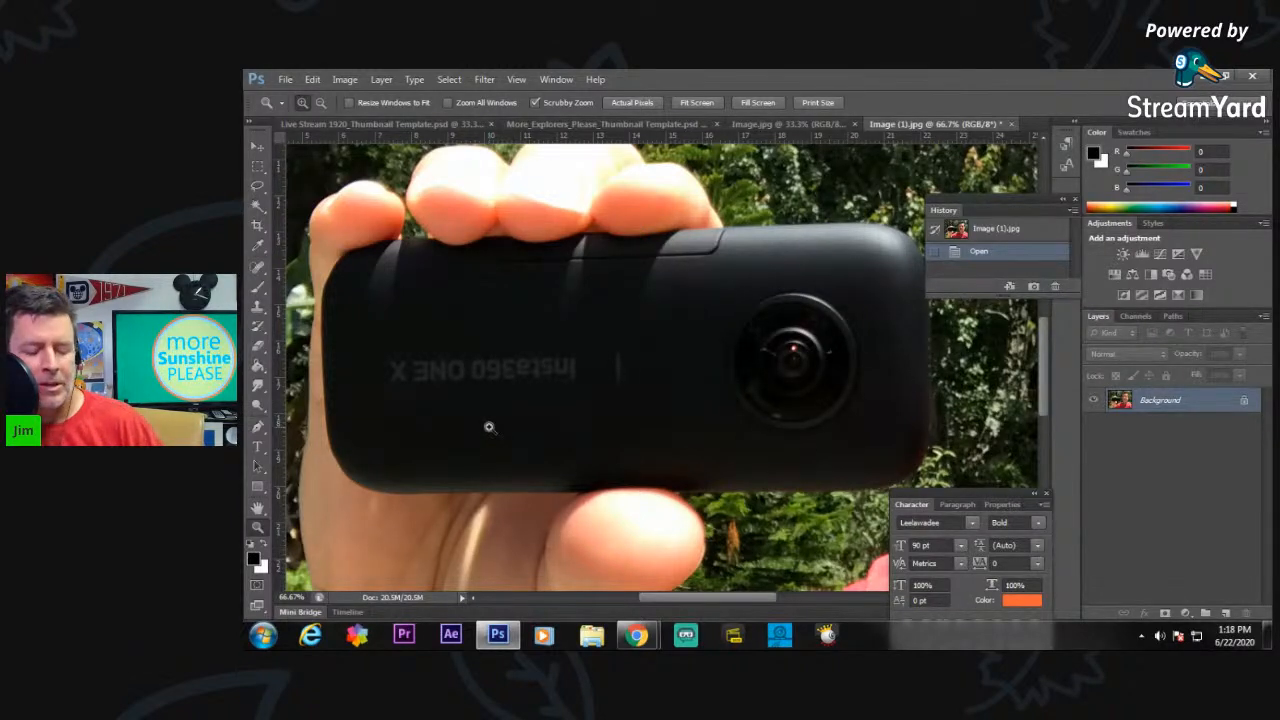
left_click(550, 381)
left_click(553, 380)
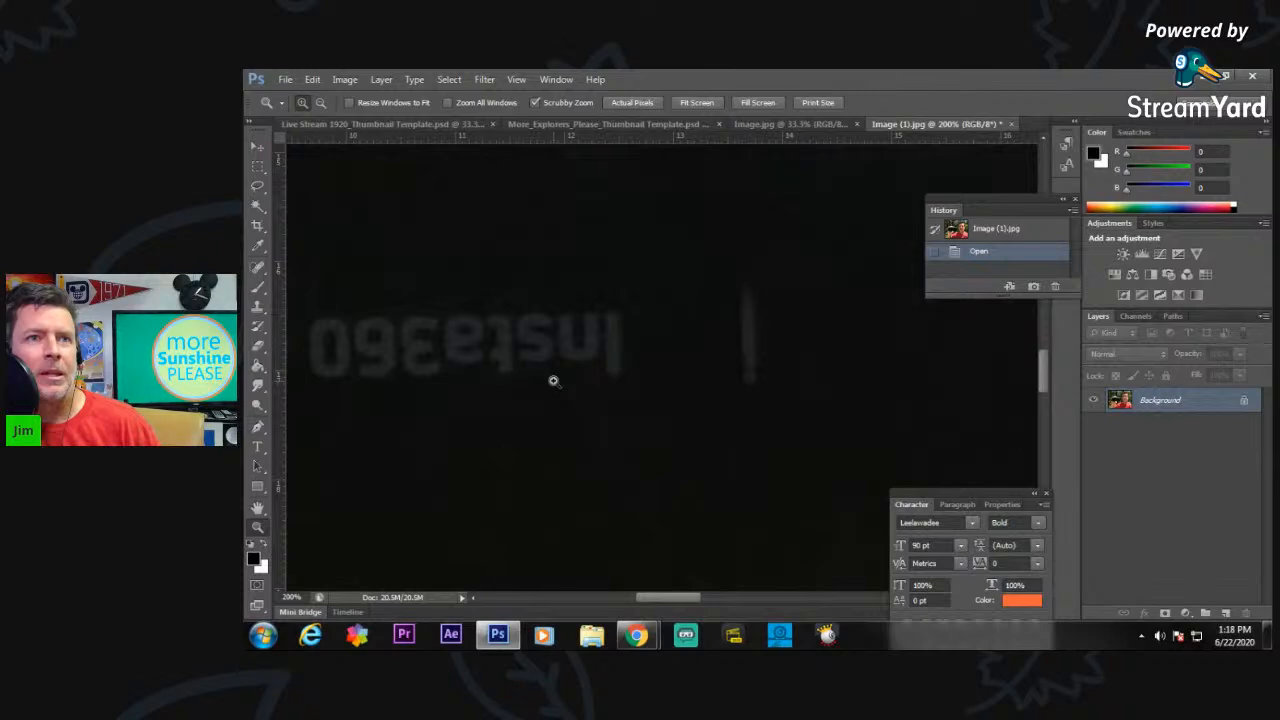
left_click(550, 374, "alt")
left_click(550, 374, "alt")
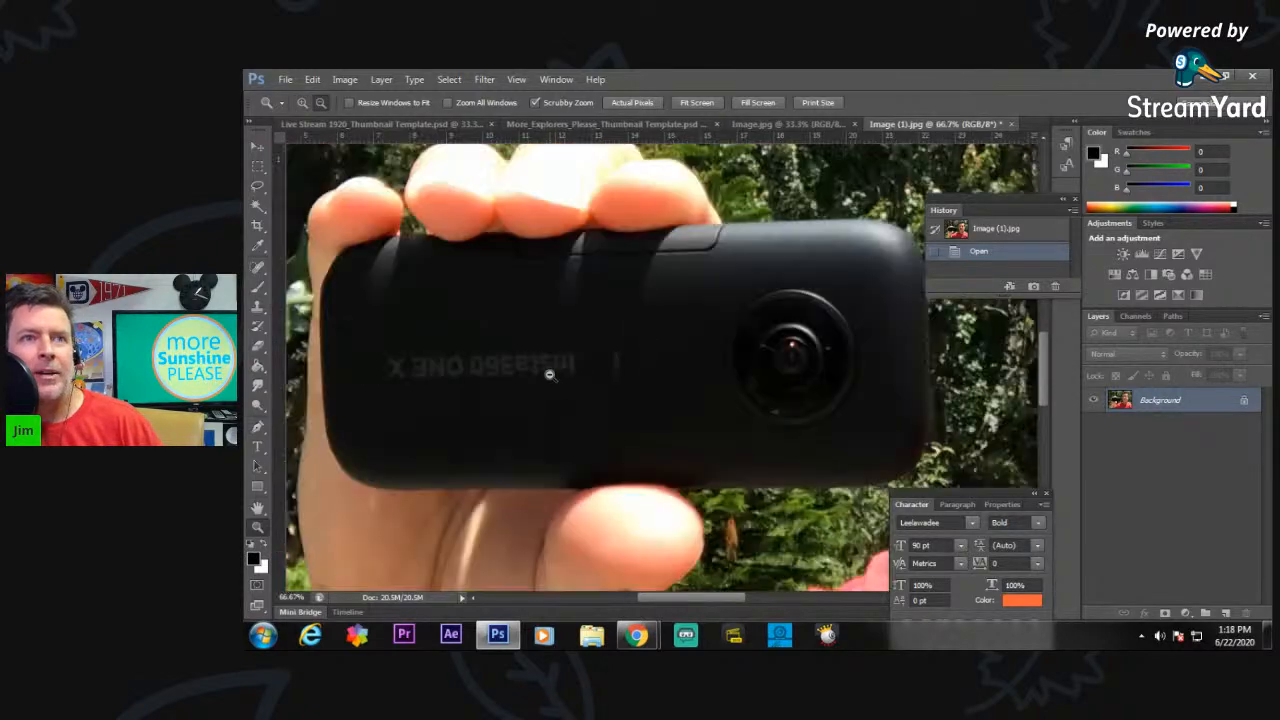
left_click(550, 374, "alt")
left_click(550, 374, "alt")
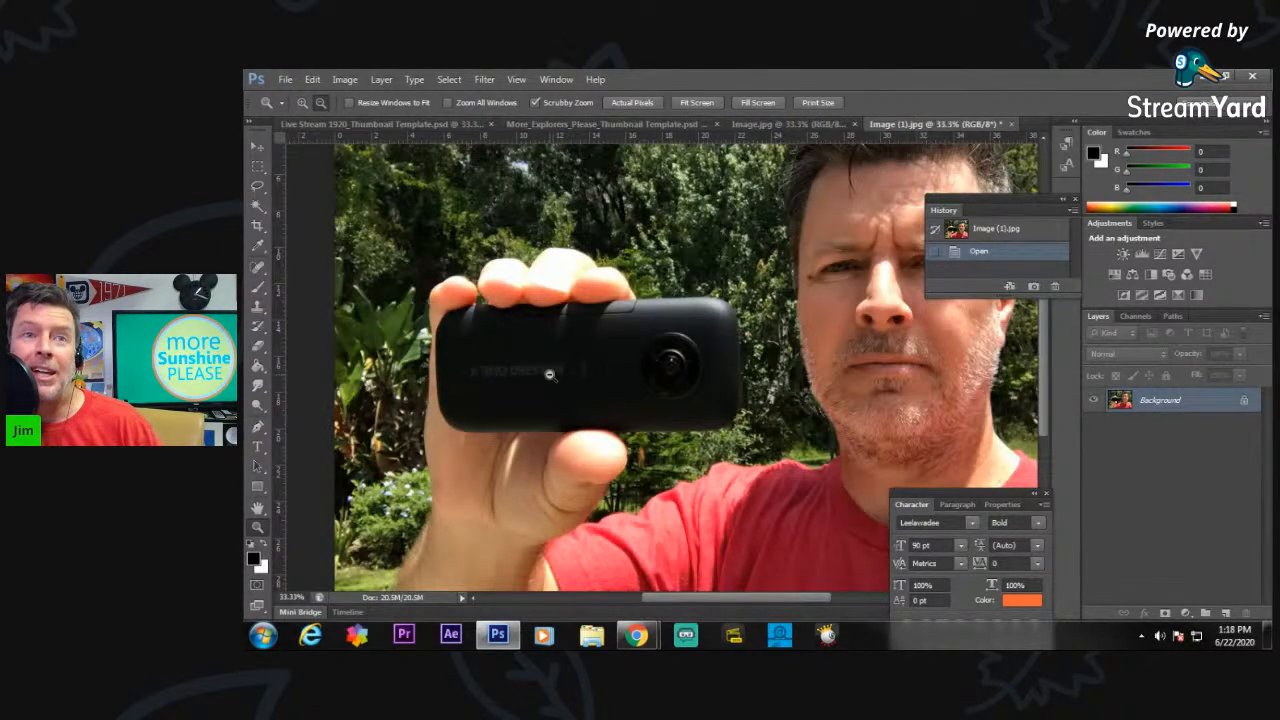
left_click(549, 374, "alt")
Flip the Image (1).jpg canvas vertically and horizontally, and check the lettering on the camera.
left_click(344, 79)
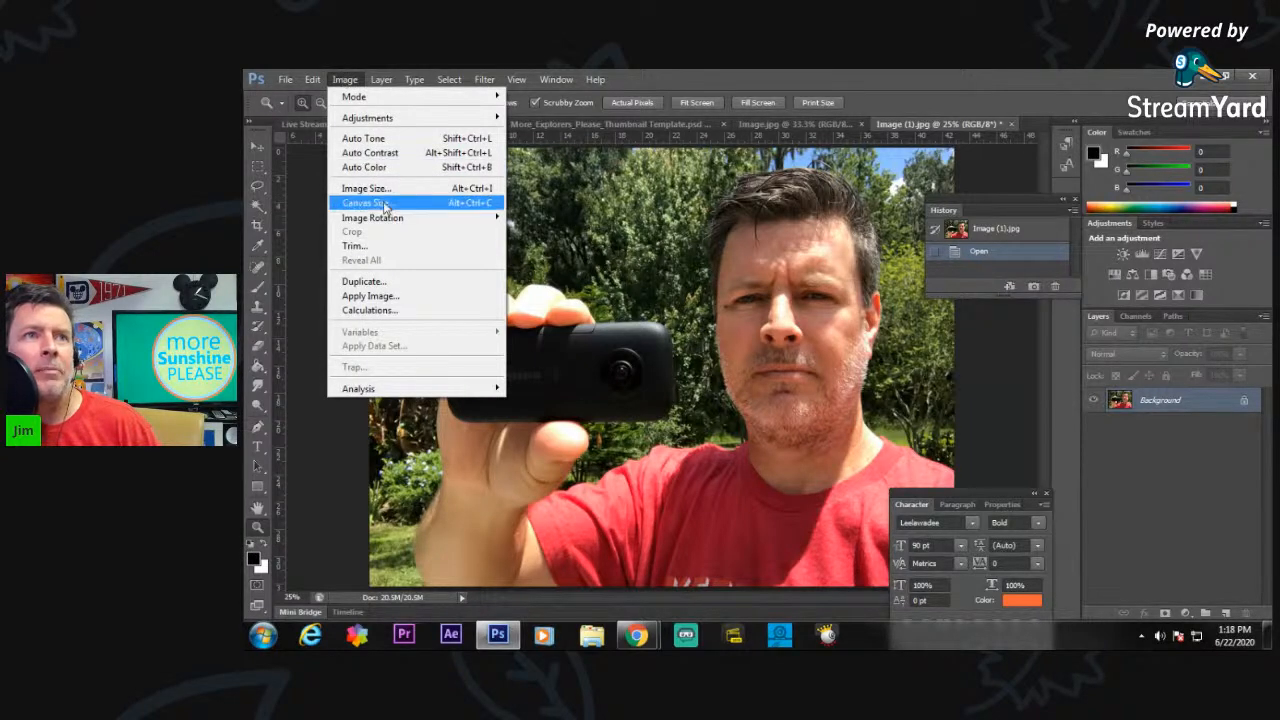
mouse_move(385, 217)
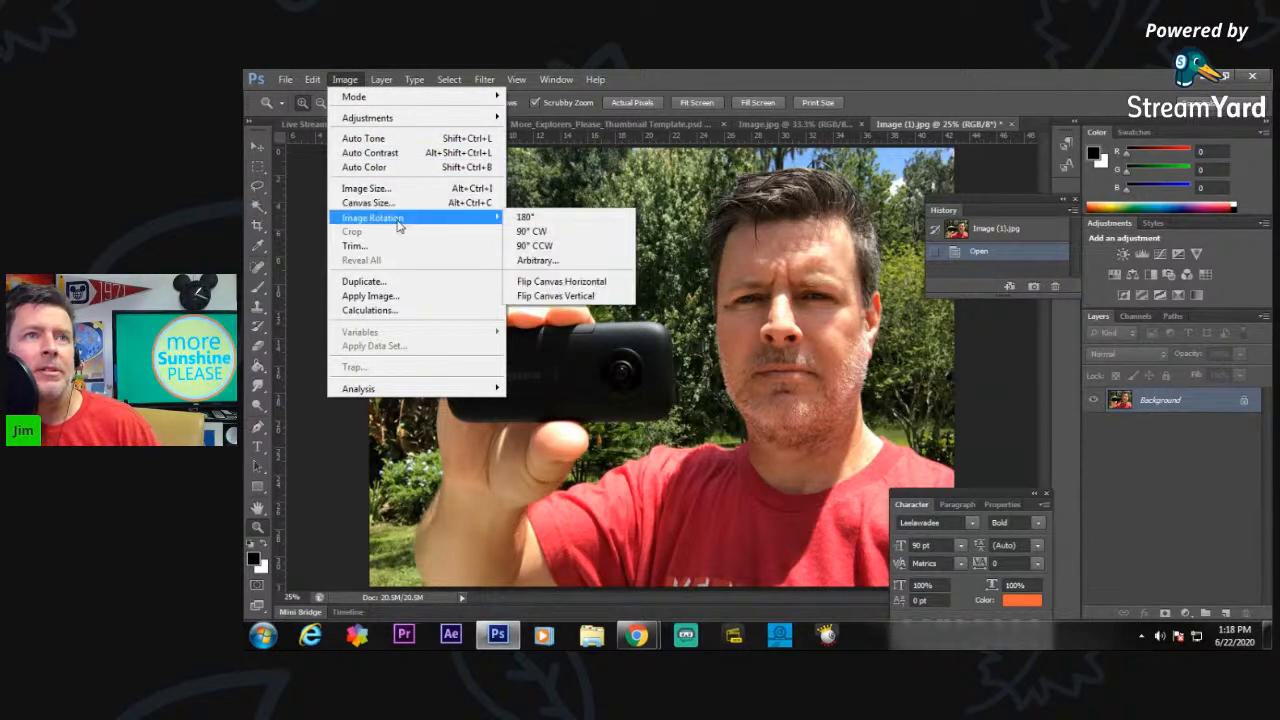
left_click(574, 297)
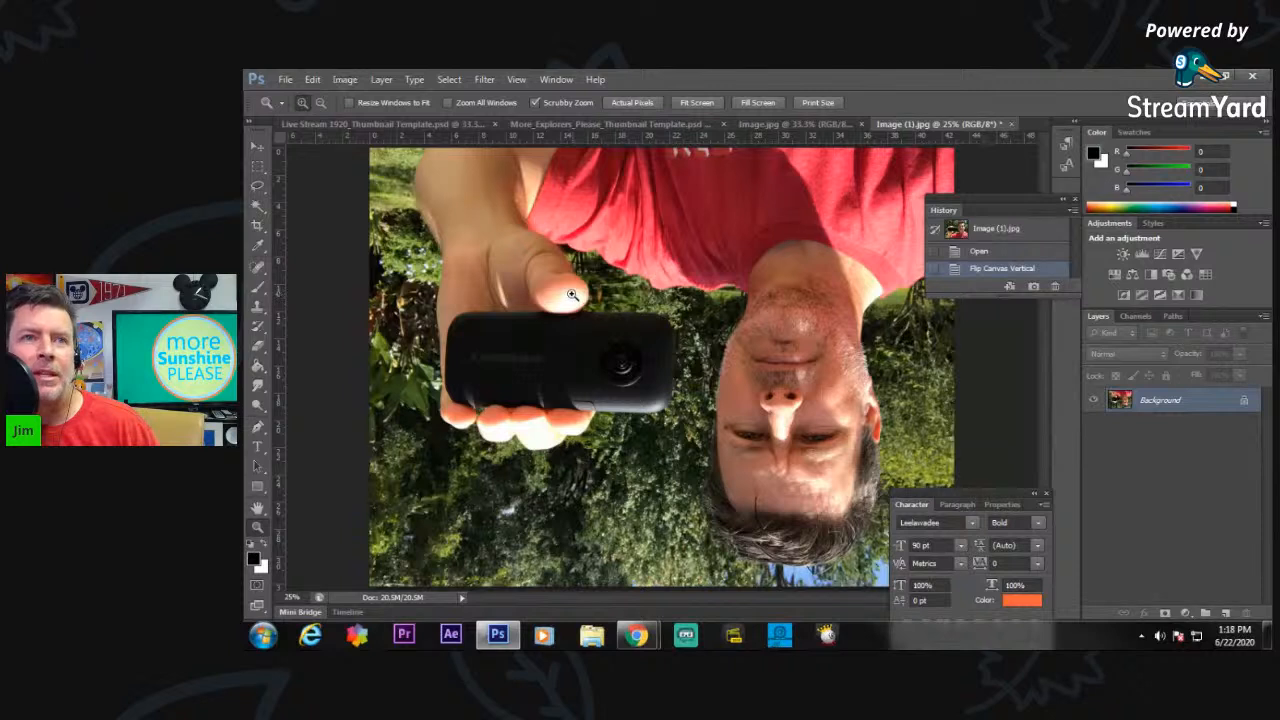
left_click(351, 81)
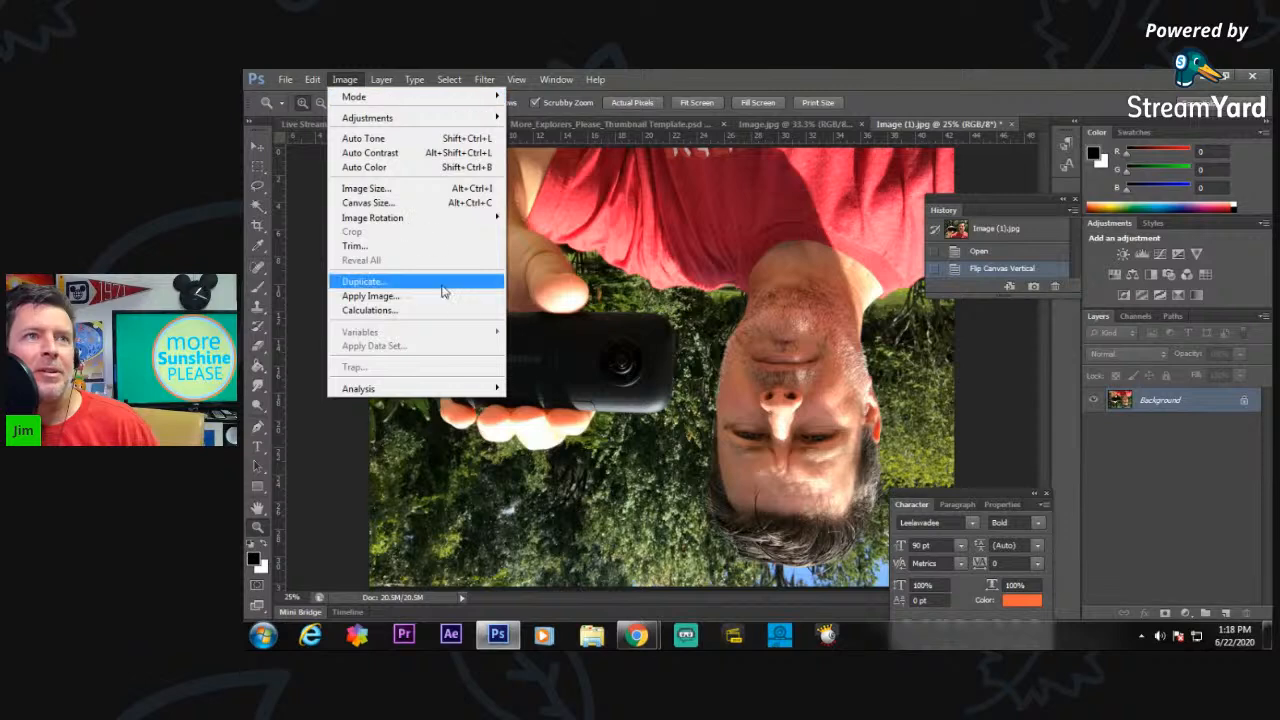
mouse_move(463, 219)
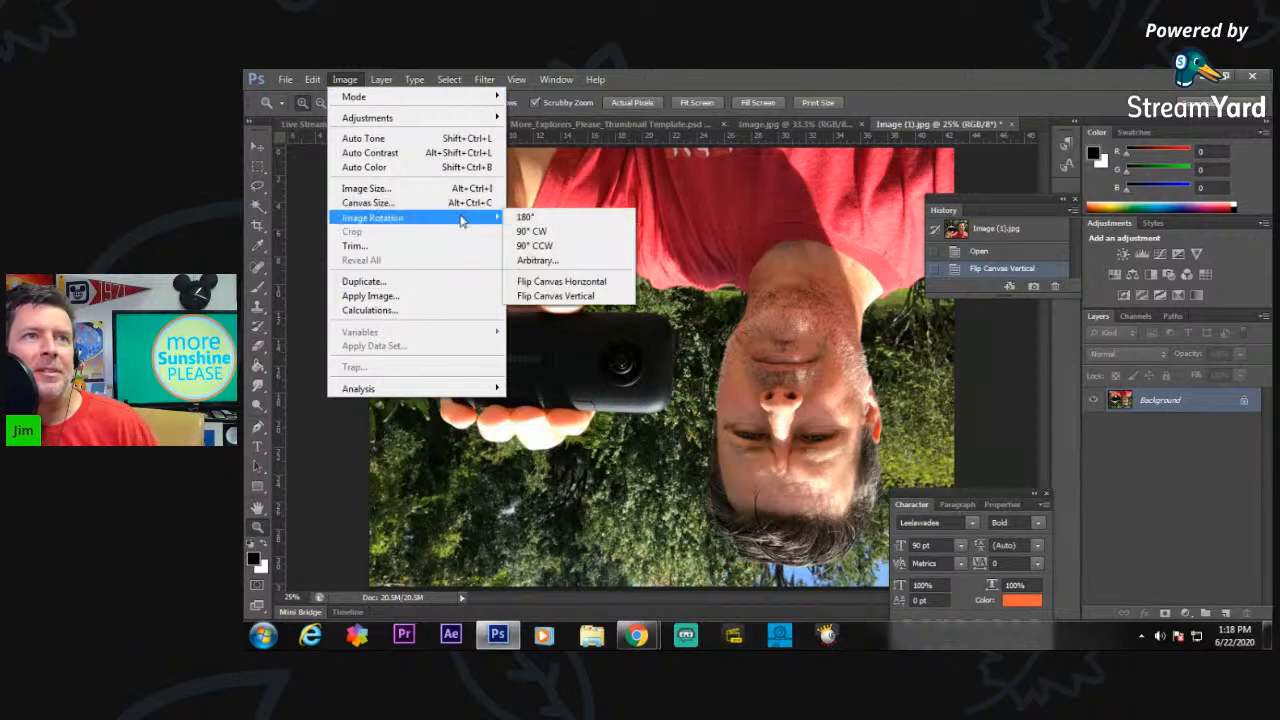
left_click(562, 281)
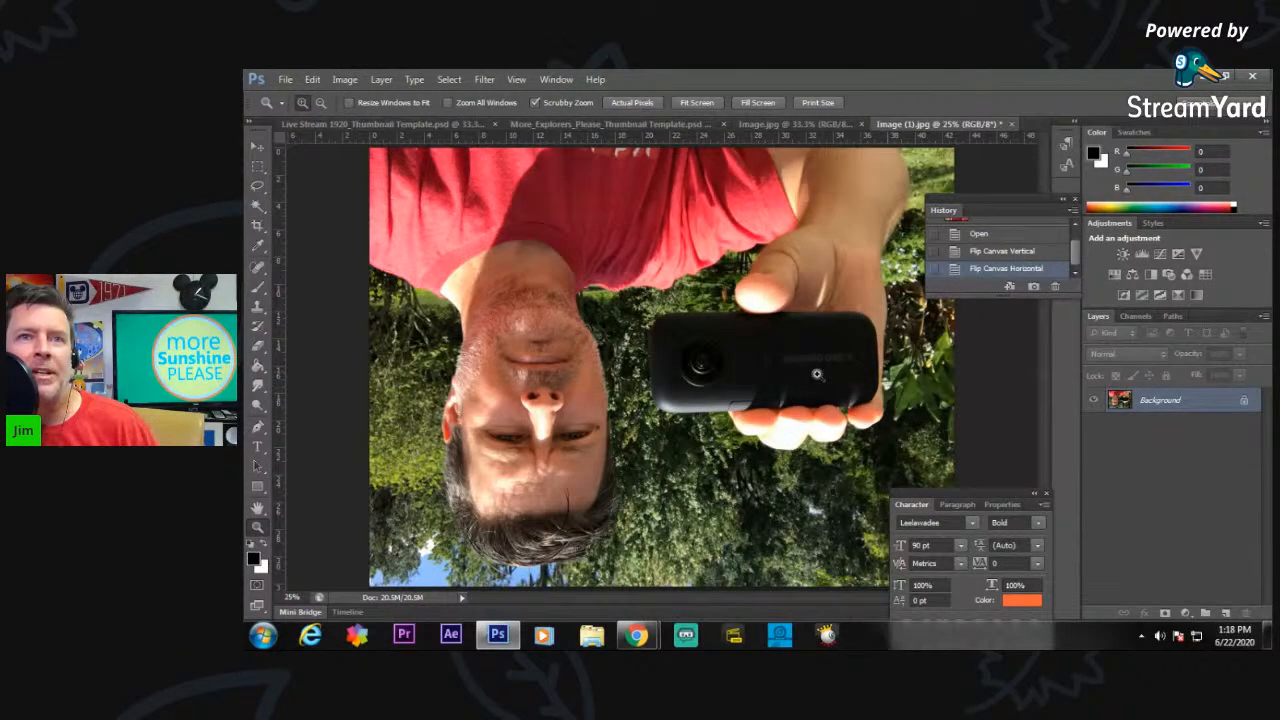
left_click(807, 370)
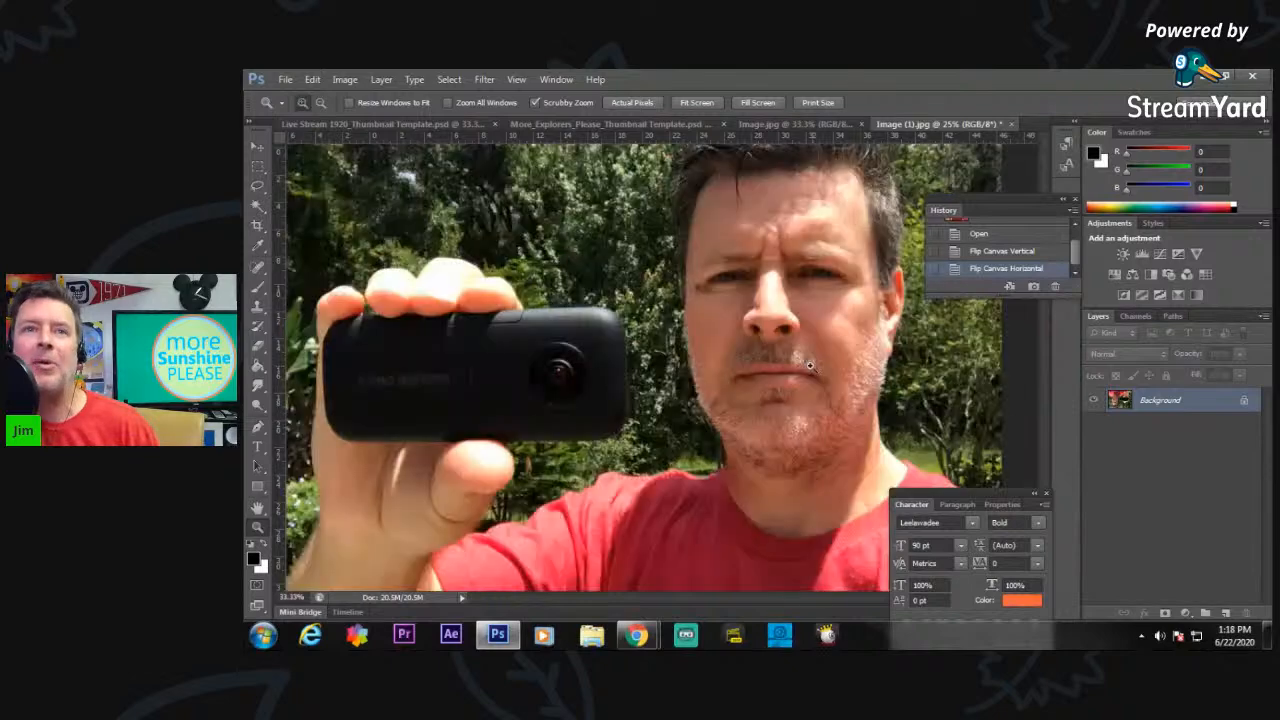
left_click(811, 366)
left_click(814, 364)
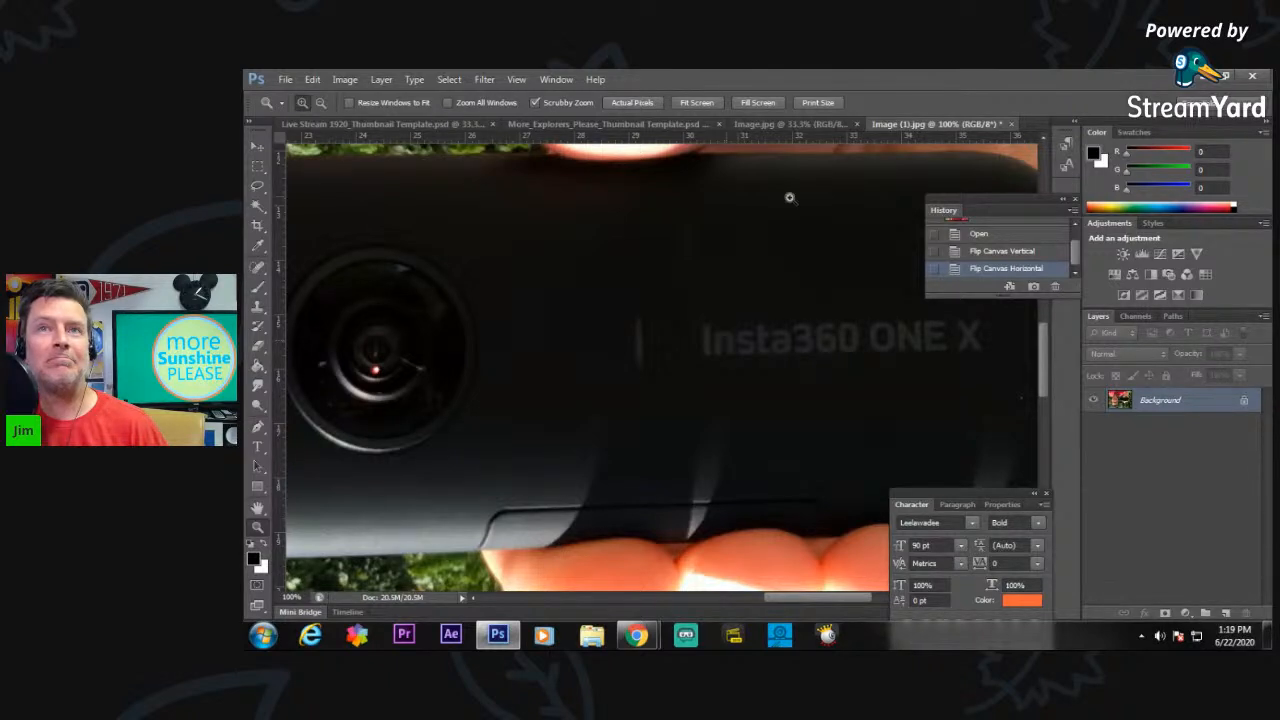
Select the black camera in Image.jpg with the Quick Selection tool.
left_click(787, 124)
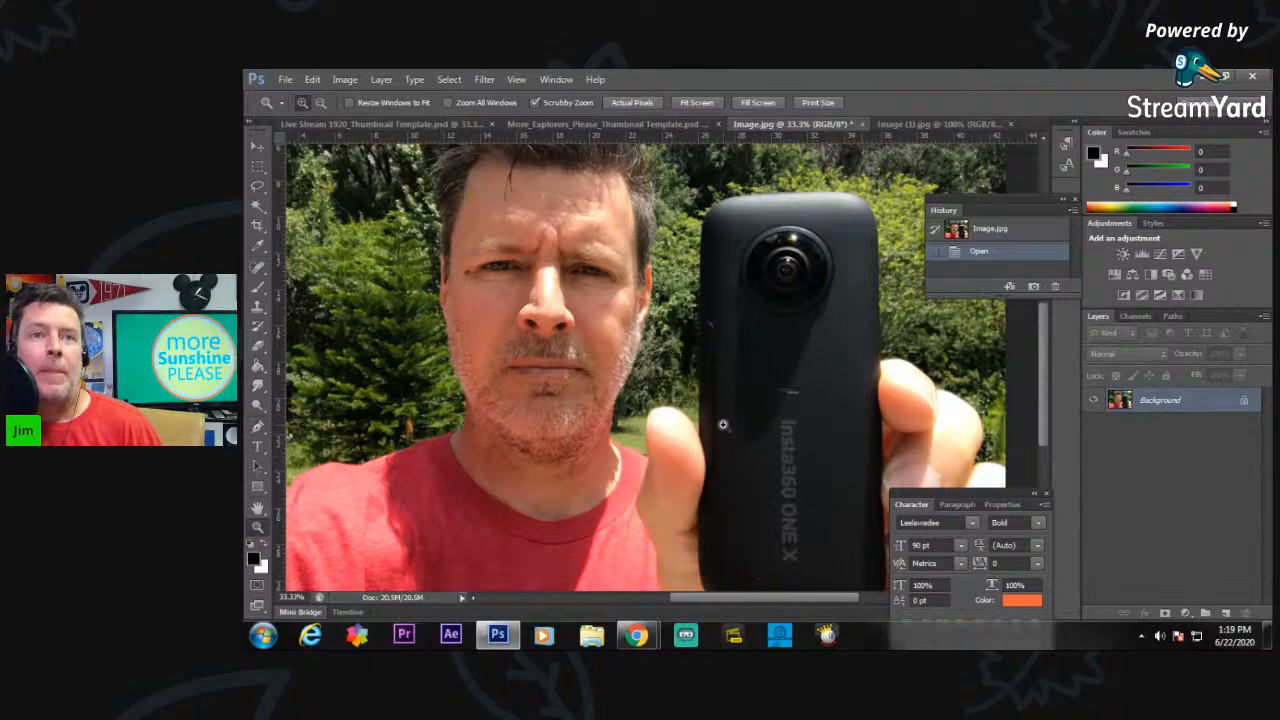
left_click(719, 420, "alt")
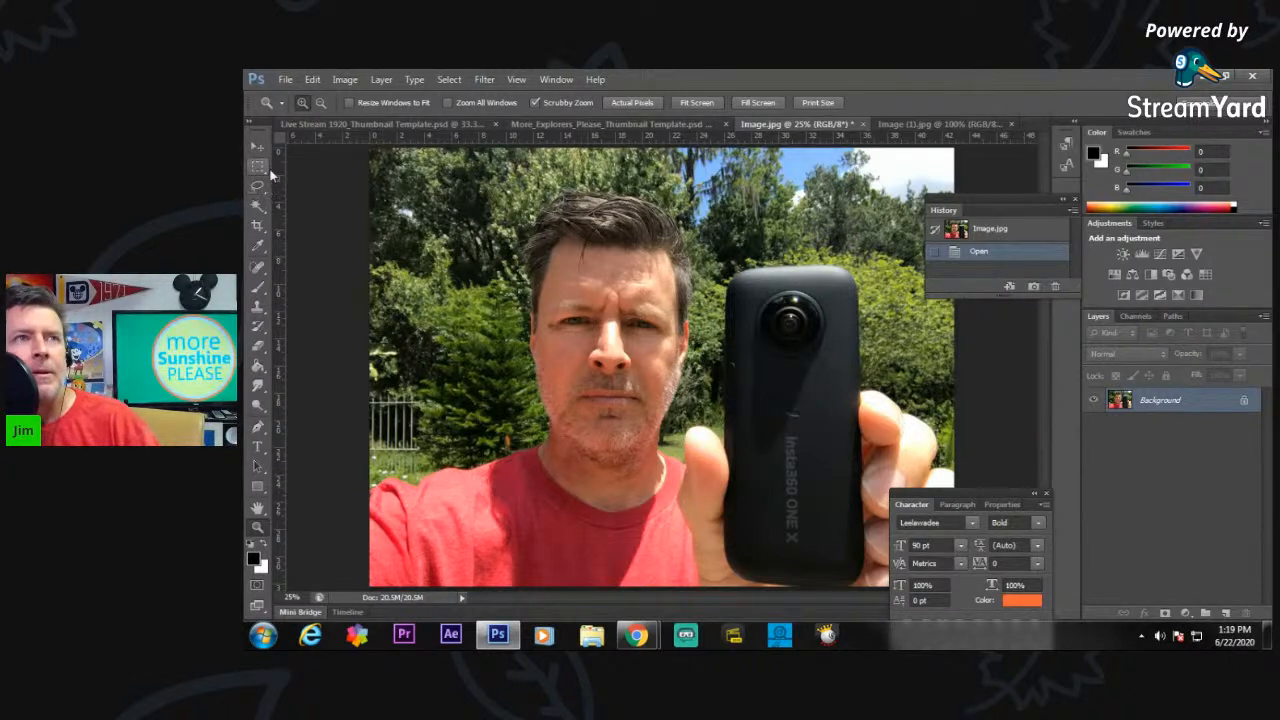
left_click(260, 208)
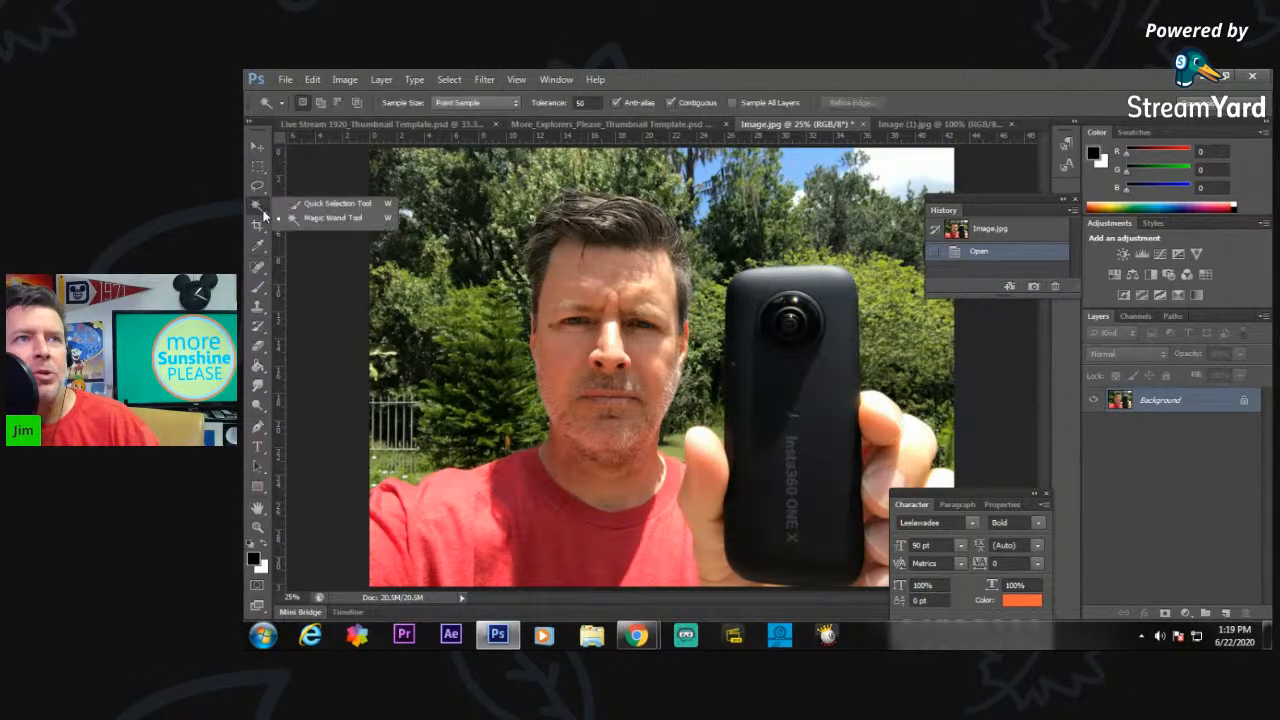
left_click(325, 203)
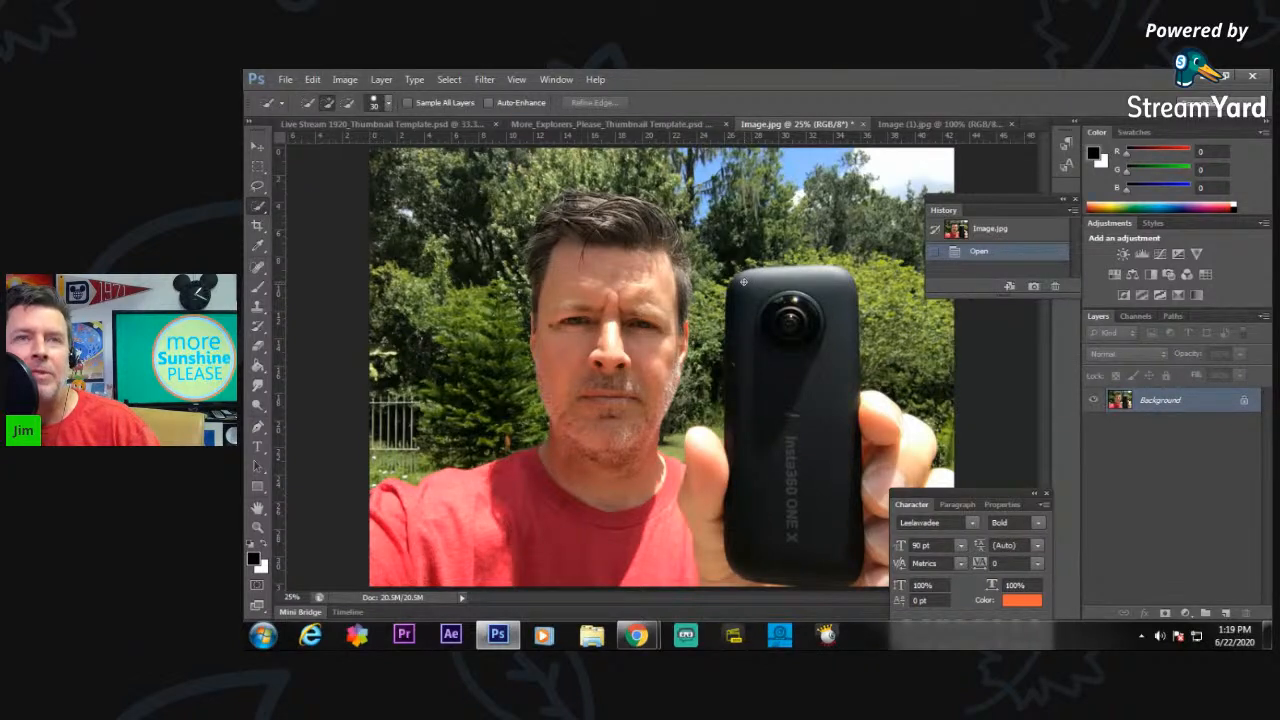
mouse_move(758, 297)
left_mouse_down()
mouse_move(774, 342)
mouse_move(814, 385)
left_mouse_up()
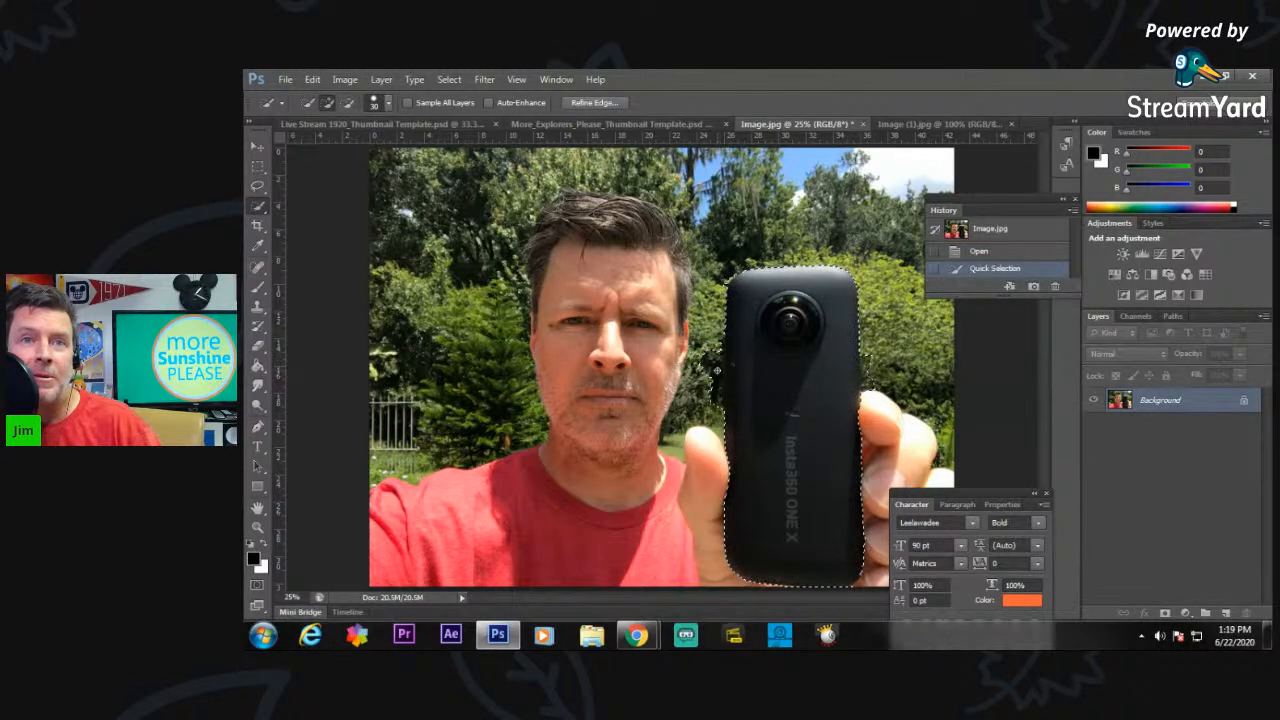
Try moving the selected camera toward the face to check its cutout edges, and undo the move.
left_click(257, 527)
left_click(724, 380)
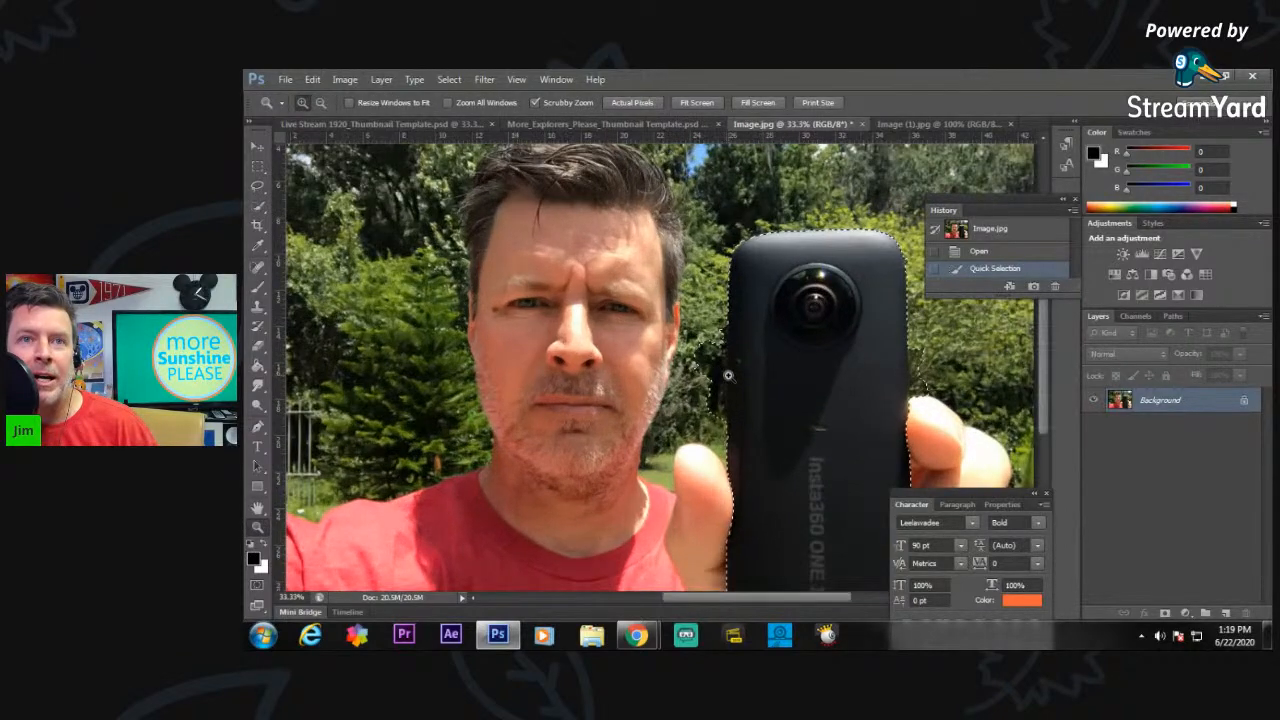
left_click(728, 377)
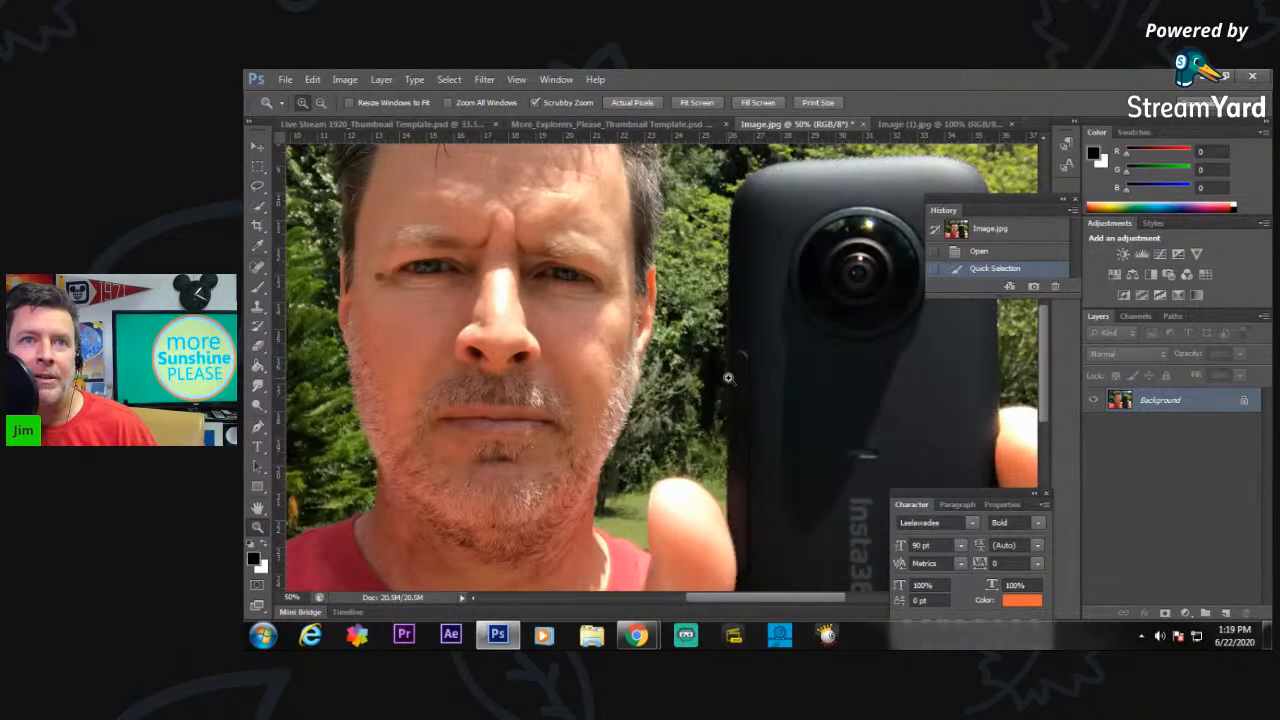
left_click(704, 330)
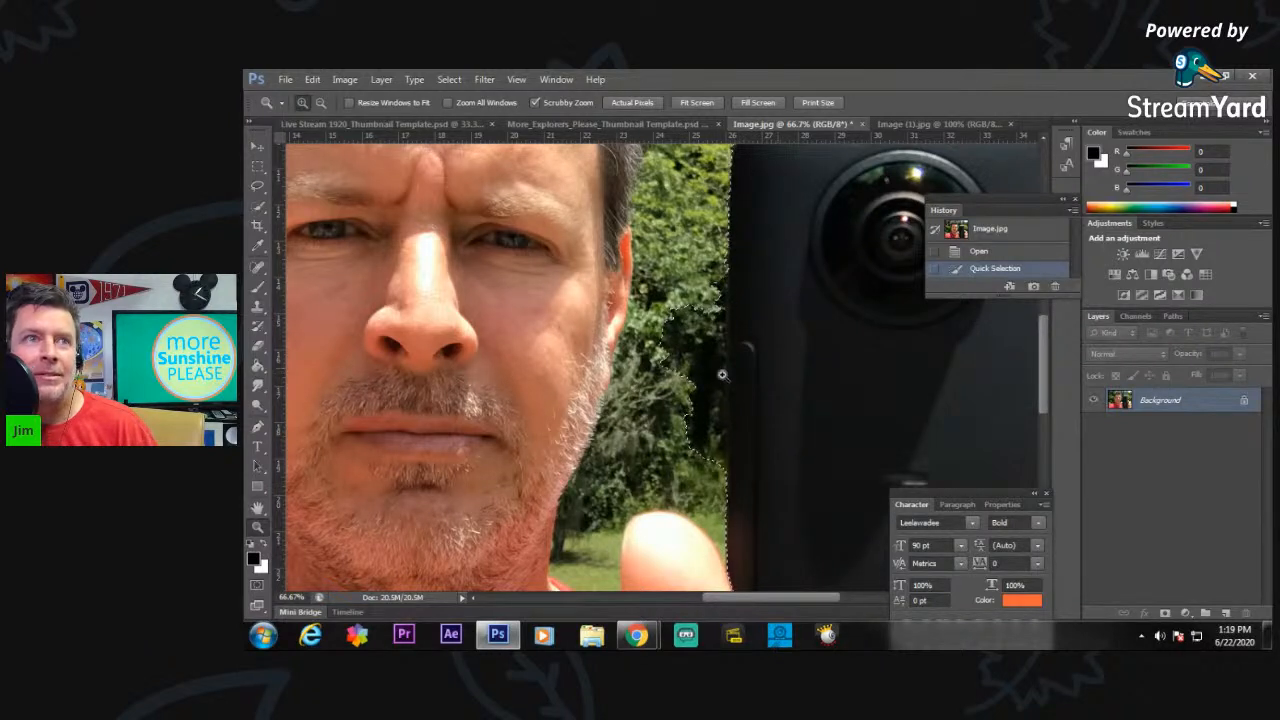
left_click(256, 146)
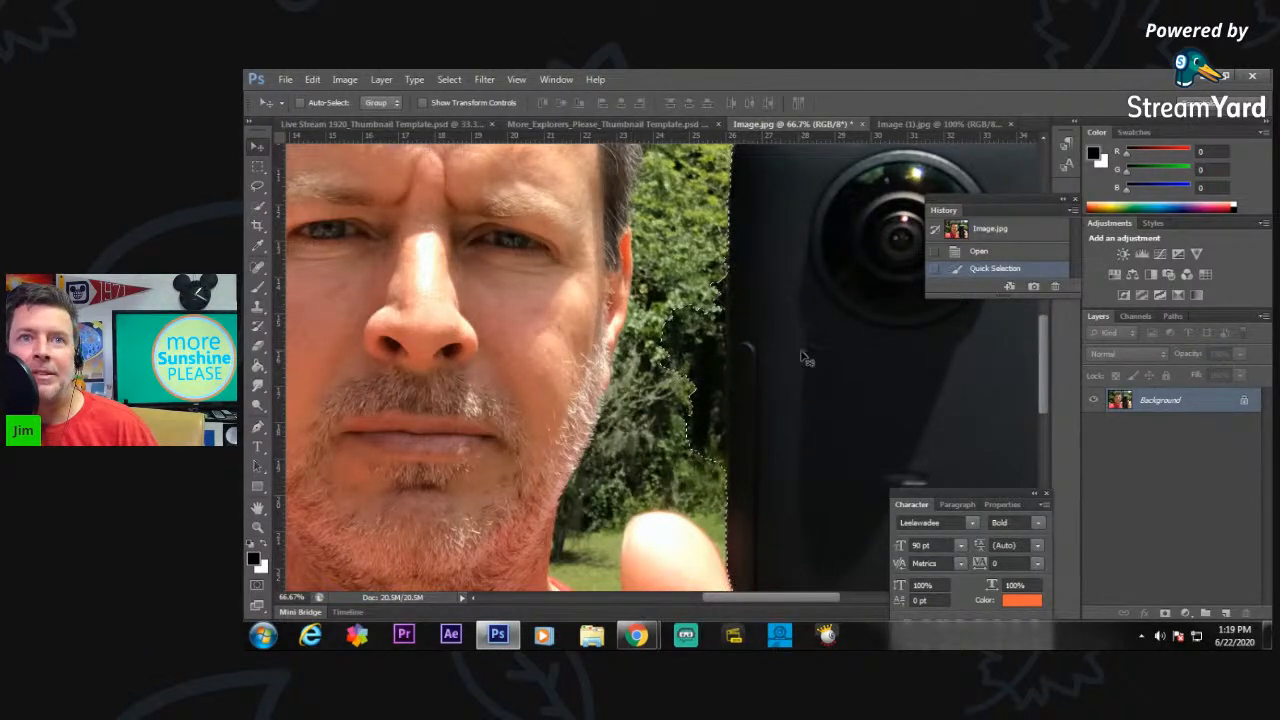
left_click_drag(795, 355, 690, 351)
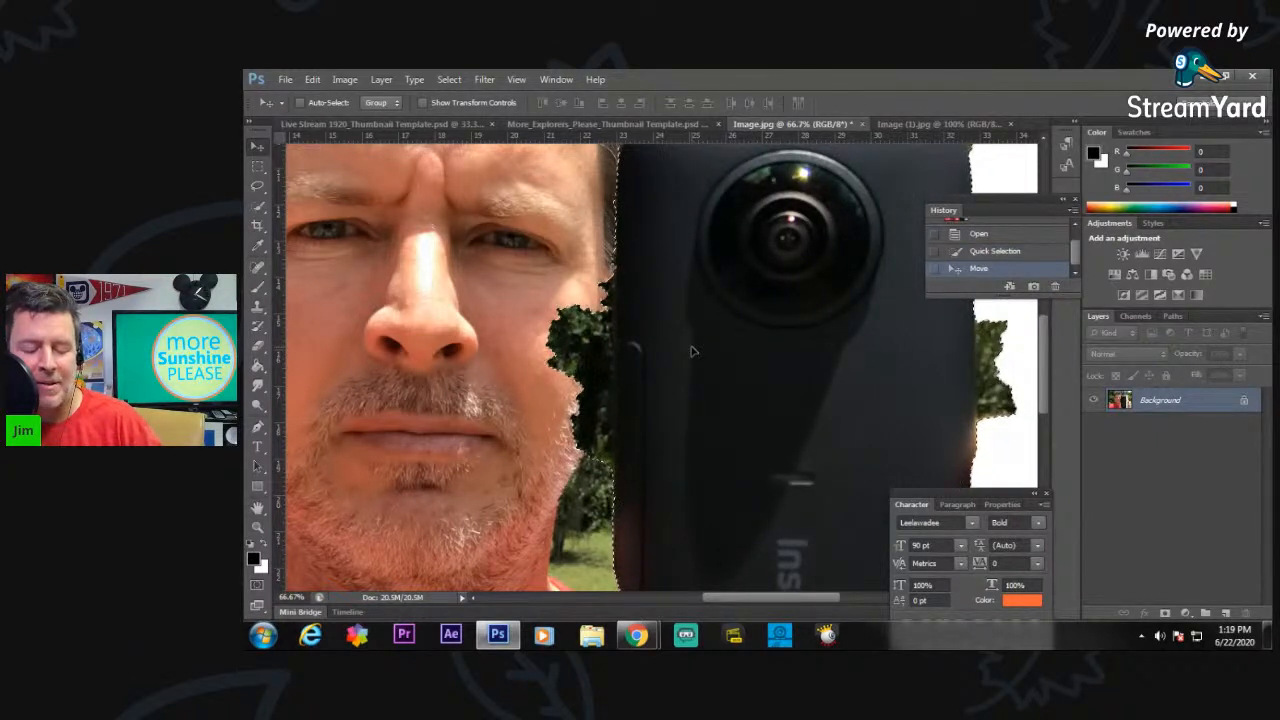
key("ctrl+z")
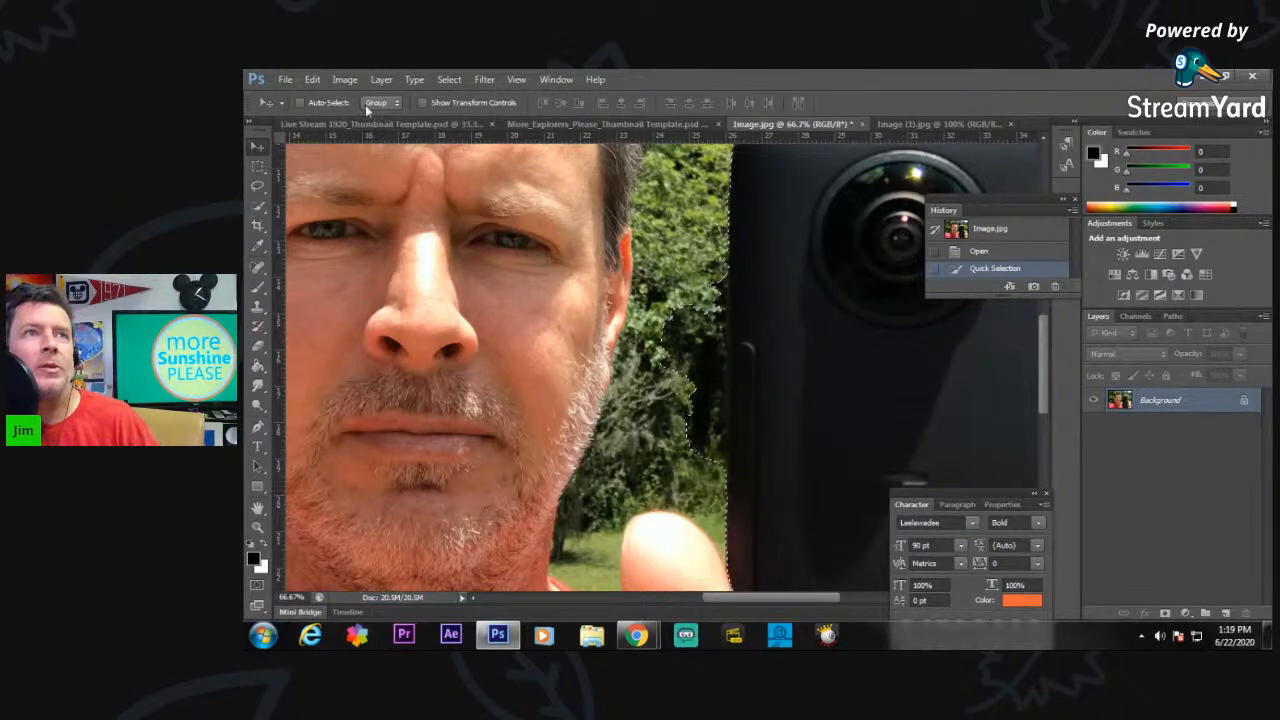
Subtract the stray foliage between the face and the camera from the selection with the Lasso tool.
left_click_drag(763, 594, 803, 603)
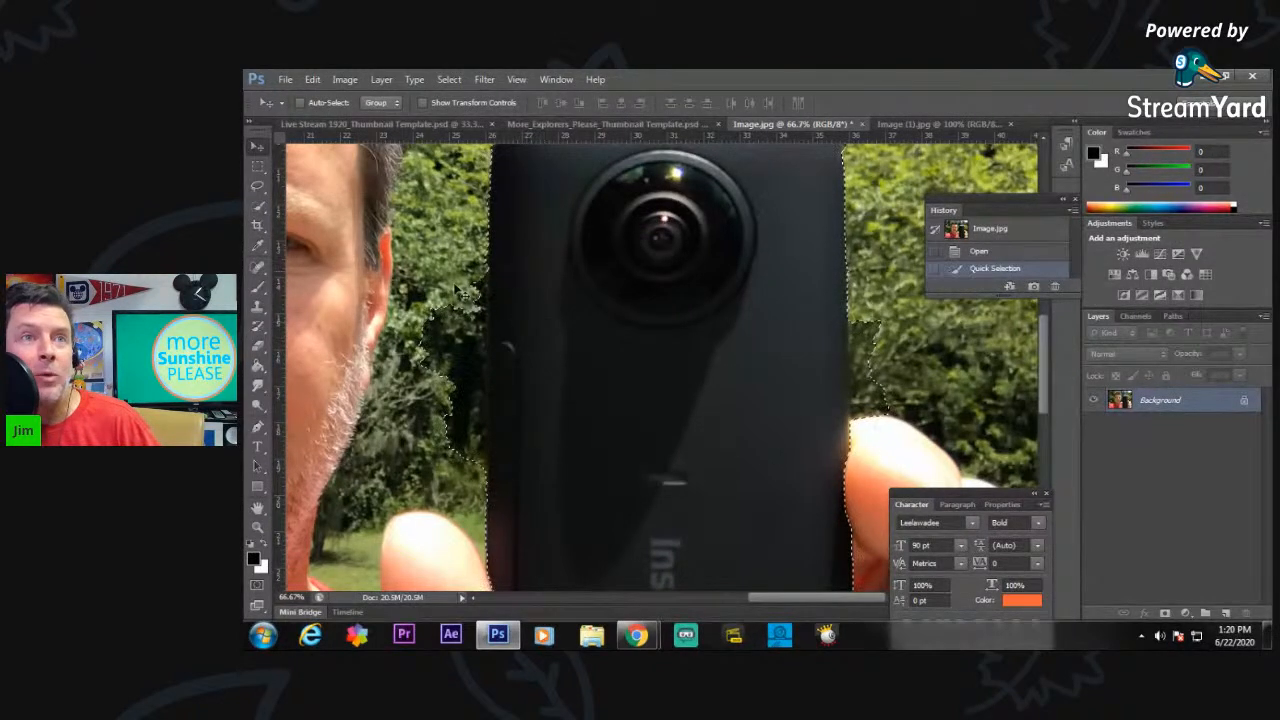
left_click(260, 190)
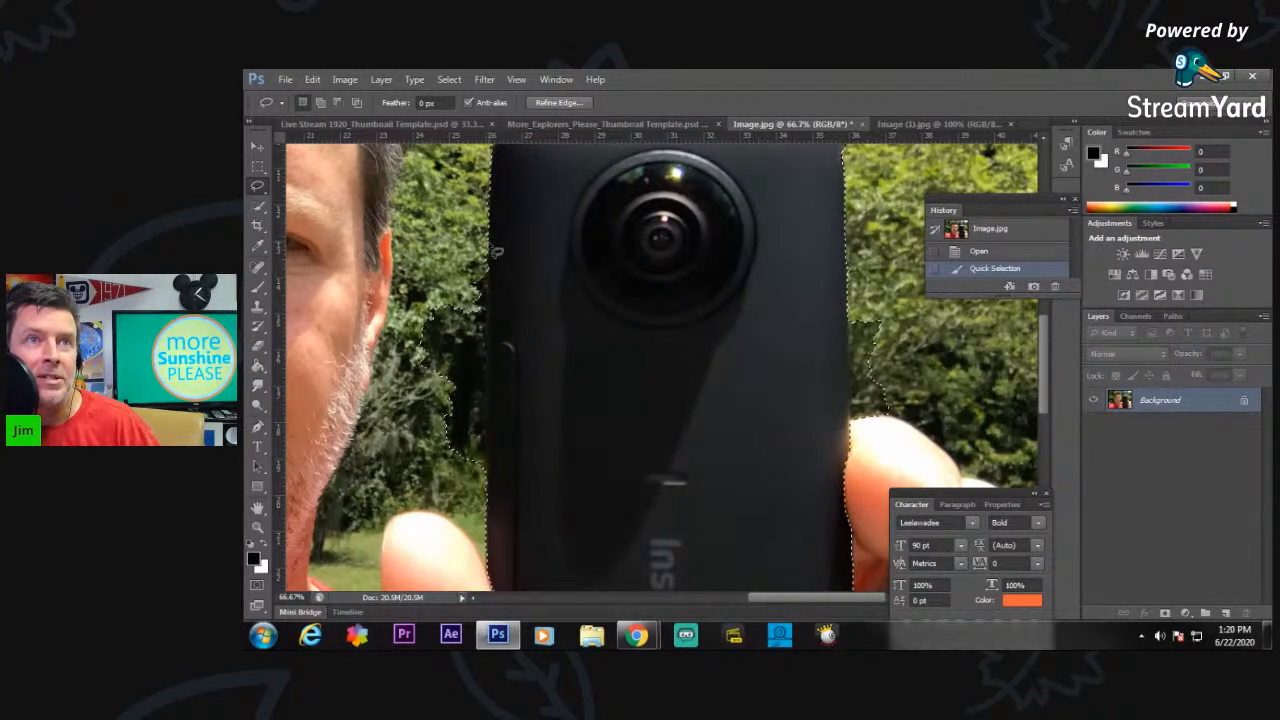
key("alt")
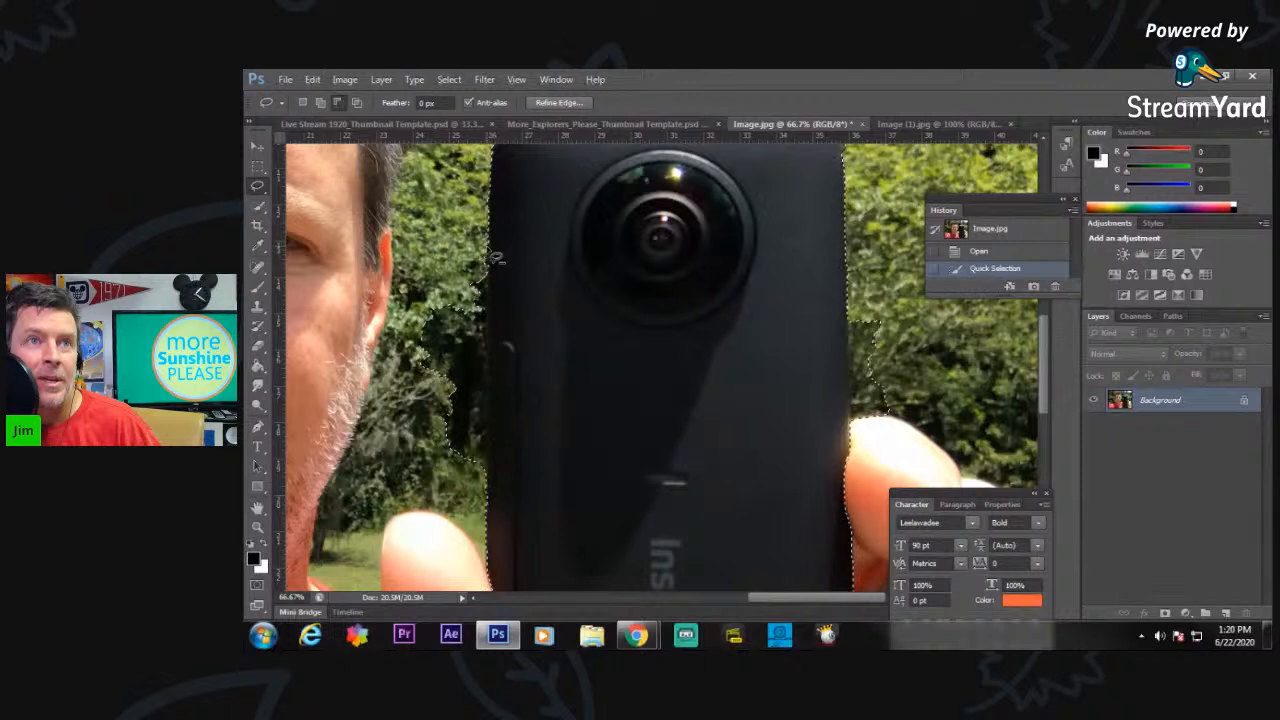
left_click_drag(489, 279, 487, 444)
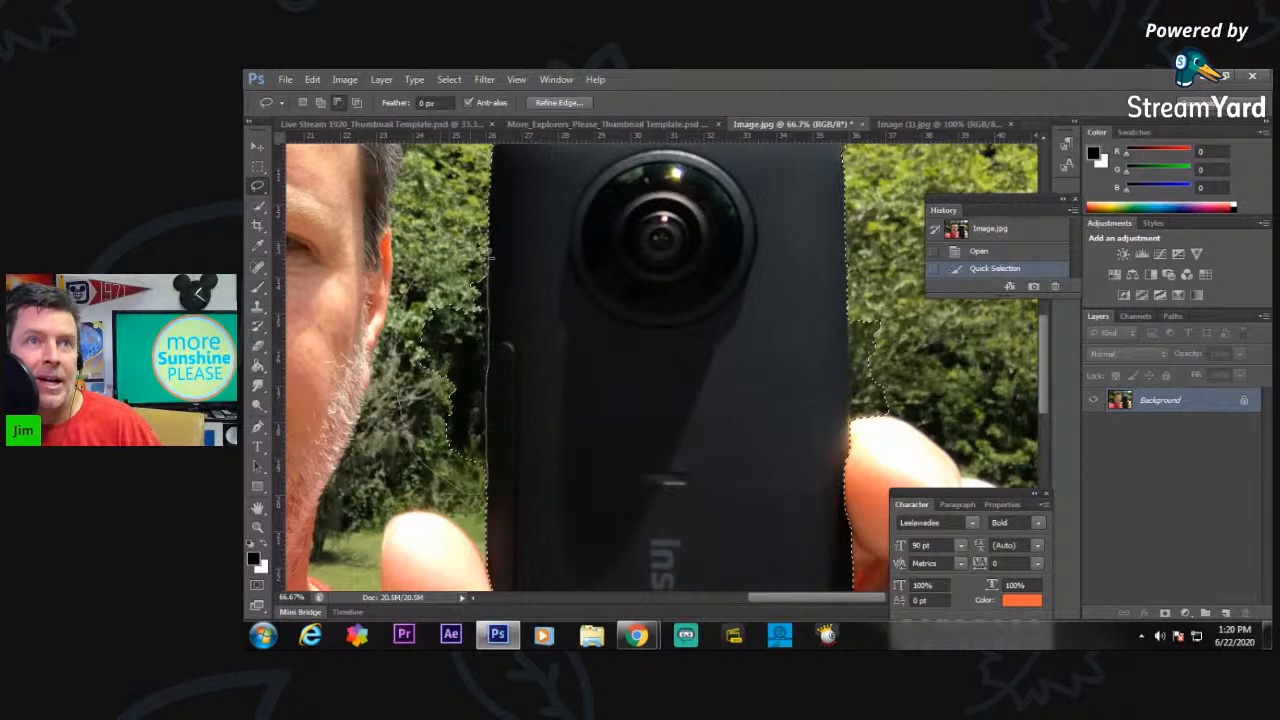
left_click_drag(491, 252, 490, 253)
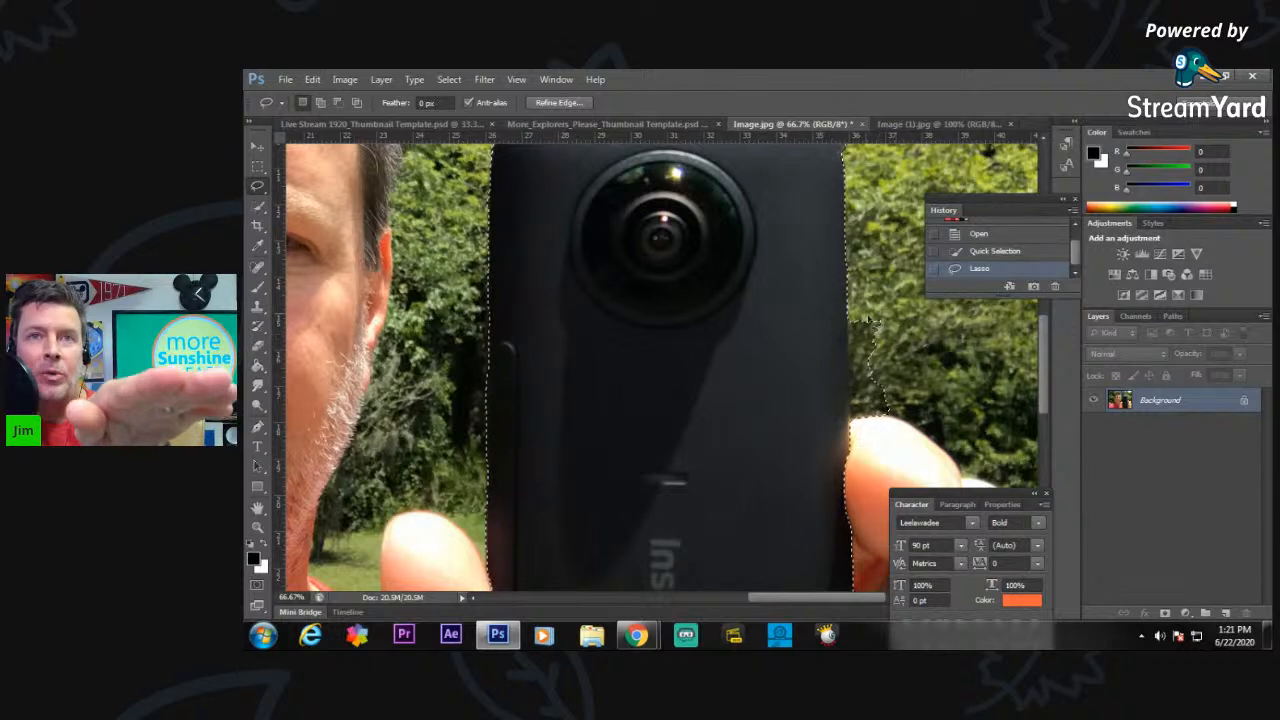
Subtract the stray foliage above the fingertips beside the camera from the selection using the Rectangular Marquee and Lasso tools.
left_click(259, 168)
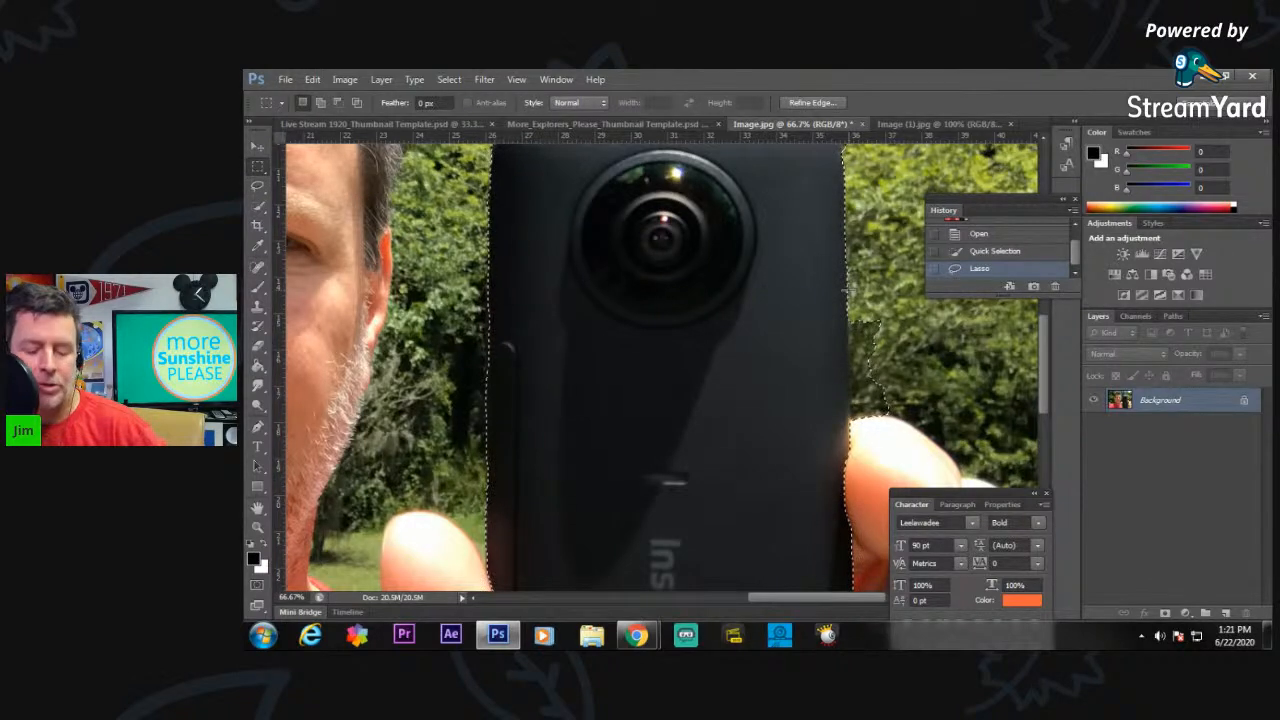
key("alt")
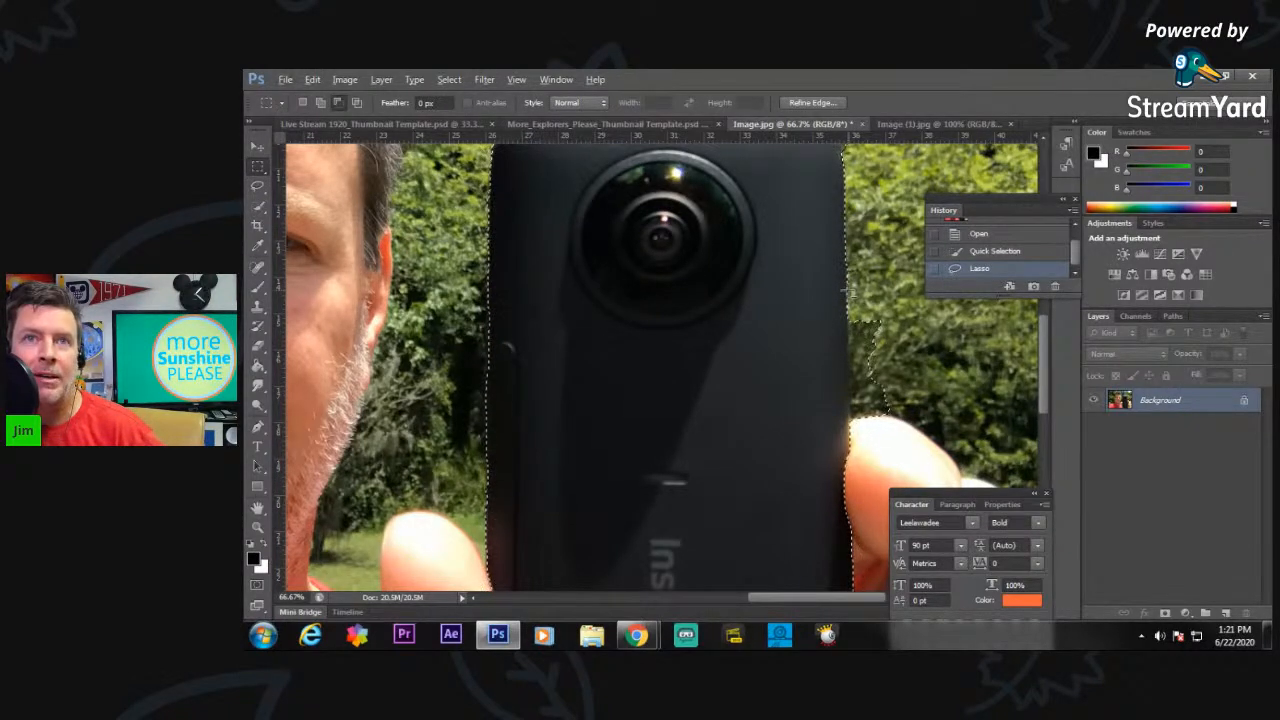
left_click_drag(846, 292, 889, 352)
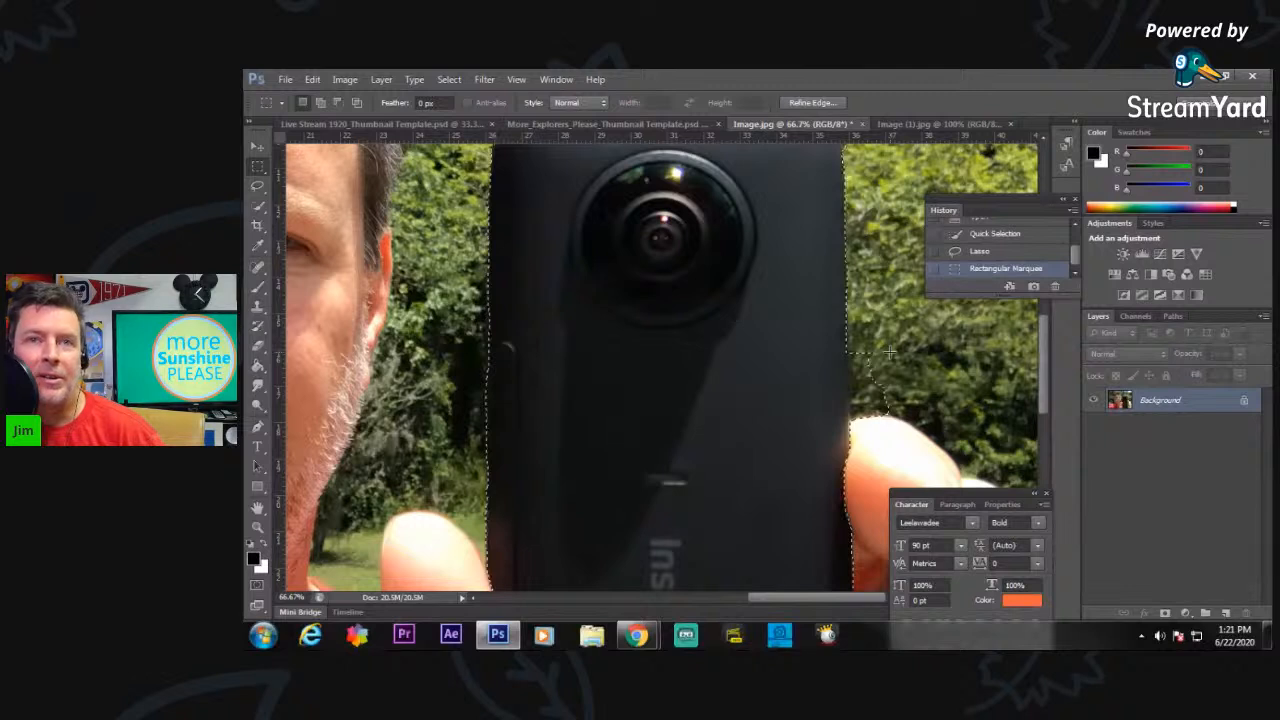
left_click(257, 186)
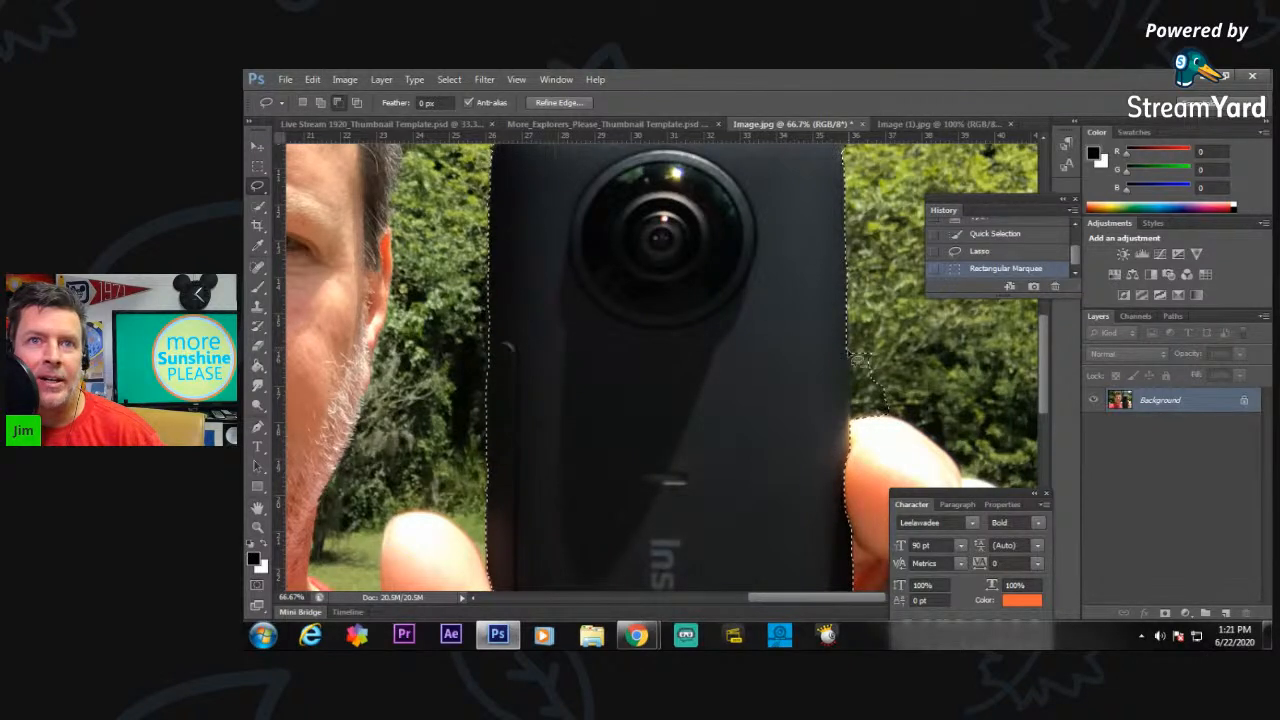
left_click_drag(858, 369, 857, 412)
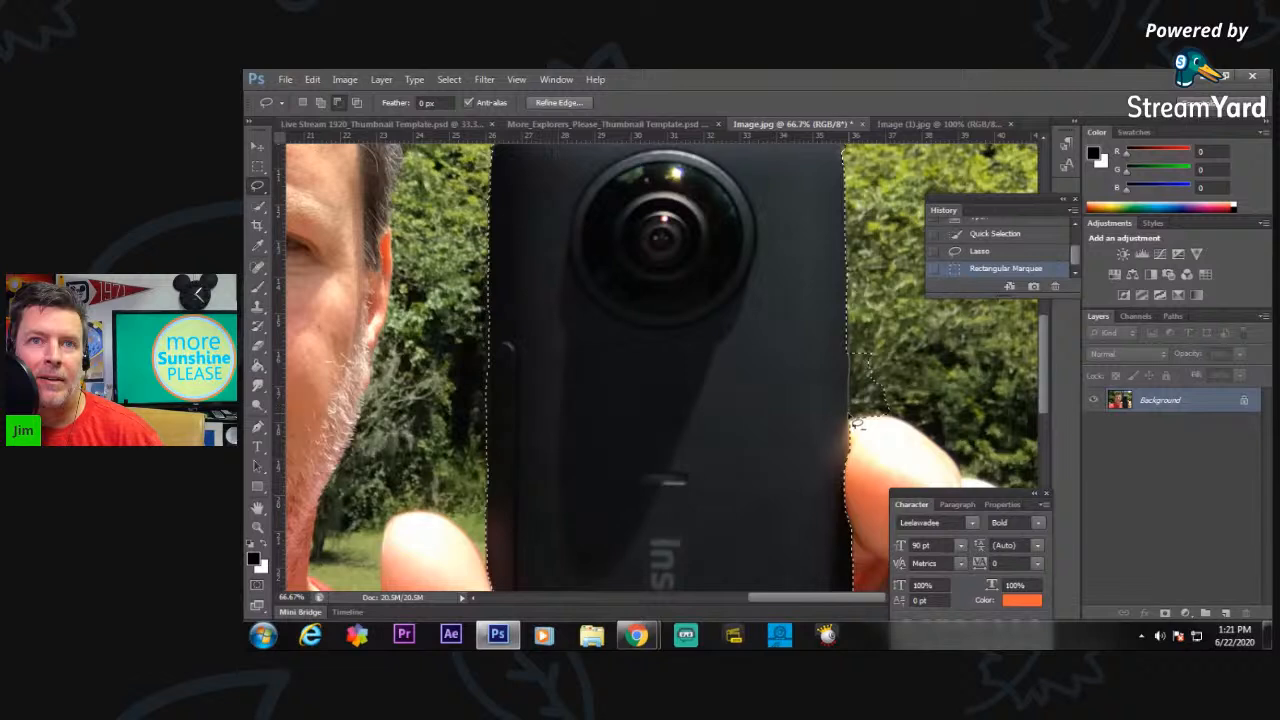
mouse_move(876, 438)
left_mouse_down()
mouse_move(912, 386)
mouse_move(886, 336)
mouse_move(862, 326)
left_mouse_up()
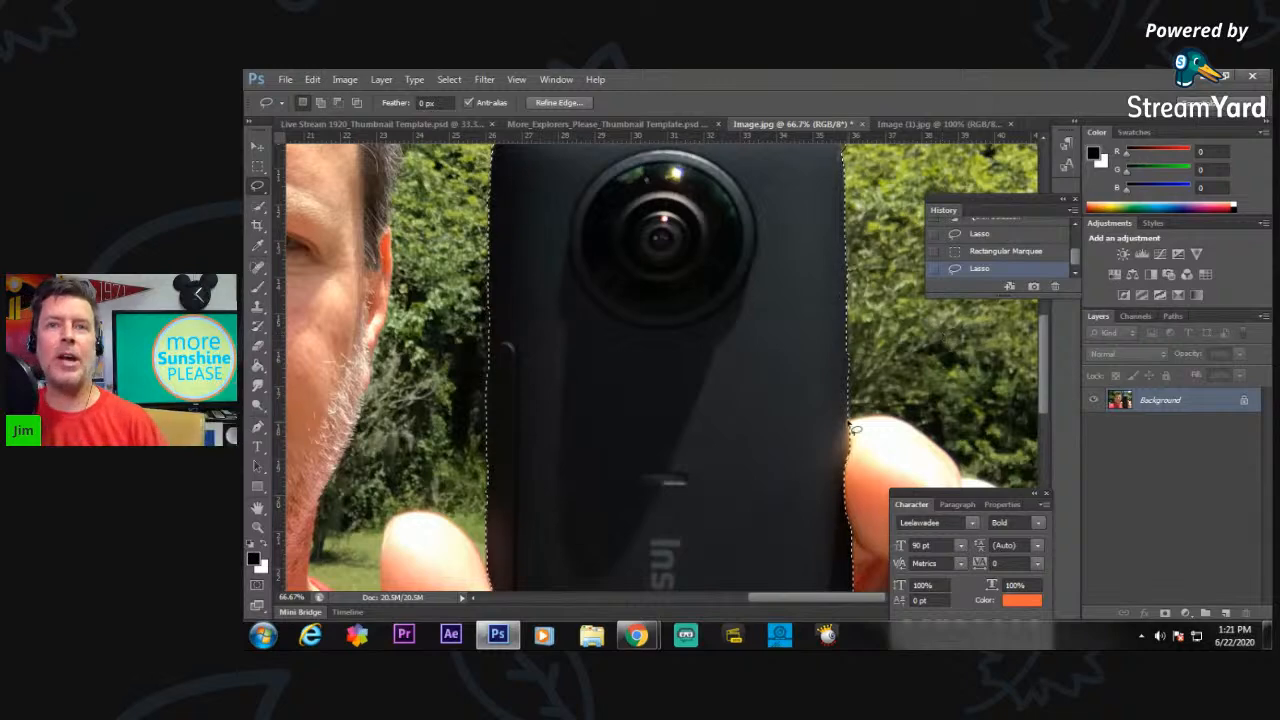
Duplicate the Background layer of Image.jpg as "Background copy" and keep the copy as the active layer.
left_click(257, 527)
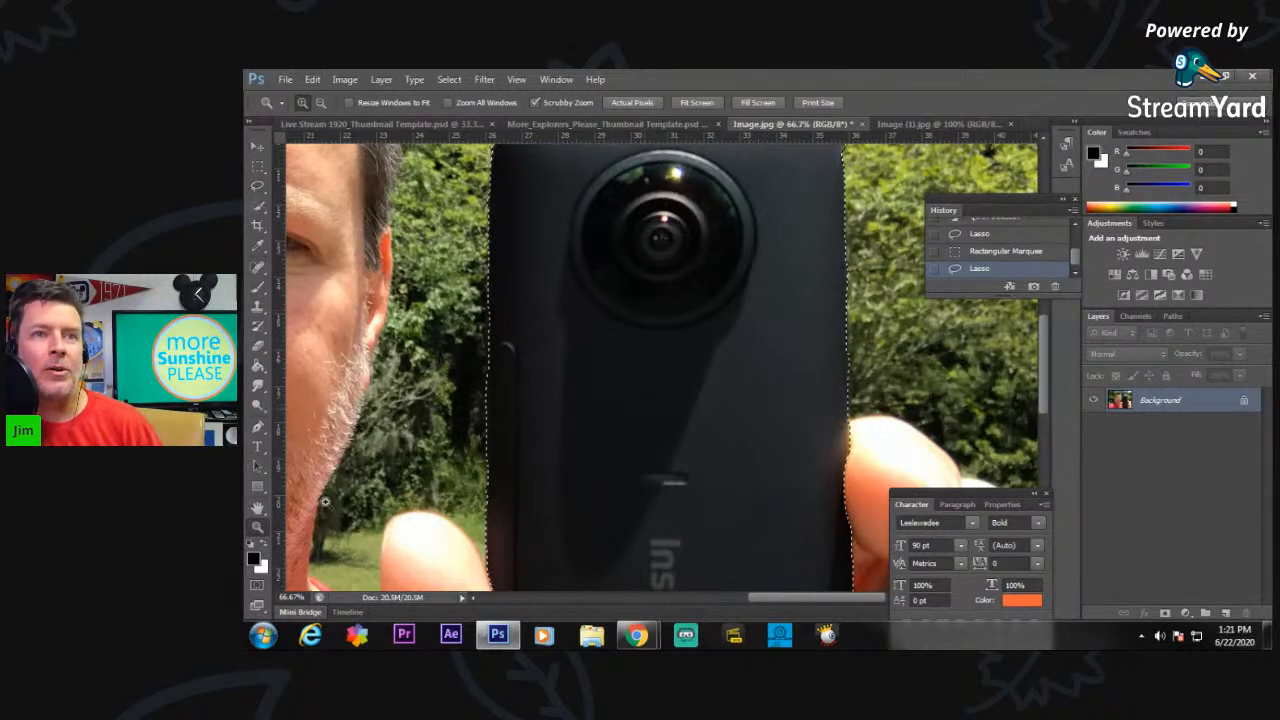
left_click(655, 400, "alt")
left_click(655, 400, "alt")
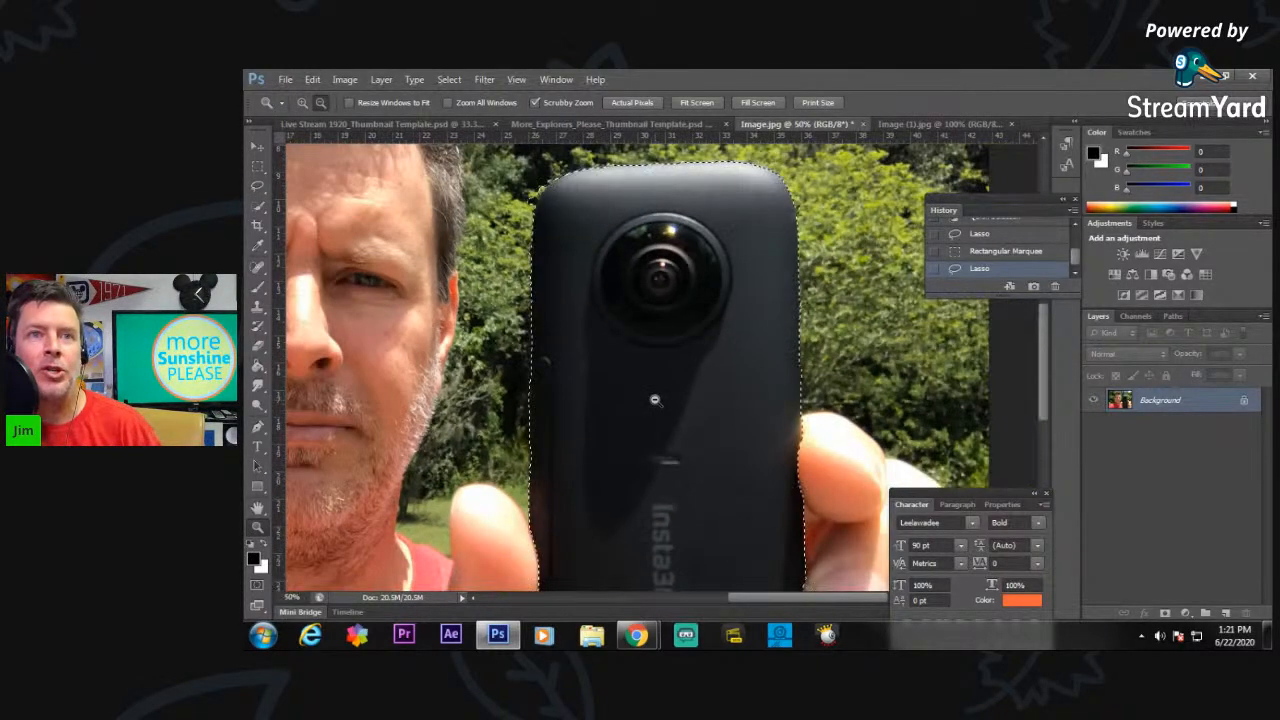
left_click(655, 400, "alt")
left_click(655, 400, "alt")
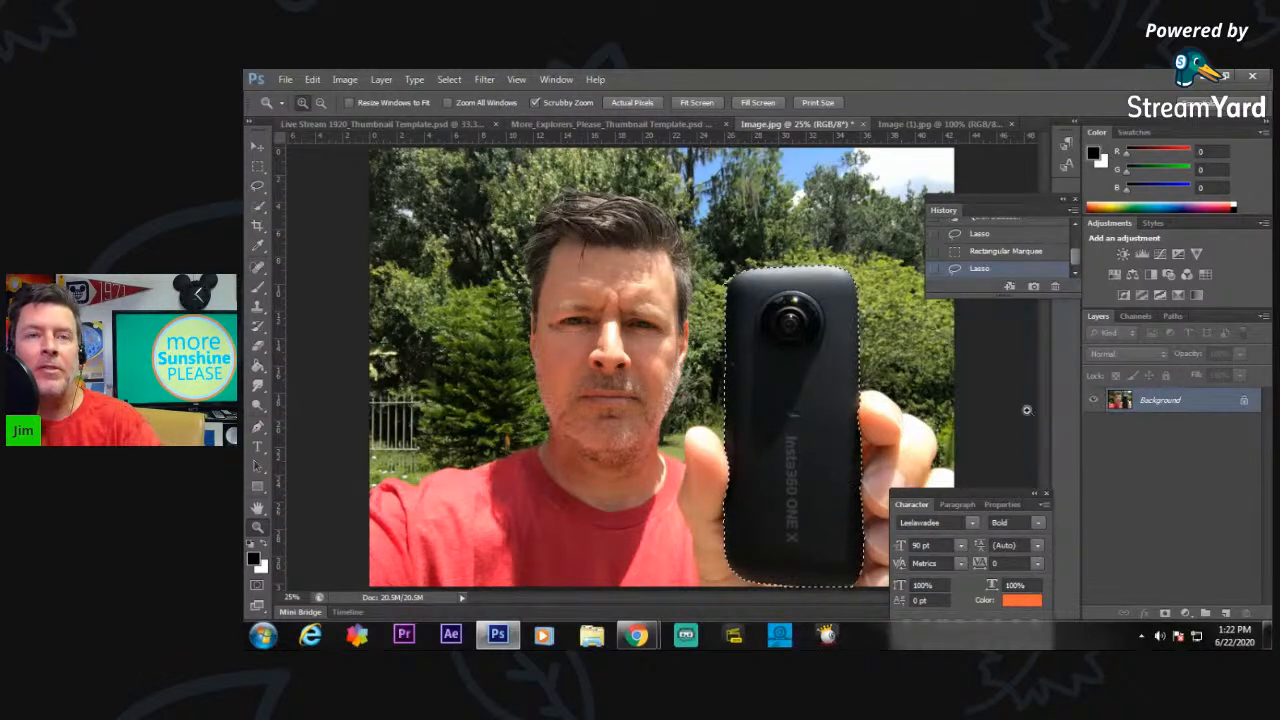
right_click(1159, 401)
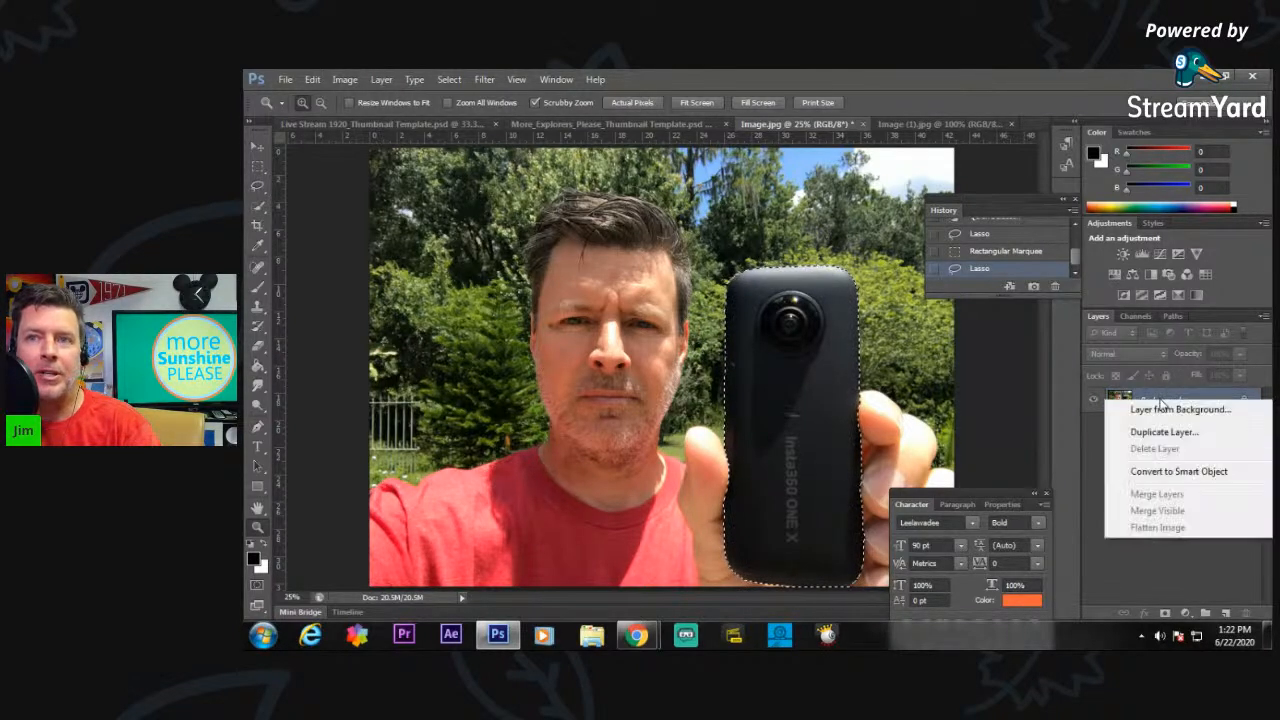
left_click(1166, 432)
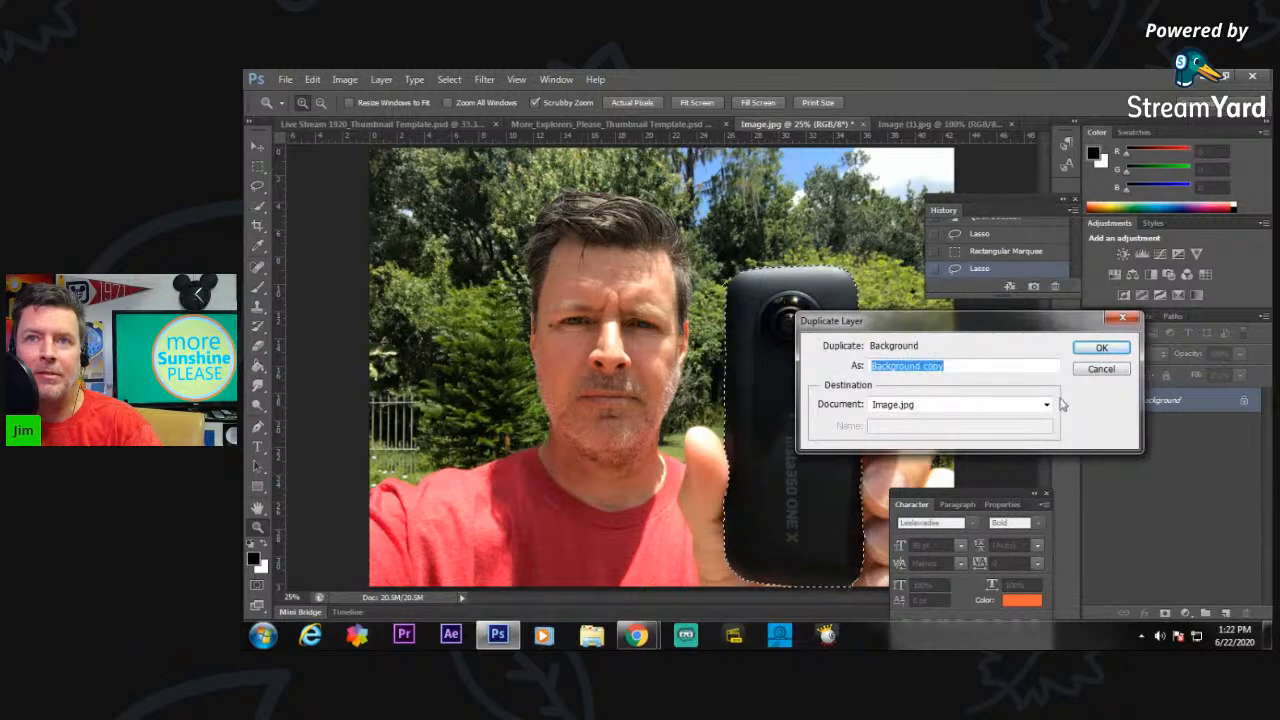
left_click(1100, 349)
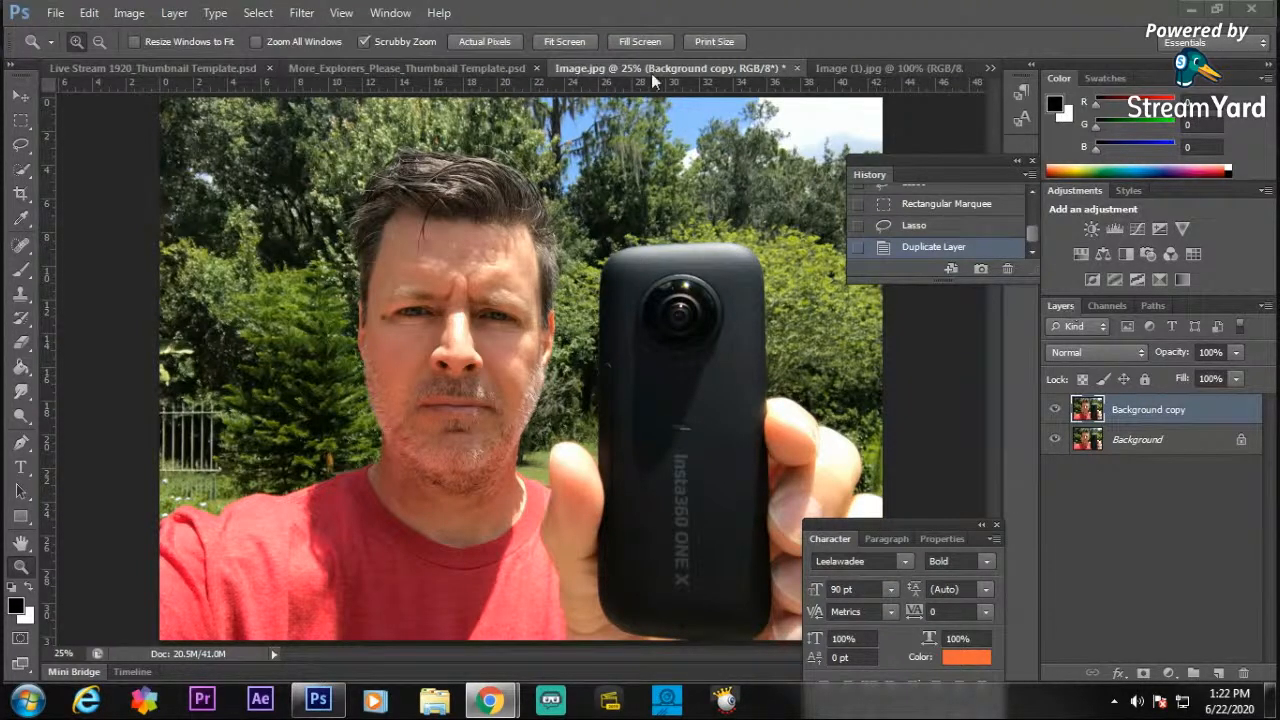
left_click(1157, 450)
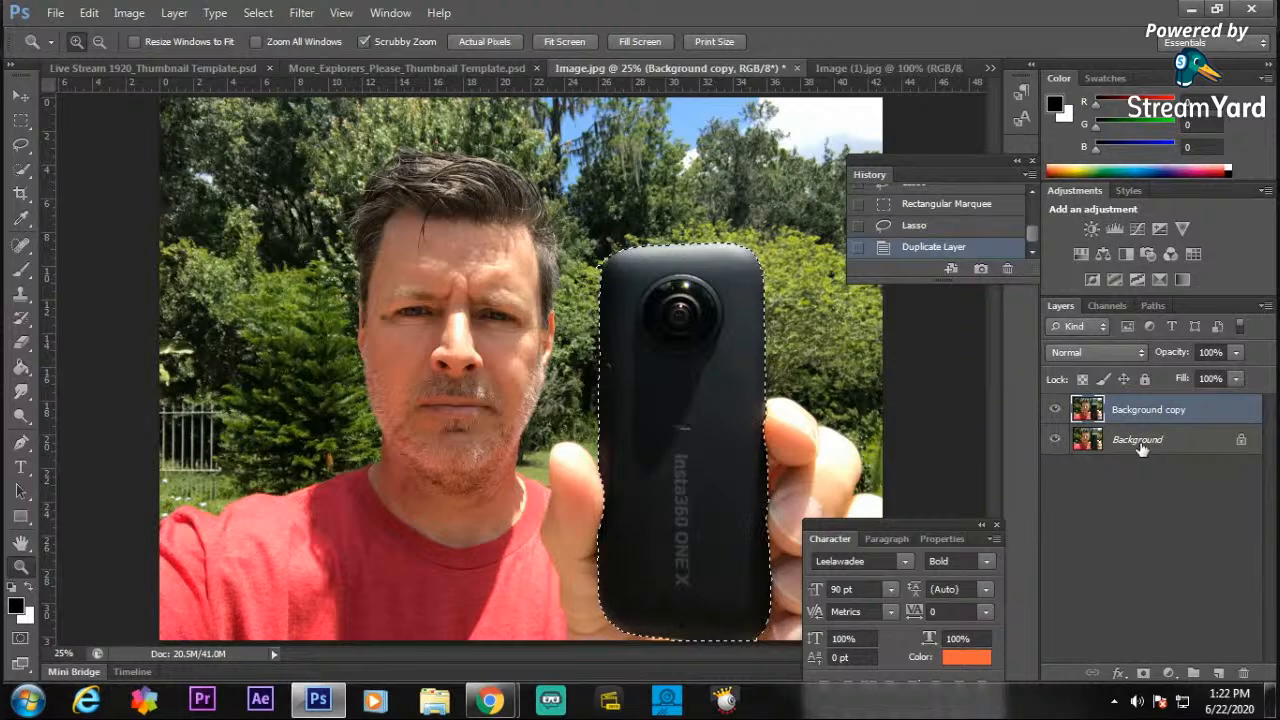
left_click(1164, 449)
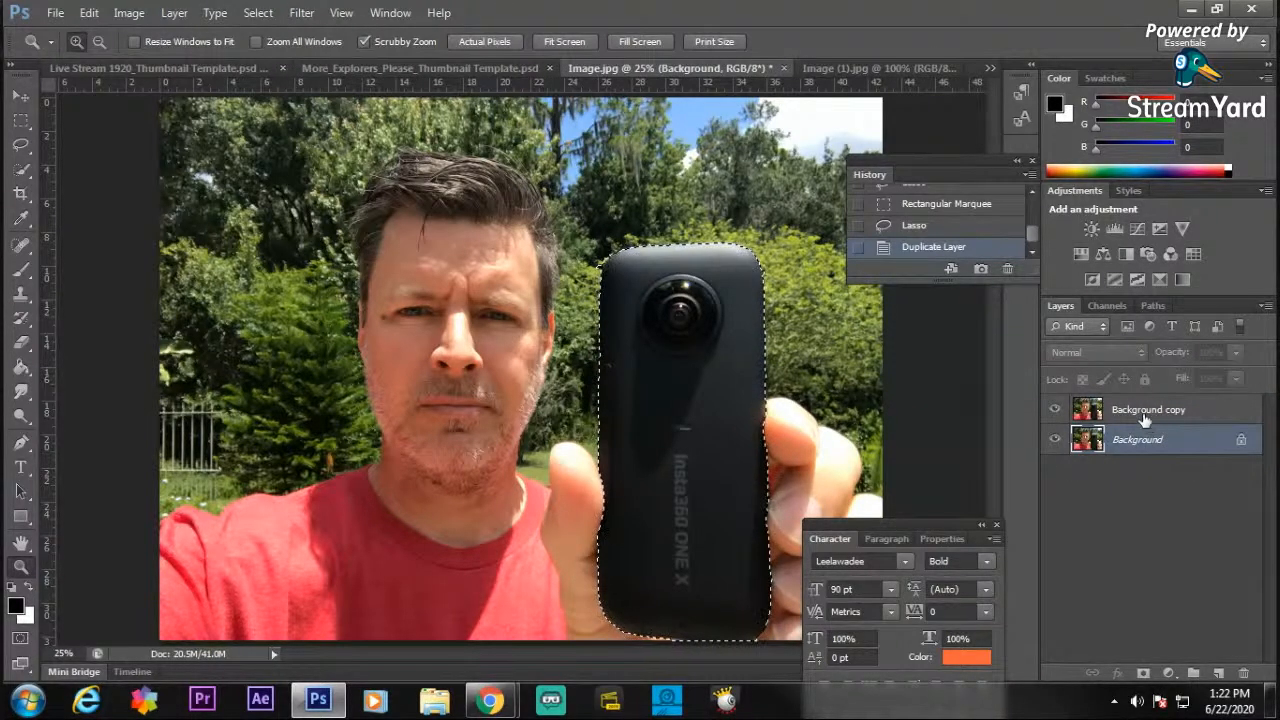
left_click(1145, 420)
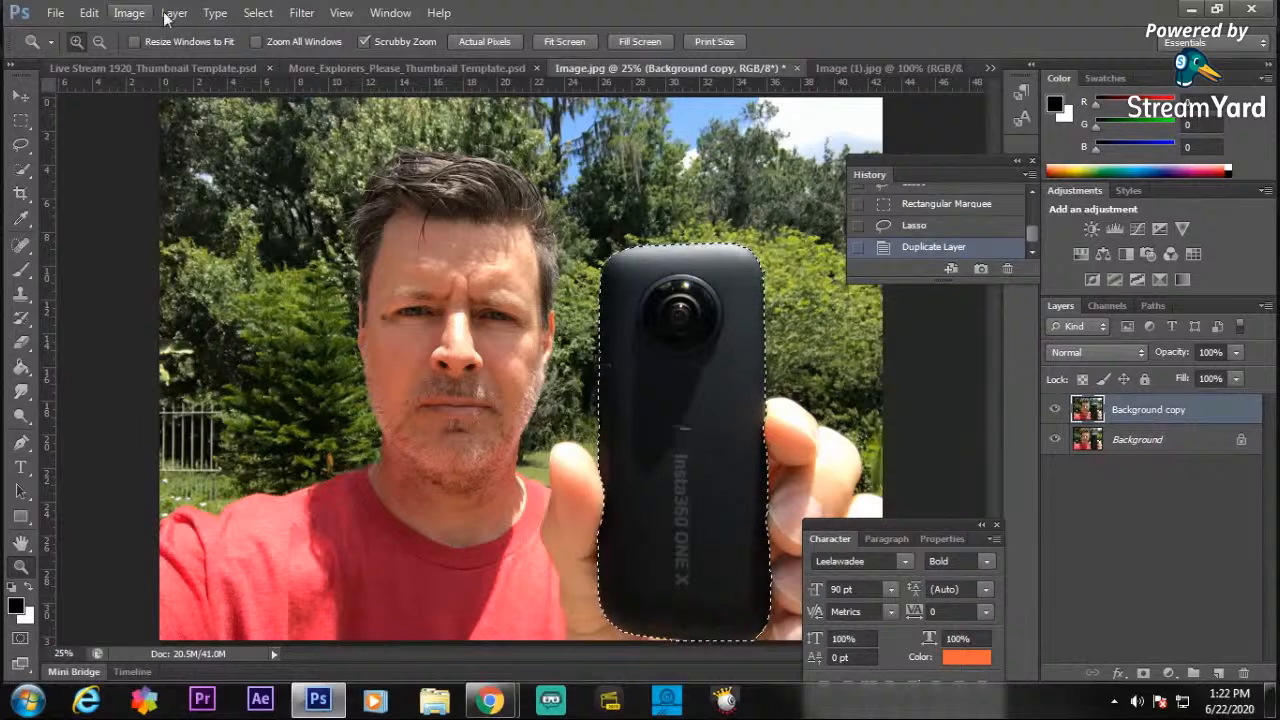
left_click(300, 13)
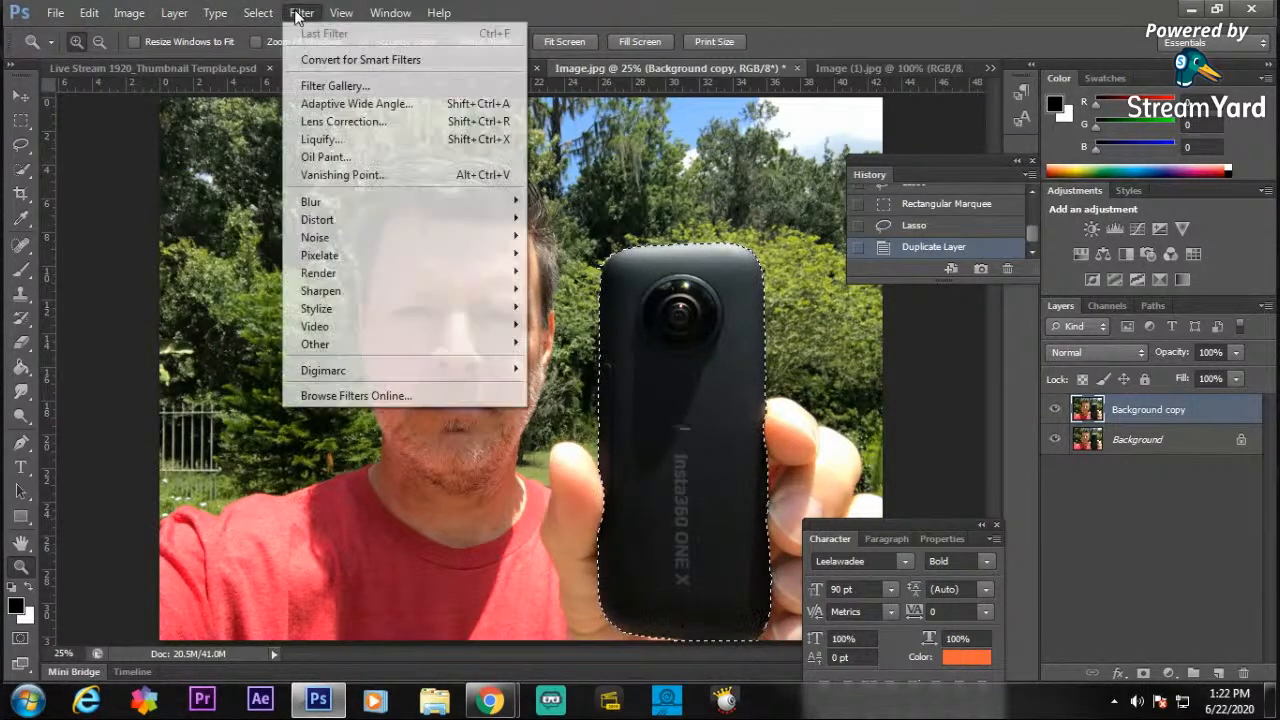
mouse_move(408, 210)
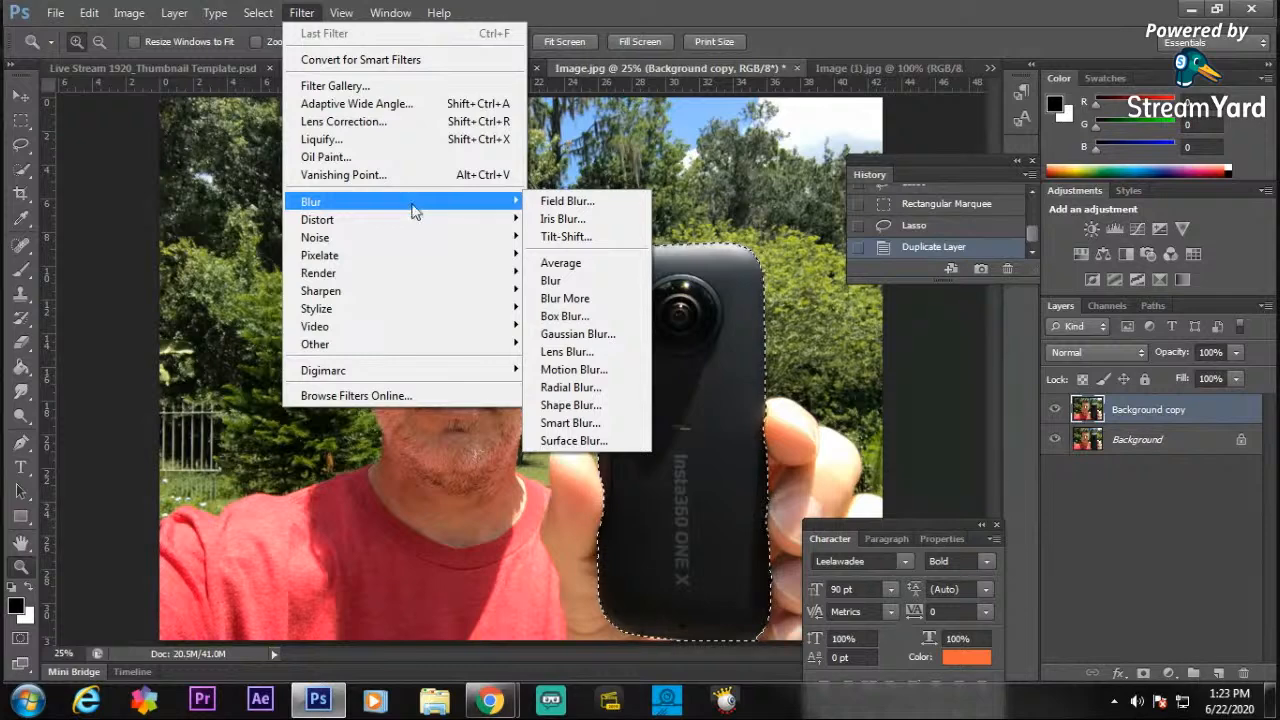
mouse_move(494, 261)
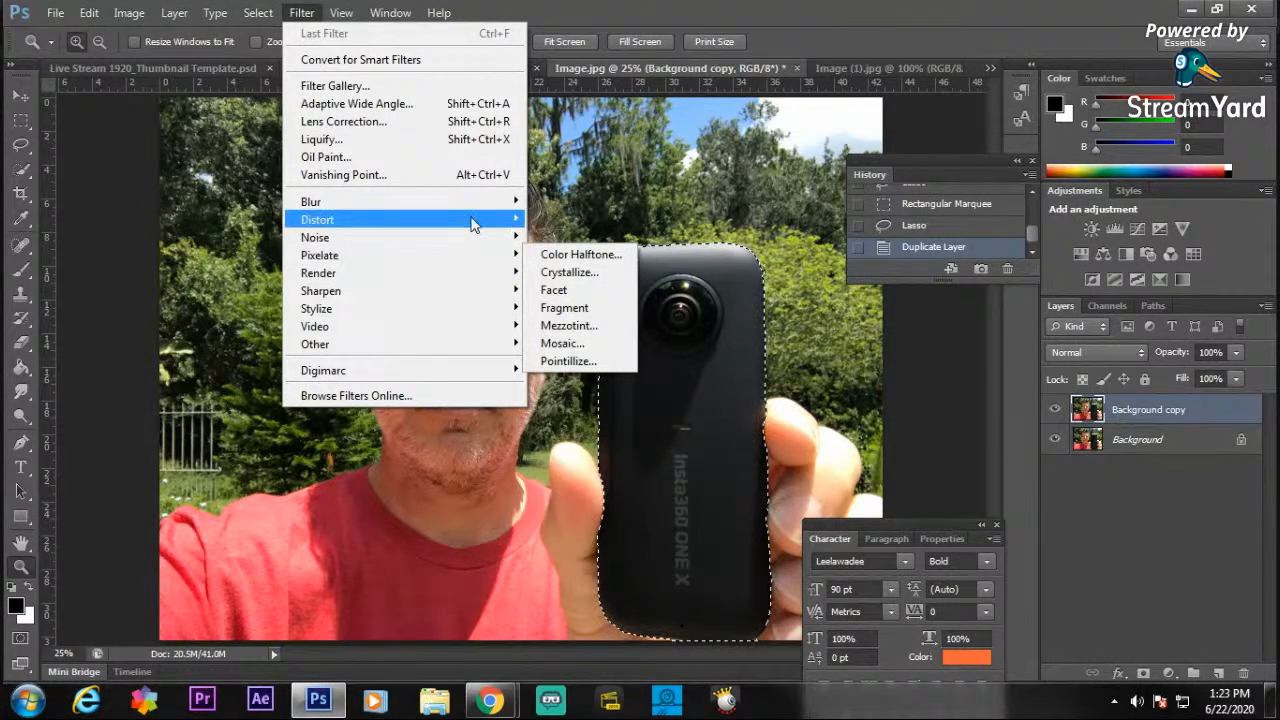
mouse_move(472, 214)
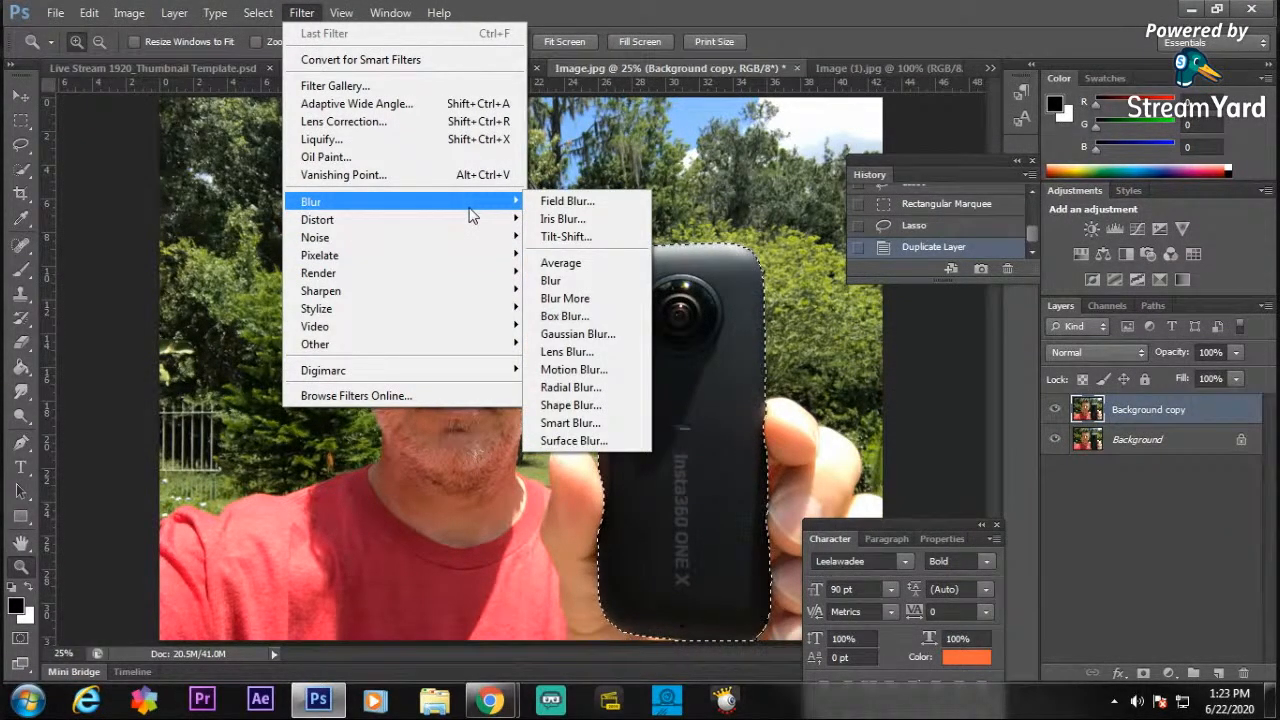
left_click(578, 336)
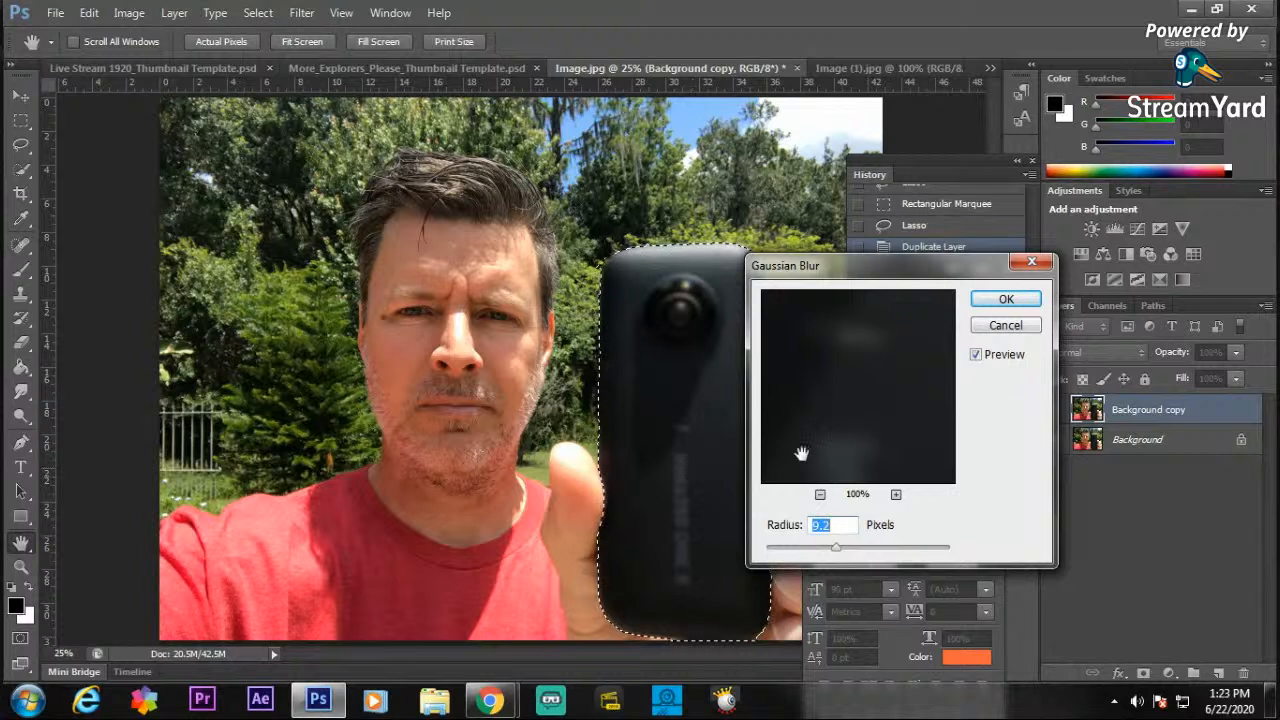
left_click_drag(836, 547, 864, 551)
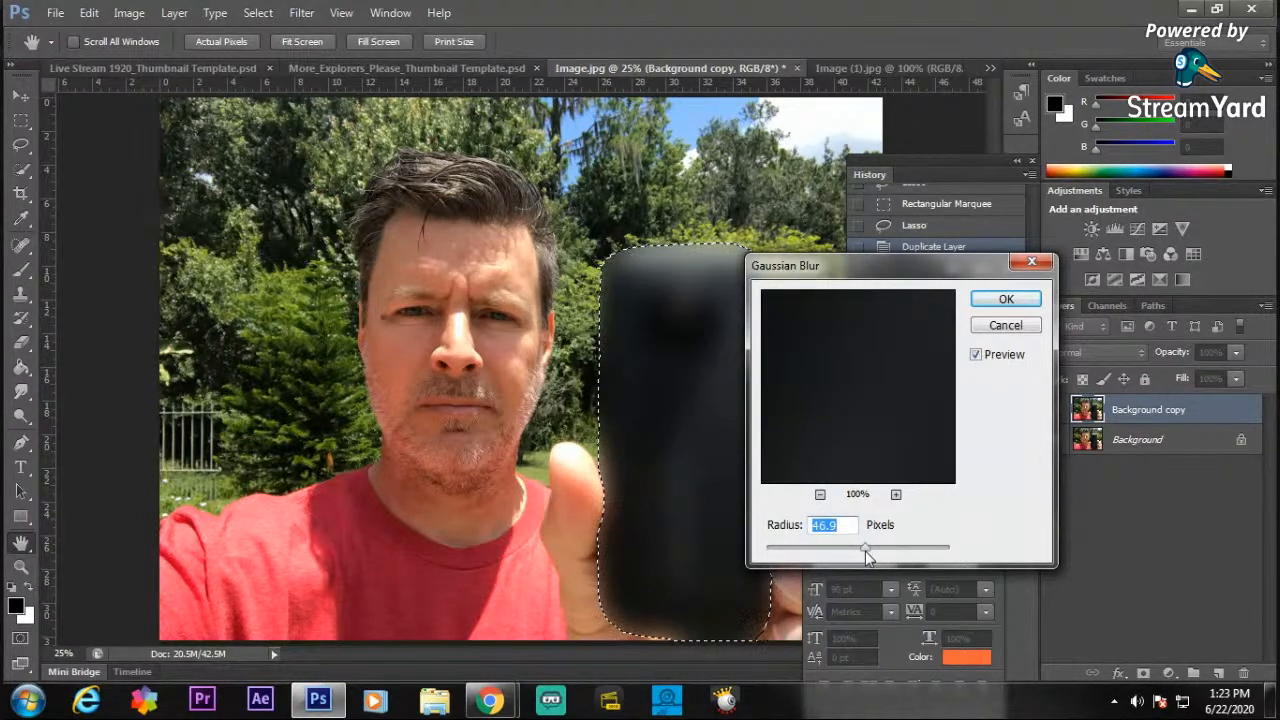
left_click_drag(868, 547, 861, 547)
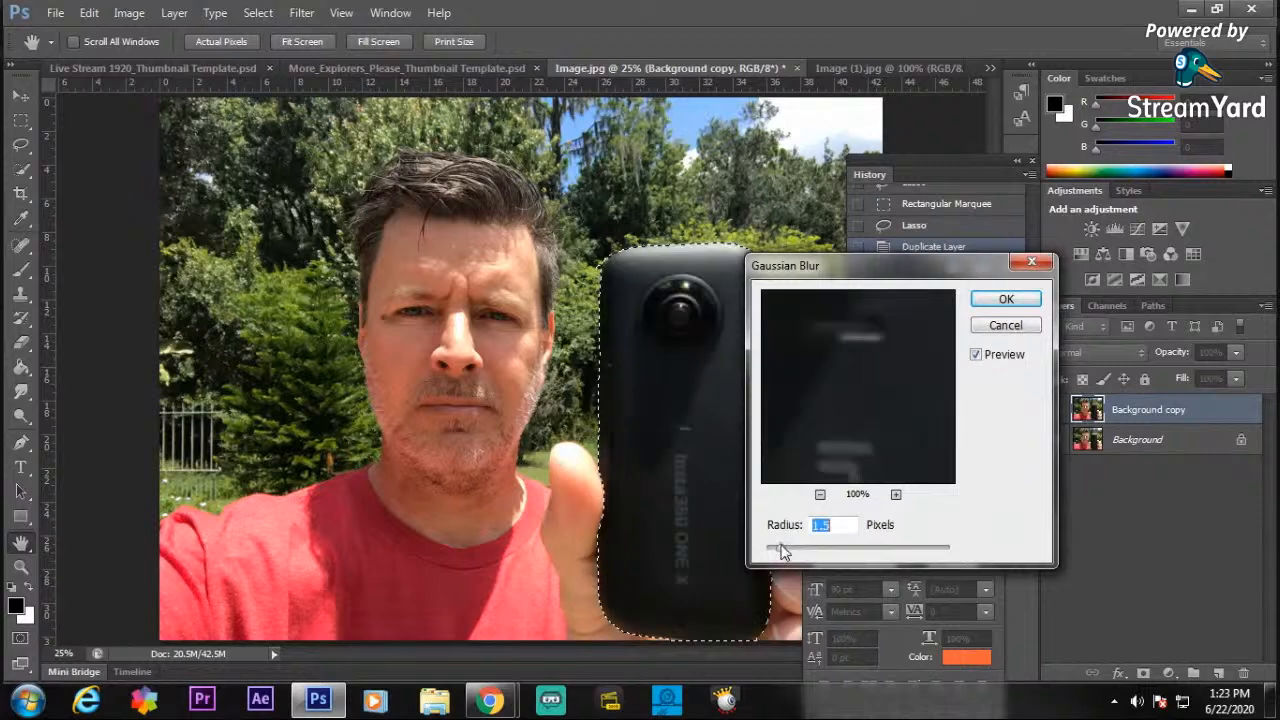
left_click(1006, 325)
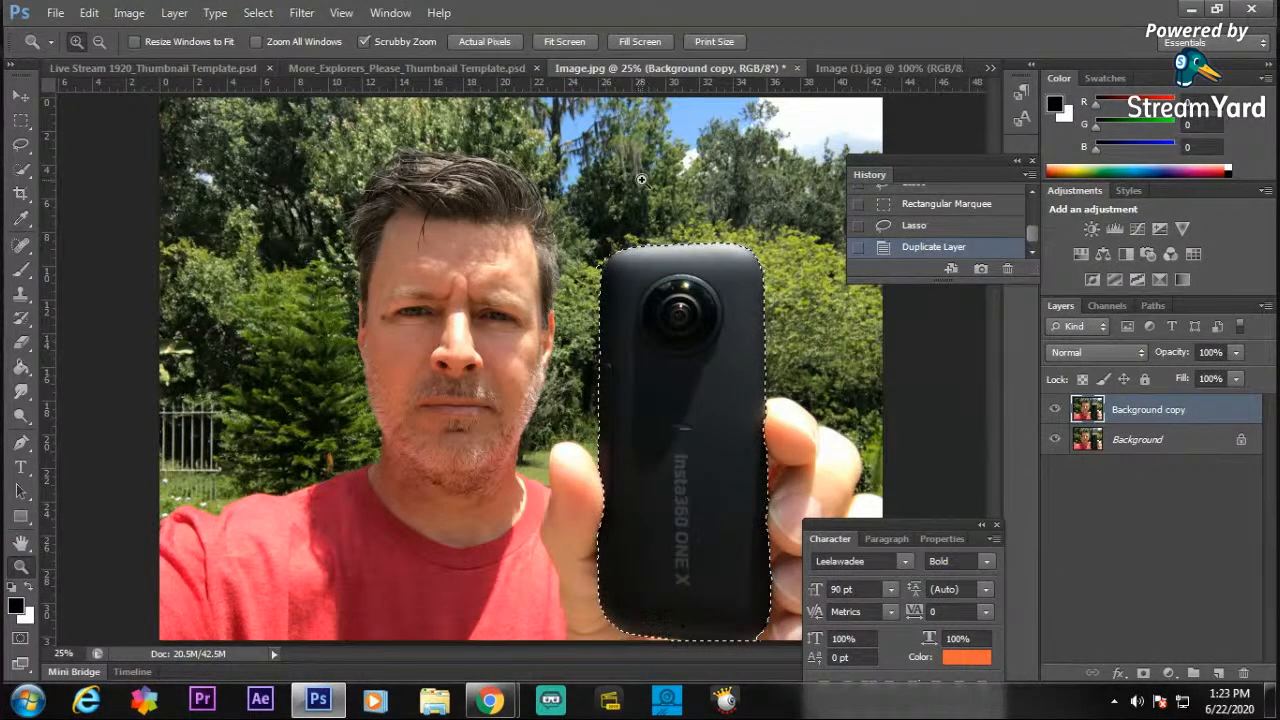
Invert the camera selection and apply a Gaussian Blur with a 22.3 pixel radius to everything around the camera.
left_click(258, 14)
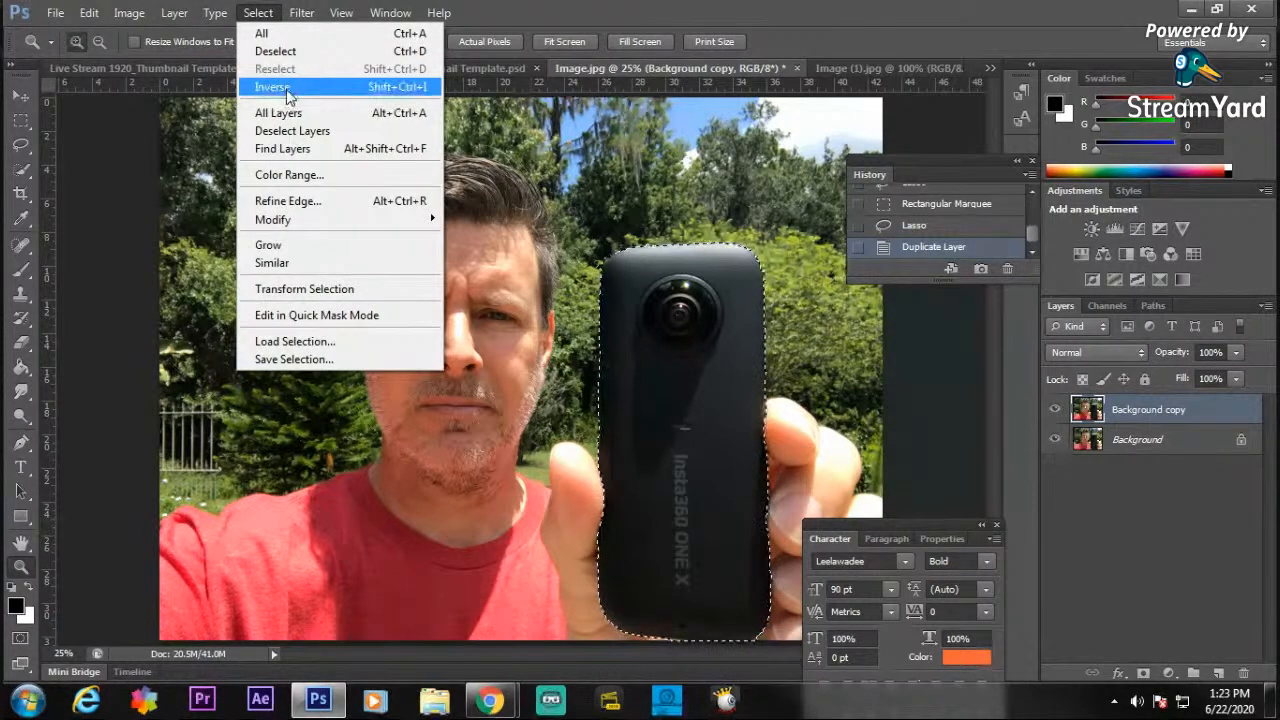
left_click(287, 92)
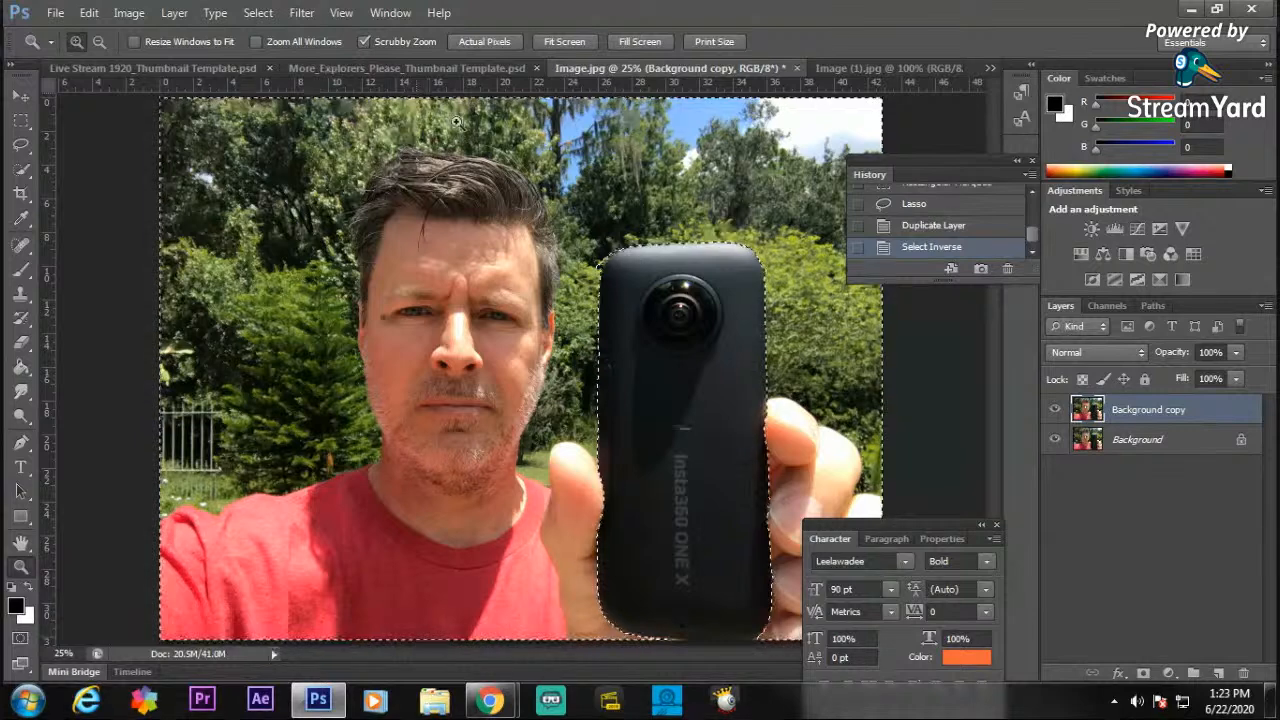
left_click(302, 13)
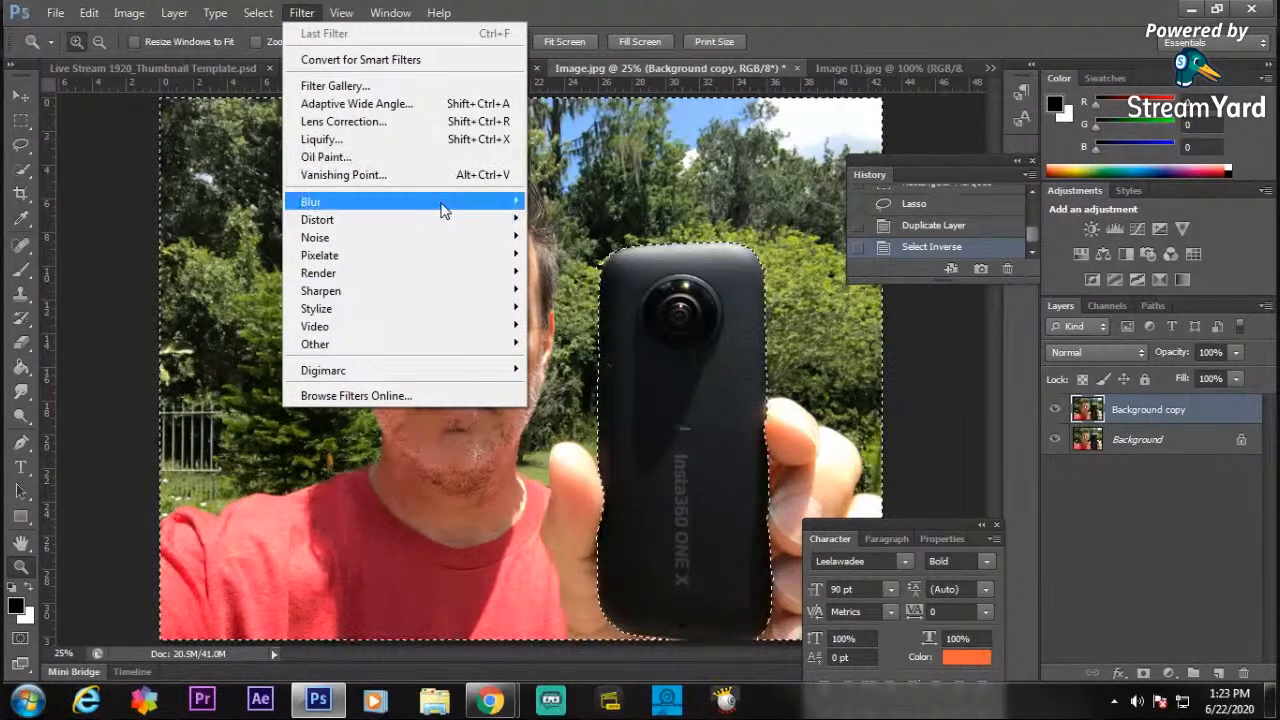
left_click(400, 201)
left_click(576, 334)
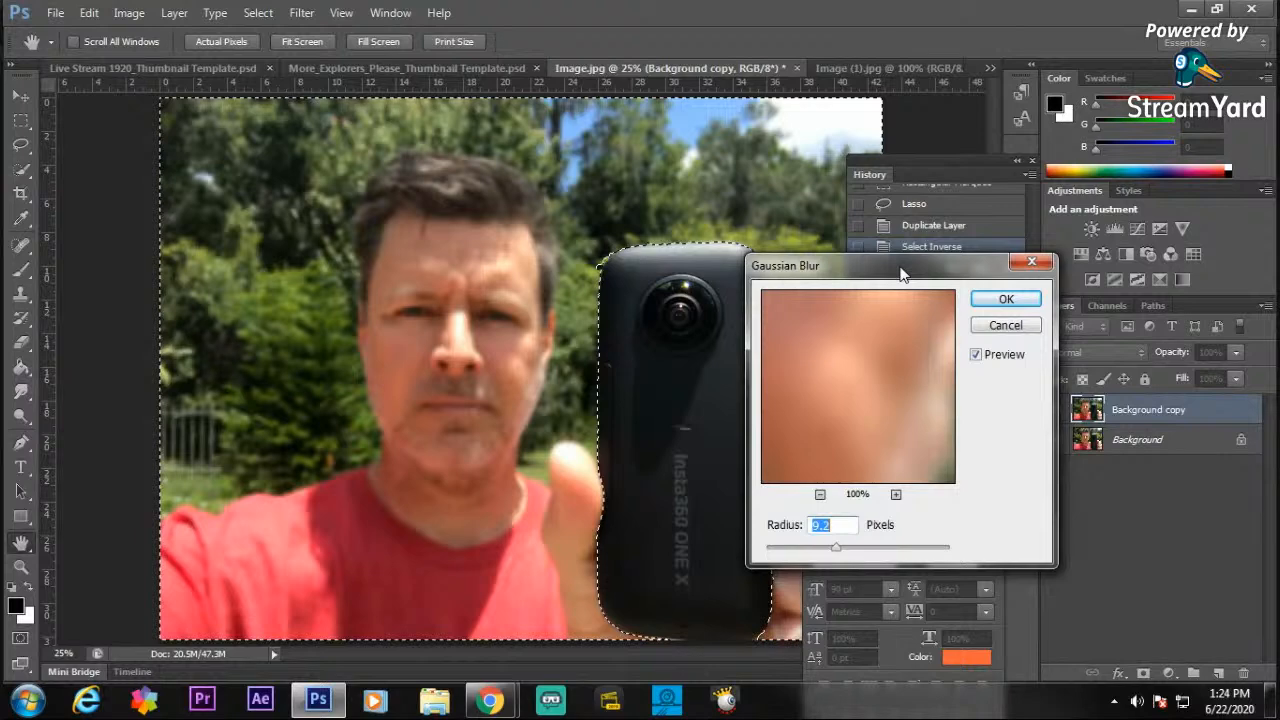
left_click_drag(939, 262, 1021, 134)
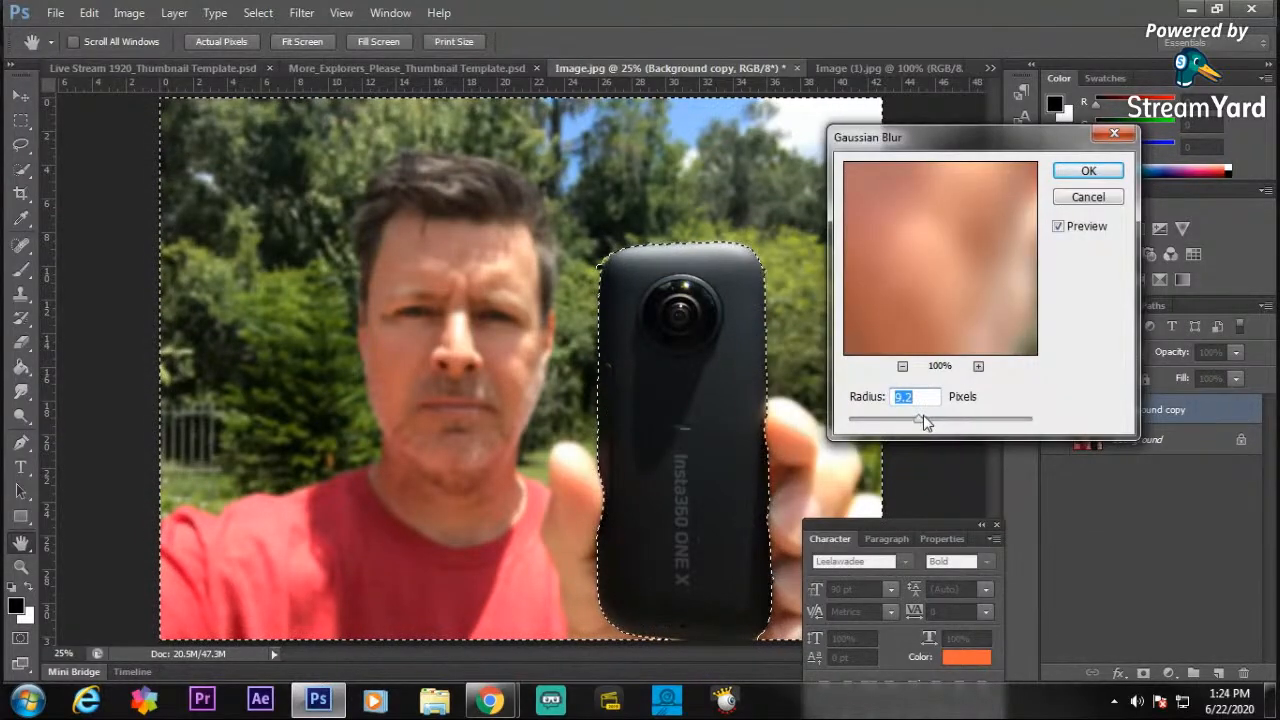
left_click_drag(923, 416, 931, 424)
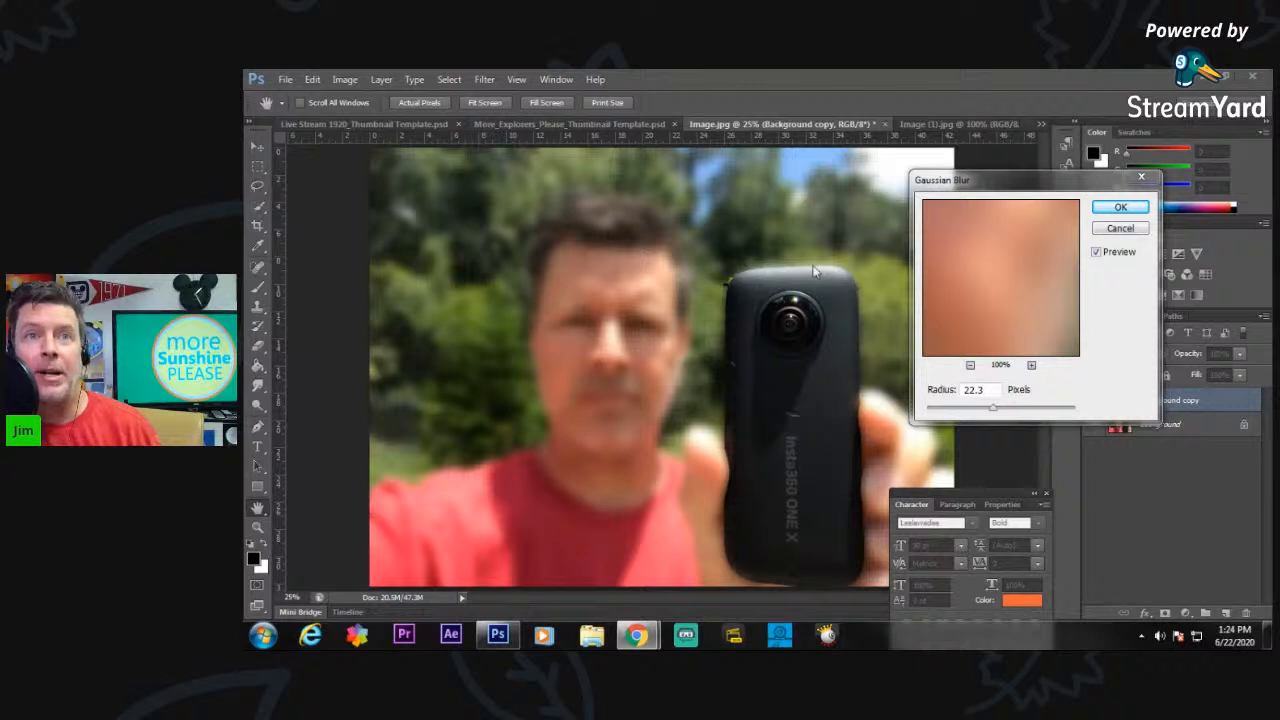
left_click(1122, 208)
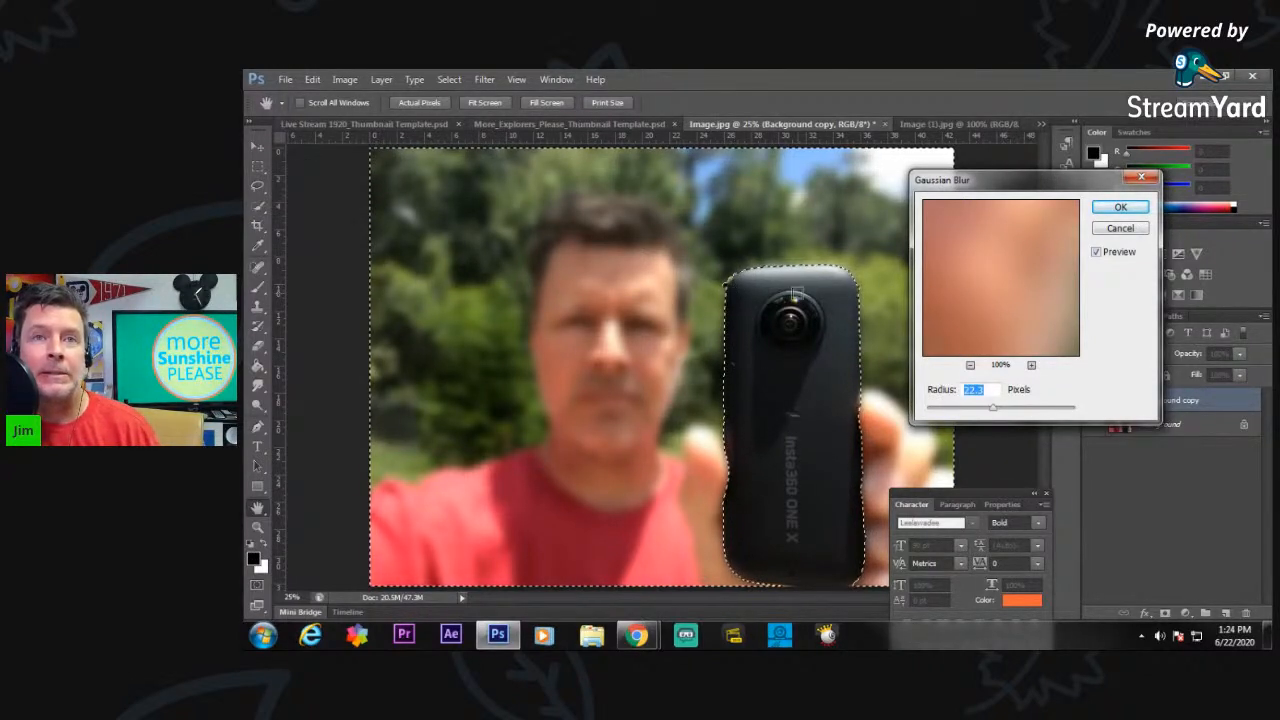
Confirm the 22.3 pixel Gaussian Blur and clear the selection around the camera.
left_click(1120, 207)
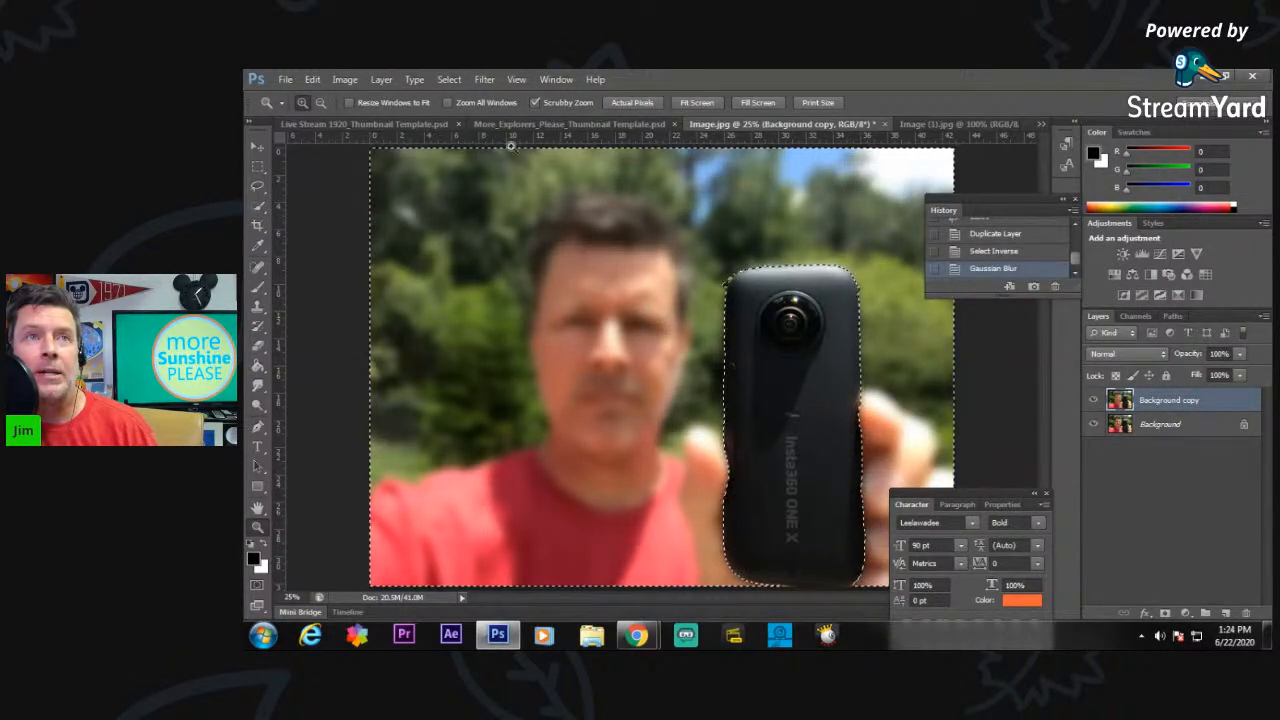
left_click(458, 79)
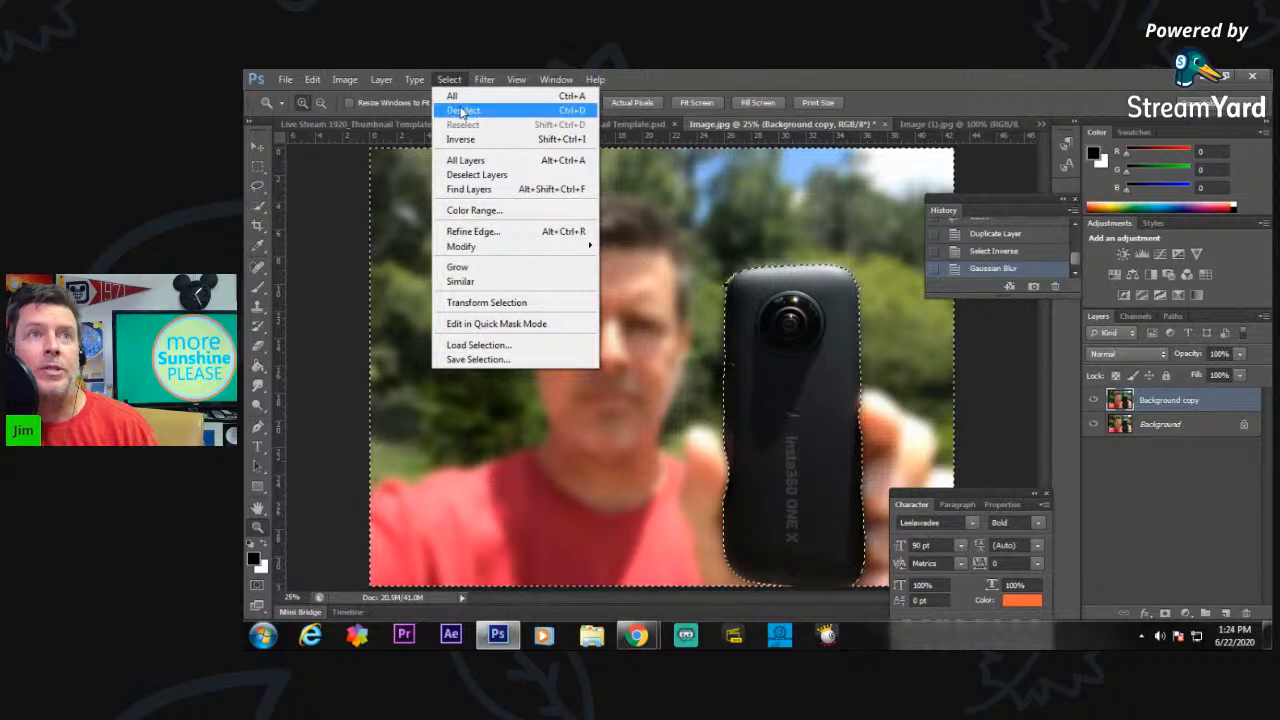
left_click(463, 112)
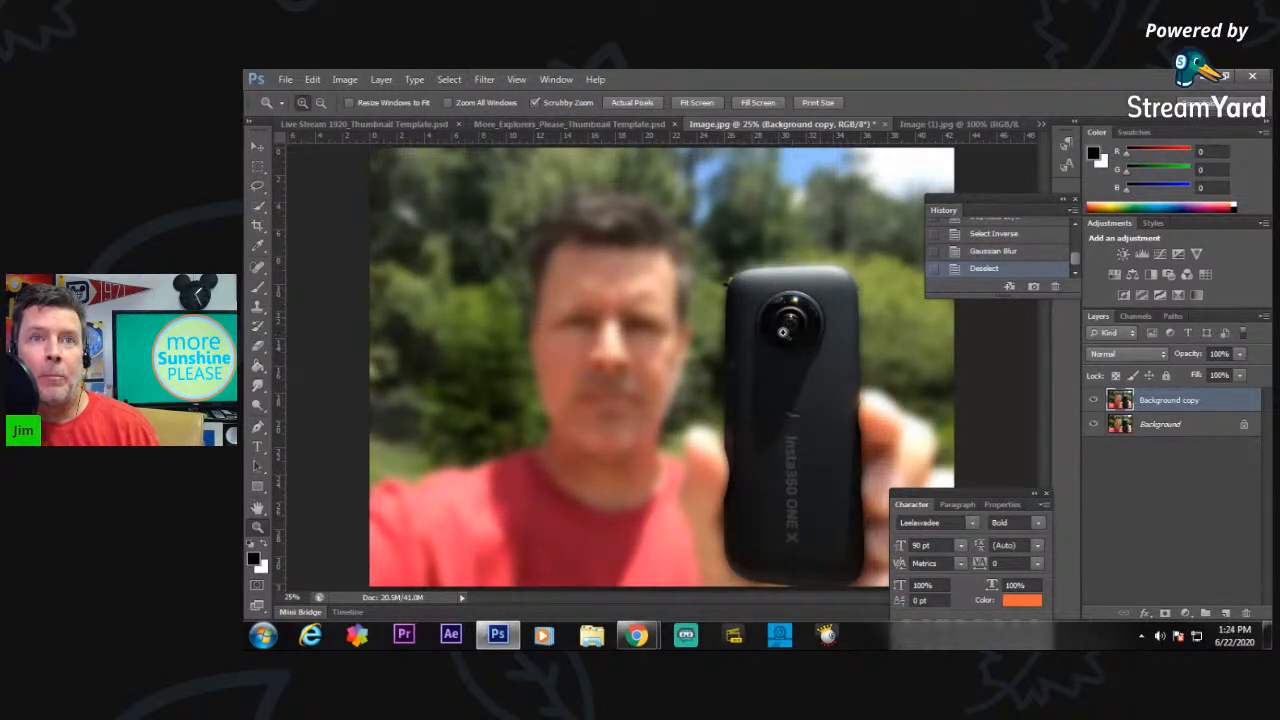
Dab the stray foliage at the camera's upper corner facing the man with the Blur tool, using a 13 px brush.
left_click(733, 283)
left_click(730, 283)
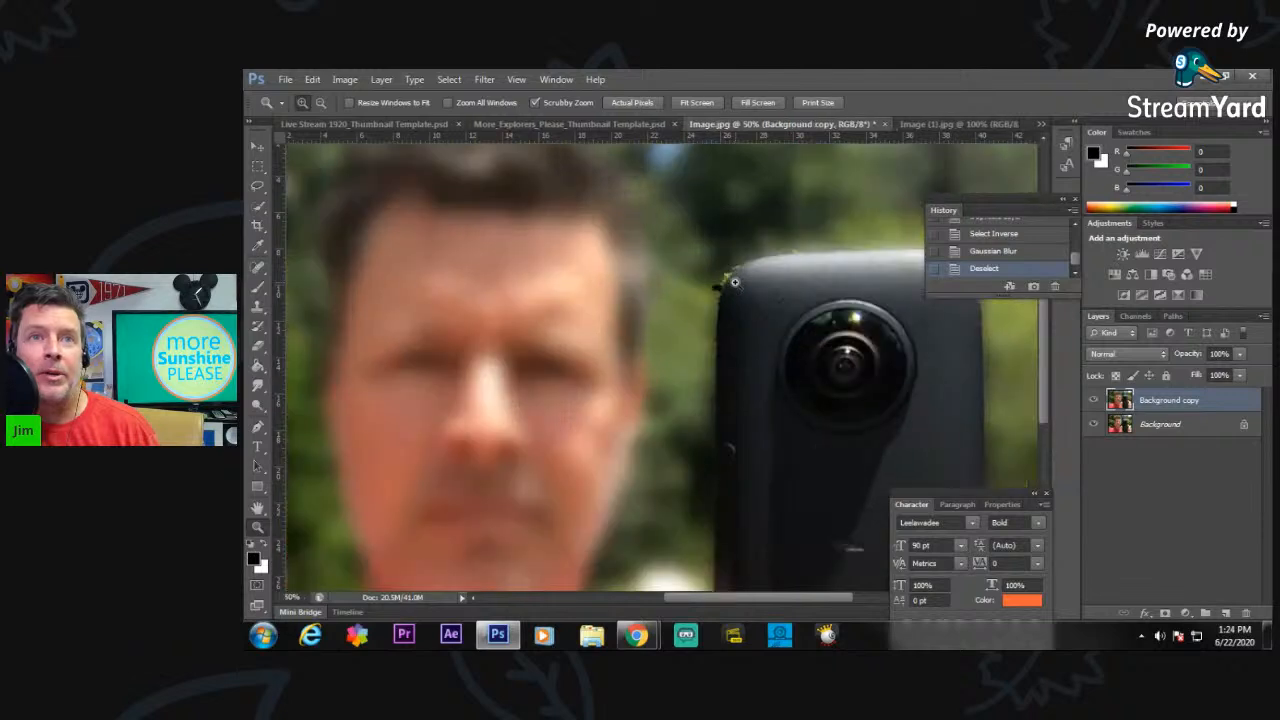
left_click(727, 283)
left_click(716, 287)
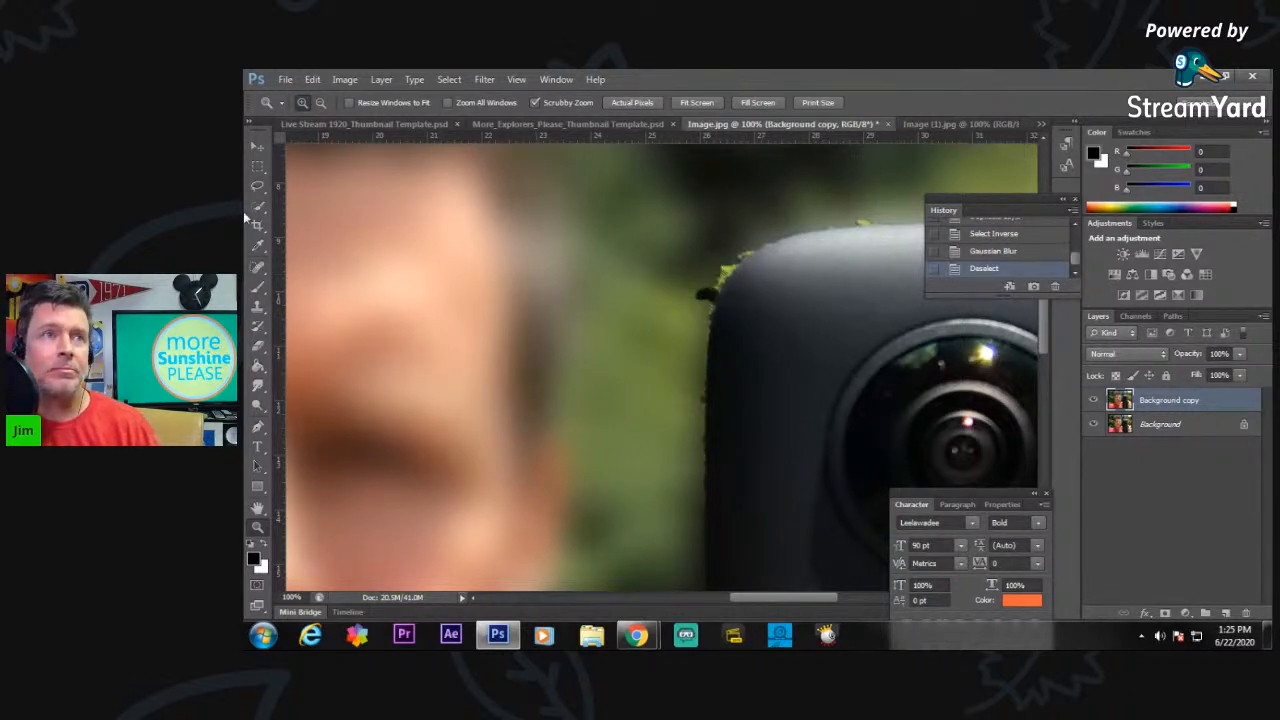
left_click(257, 405)
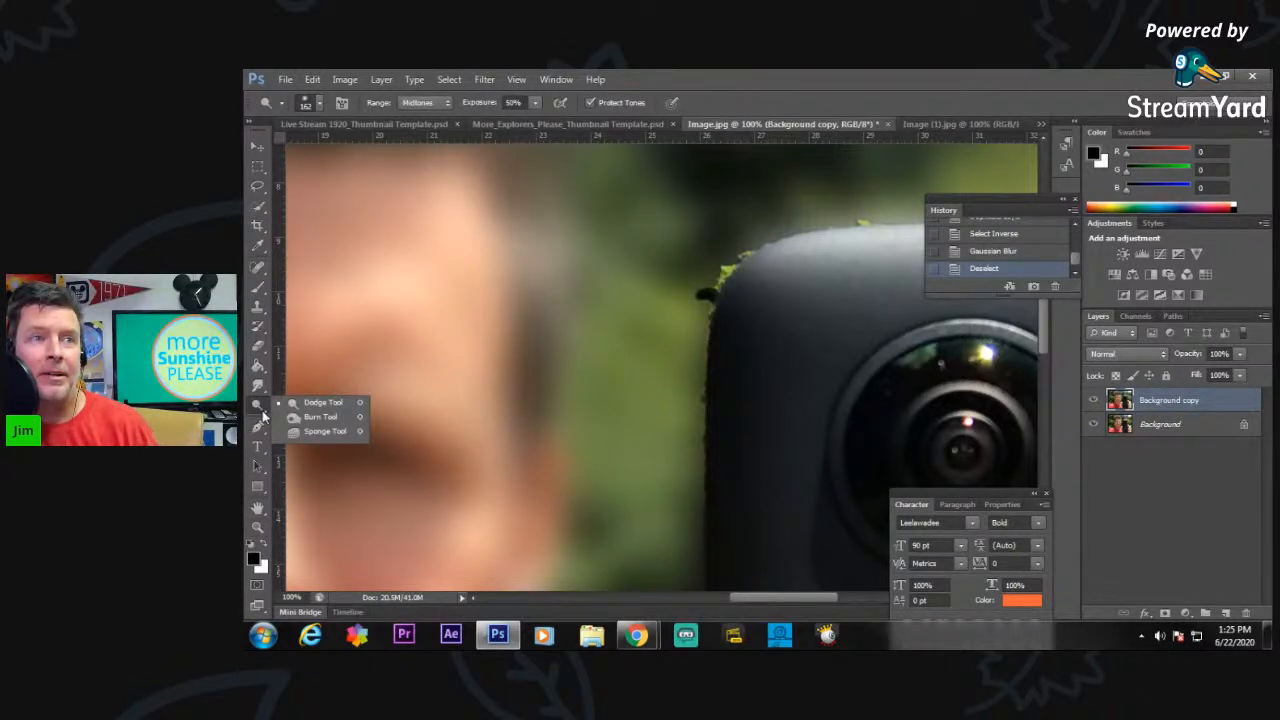
left_click(260, 390)
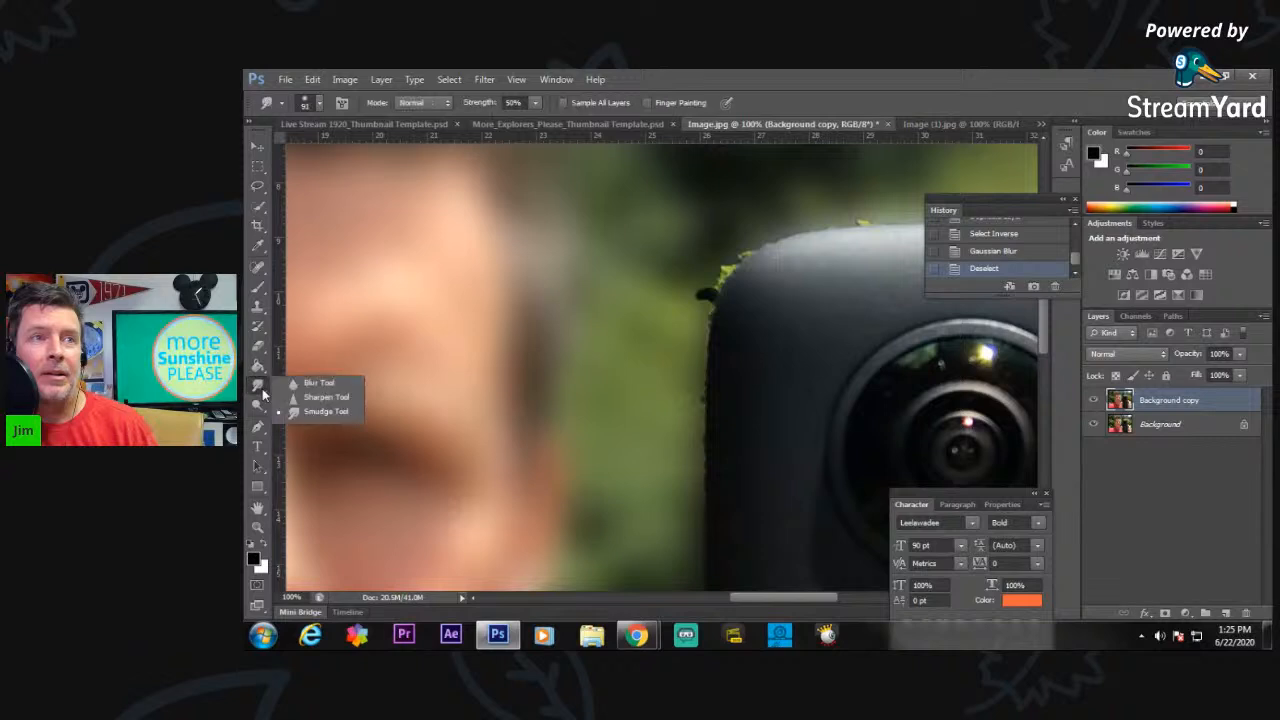
left_click(316, 383)
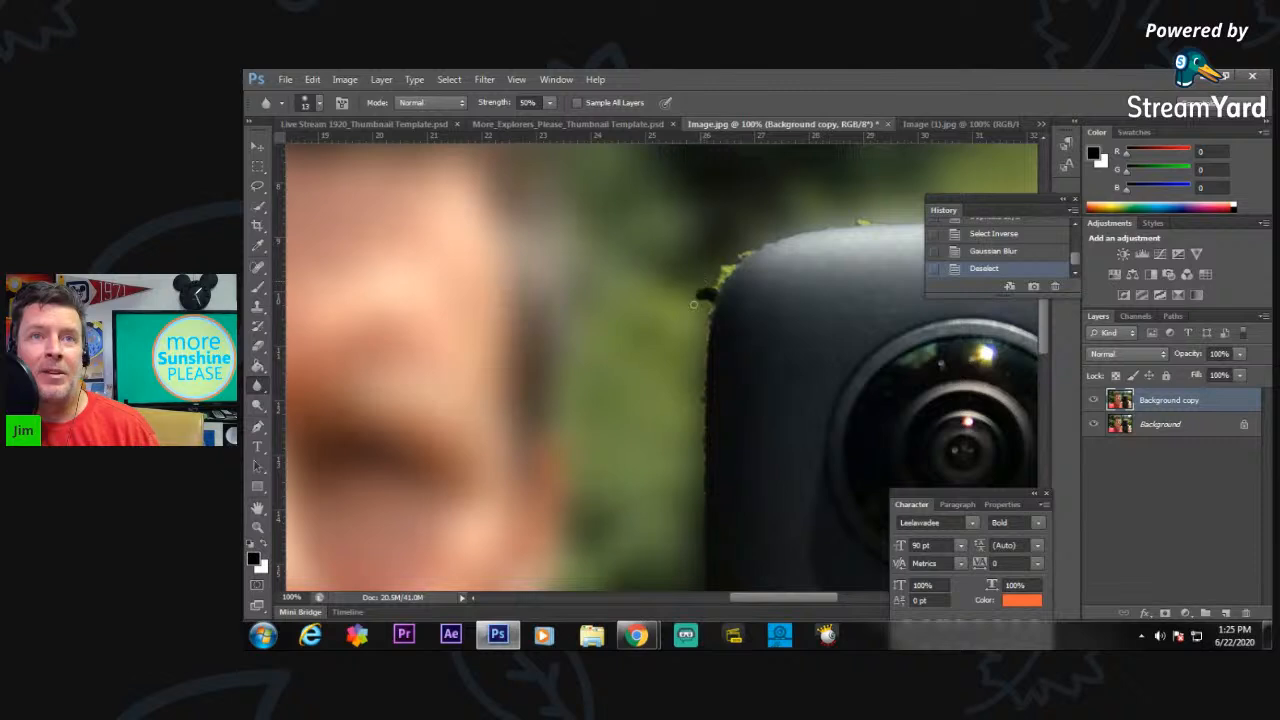
left_click(710, 288)
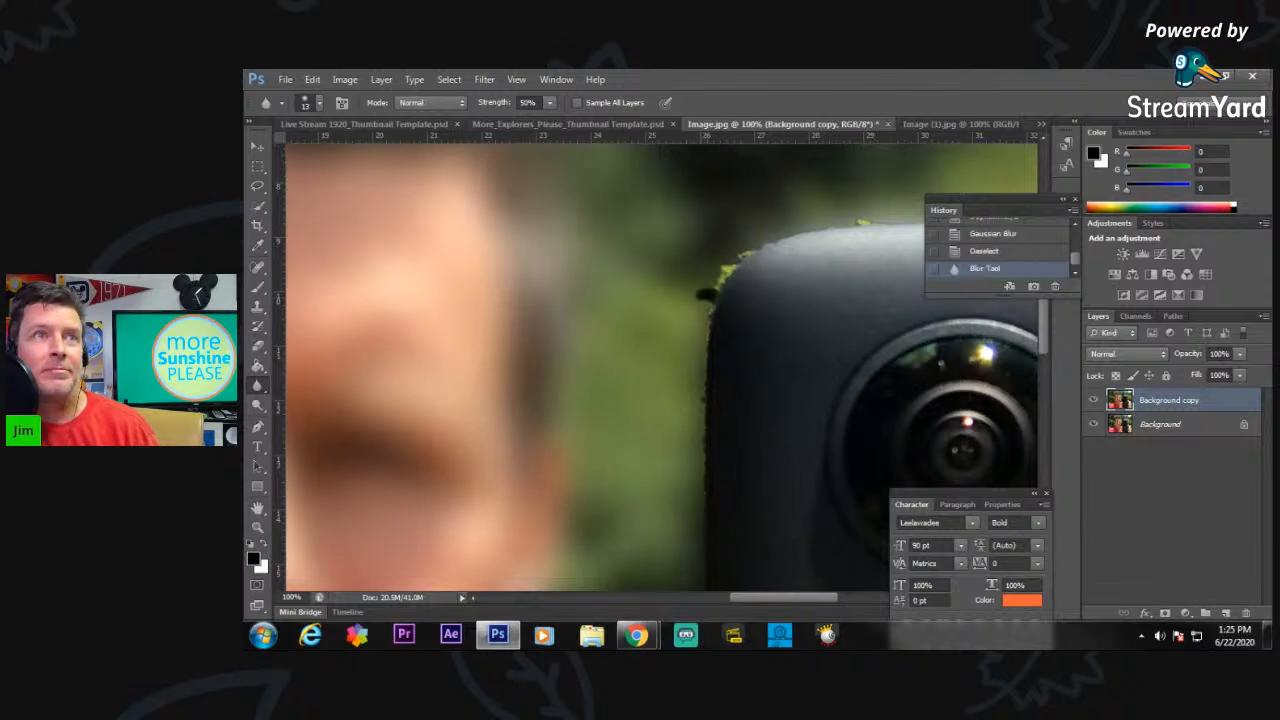
Increase the Blur tool brush's hardness and soften the jagged fringe along the camera's edge facing the man.
left_click(319, 104)
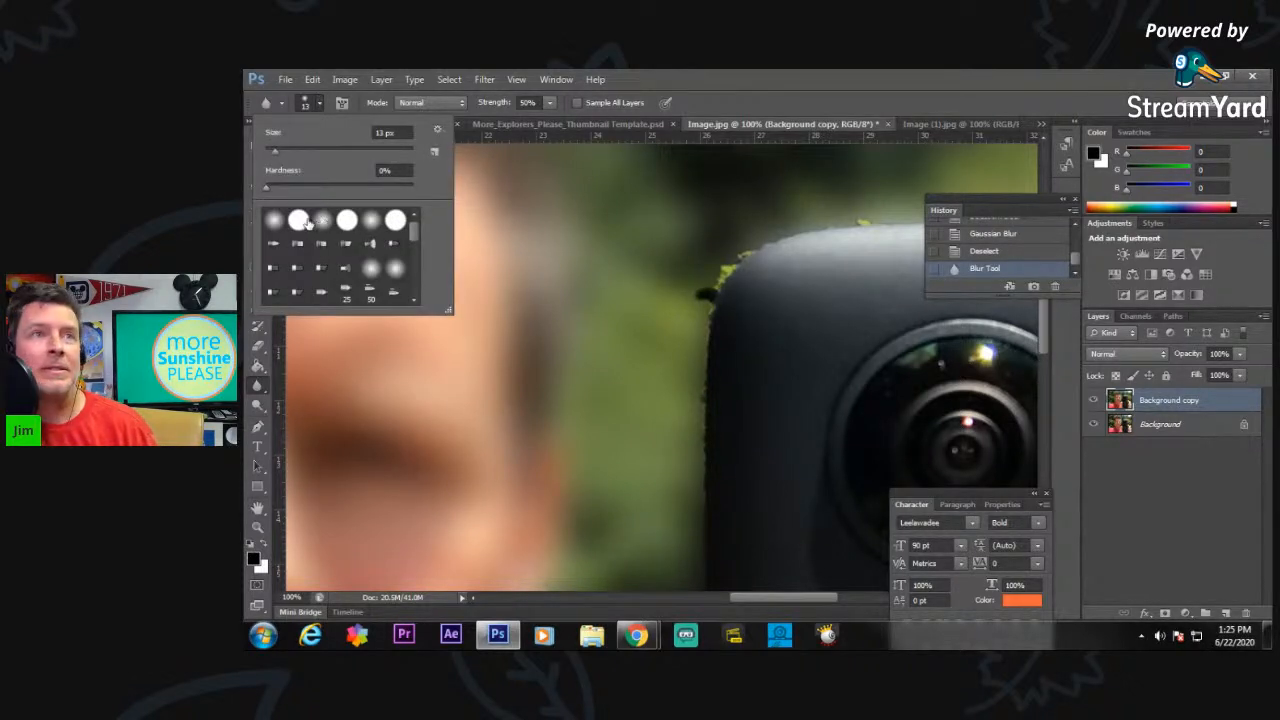
left_click_drag(281, 186, 323, 192)
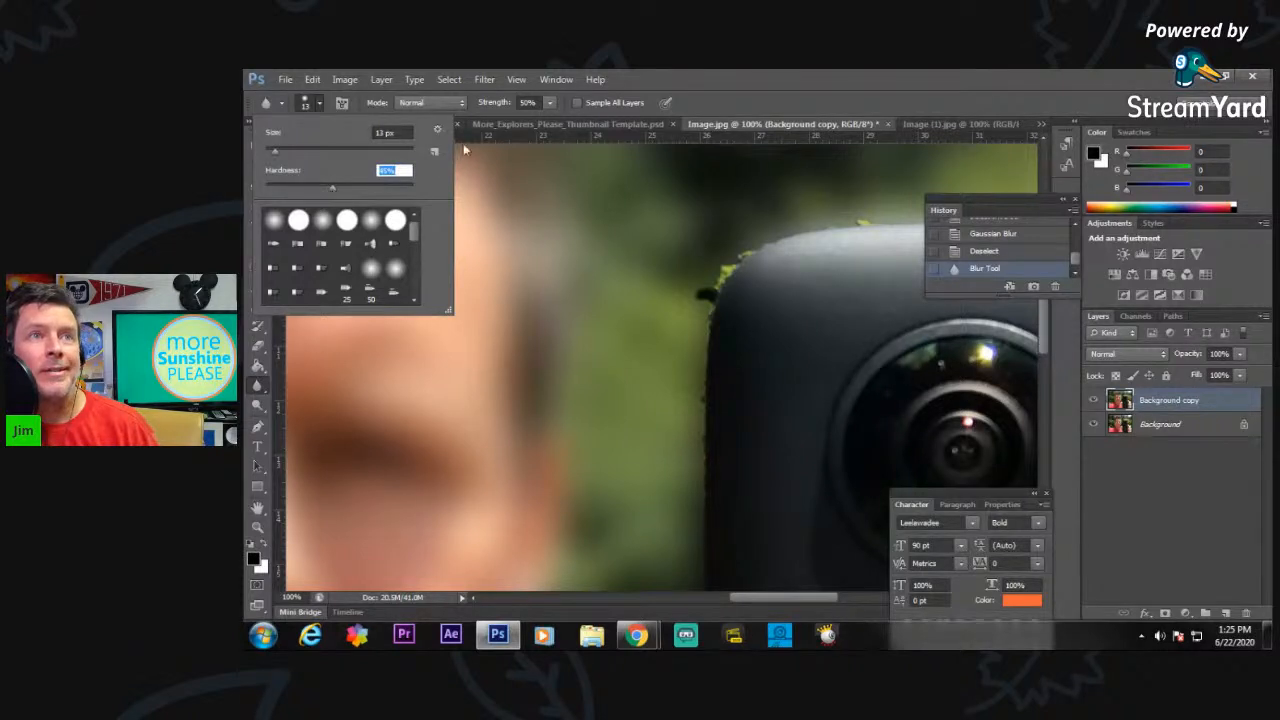
left_click(320, 105)
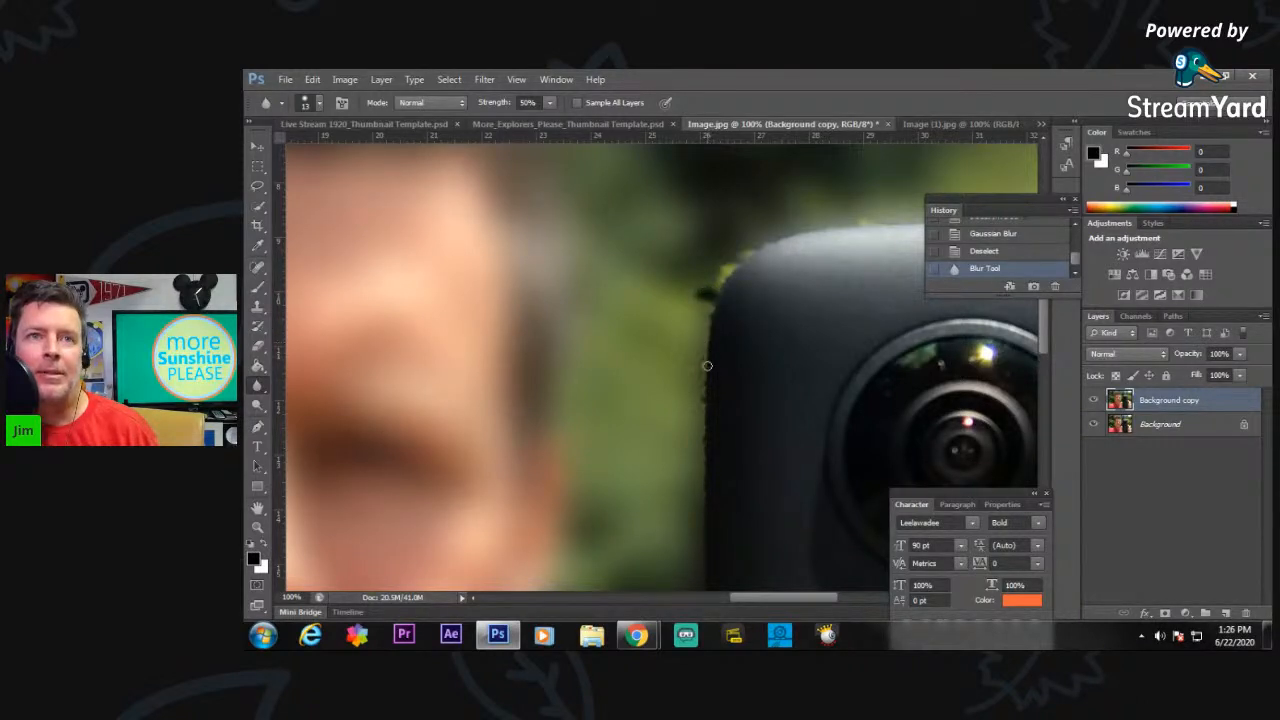
left_click_drag(705, 374, 706, 308)
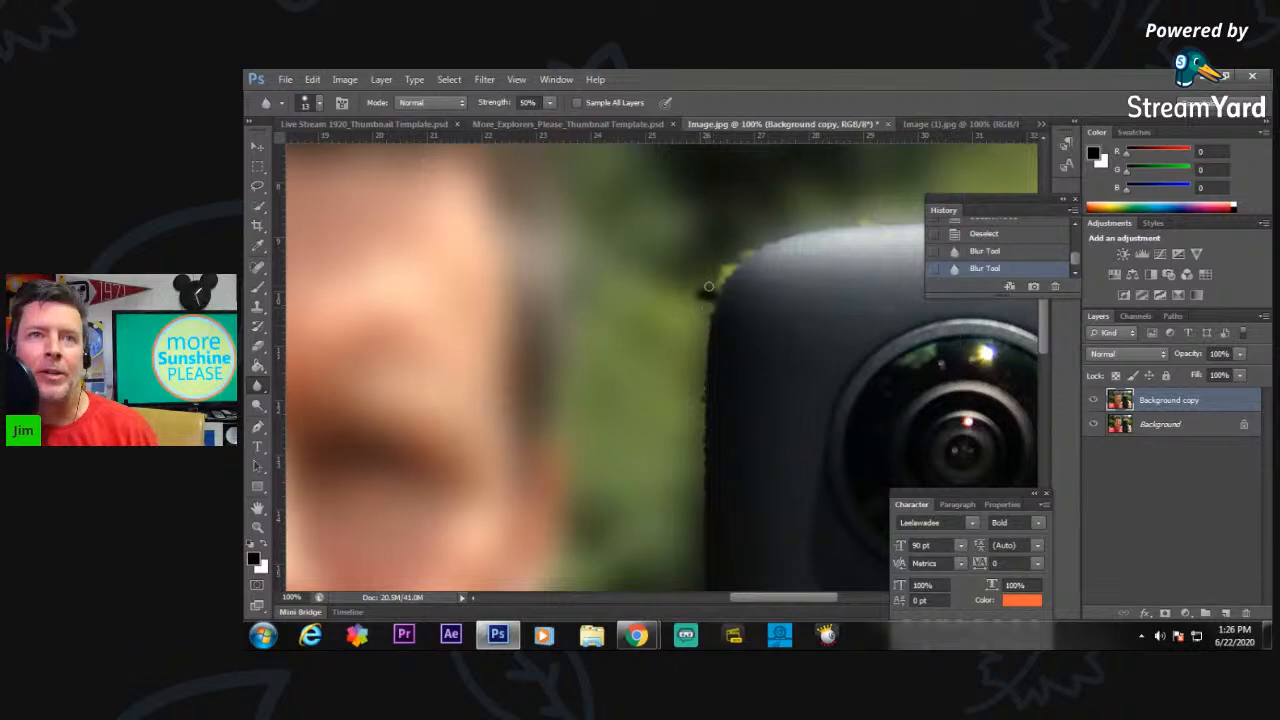
Copy the blurred Background copy layer from Image.jpg into Live Stream 1920_Thumbnail Template.psd.
left_click(258, 528)
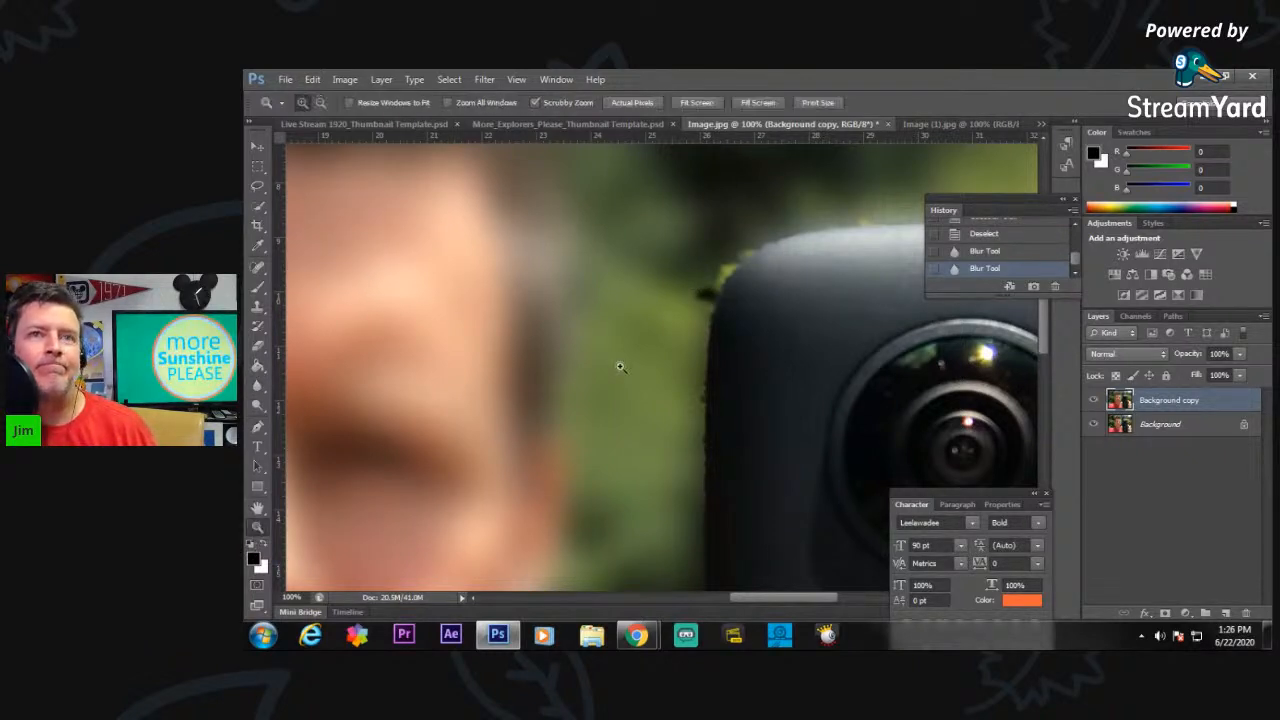
key("alt")
left_click(724, 307, "alt")
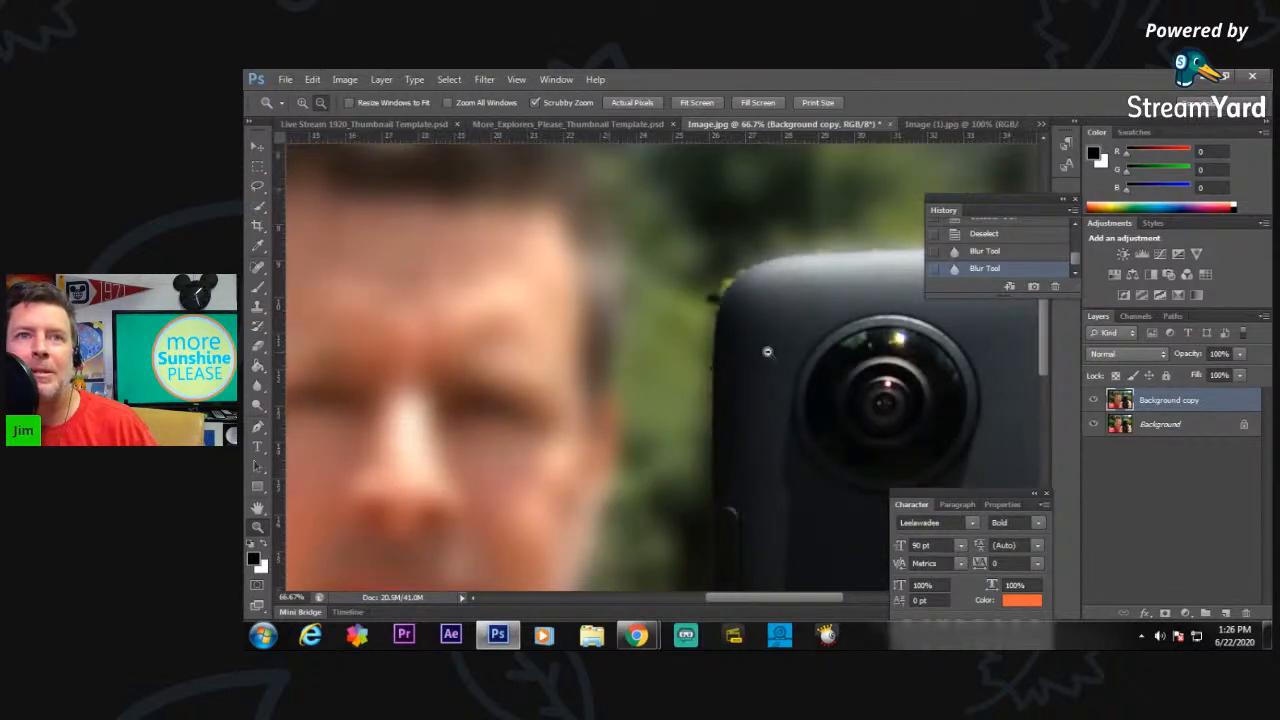
left_click(770, 356, "alt")
left_click(775, 380, "alt")
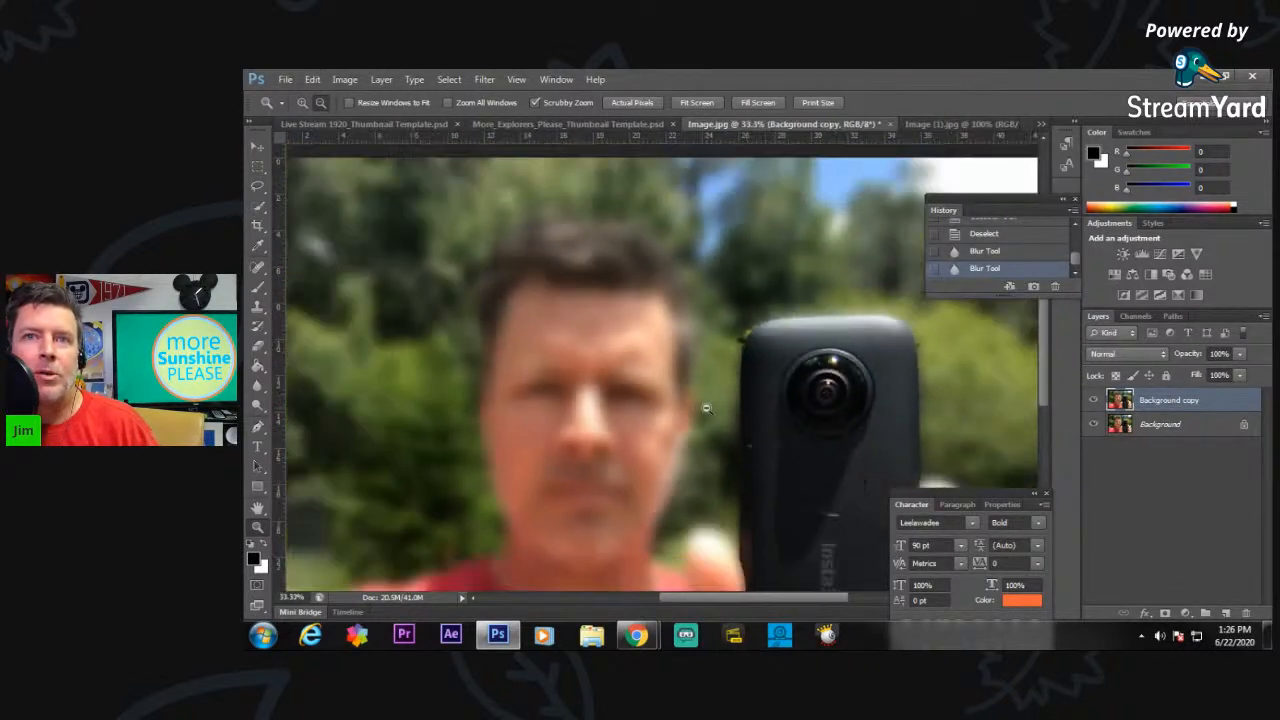
left_click(695, 416, "alt")
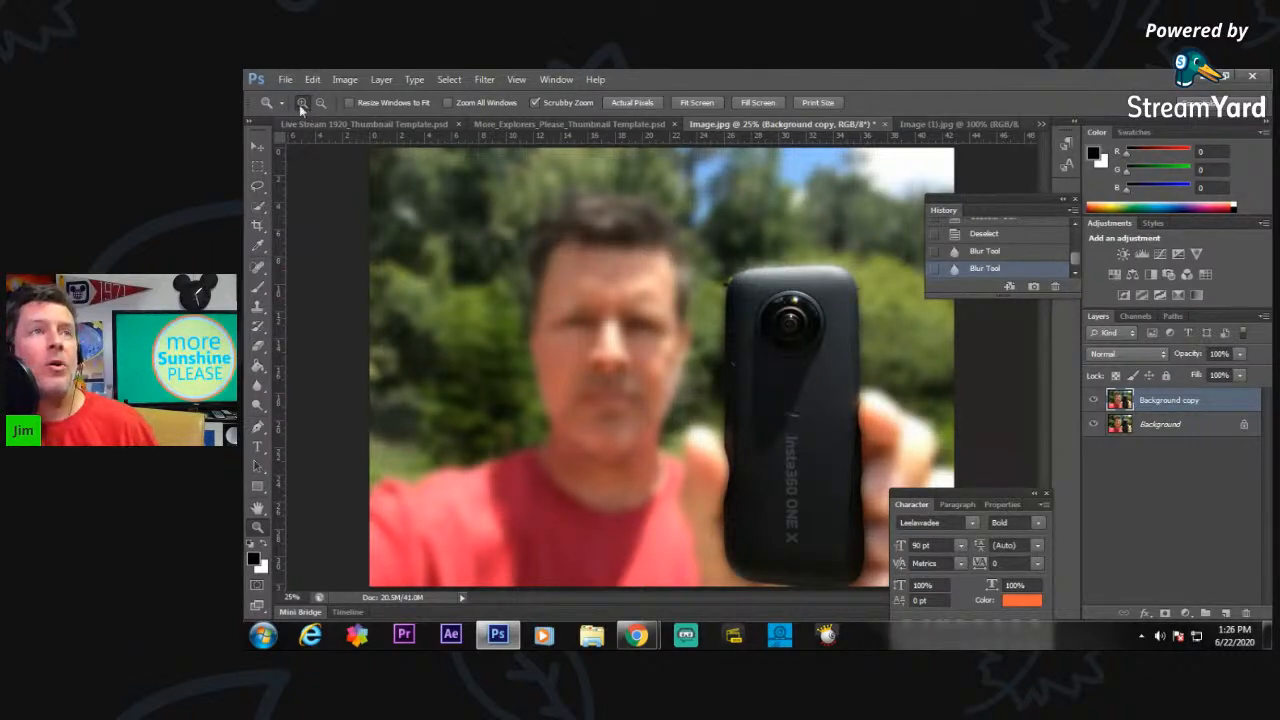
left_click(261, 150)
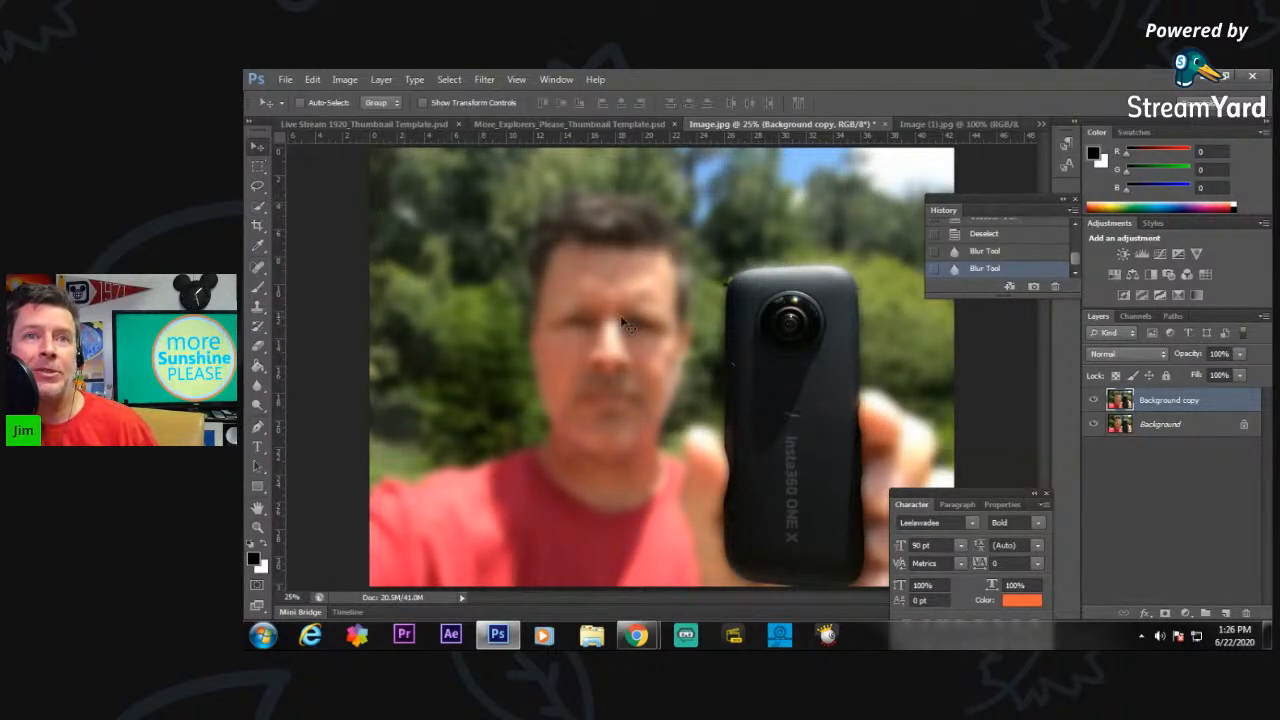
left_click_drag(606, 372, 681, 393)
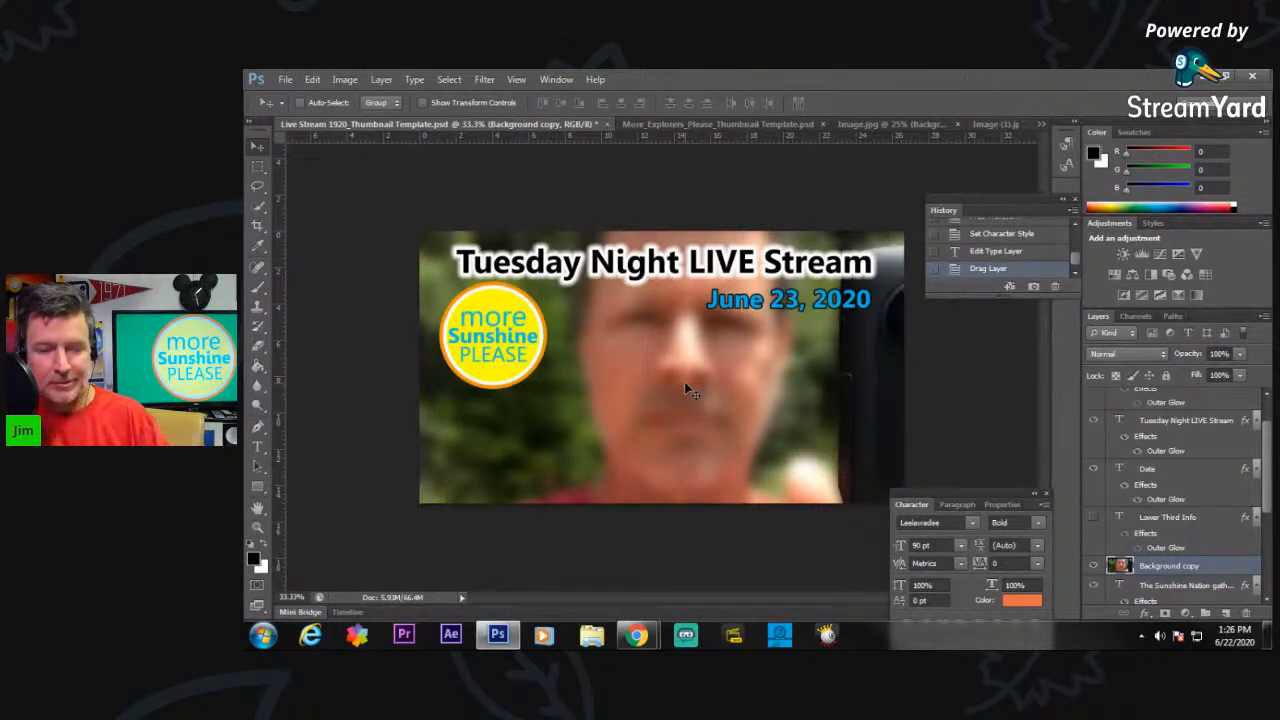
Scale the placed photo layer to about 62.6% with Free Transform and position it to fill the thumbnail behind the title.
key("ctrl+t")
left_click_drag(494, 365, 447, 286)
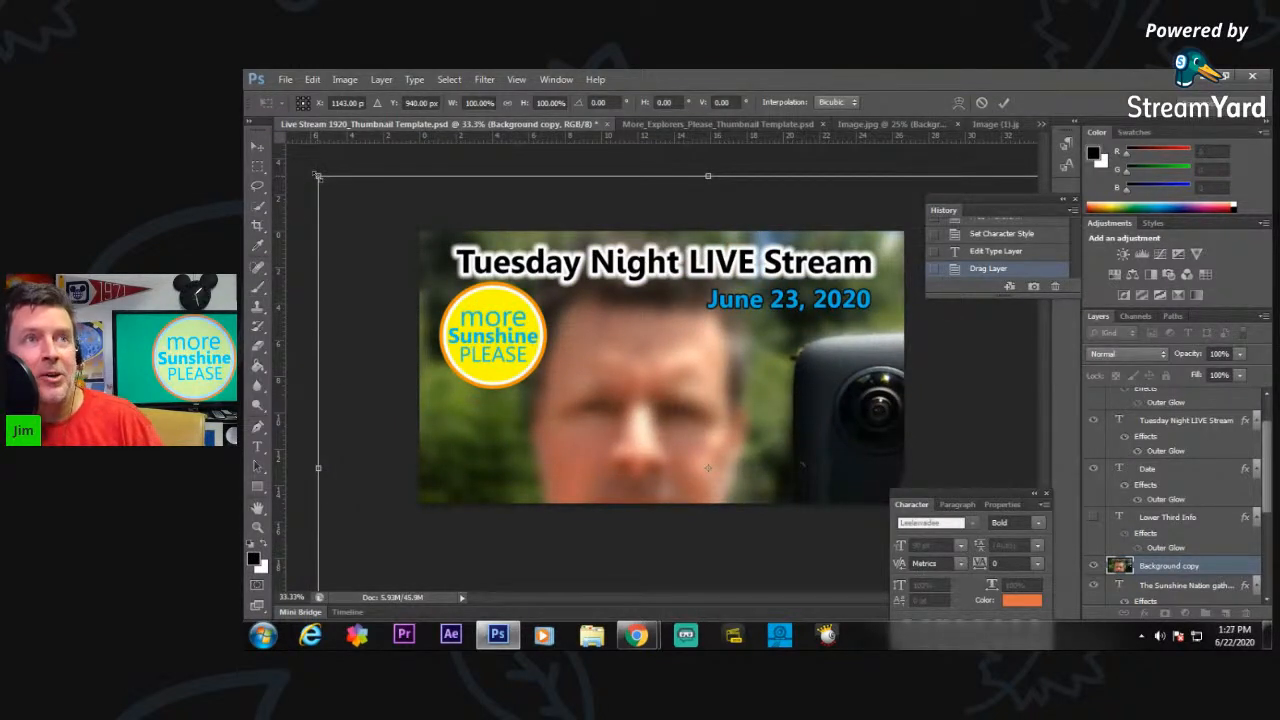
left_click_drag(318, 177, 657, 432)
left_click_drag(783, 480, 627, 331)
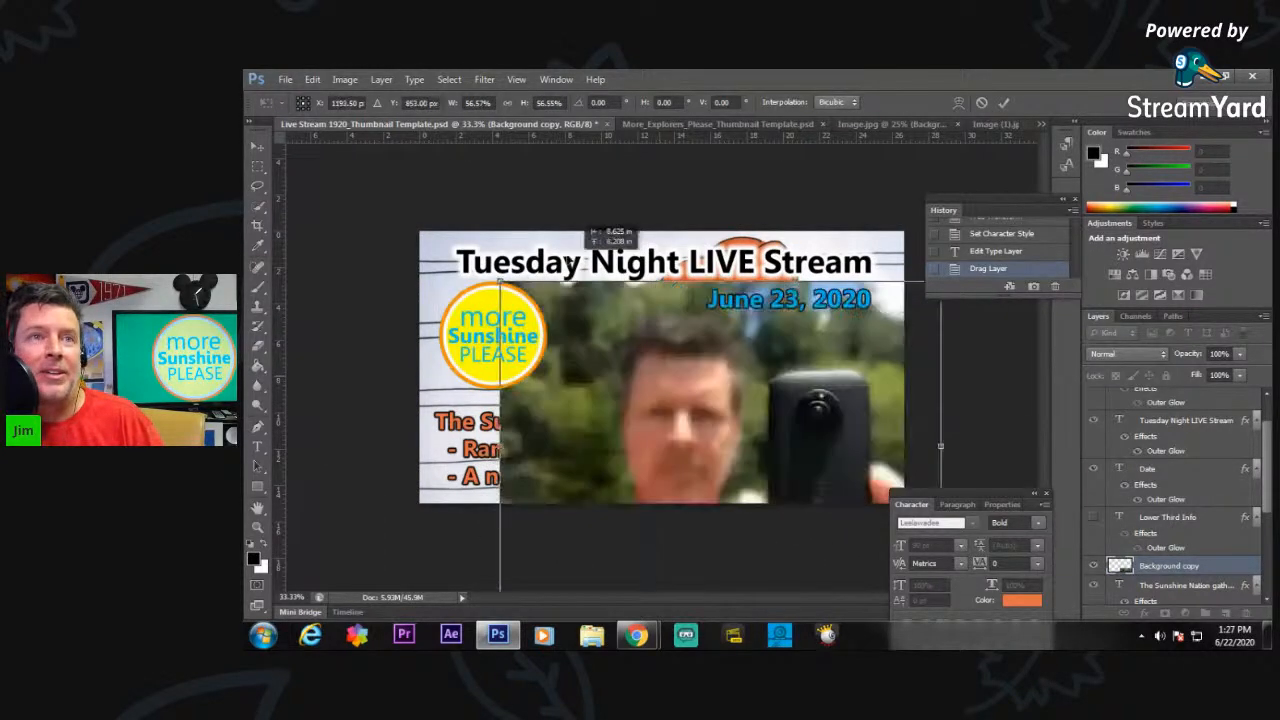
mouse_move(569, 262)
left_mouse_down()
mouse_move(556, 228)
mouse_move(581, 240)
mouse_move(589, 277)
left_mouse_up()
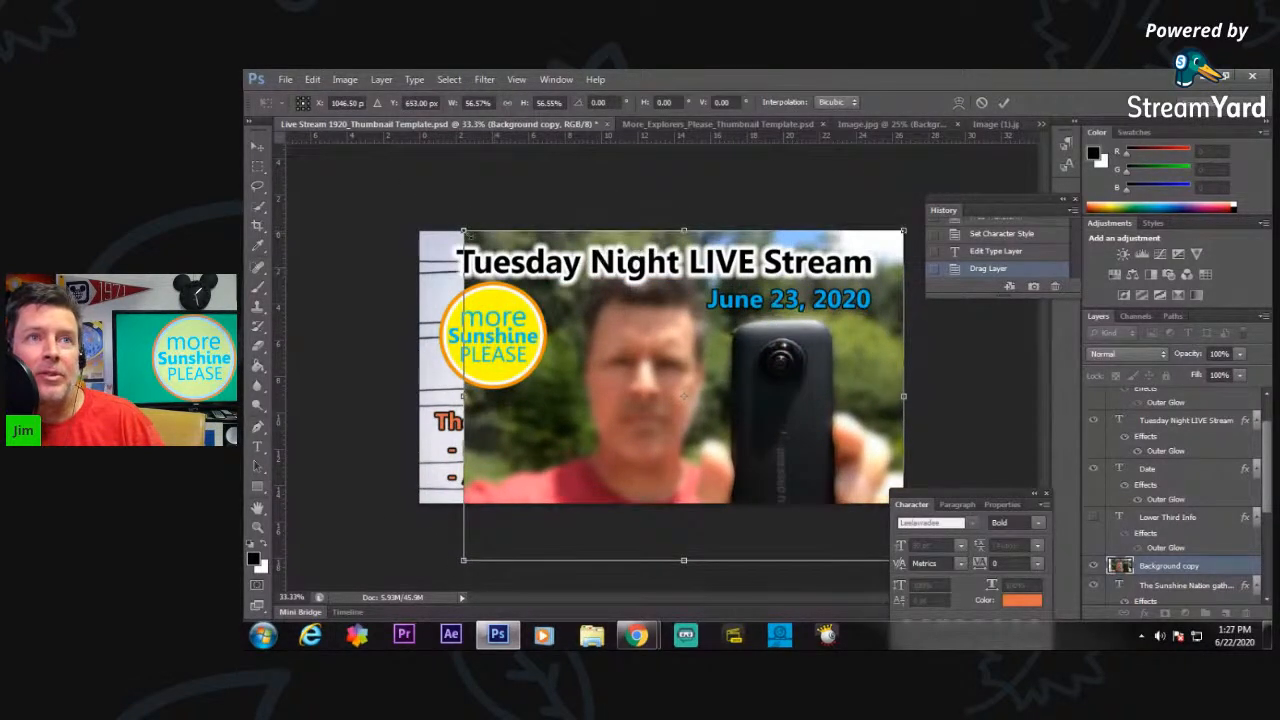
left_click_drag(452, 227, 413, 202)
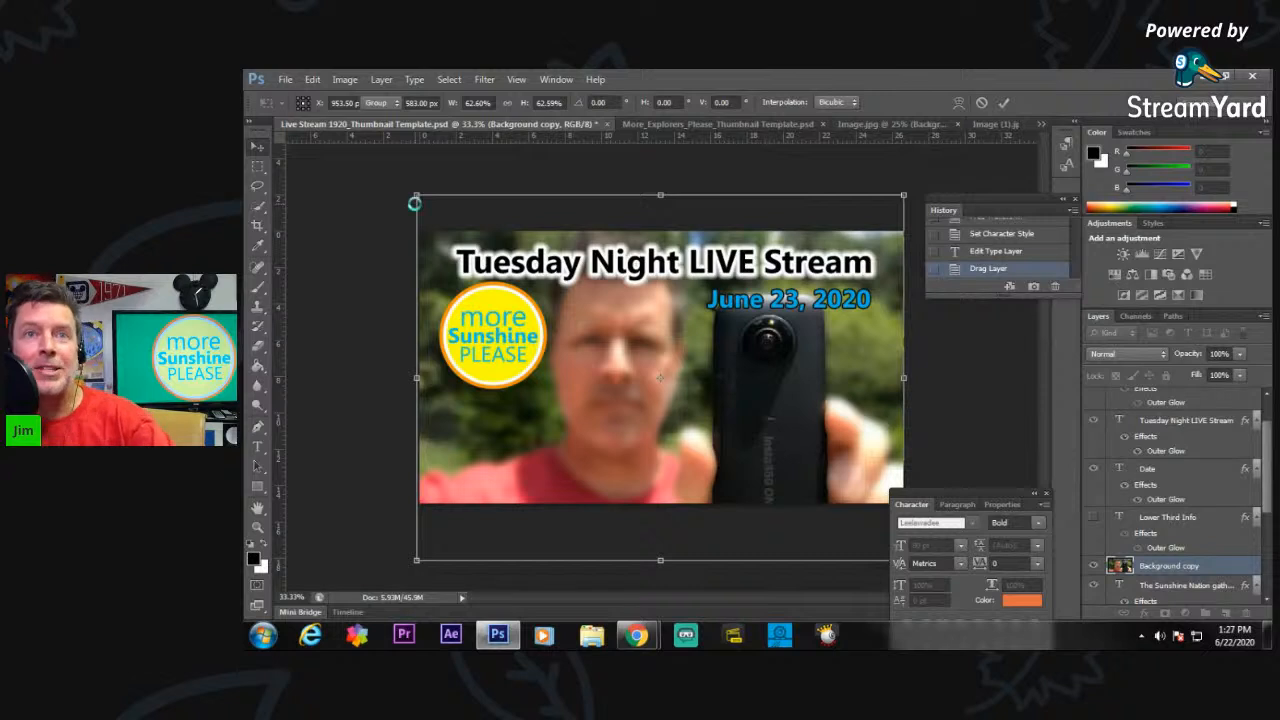
key("Return")
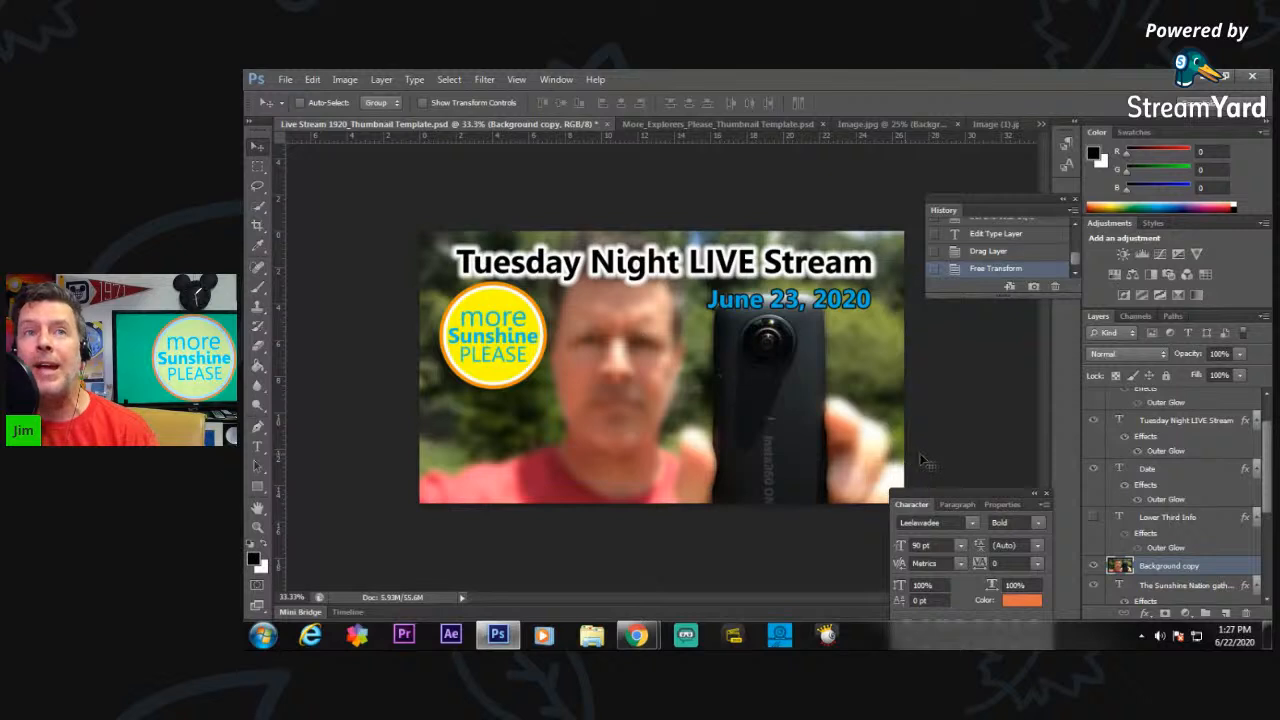
Change the text of the Date layer to "June 24, 2020".
left_click(1164, 477)
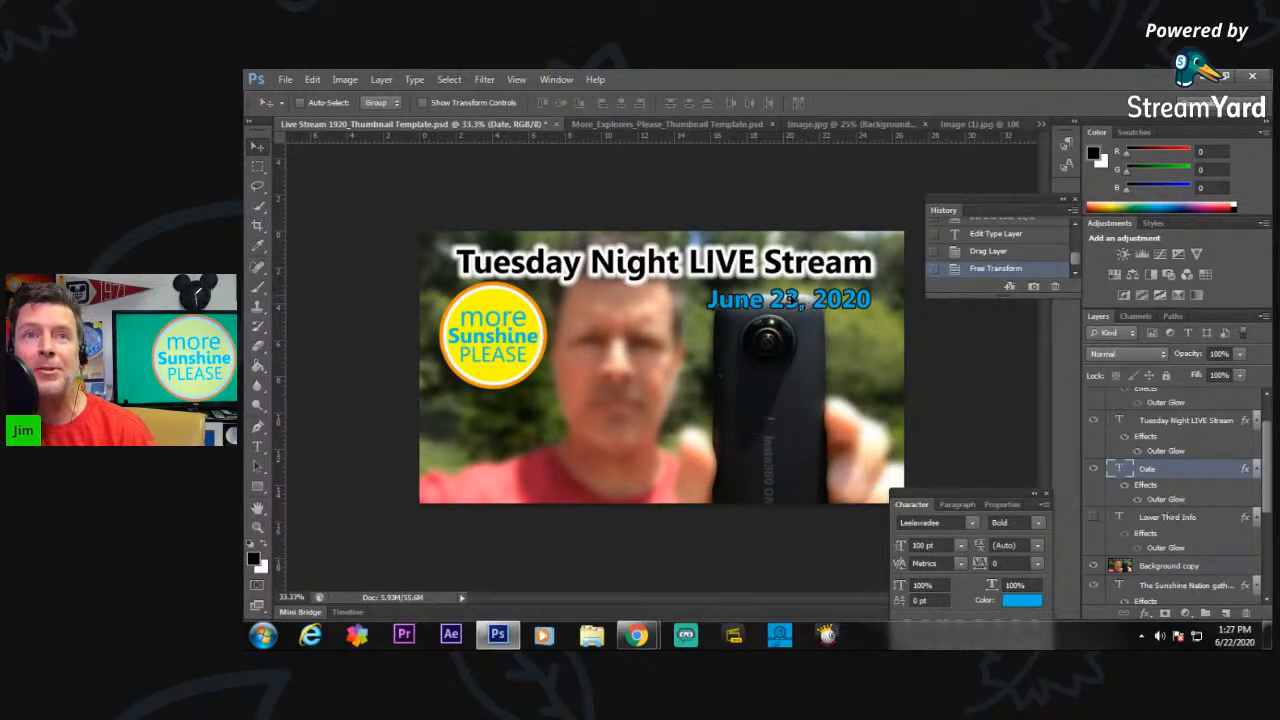
left_click(257, 447)
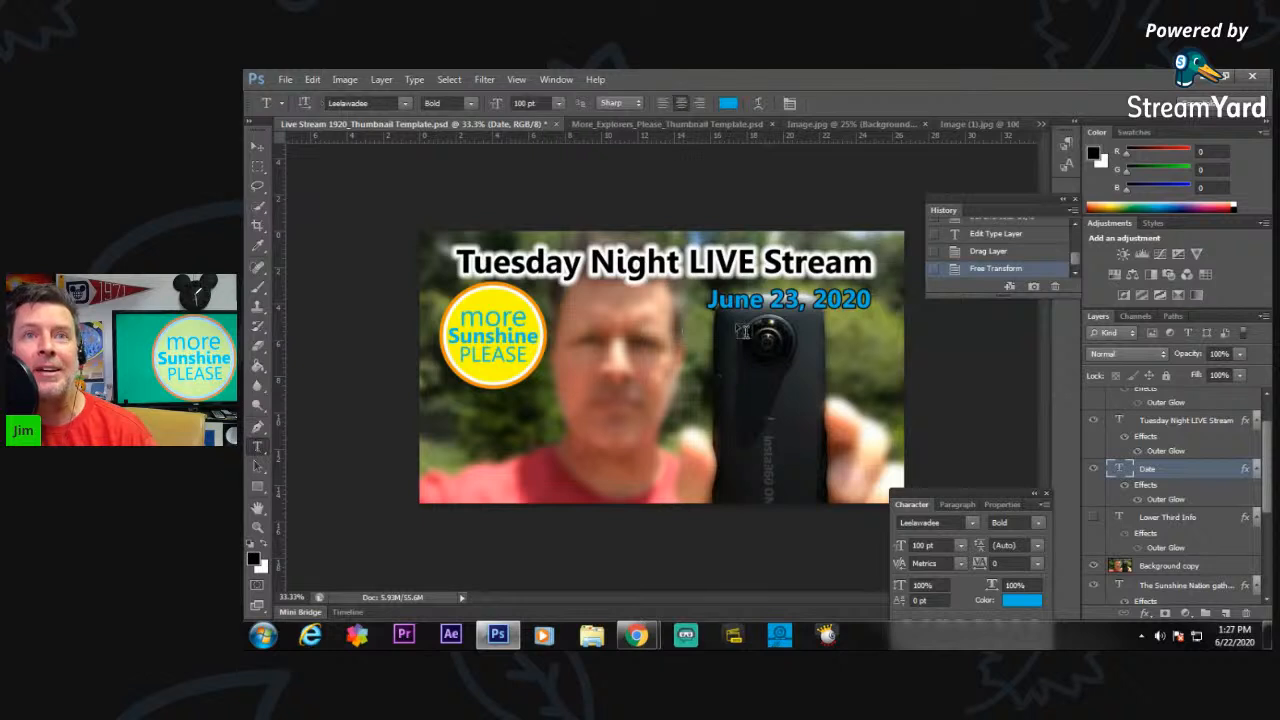
left_click(840, 298)
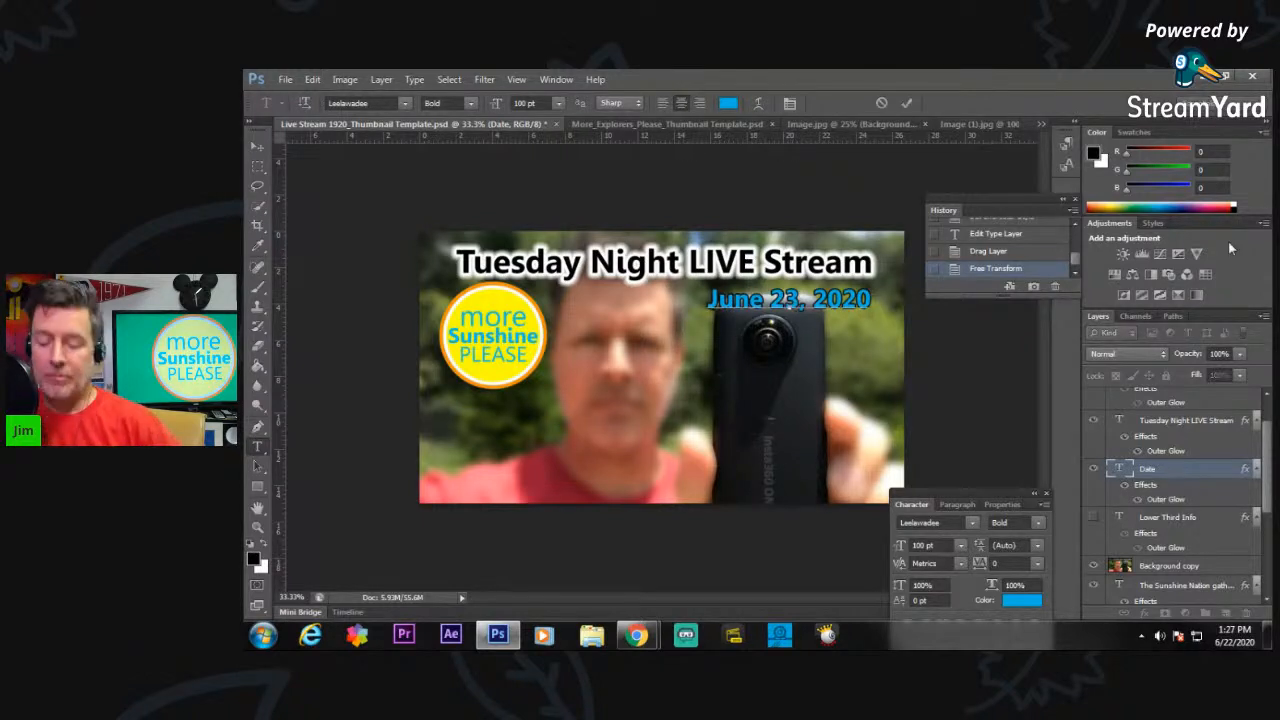
key("BackSpace")
type("4")
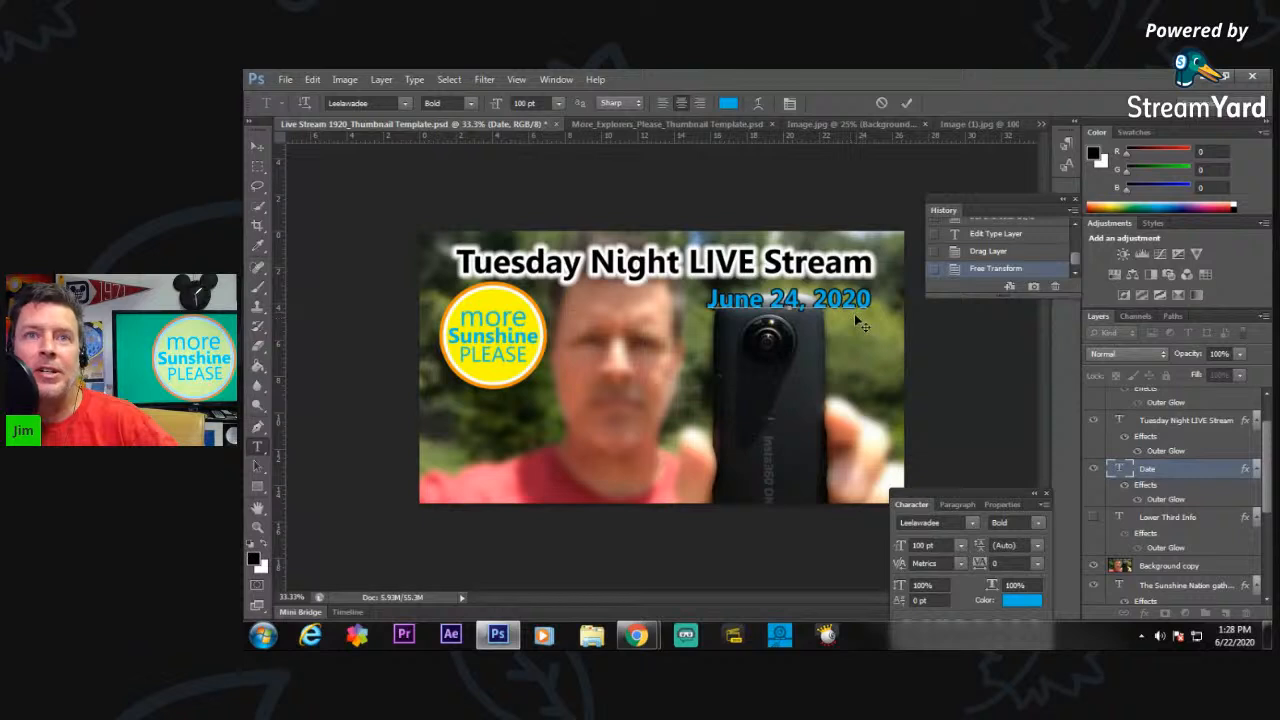
Try to recolor the date text with the pink ff8e96 sampled from the man's shirt.
left_click(1022, 600)
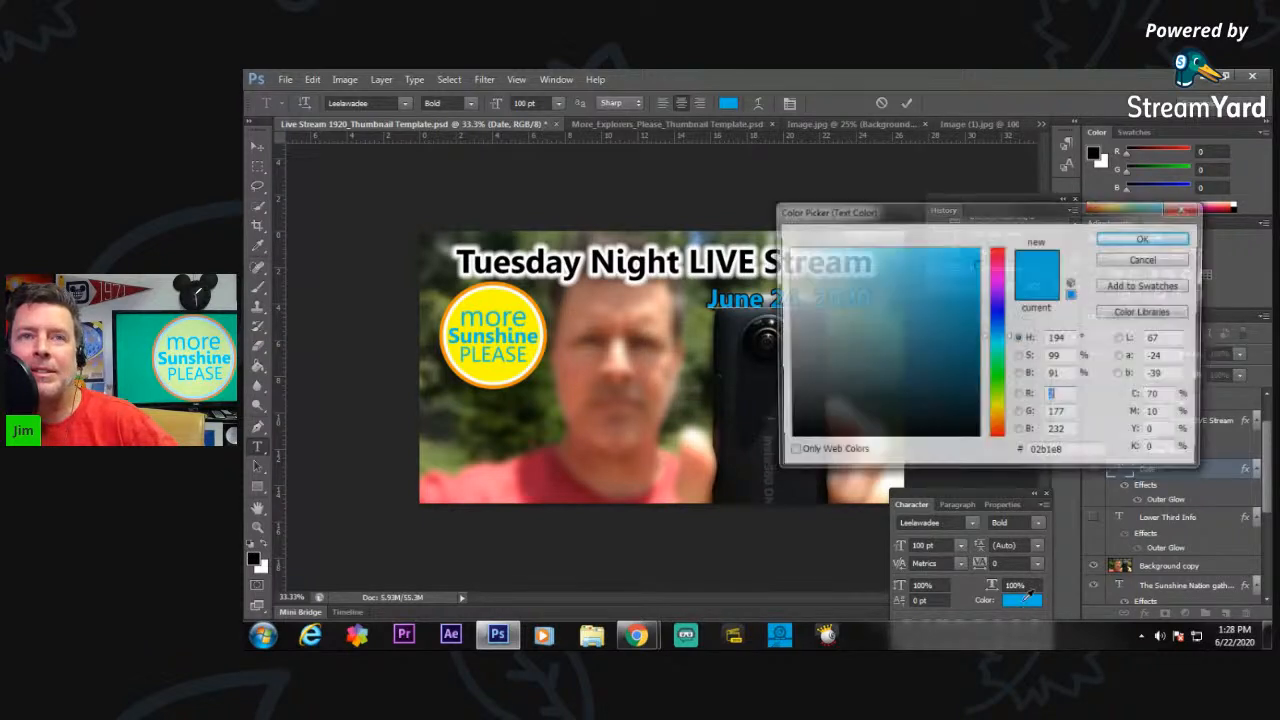
left_click(477, 480)
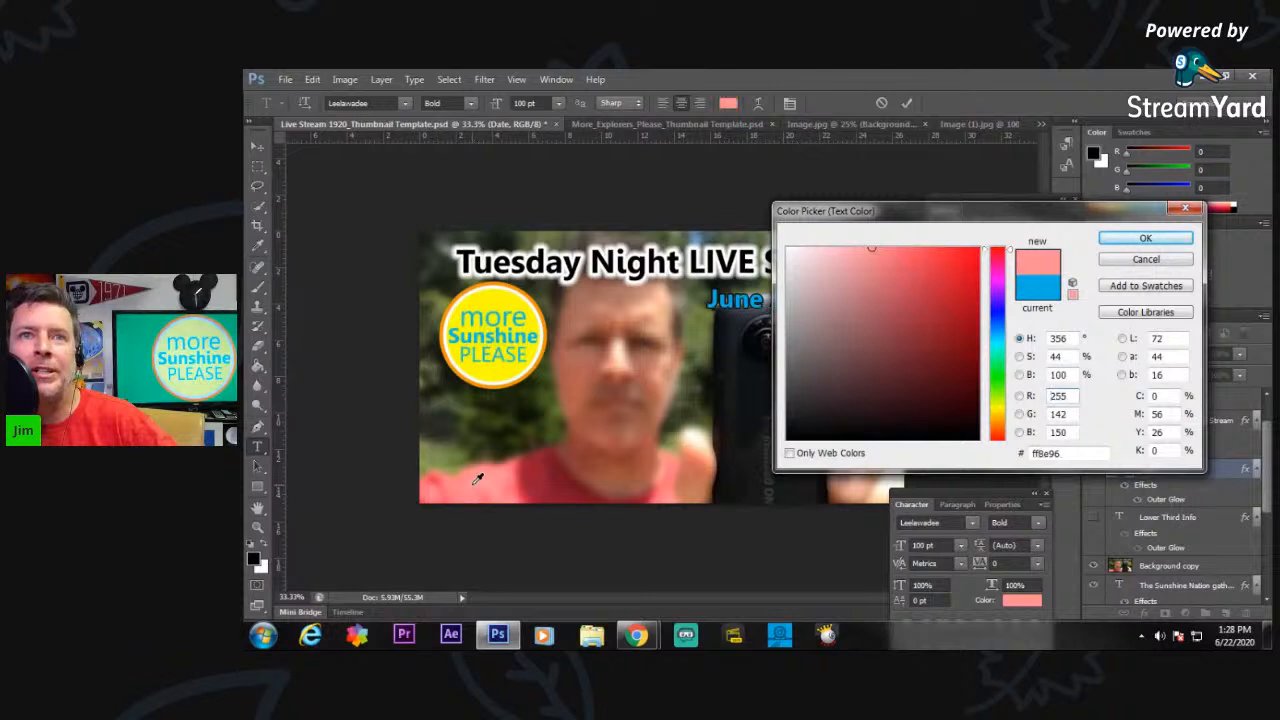
left_click(1190, 243)
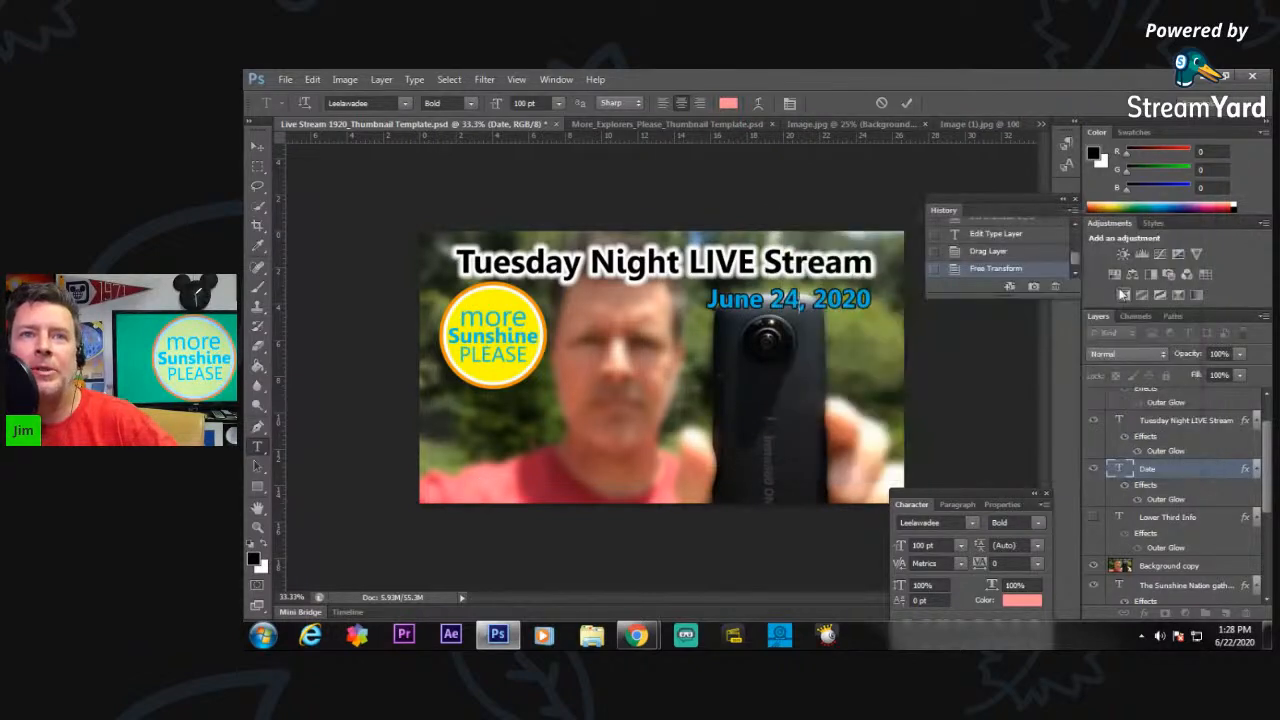
Select the whole date text and recolor it light pink by sampling the shoulder of the shirt in the photo.
left_click_drag(880, 305, 705, 305)
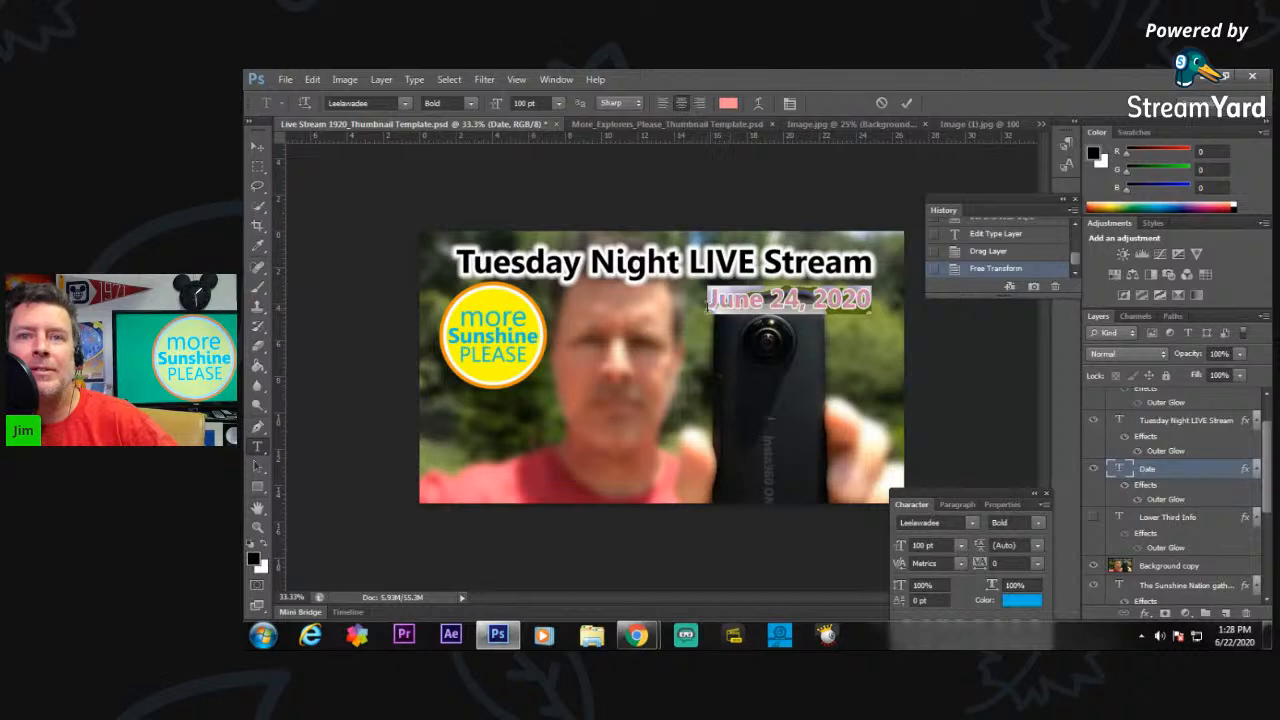
left_click(1021, 600)
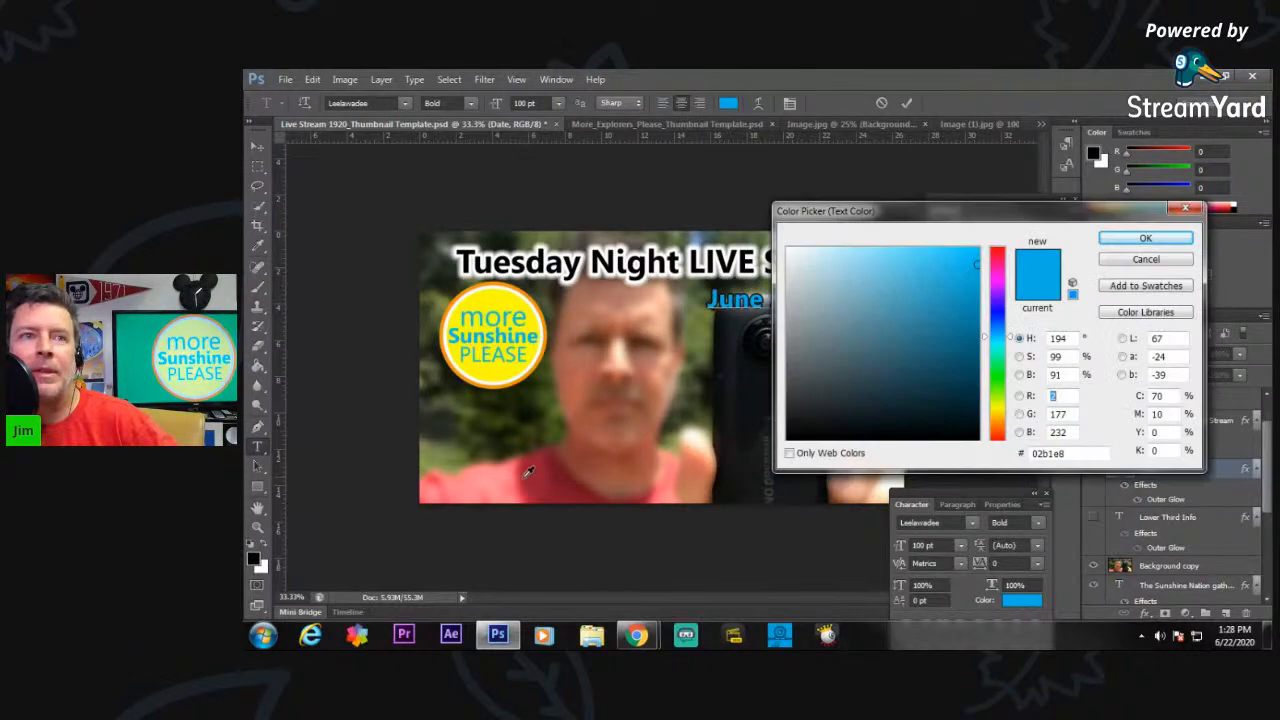
left_click(479, 478)
left_click(1145, 238)
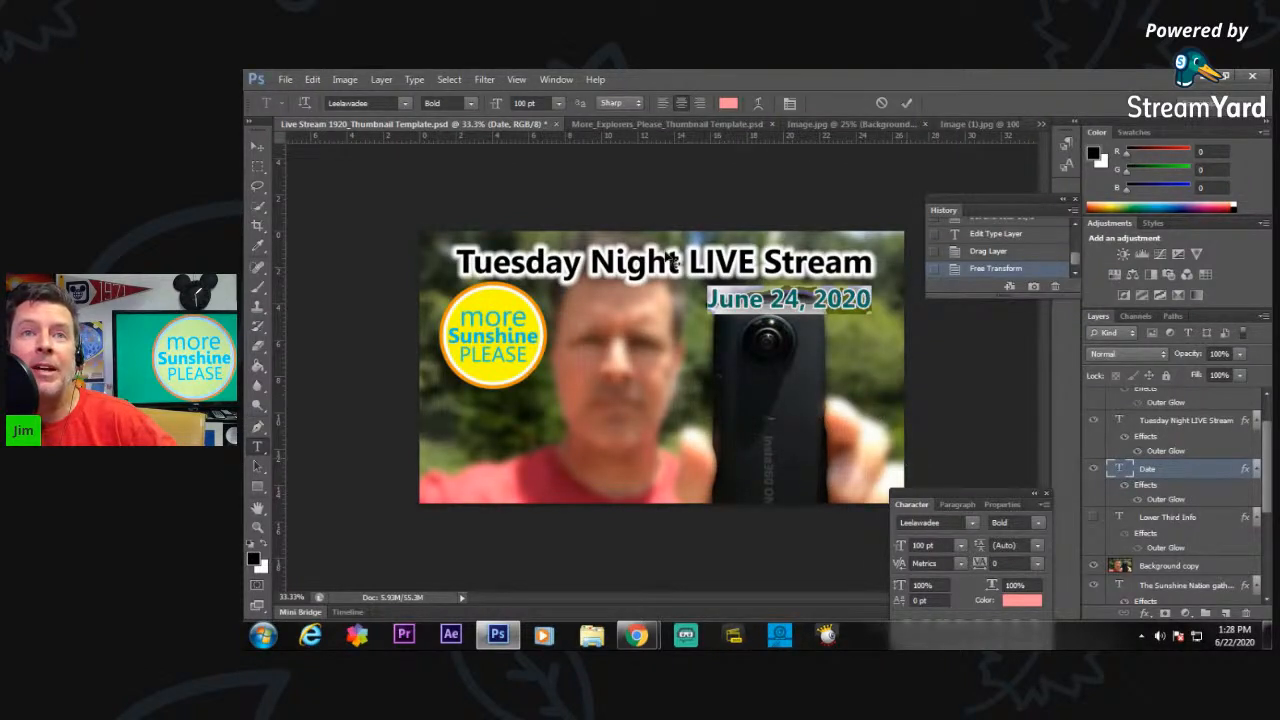
left_click(257, 148)
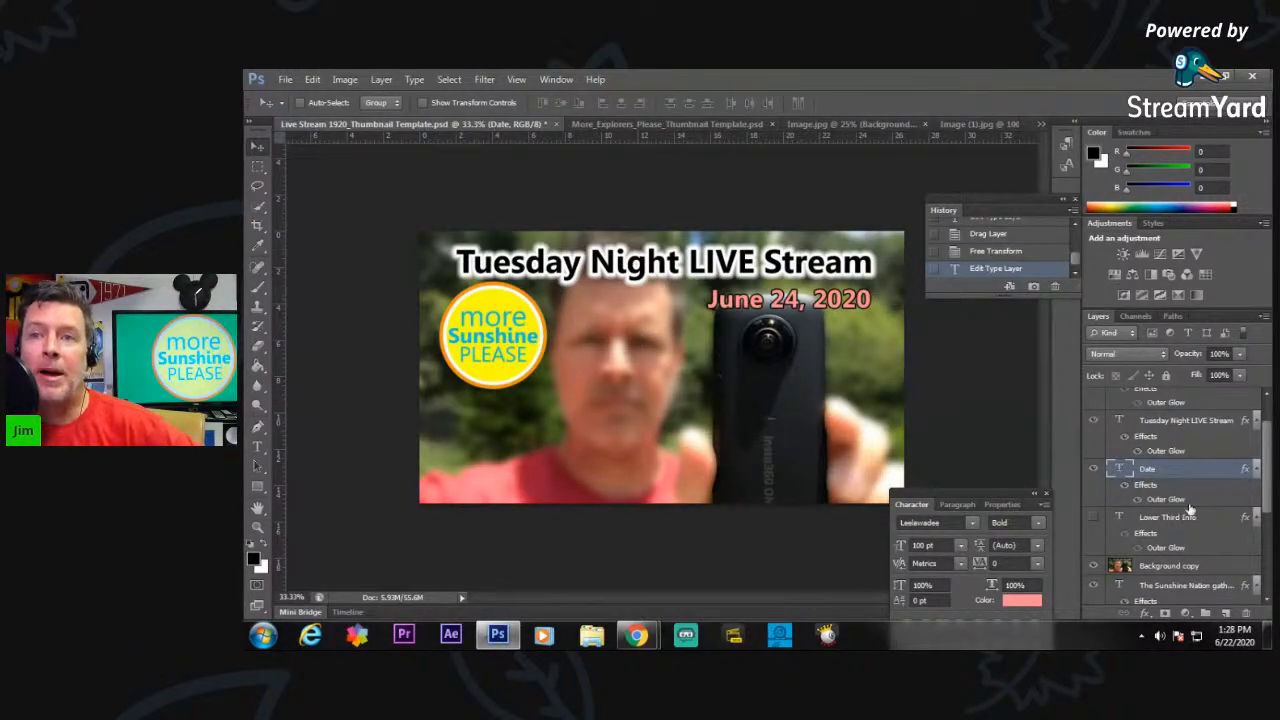
Show the Lower Third Info layer and replace its text with "Editing with 360" and "Video Footage" on two lines.
left_click(1094, 519)
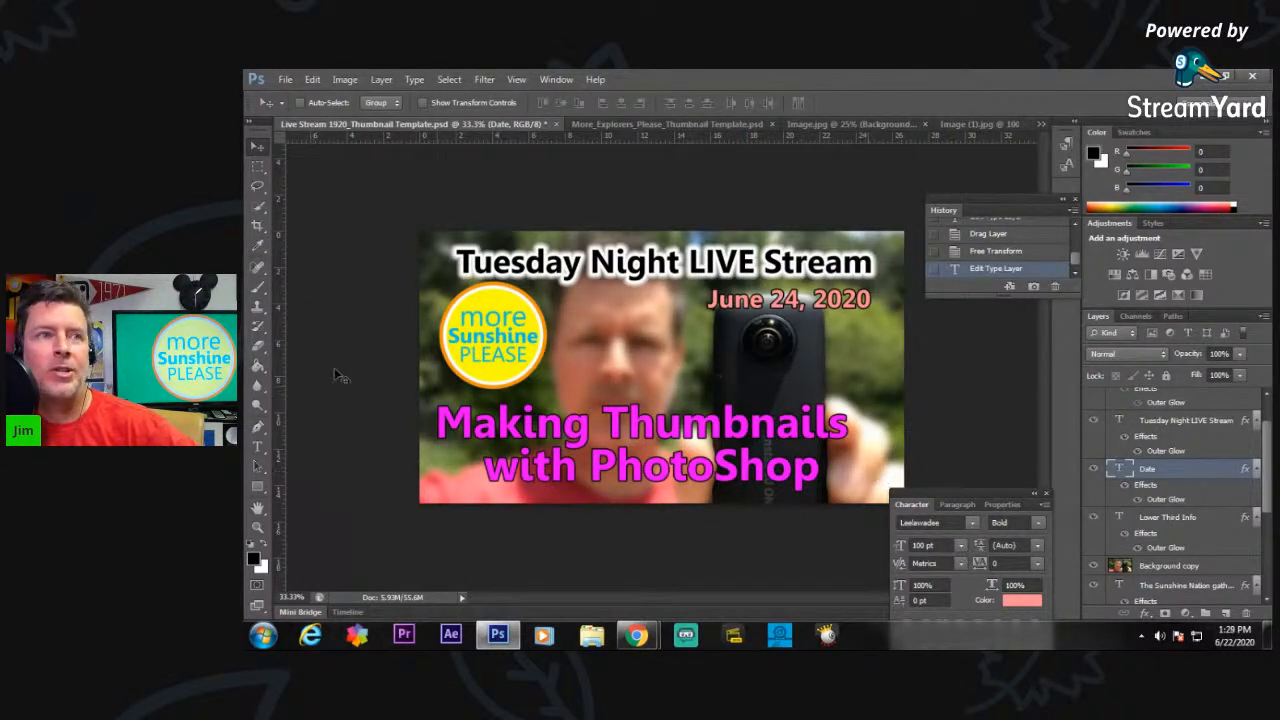
left_click(1186, 518)
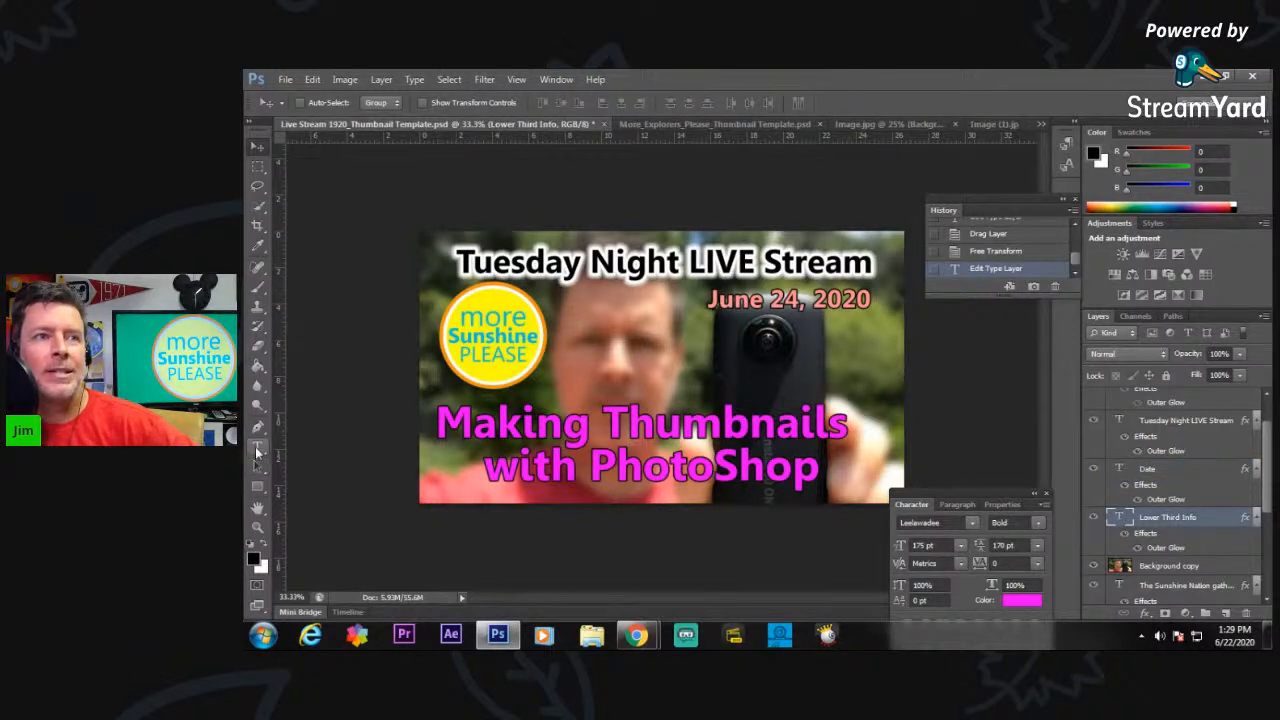
left_click(257, 447)
left_click_drag(818, 473, 445, 420)
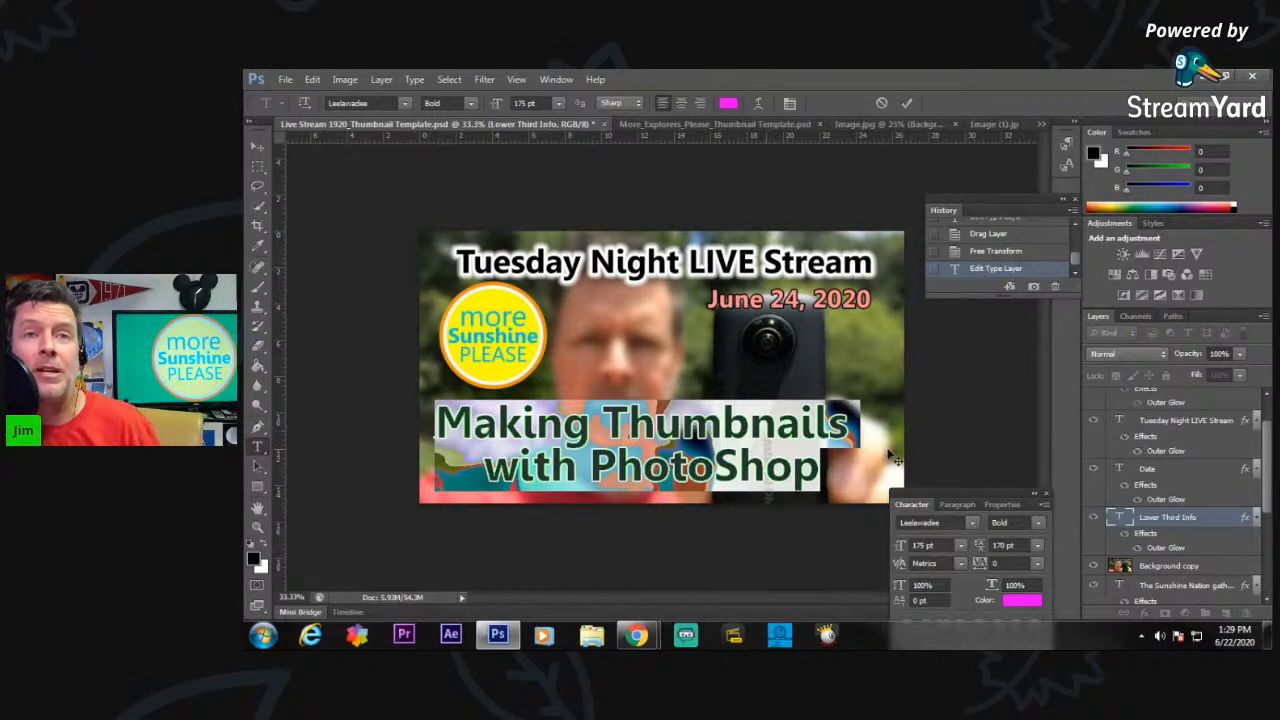
left_click(817, 476)
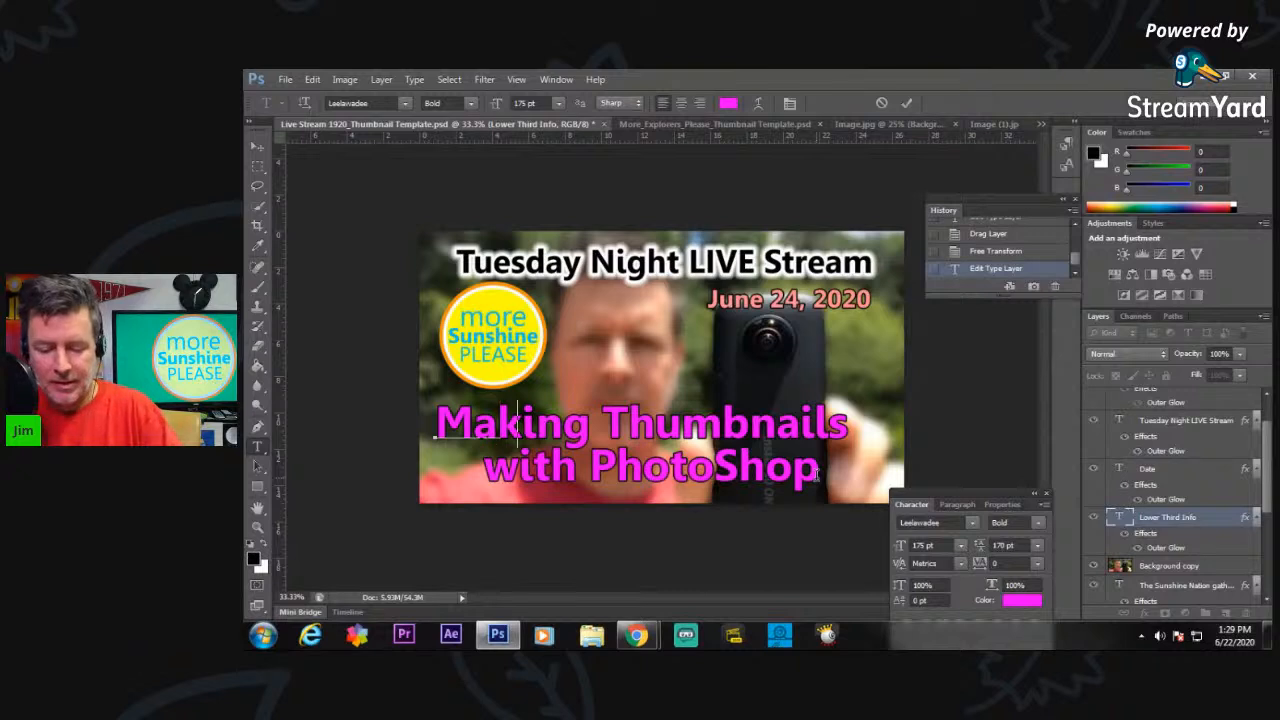
key("ctrl+a")
type("Editing with")
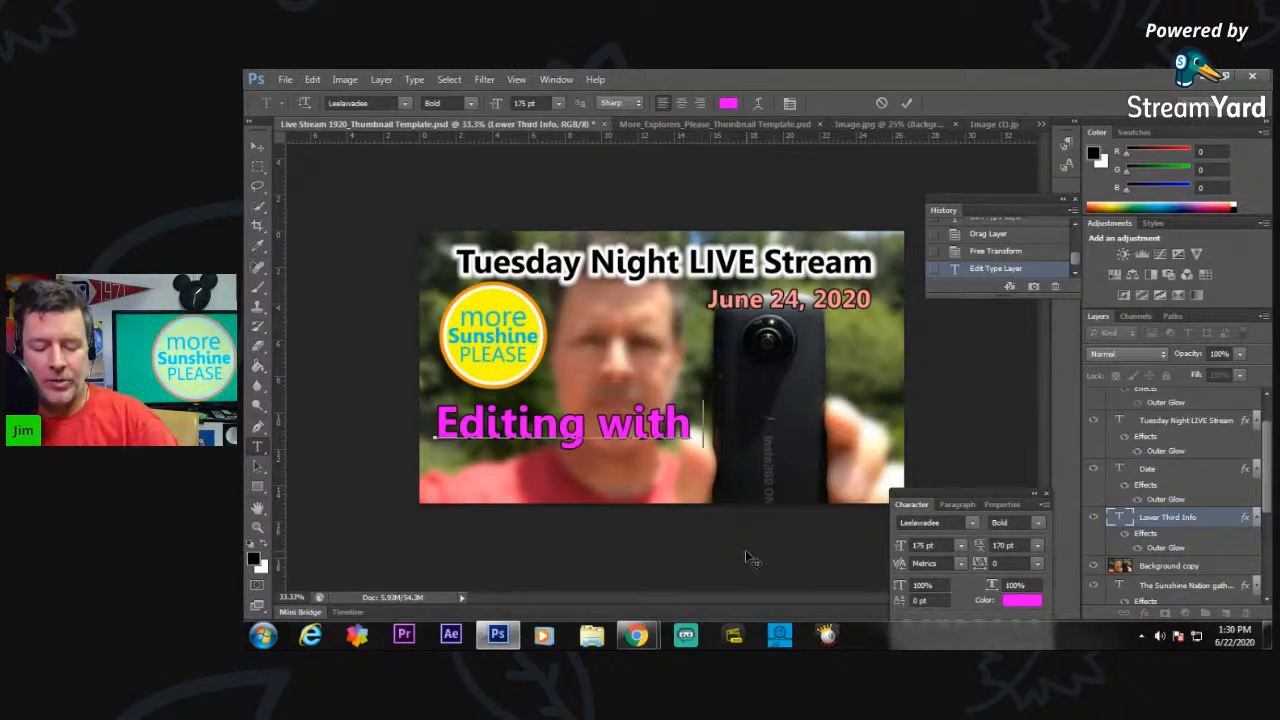
type("360")
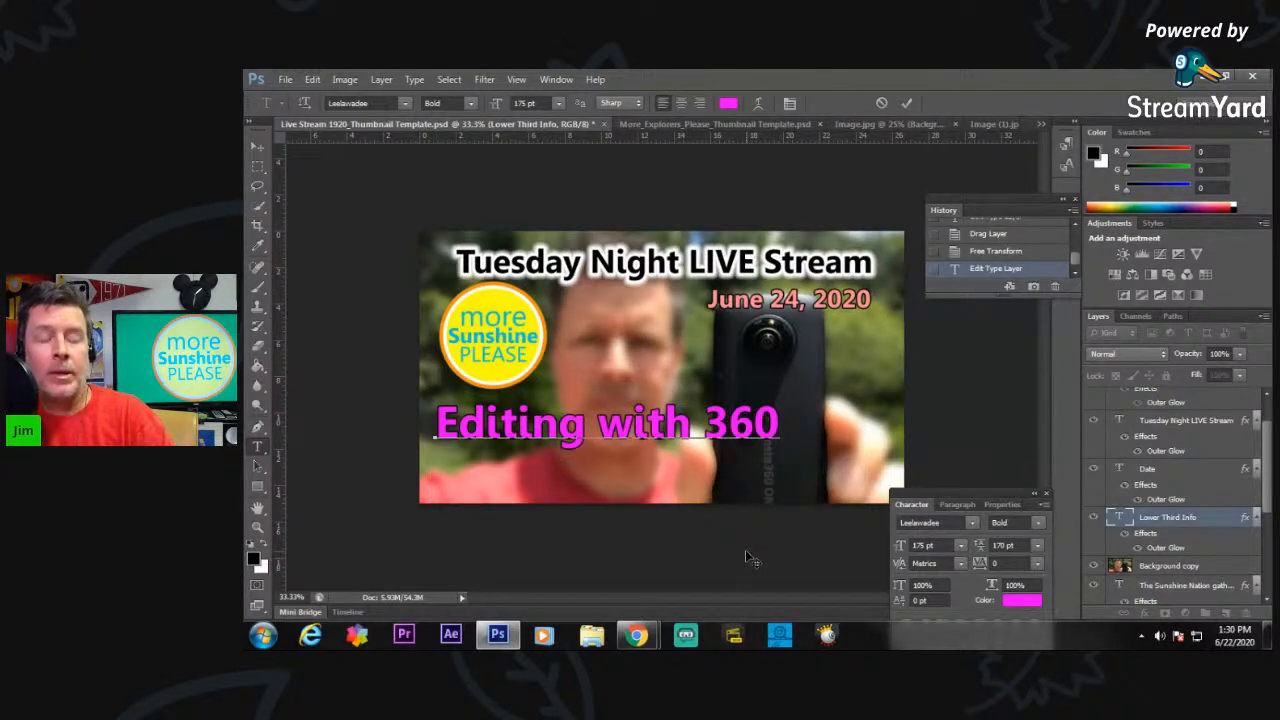
type("V")
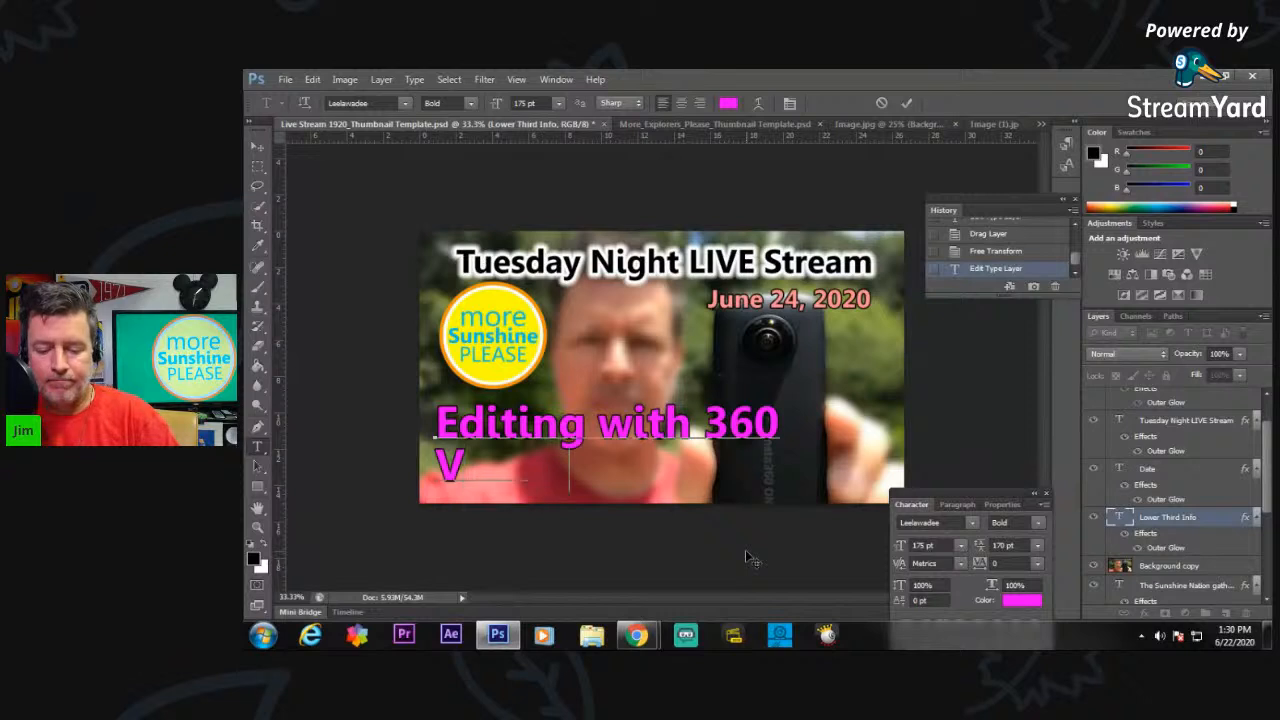
type("ideo Footage")
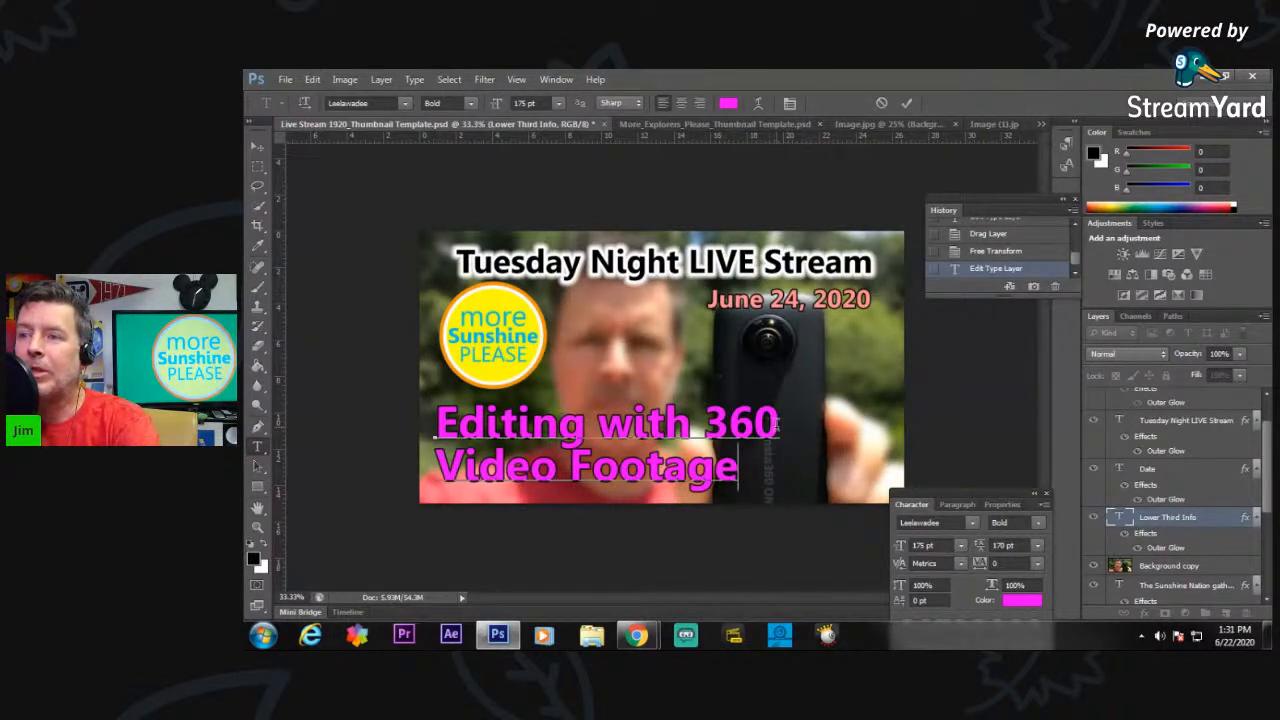
Insert a single degree symbol after "360" in the lower third text.
left_click(777, 424)
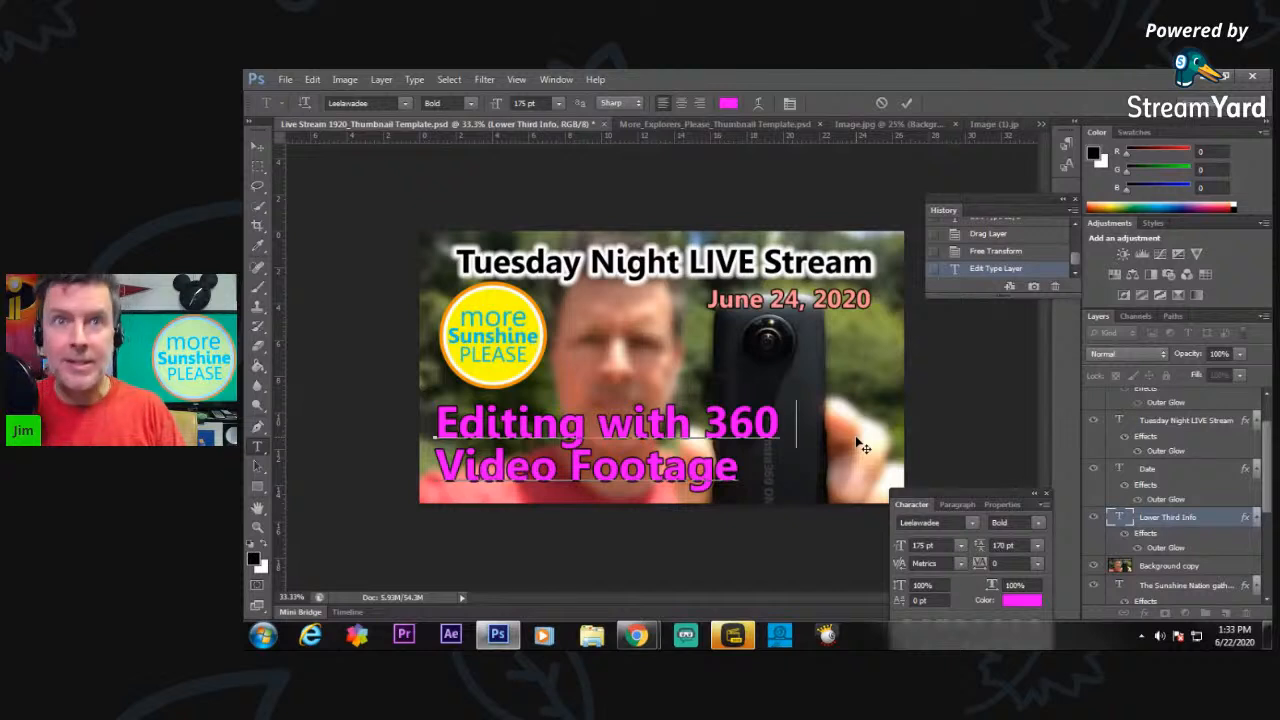
type("°")
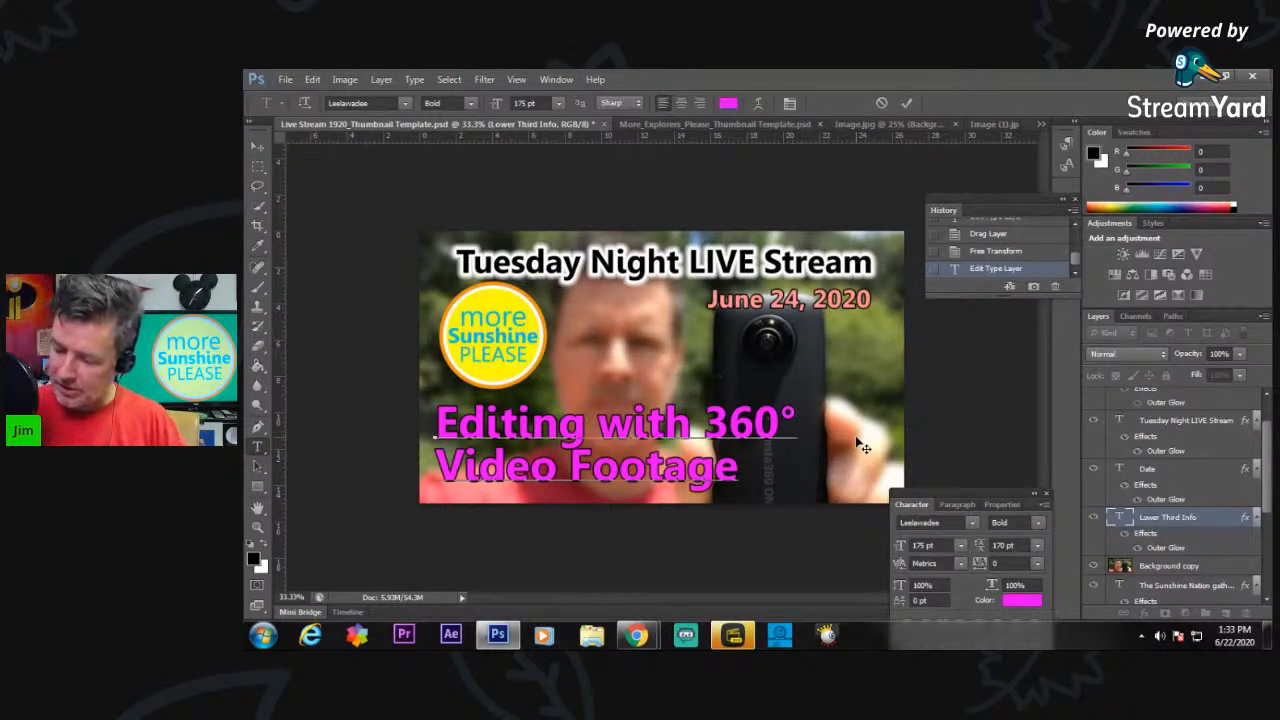
type("°")
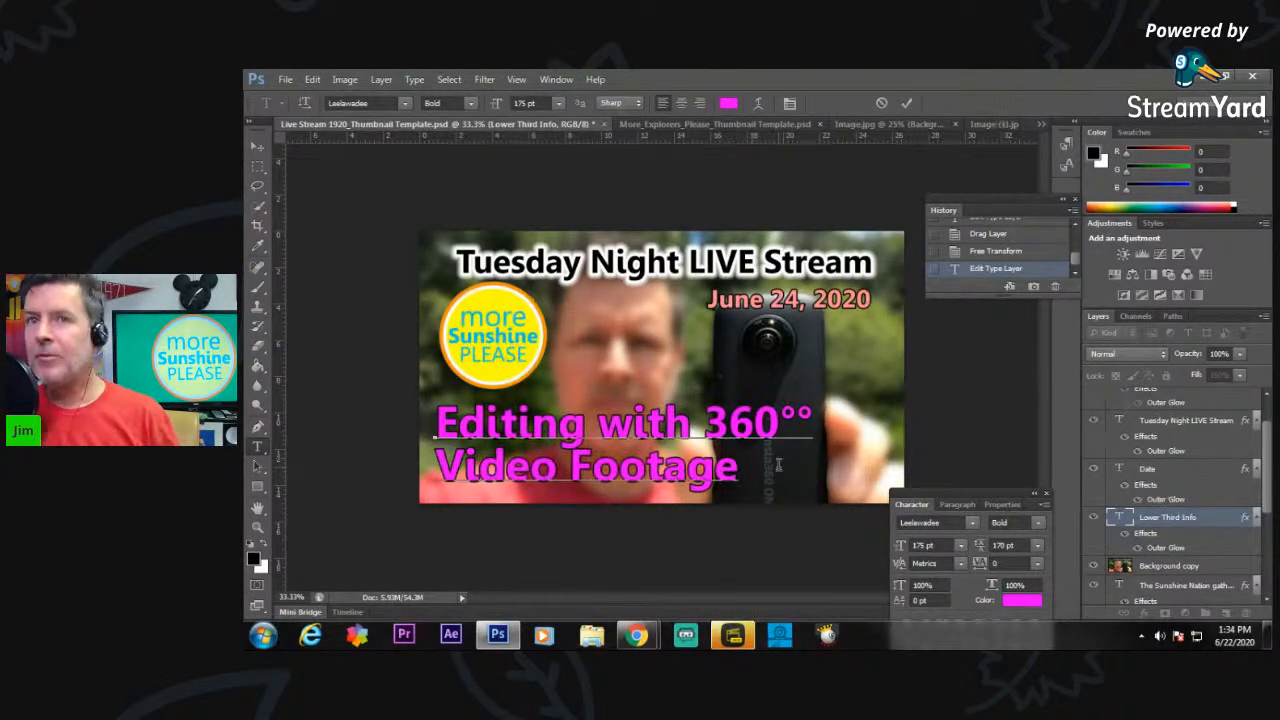
key("BackSpace")
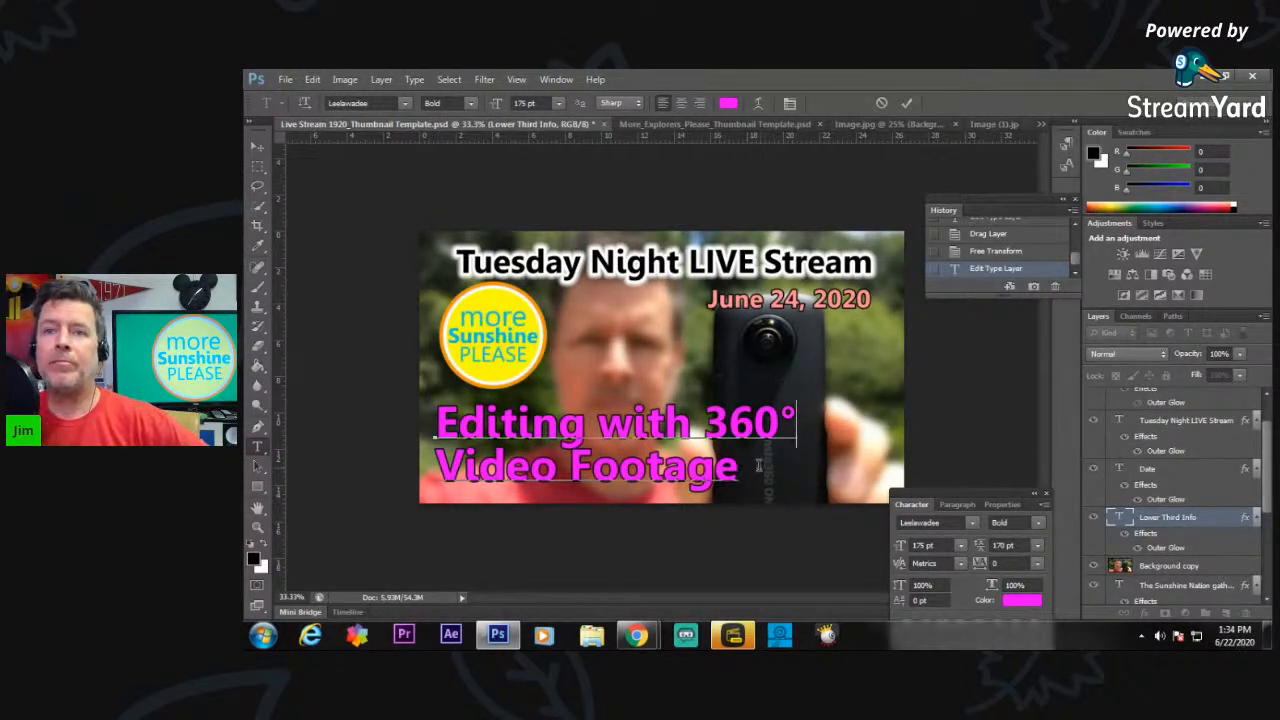
Move the Background copy photo up to reveal more of the camera's lettering, and nudge the Lower Third Info text slightly up.
left_click(1190, 569)
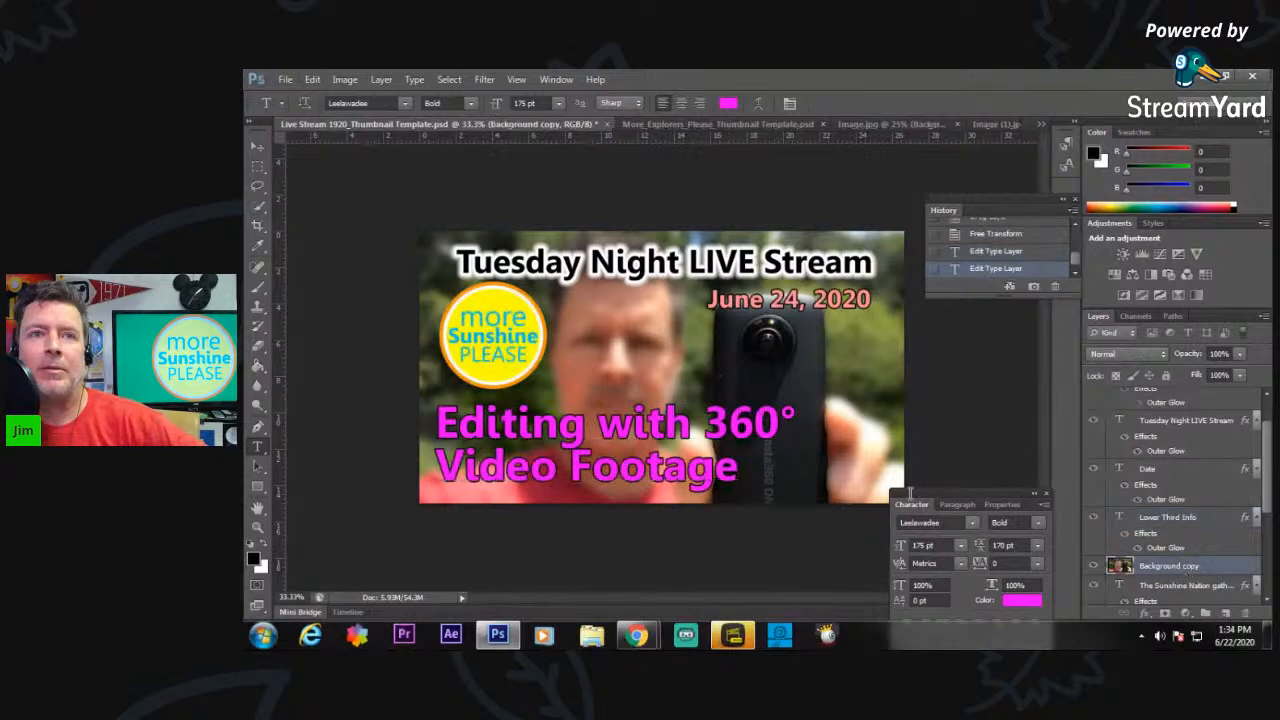
left_click(258, 147)
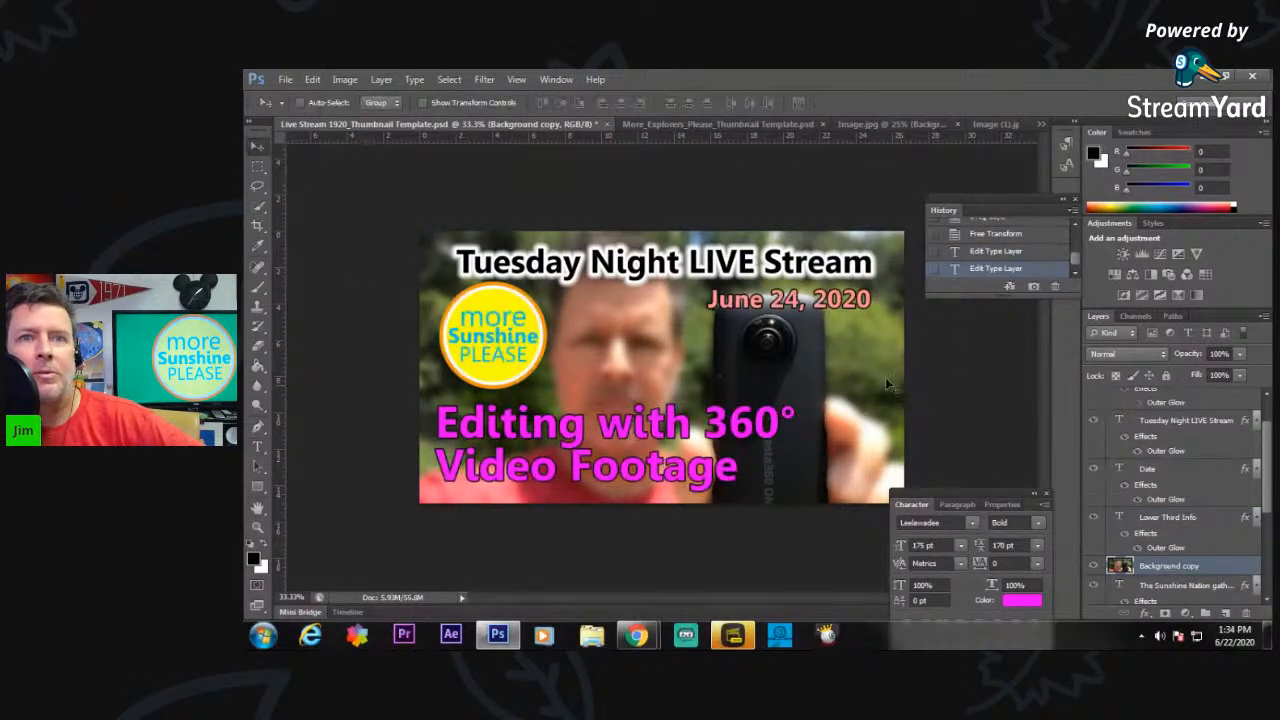
left_click_drag(852, 404, 853, 378)
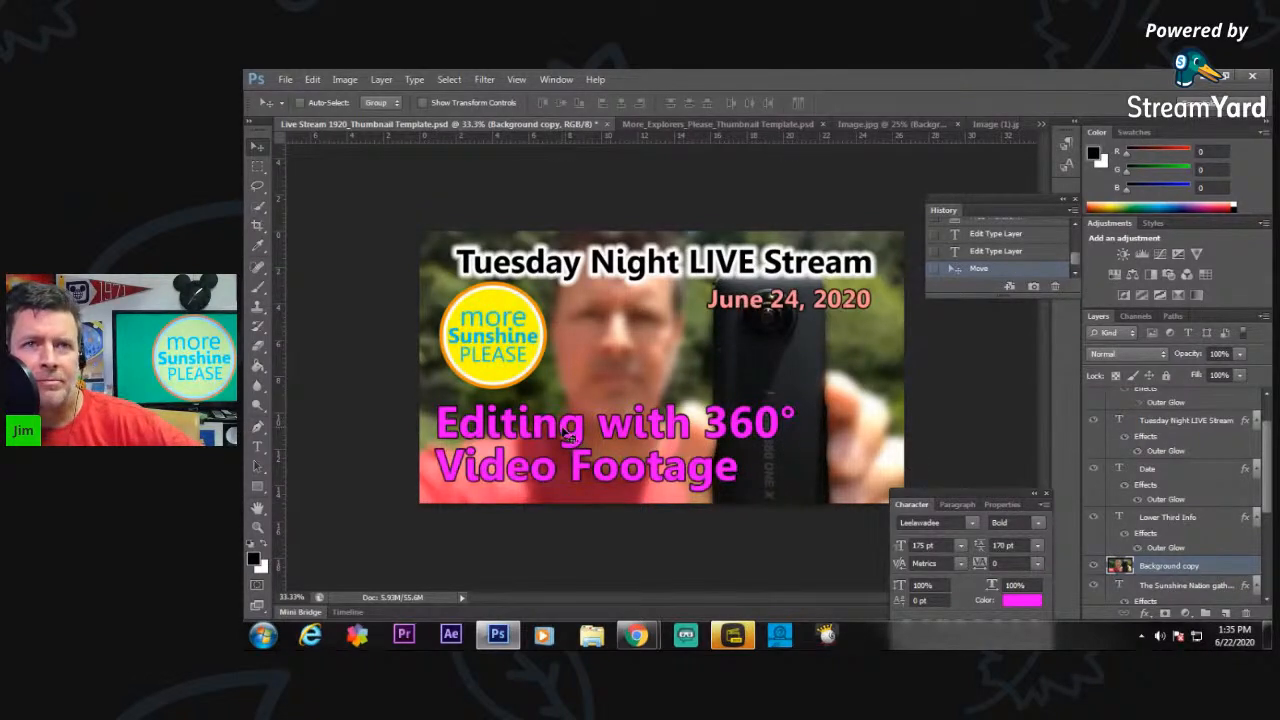
left_click(1163, 519)
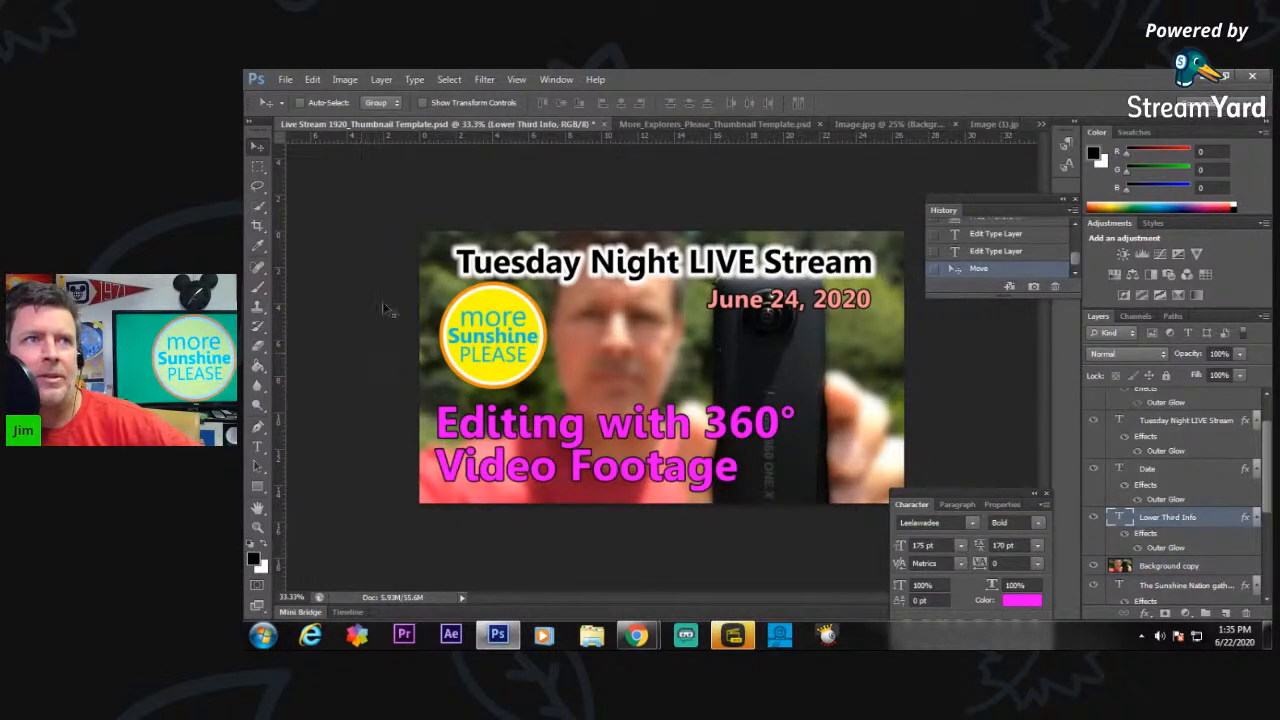
mouse_move(586, 423)
left_mouse_down()
mouse_move(662, 404)
mouse_move(585, 417)
left_mouse_up()
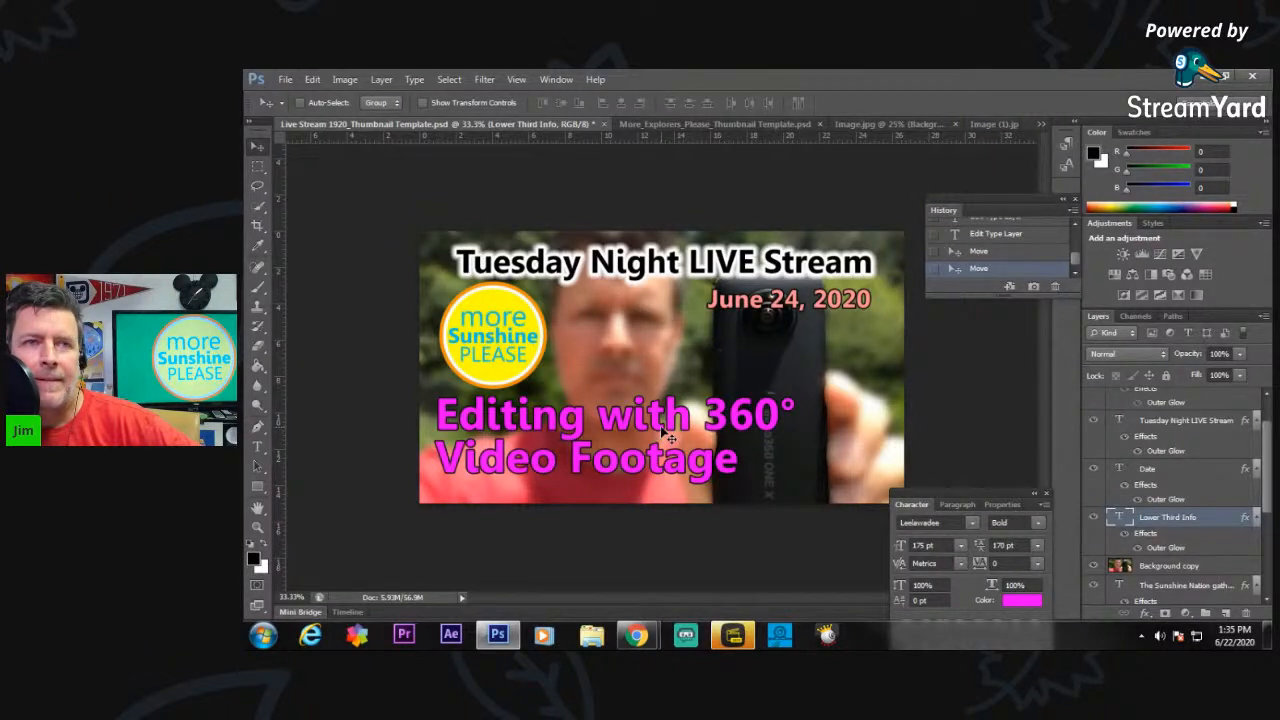
Rebreak the lower third text so it reads "Editing with" on one line and "360° Video Footage" on the second.
left_click(257, 447)
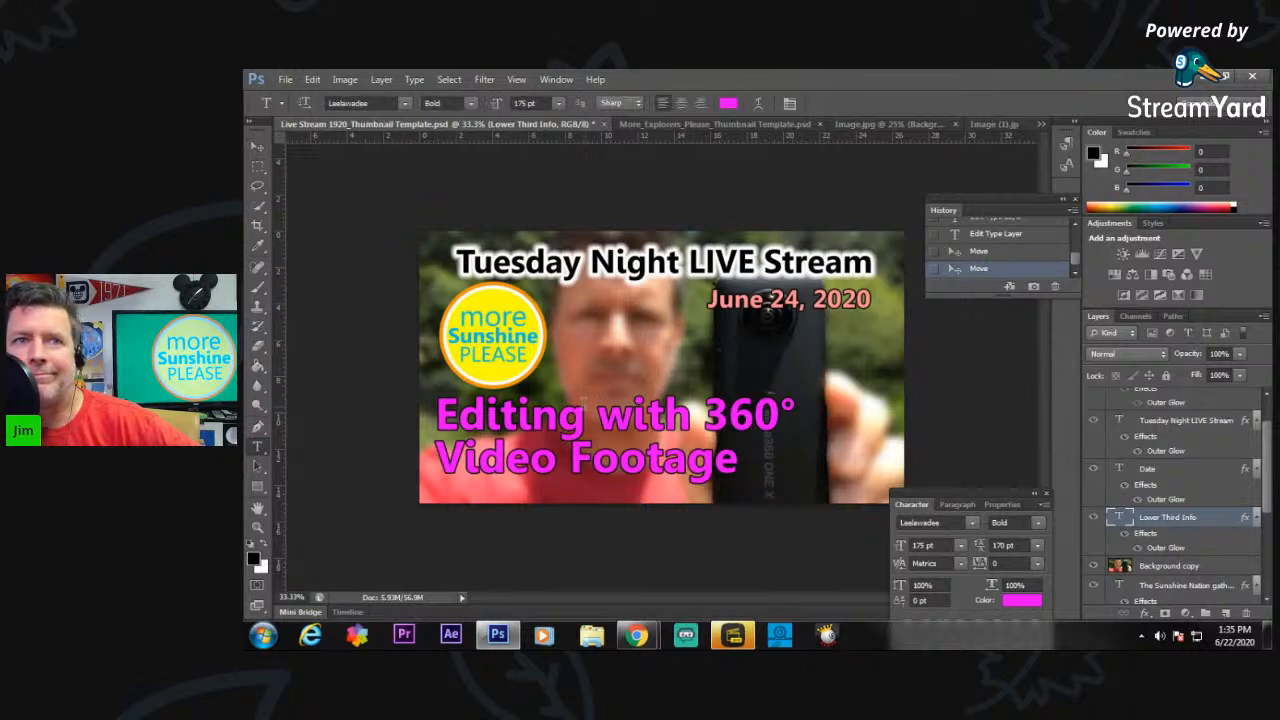
left_click(699, 416)
key("BackSpace")
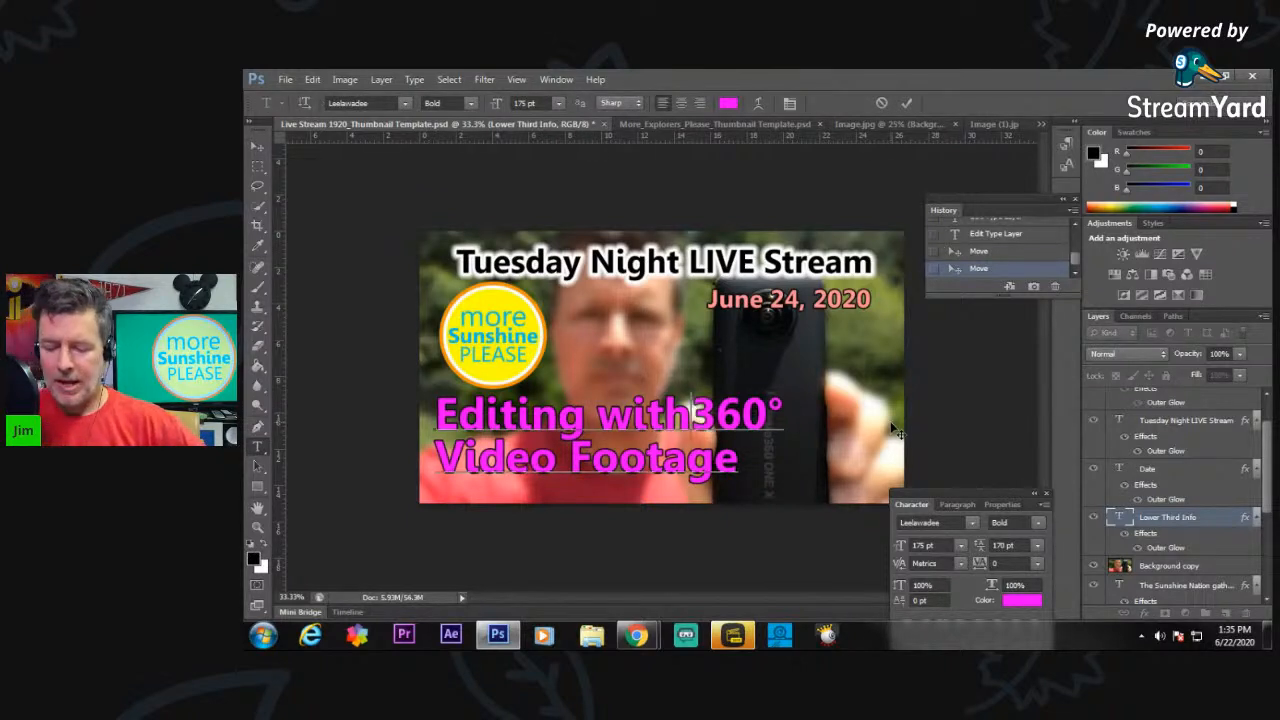
key("Return")
key("Right")
key("BackSpace")
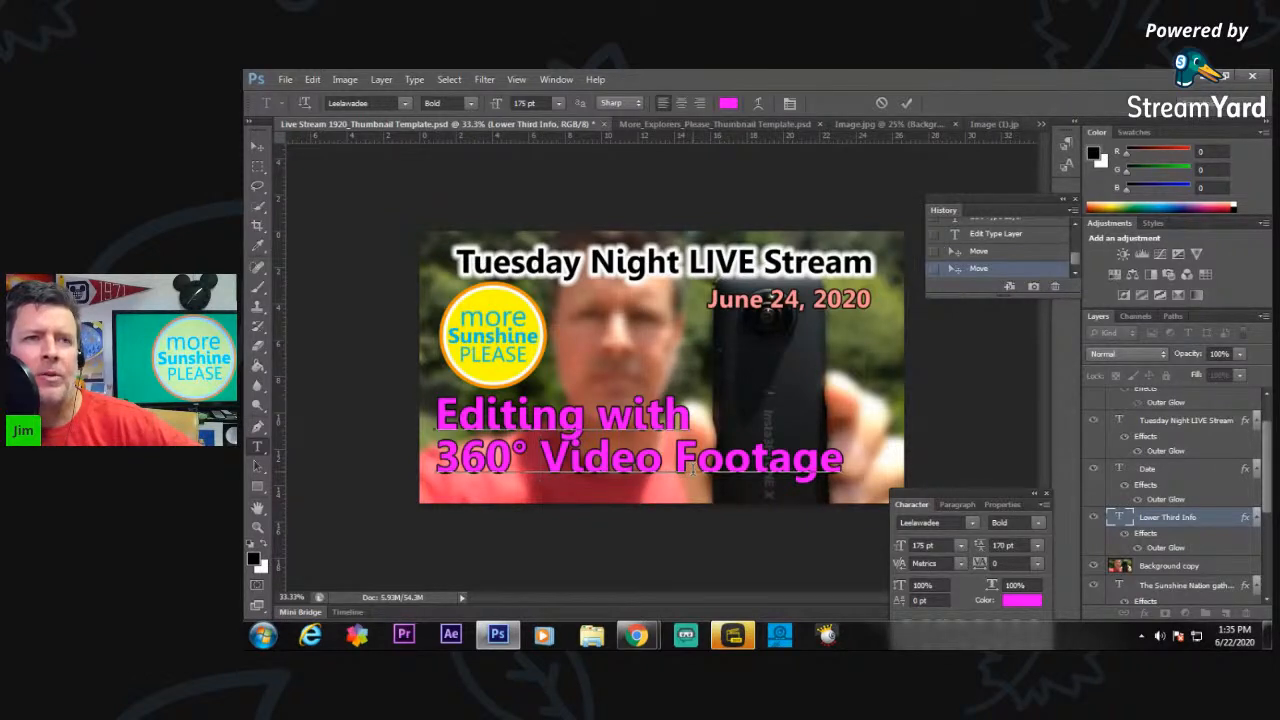
Set the font size of the whole lower third text to 155 pt and nudge the text slightly into place.
left_click_drag(846, 468, 423, 422)
left_click(530, 103)
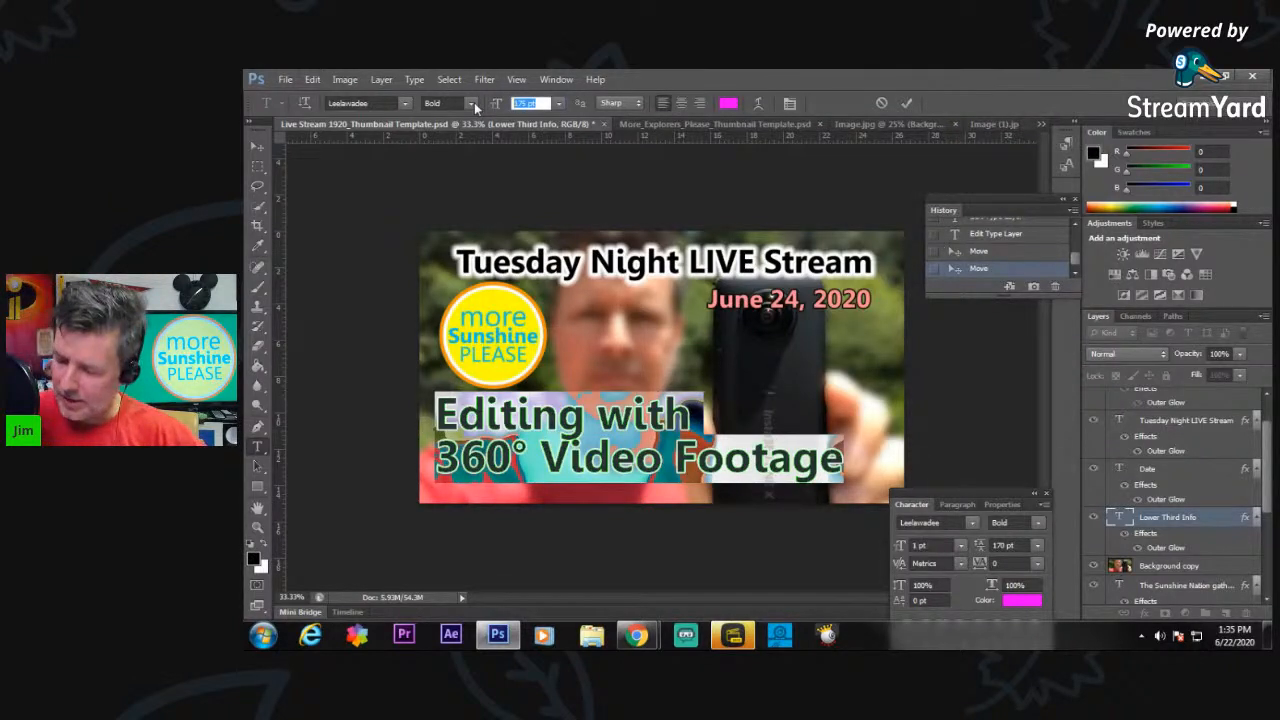
type("155")
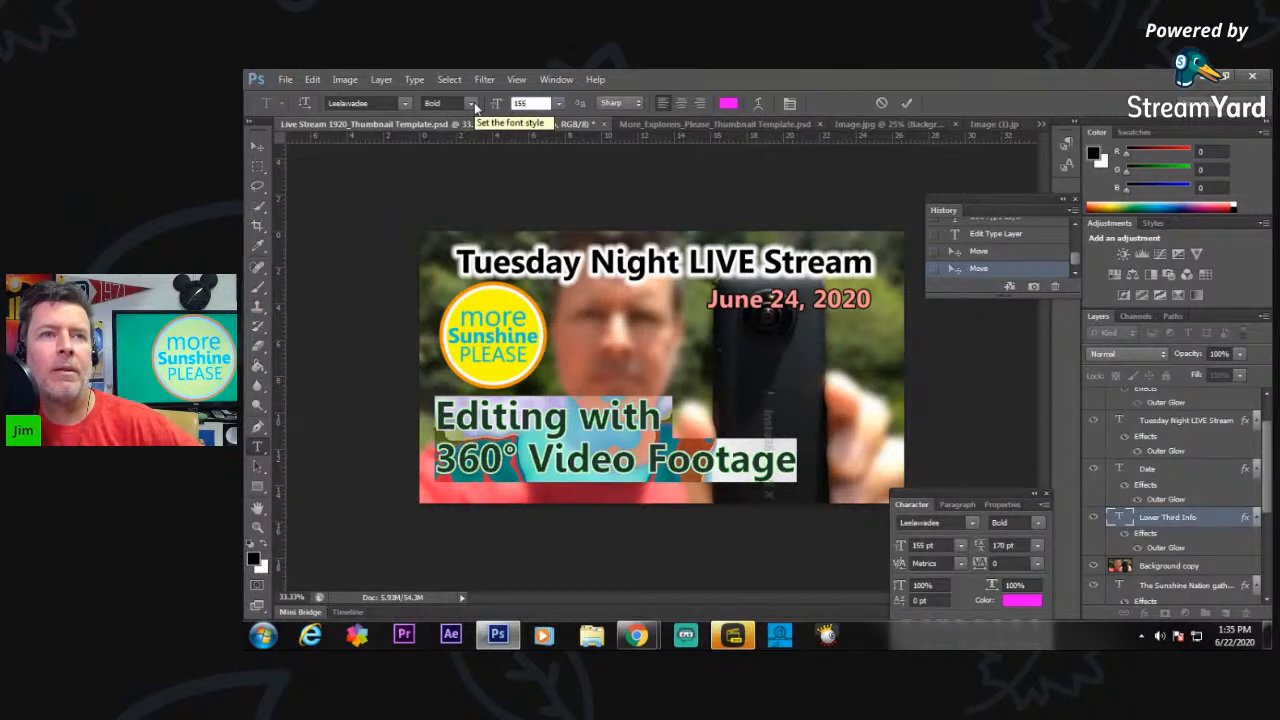
left_click(257, 146)
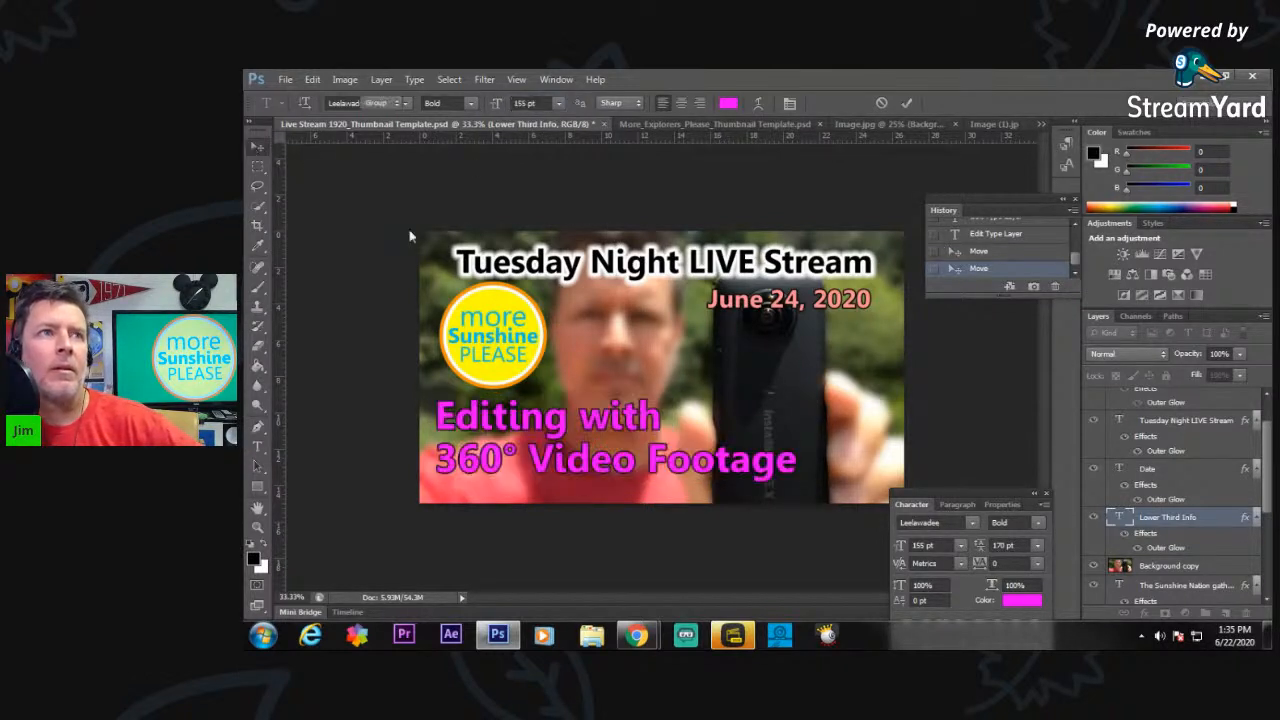
mouse_move(512, 422)
left_mouse_down()
mouse_move(509, 410)
mouse_move(512, 420)
left_mouse_up()
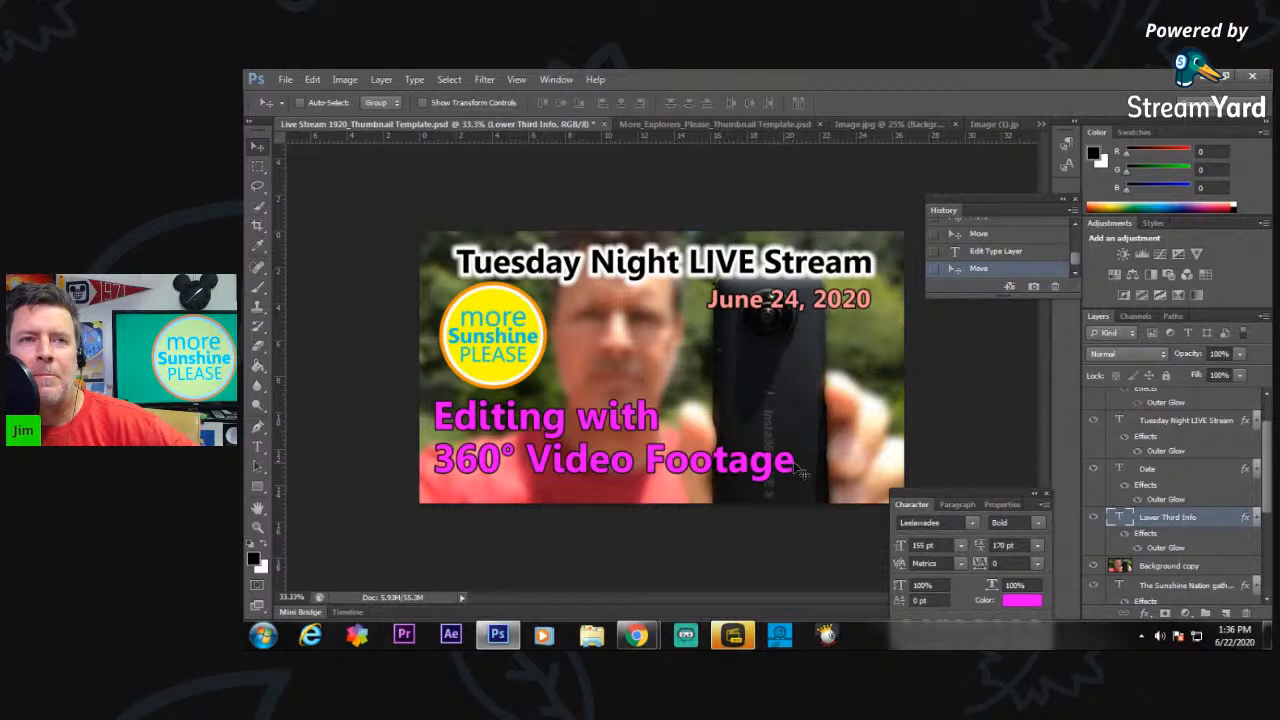
Add a third line "Using the Insta360 ONE X" to the lower third text and move the text block up into the image.
left_click(257, 446)
left_click(789, 455)
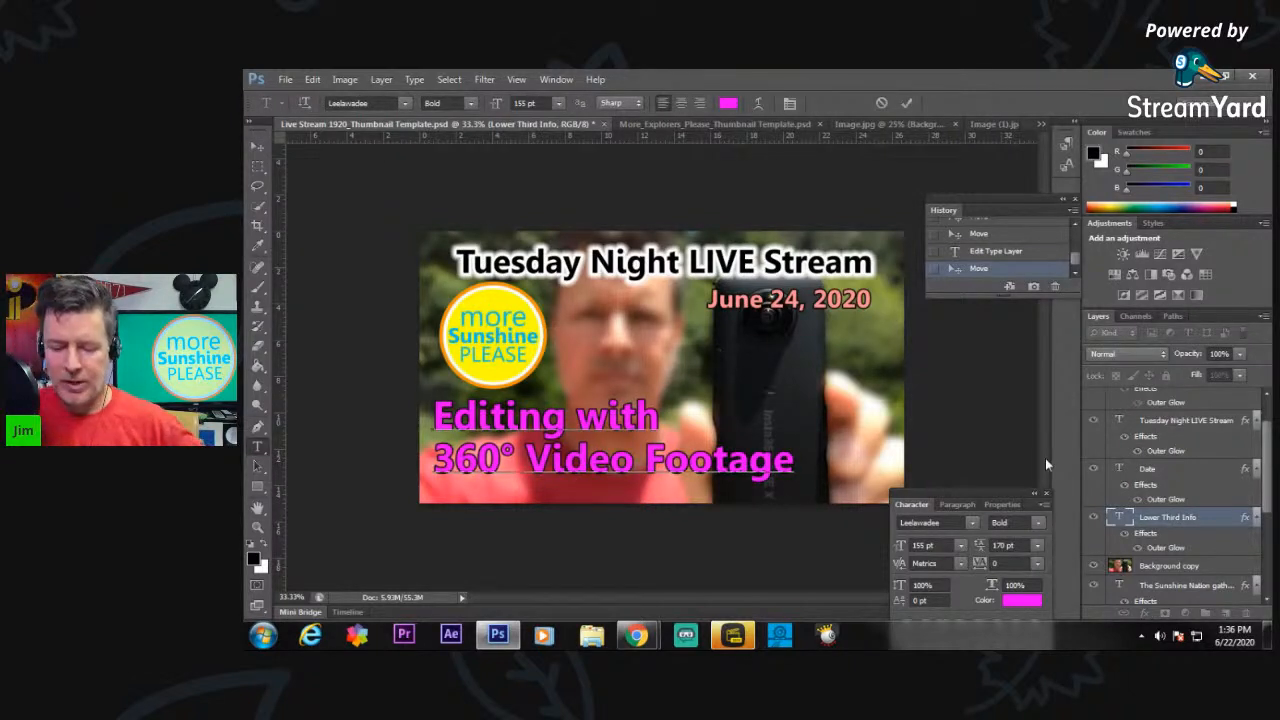
type("Usin")
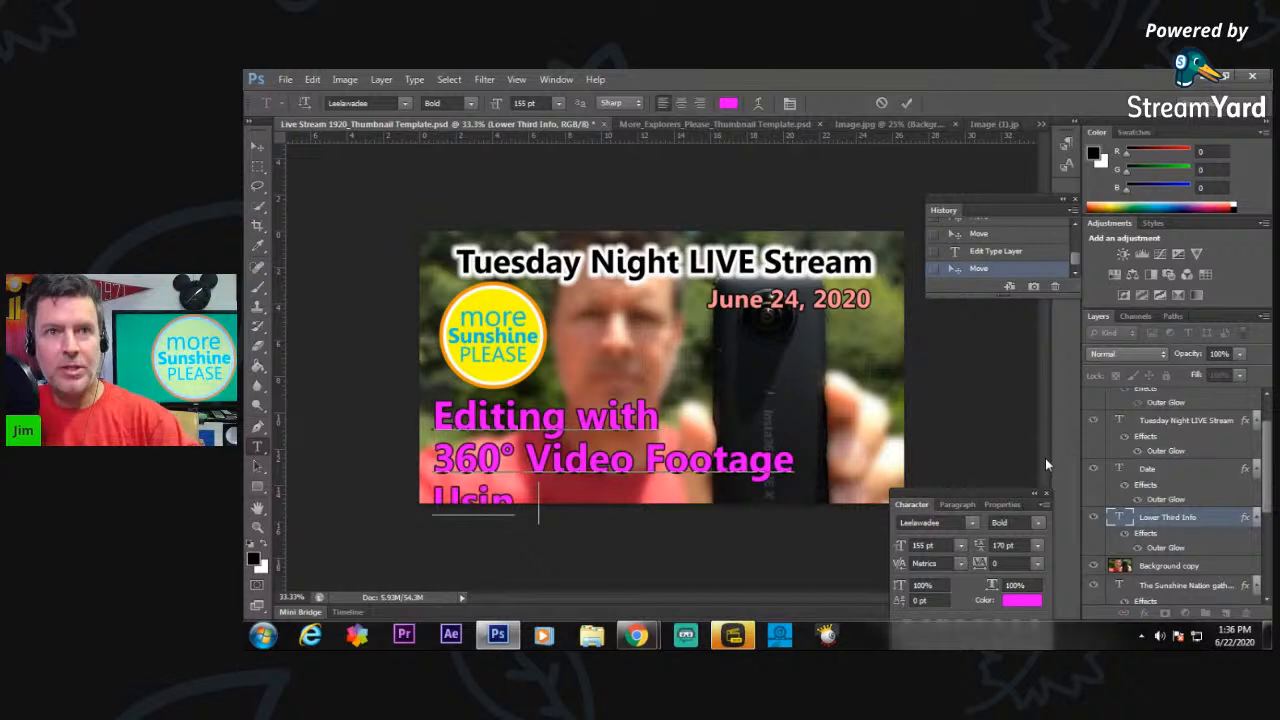
type("g ")
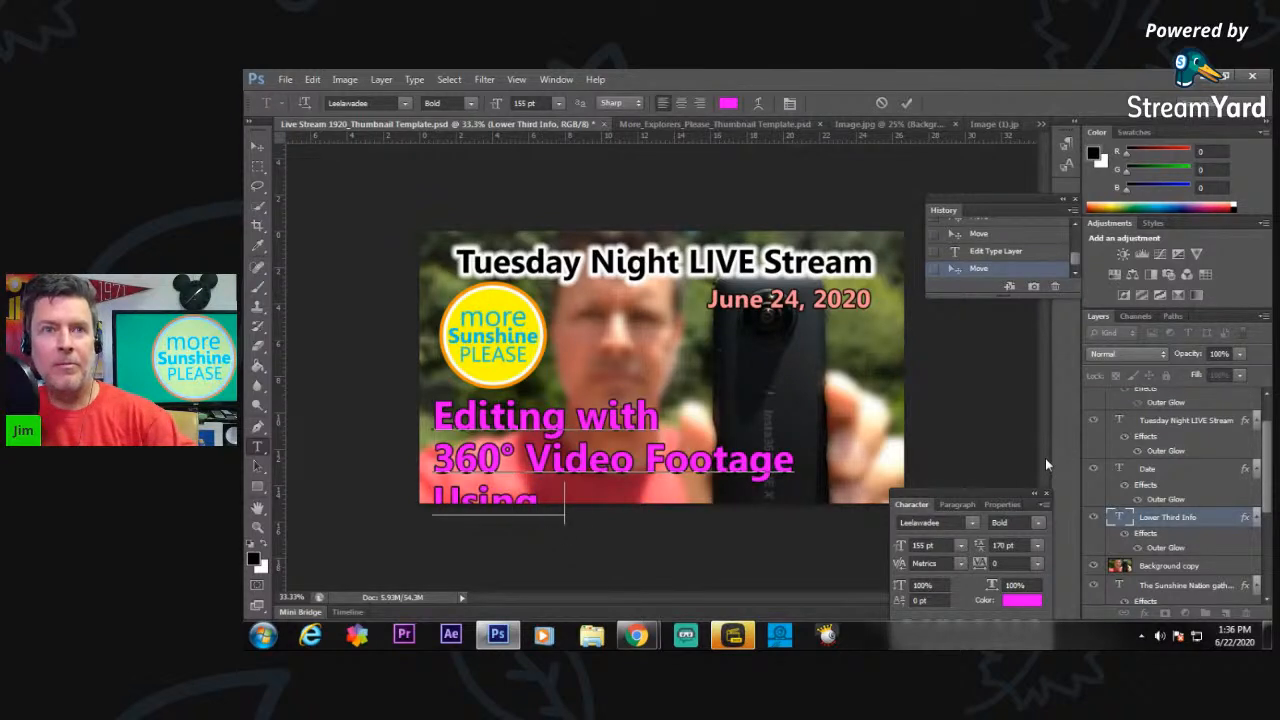
type("the In")
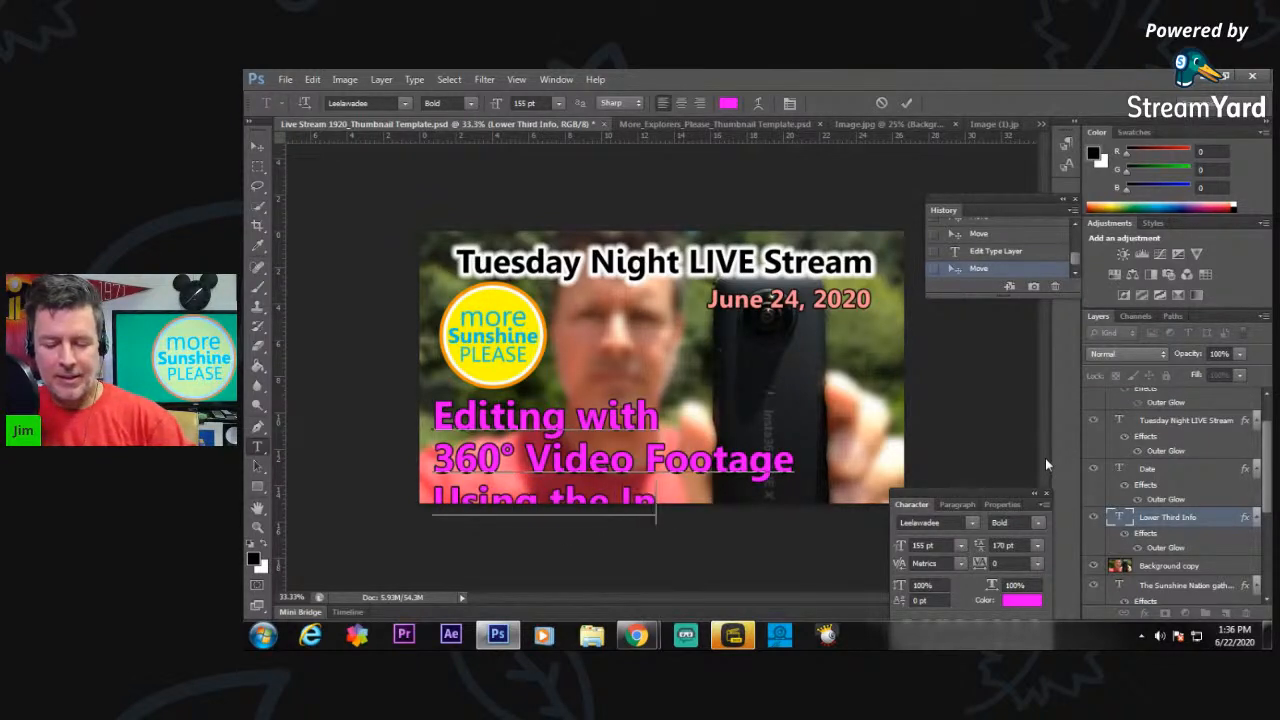
type("sta360")
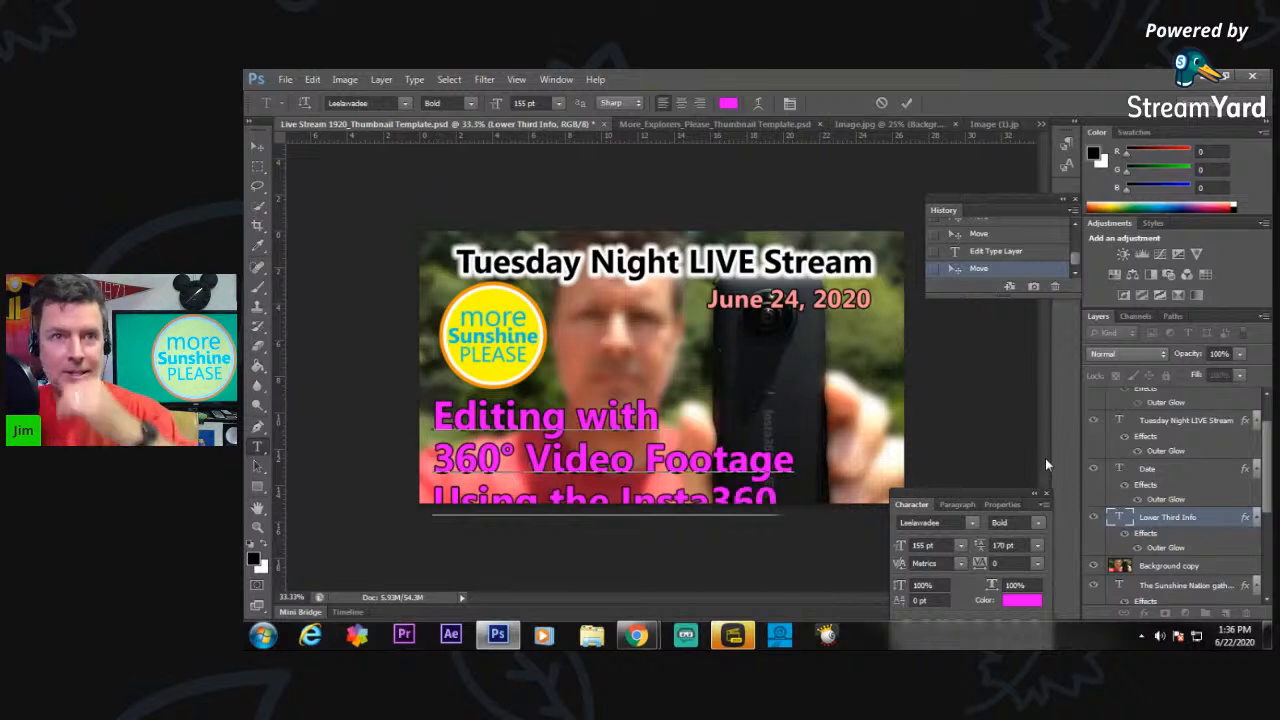
type(" ONE X")
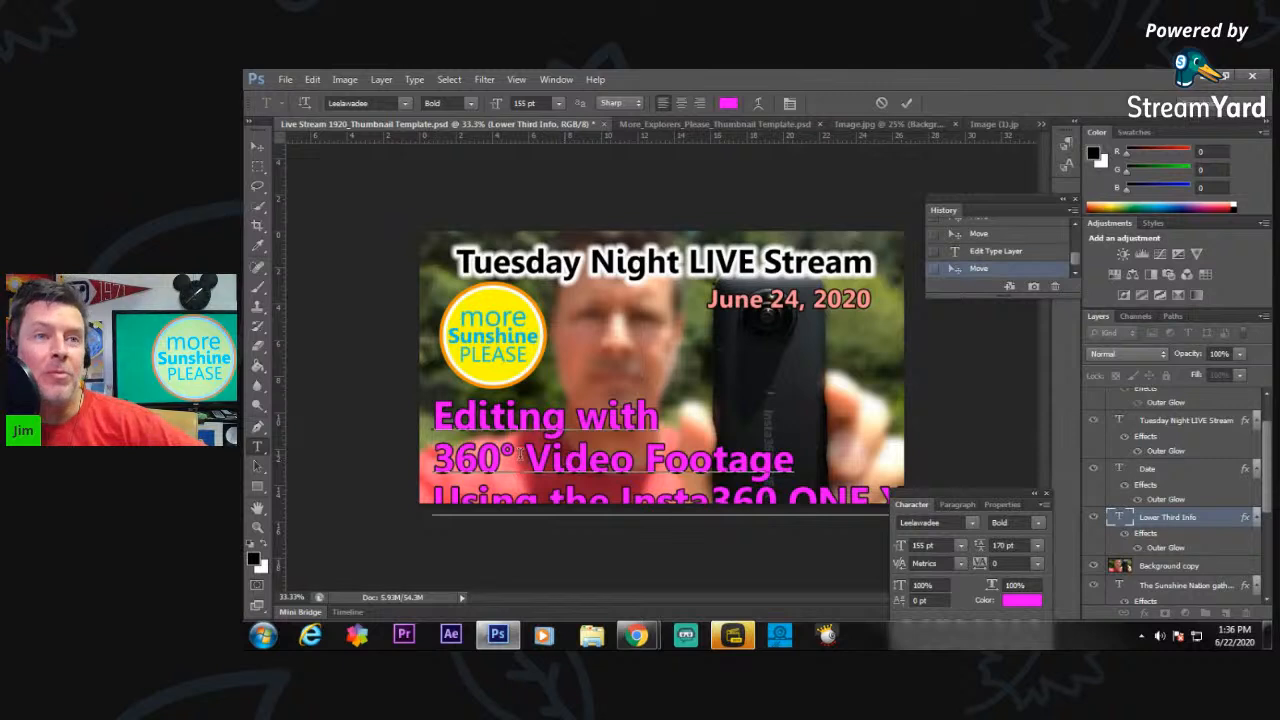
left_click(257, 146)
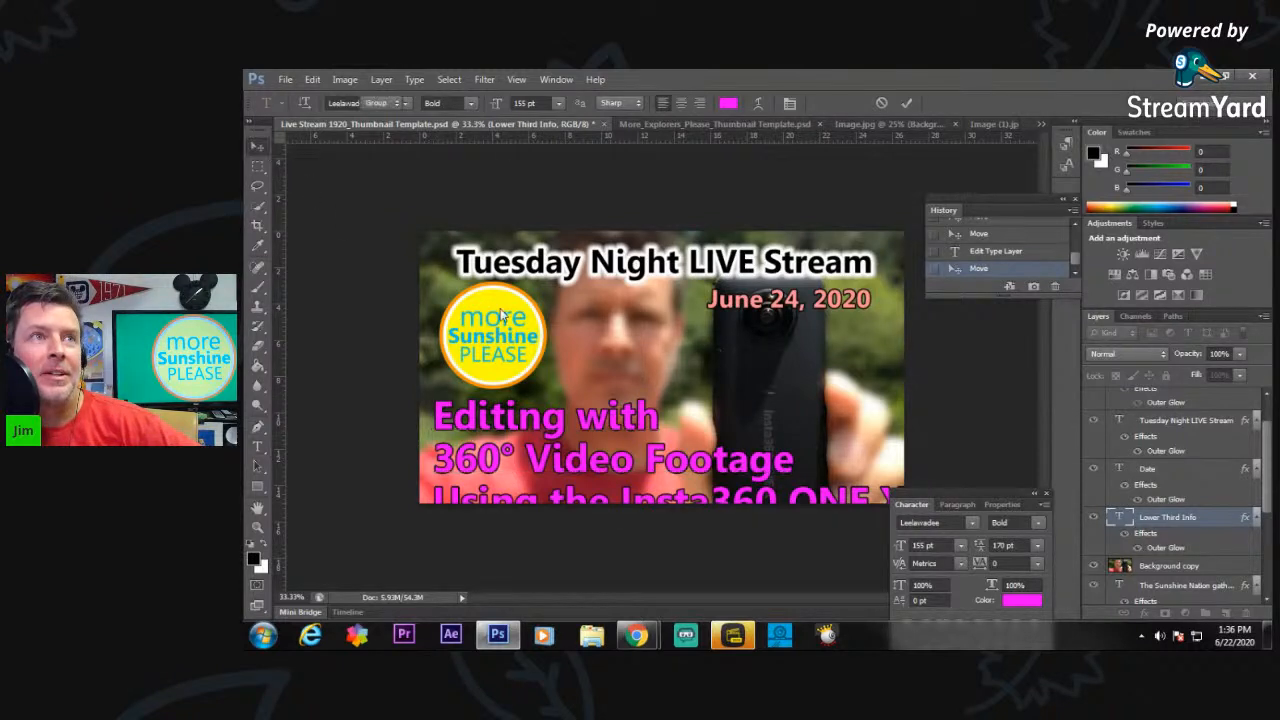
mouse_move(586, 437)
left_mouse_down()
mouse_move(586, 400)
mouse_move(587, 417)
left_mouse_up()
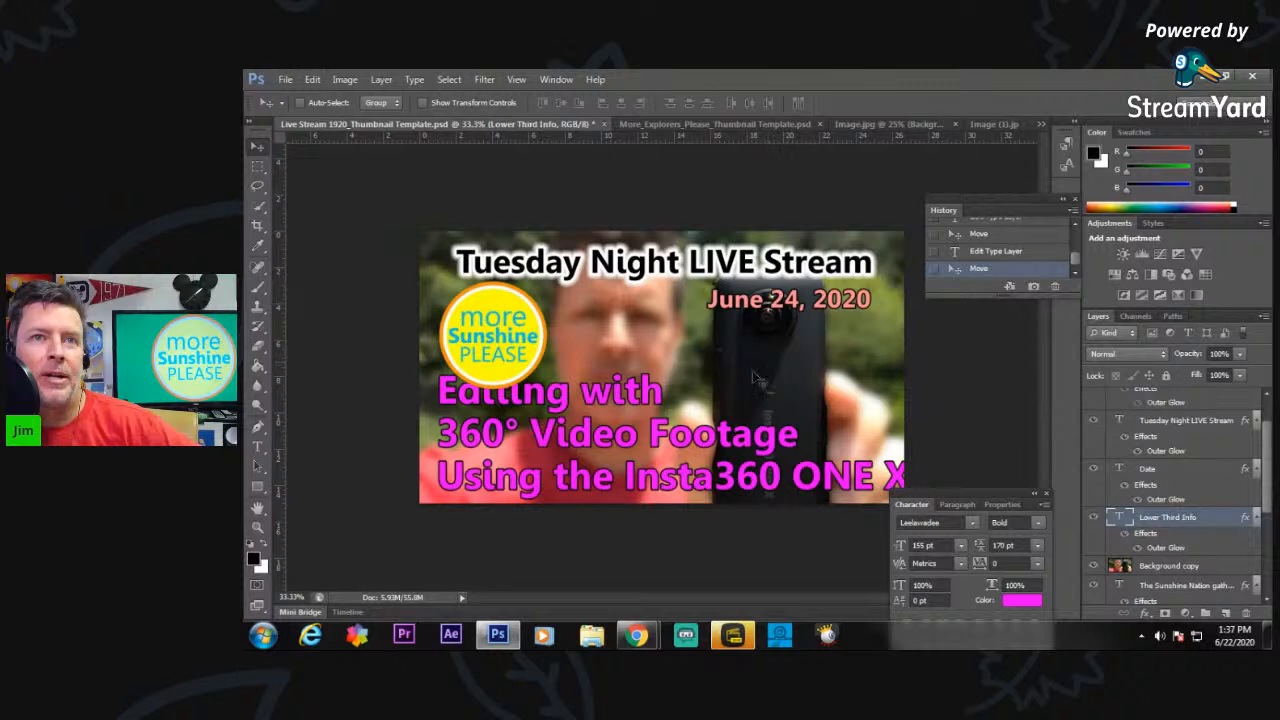
Join the first two lines of the lower third text into "Editing with 360° Video Footage".
left_click(257, 447)
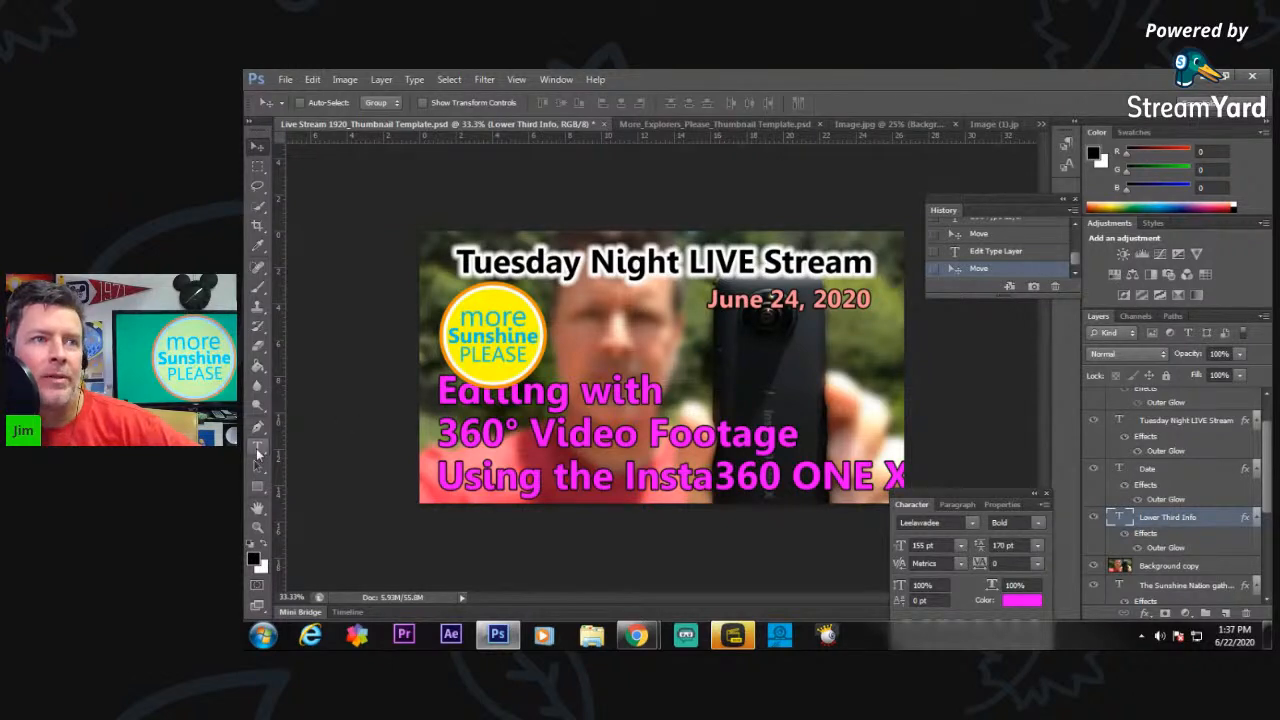
left_click(440, 435)
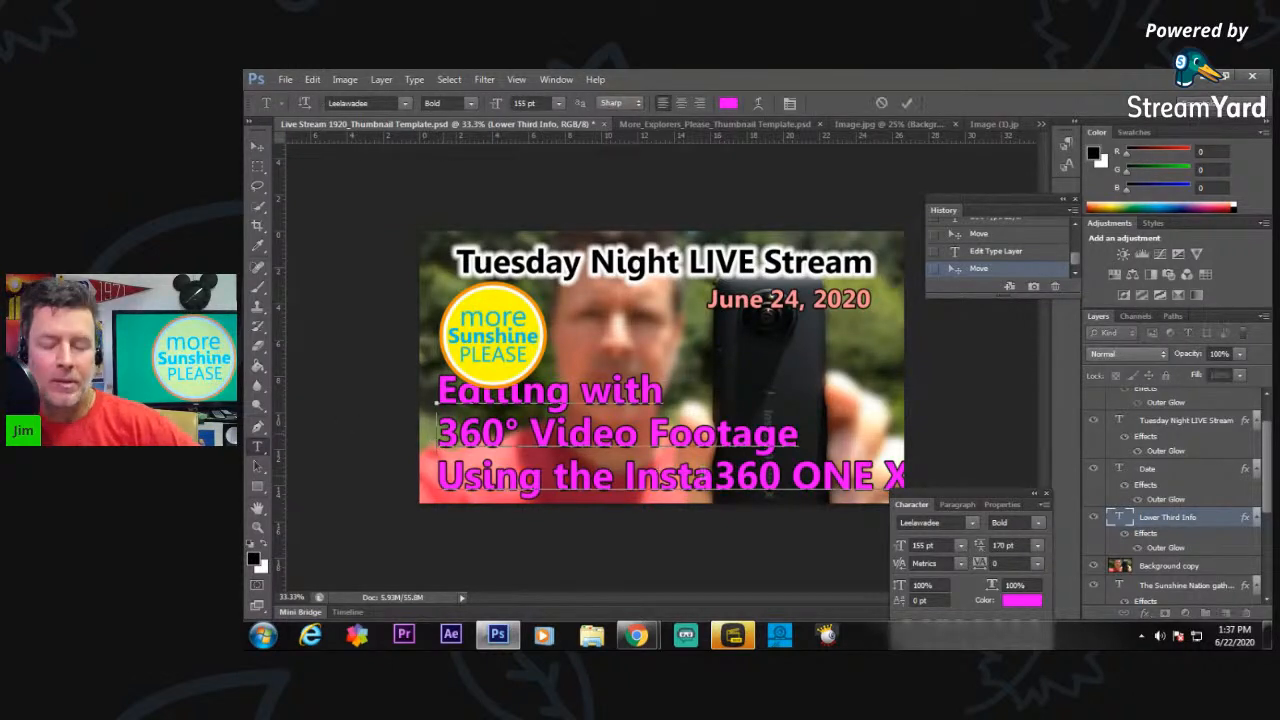
key("BackSpace")
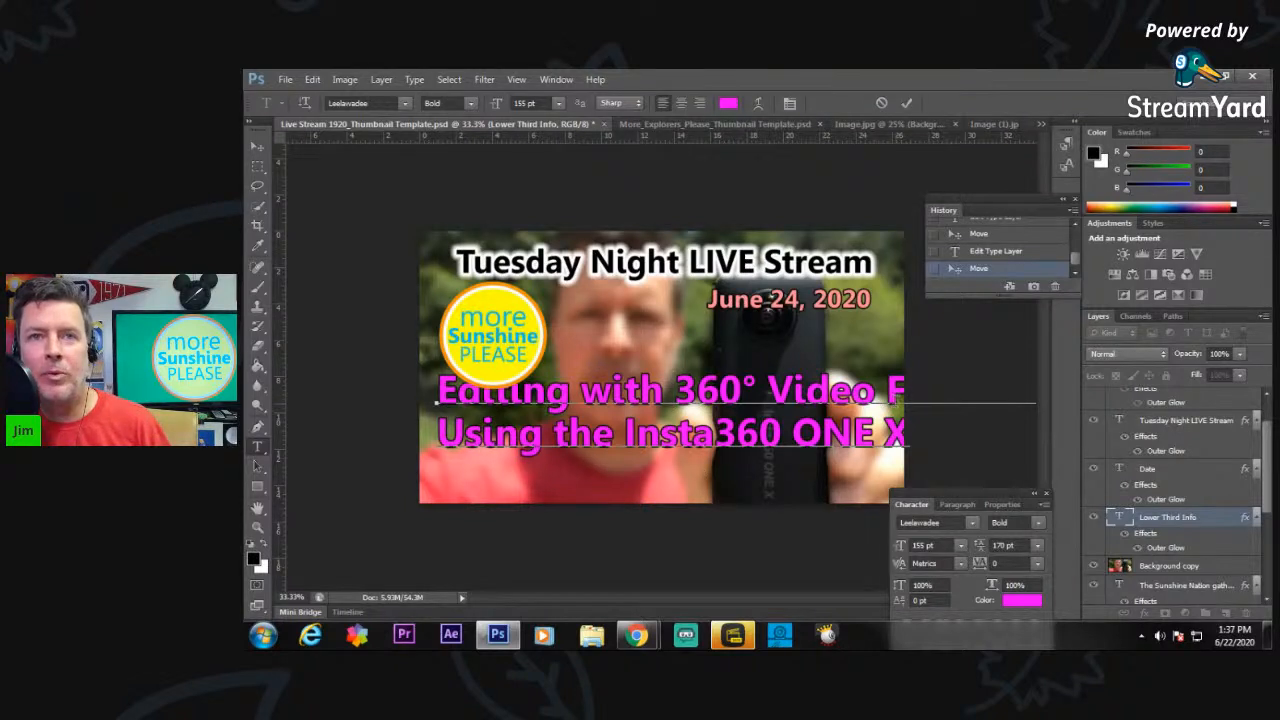
Delete the word "Footage" from the lower third text so the first line reads "Editing with 360° Video".
left_click(886, 390)
key("Return")
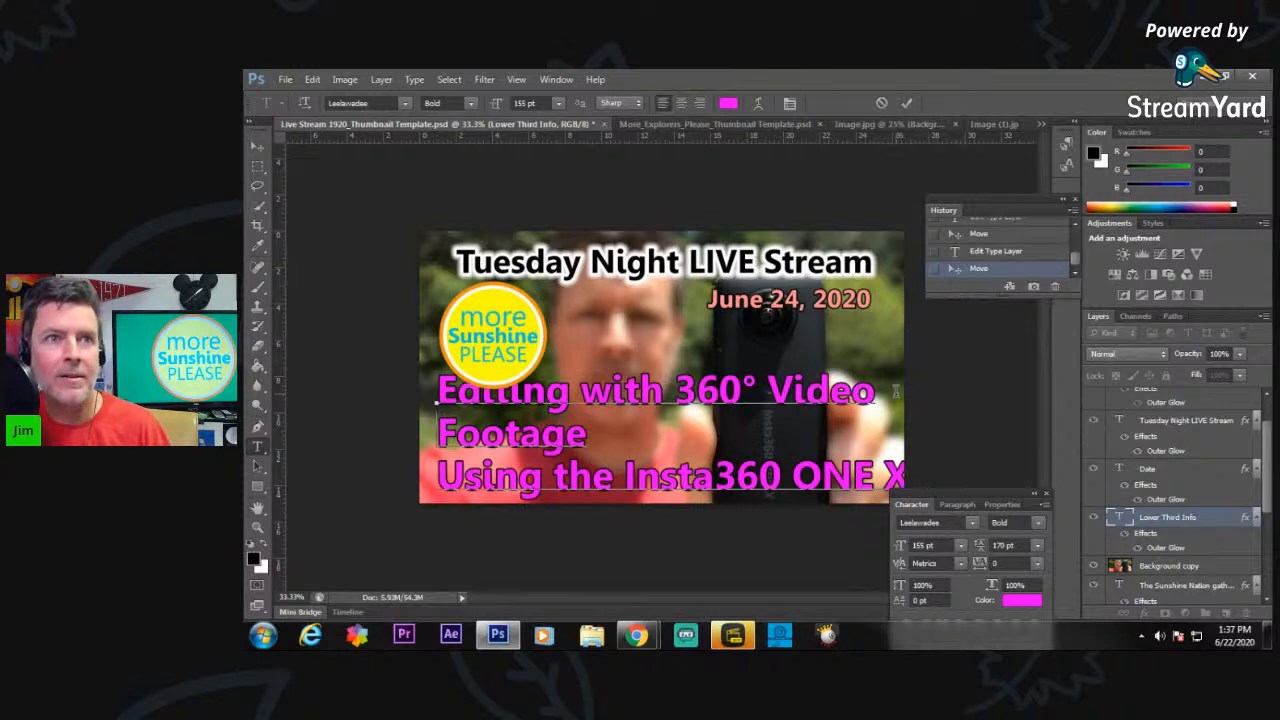
key("Delete")
key("Delete")
key("Delete")
key("Delete")
key("Delete")
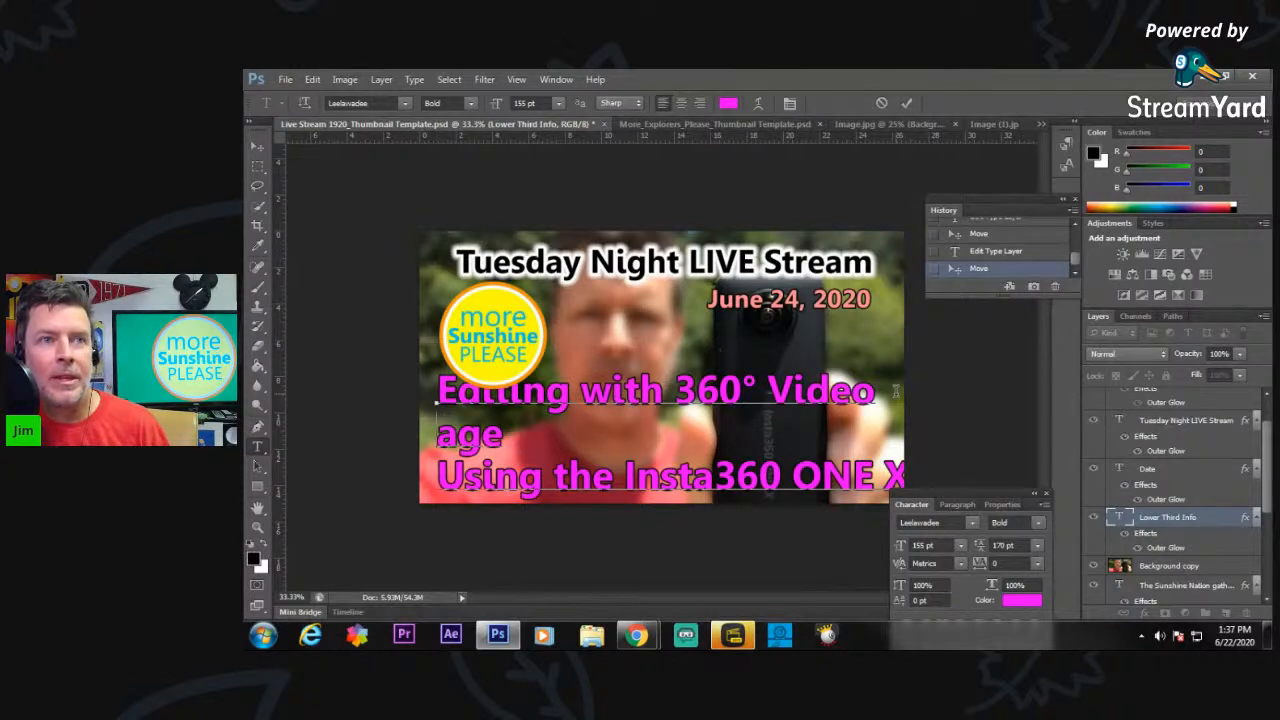
key("Delete")
key("Delete")
key("Delete")
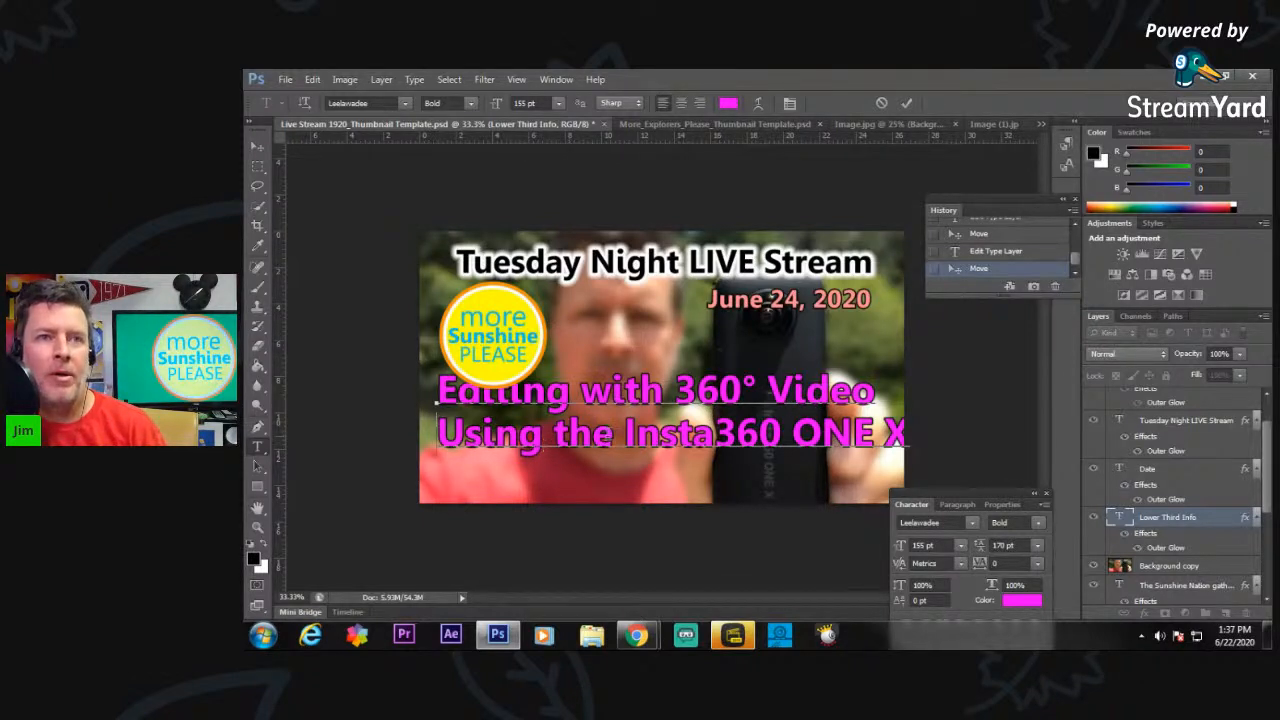
Replace "Using the" with "from" so the second line of the lower third text reads "from Insta360 ONE X".
left_click_drag(612, 438, 441, 446)
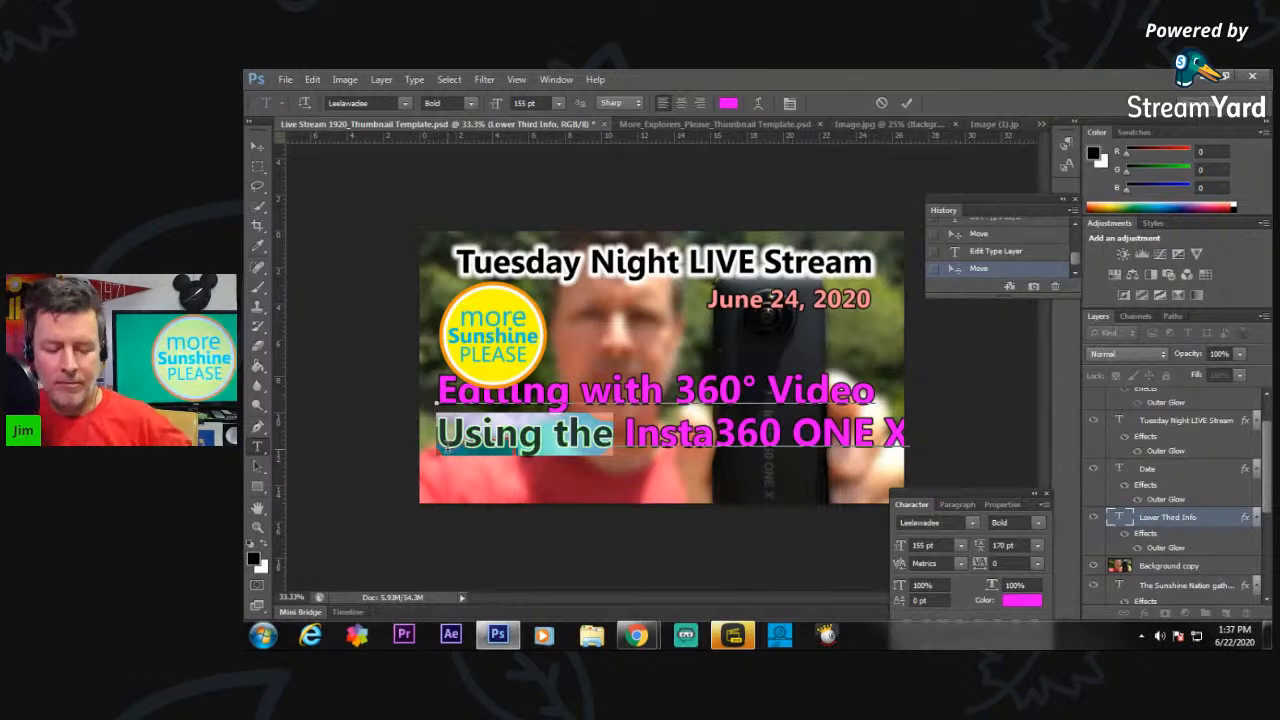
key("Right")
key("Right")
key("Right")
key("Right")
type("from")
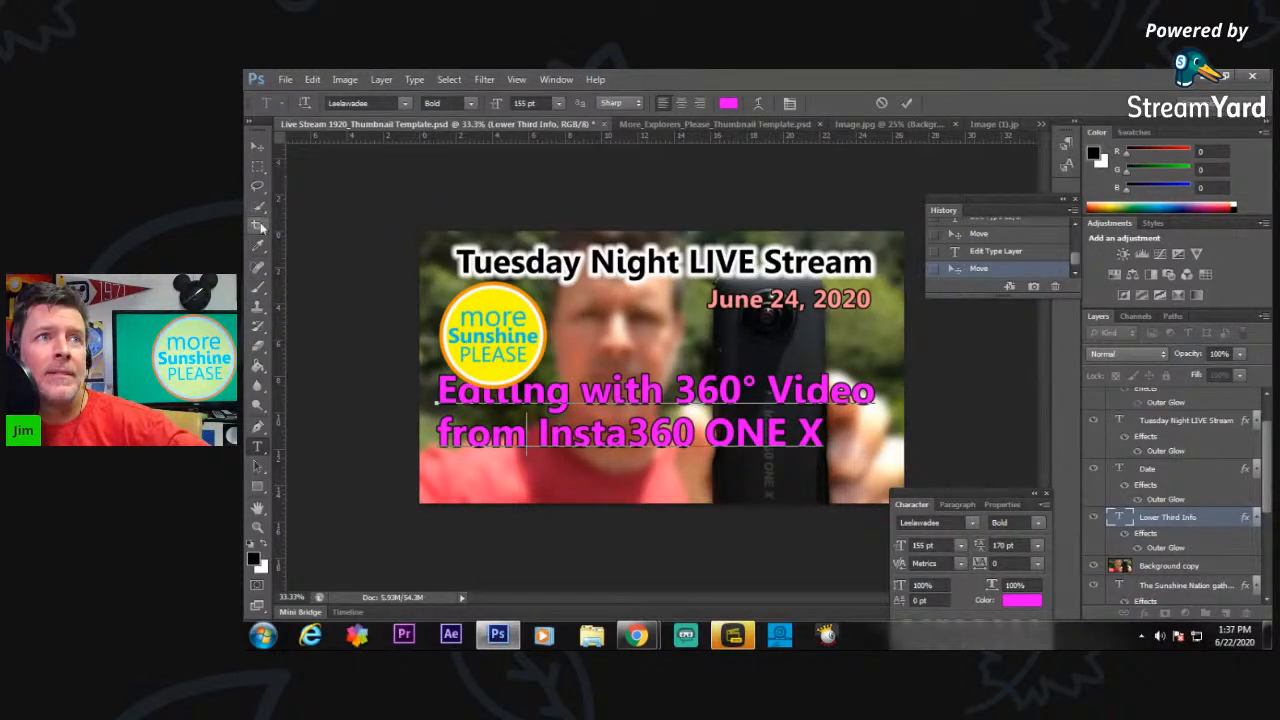
Move the two-line lower third text down below the round logo and centre it roughly across the image.
left_click(257, 147)
left_click_drag(557, 403, 573, 430)
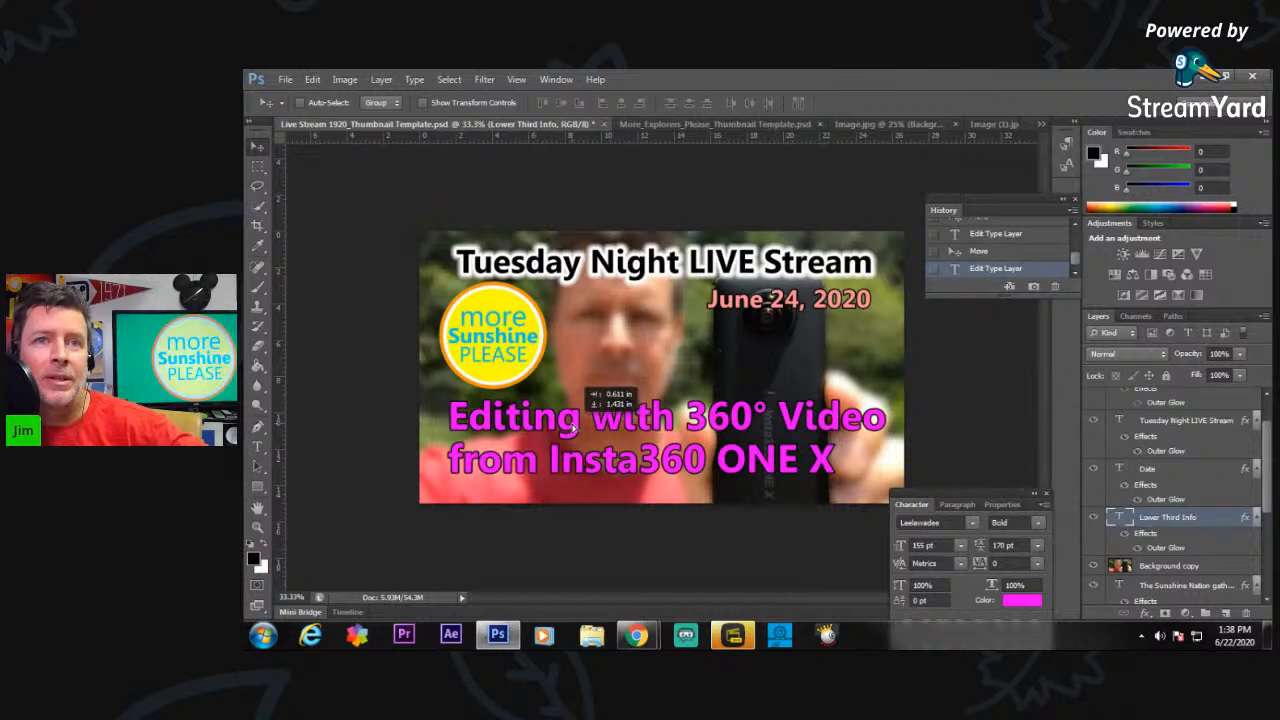
left_click_drag(574, 428, 575, 428)
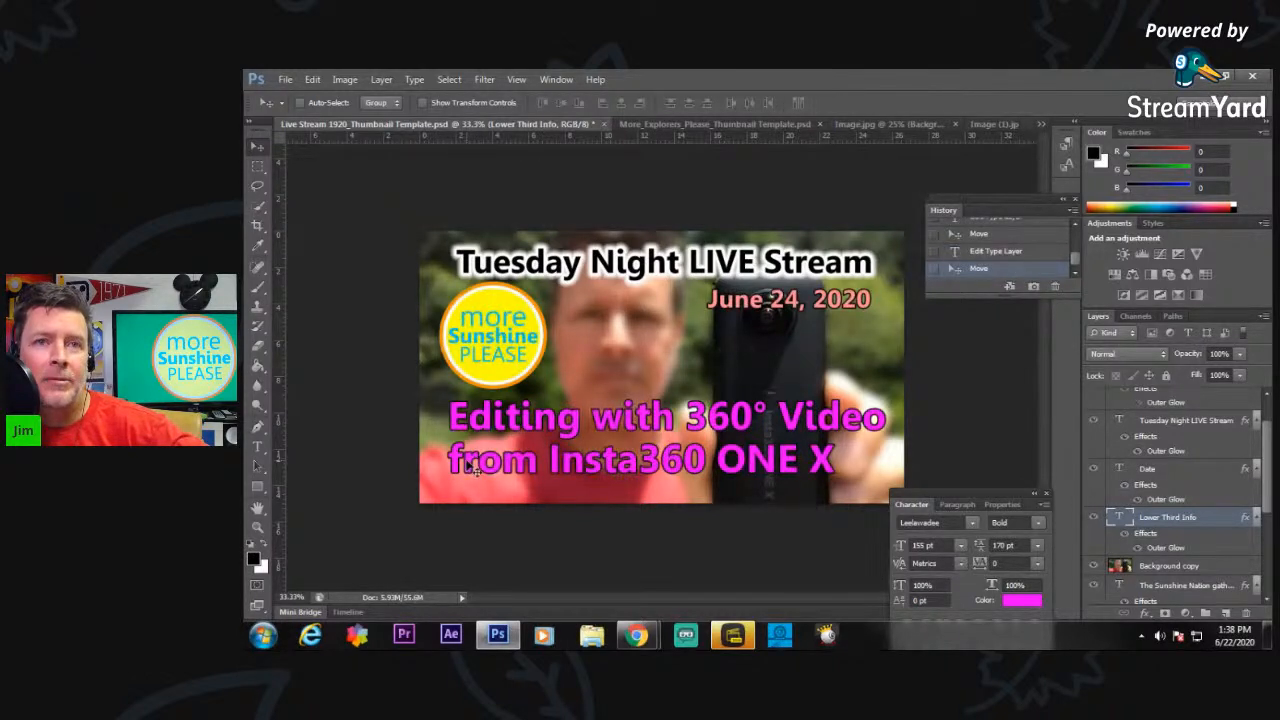
left_click_drag(536, 431, 535, 429)
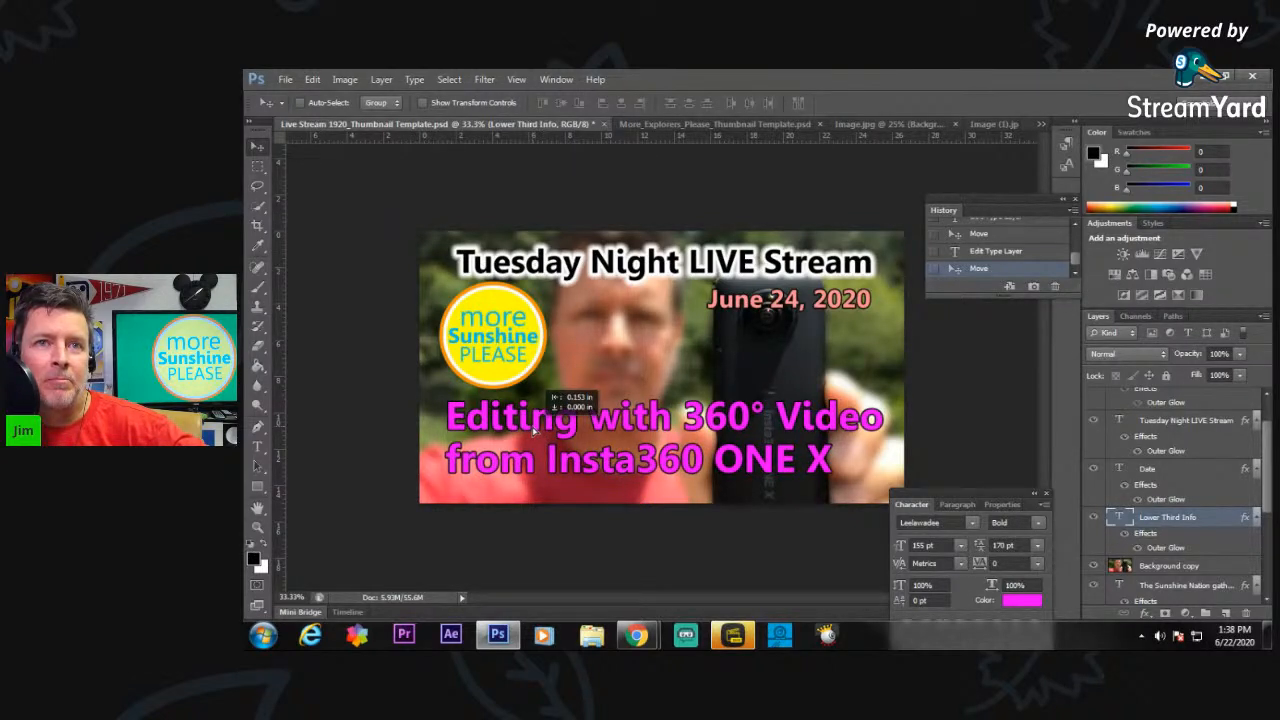
left_click_drag(535, 430, 535, 430)
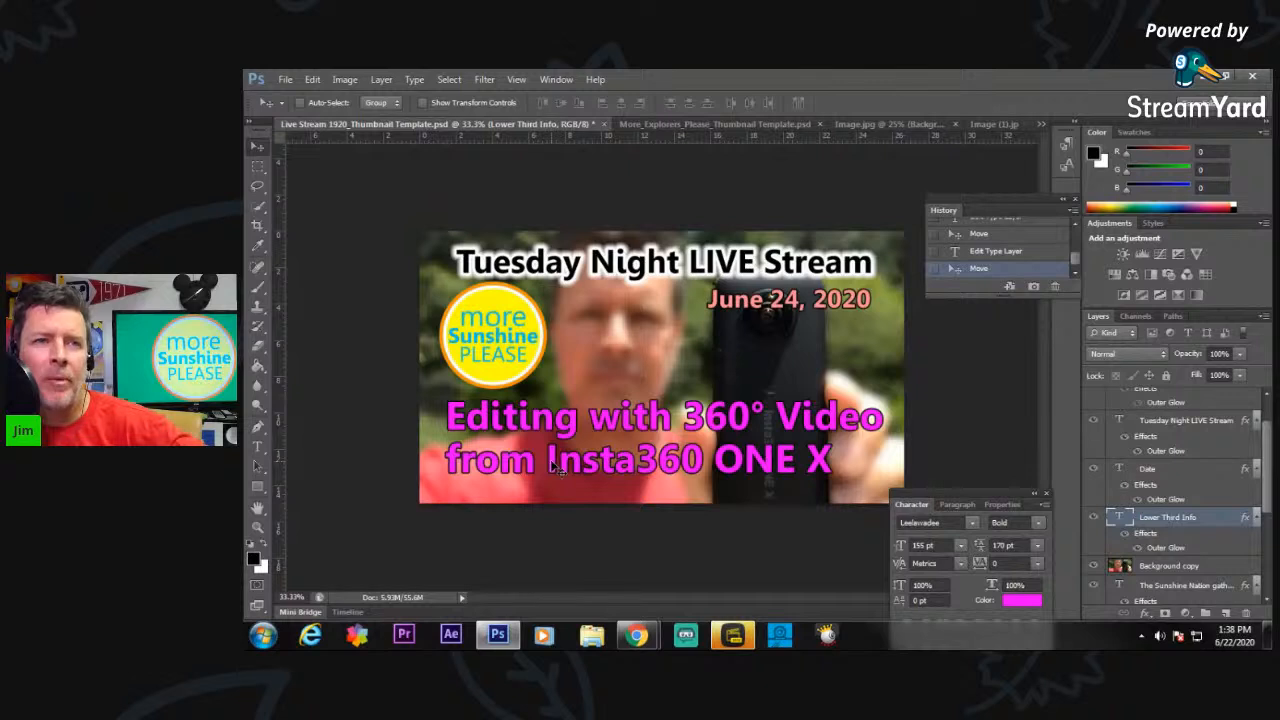
Delete the word "from" so the second line of the lower third text reads "Insta360 ONE X".
left_click(259, 450)
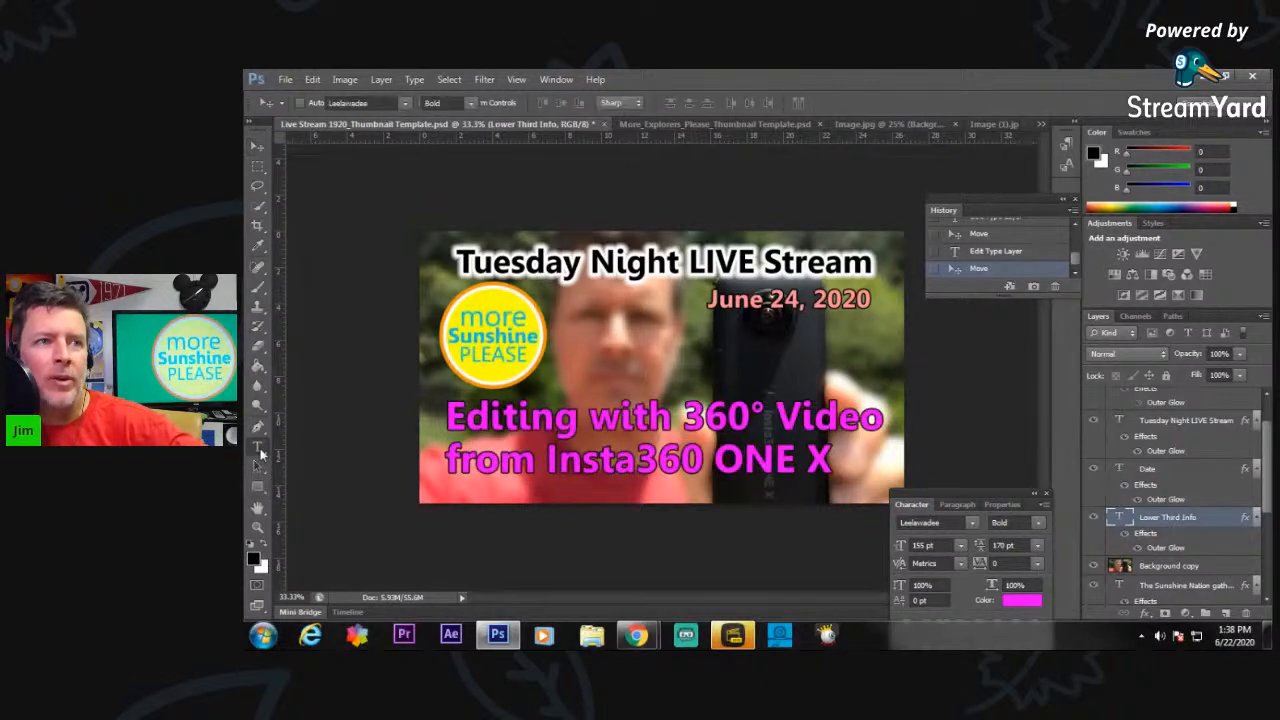
left_click(546, 468)
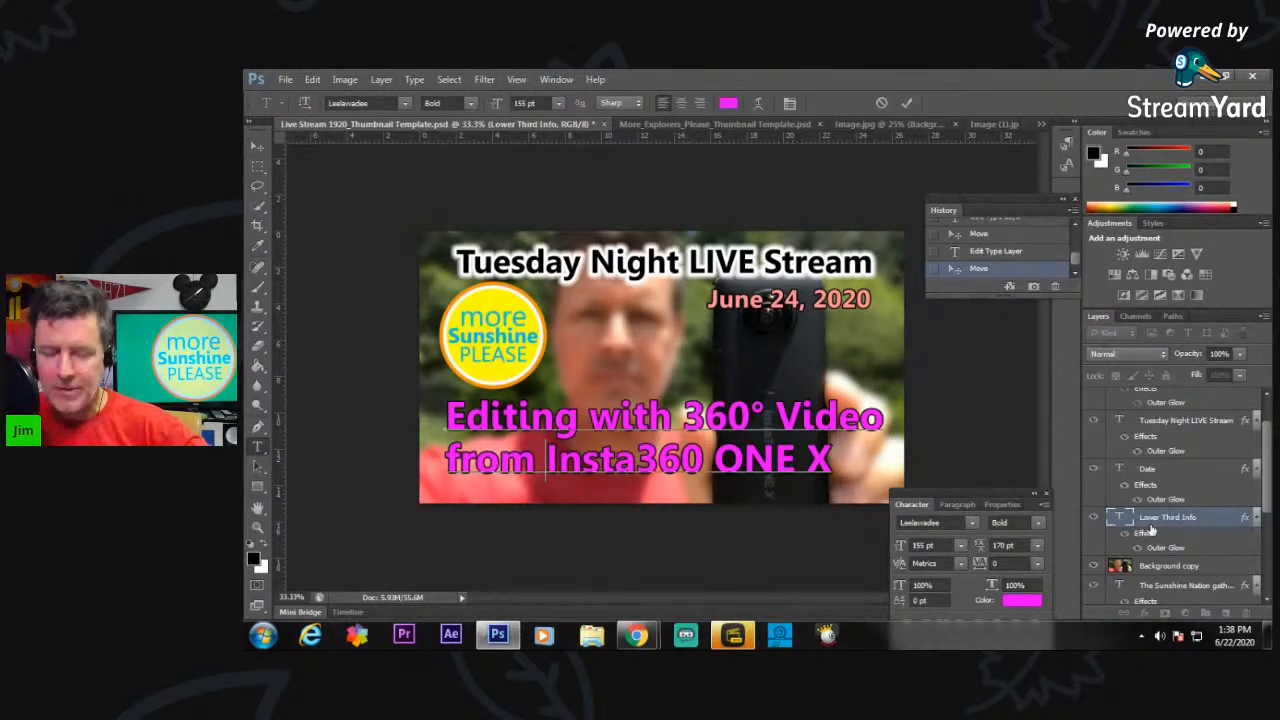
key("BackSpace")
key("BackSpace")
key("BackSpace")
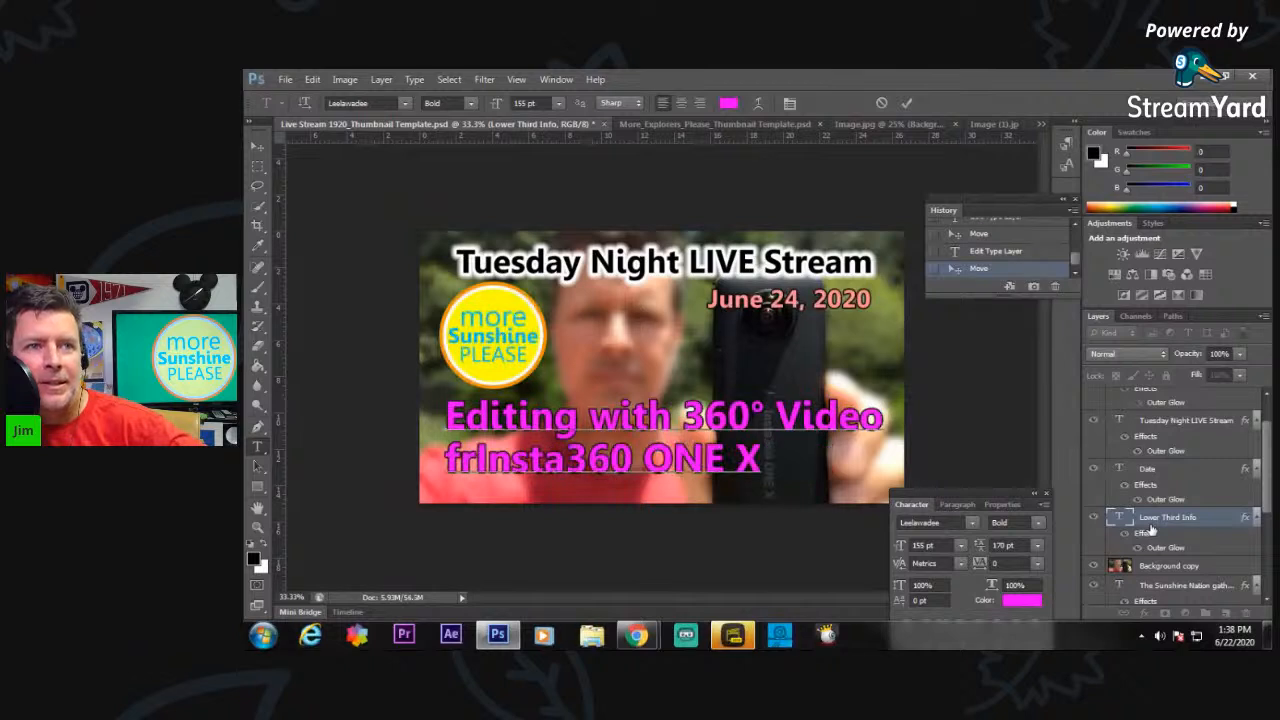
key("BackSpace")
key("BackSpace")
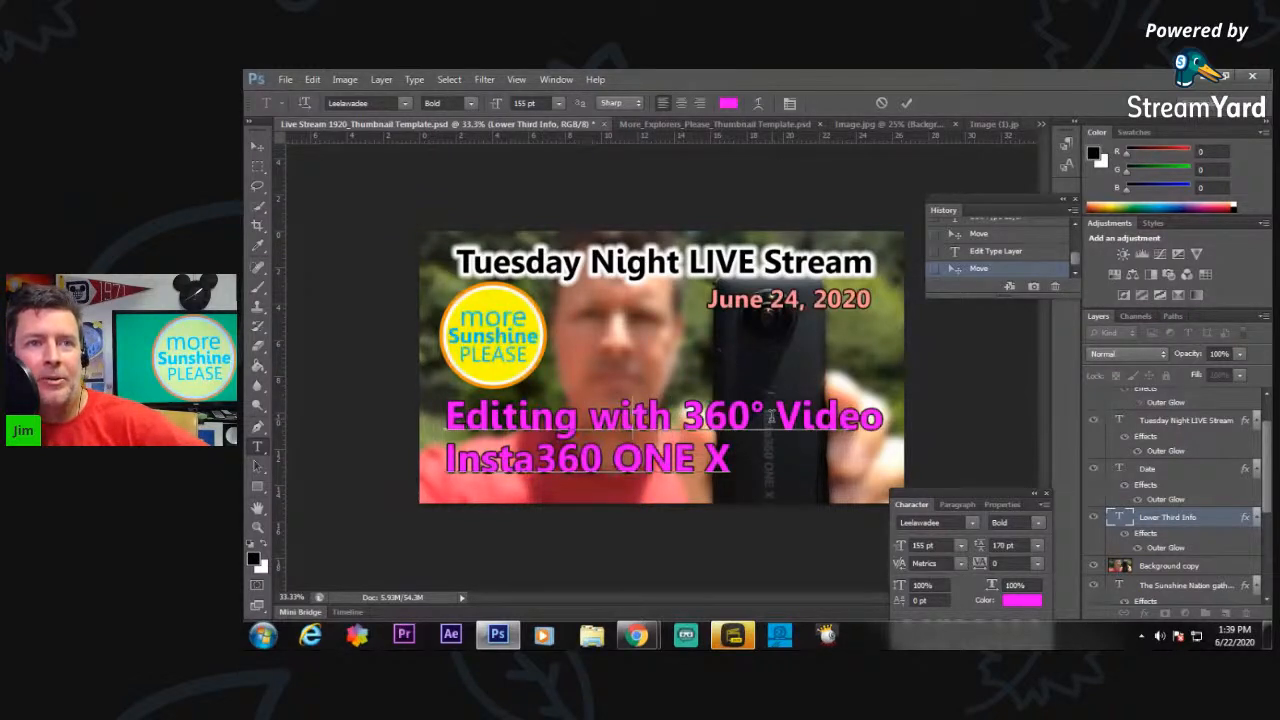
Shift the word "with" to the second line so the text reads "Editing 360° Video" above "with Insta360 ONE X".
key("BackSpace")
key("BackSpace")
key("BackSpace")
key("BackSpace")
key("BackSpace")
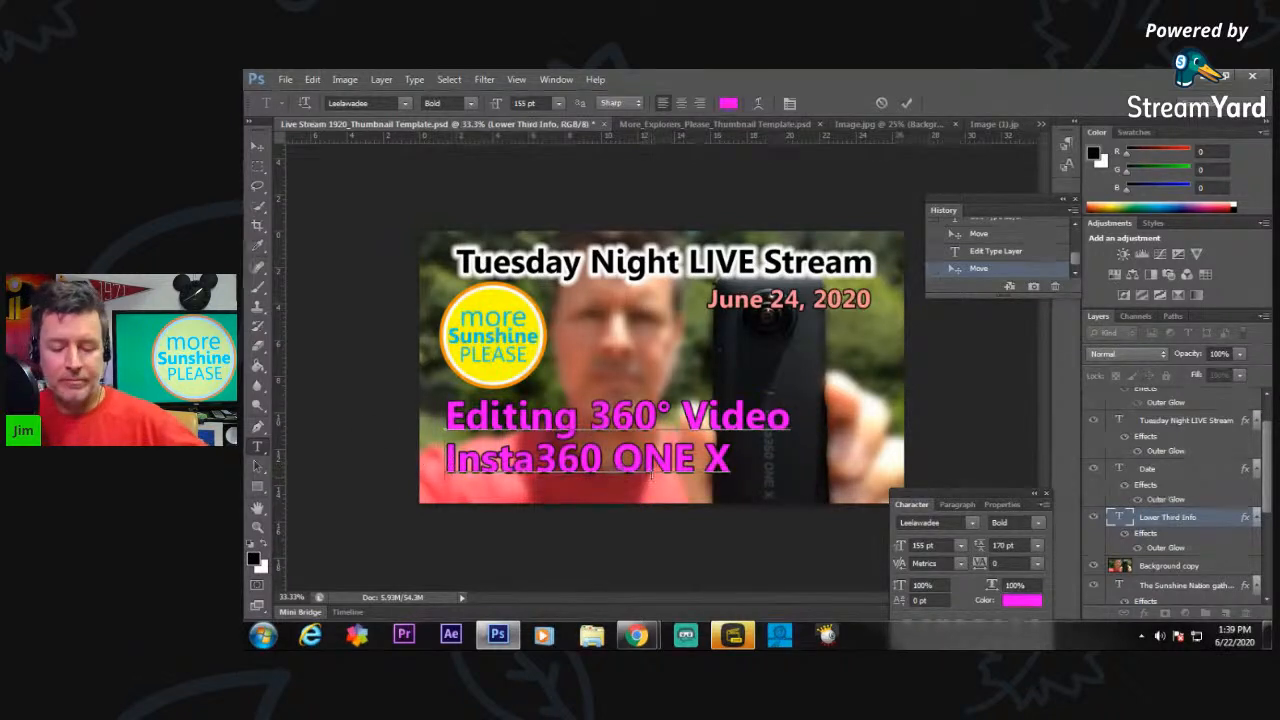
type("with")
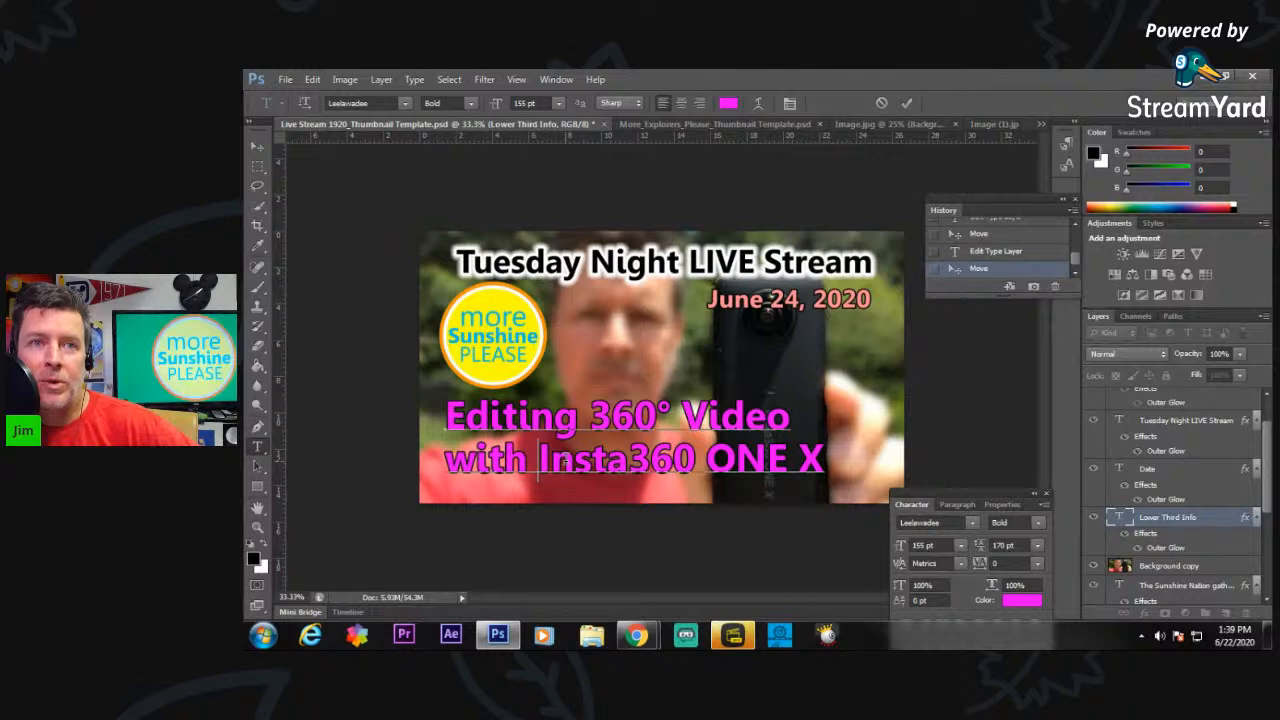
Delete the word "with" from the start of the second lower third line.
key("Left")
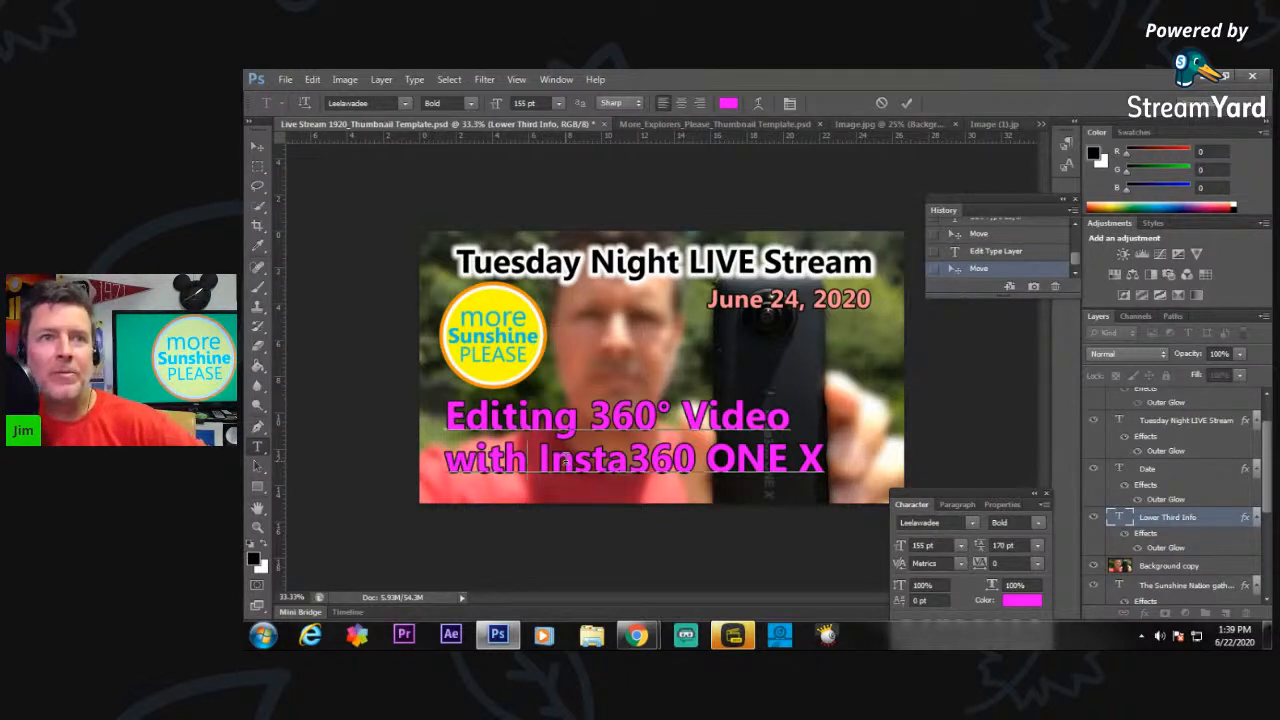
key("BackSpace")
key("BackSpace")
key("BackSpace")
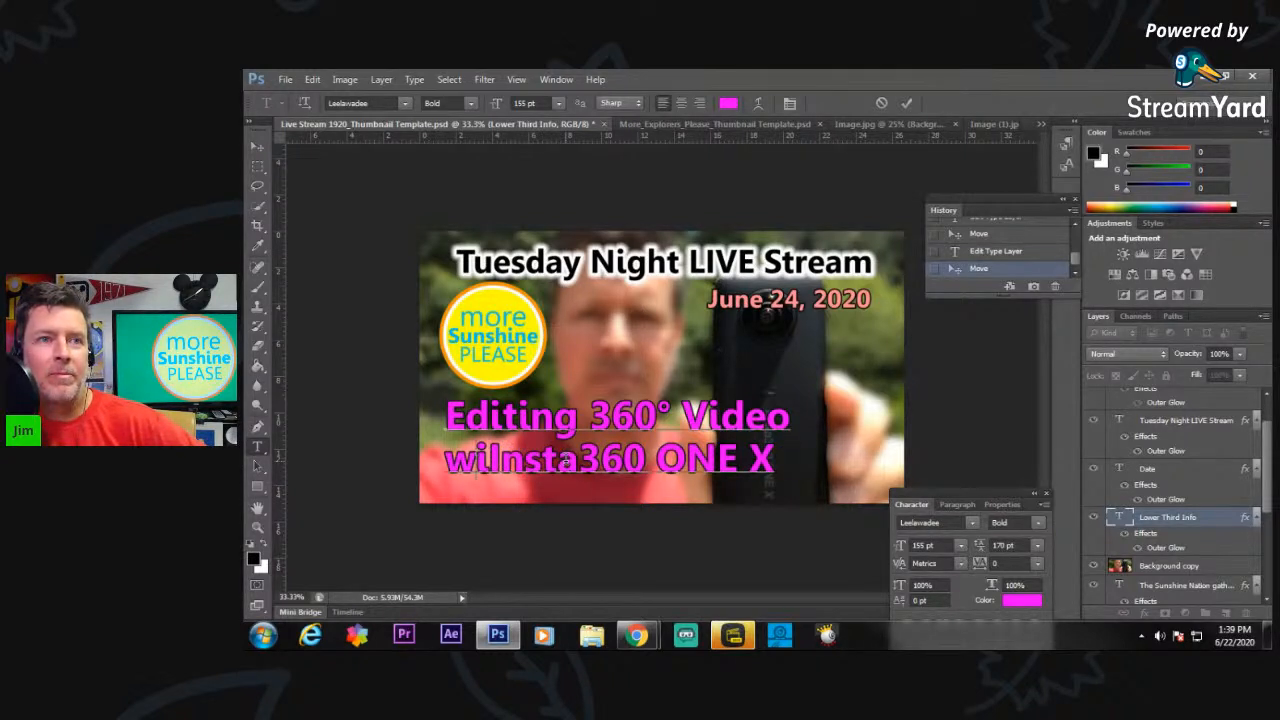
key("BackSpace")
key("BackSpace")
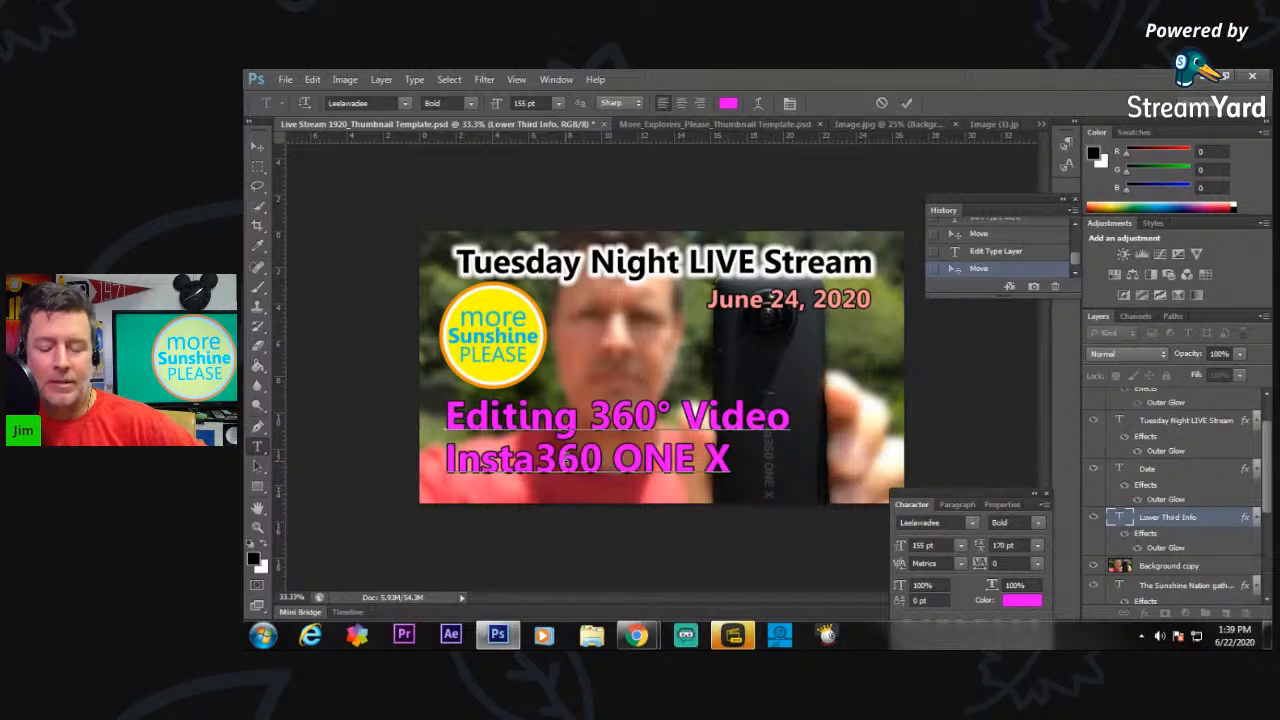
Enclose the second line of the lower third text in parentheses so it reads "(Insta360 ONE X)".
type("(")
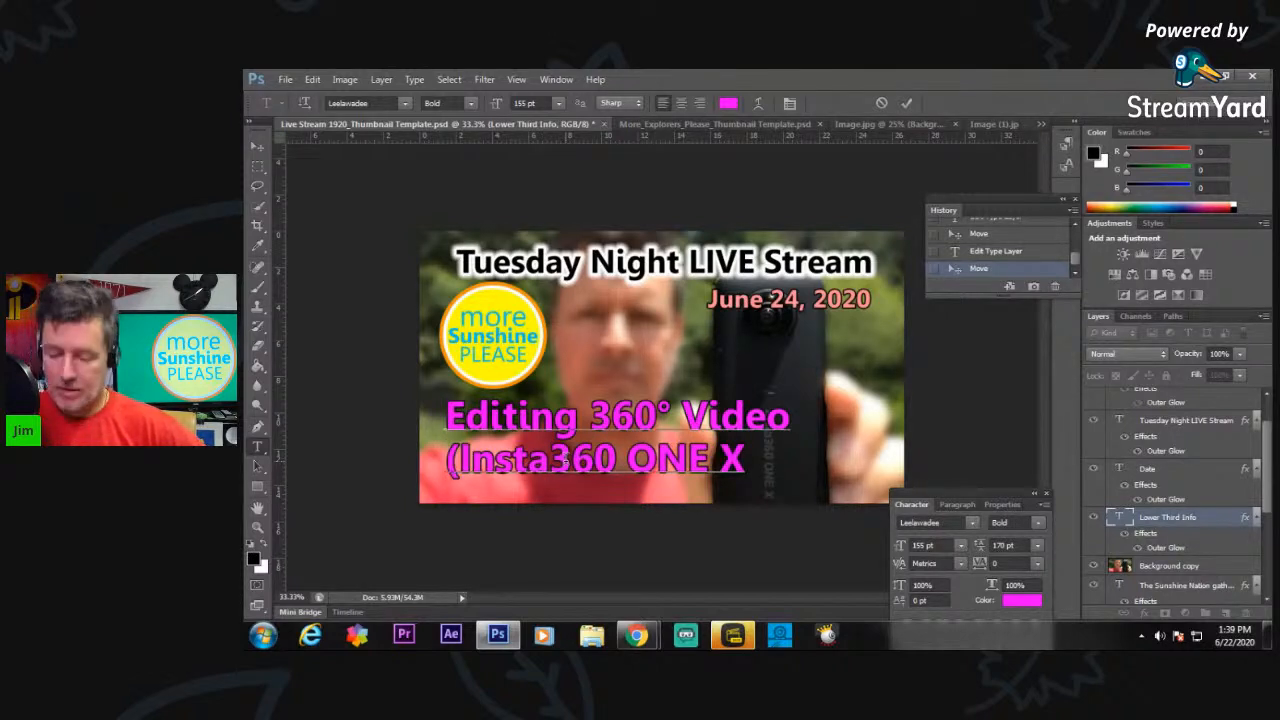
key("Right")
key("Right")
key("Right")
key("Right")
key("Right")
key("Right")
key("Right")
key("Right")
key("Right")
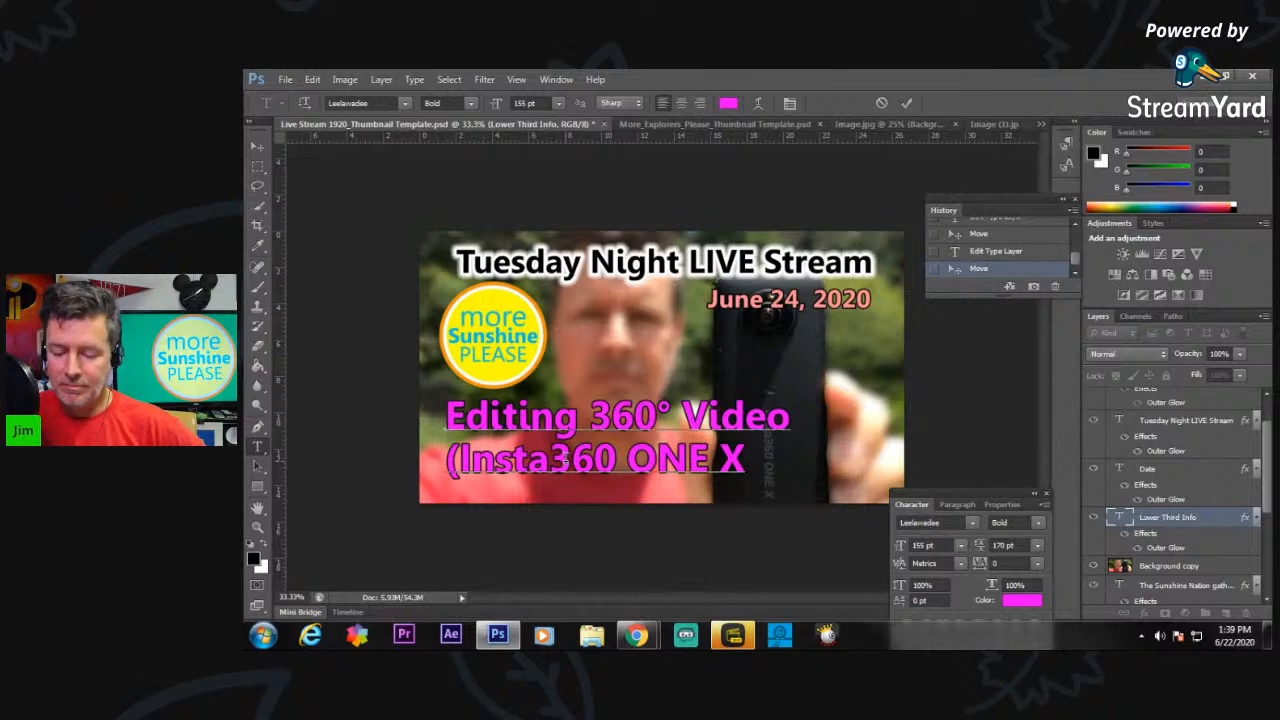
type(")")
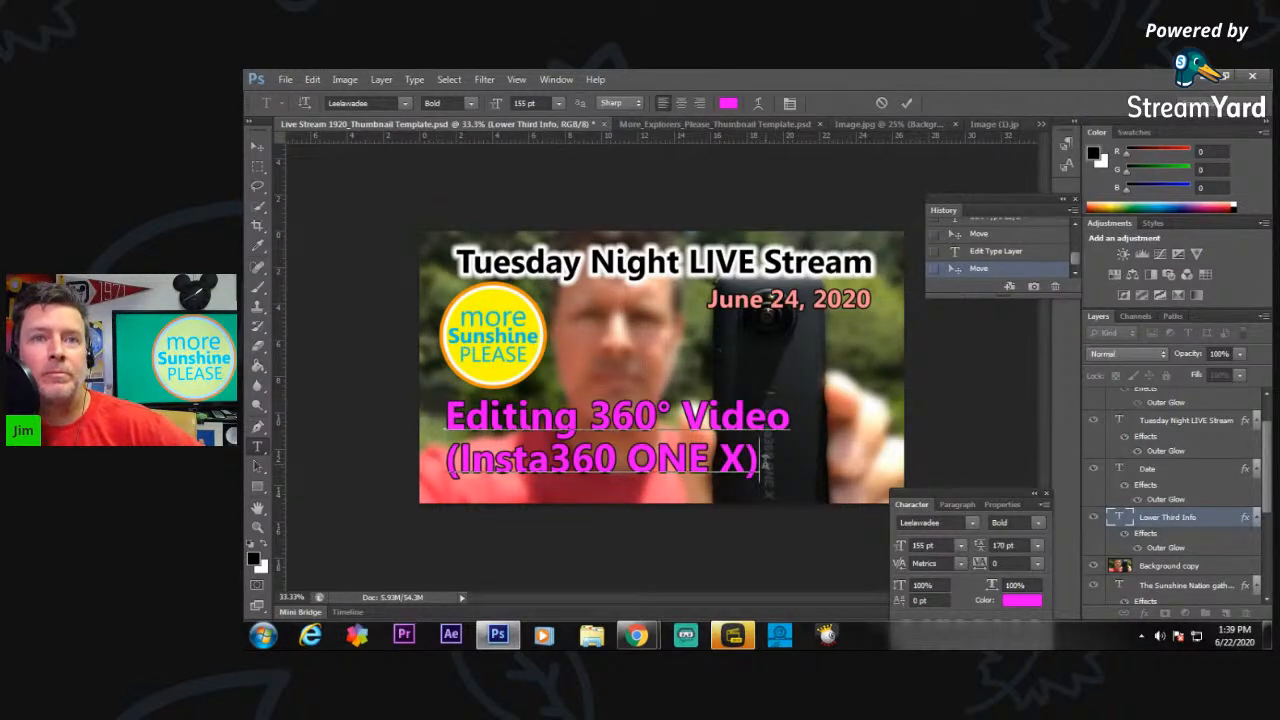
Recolor the whole lower third text with the yellow (ffff01) sampled from the round logo and commit the text edit.
left_click_drag(762, 460, 400, 424)
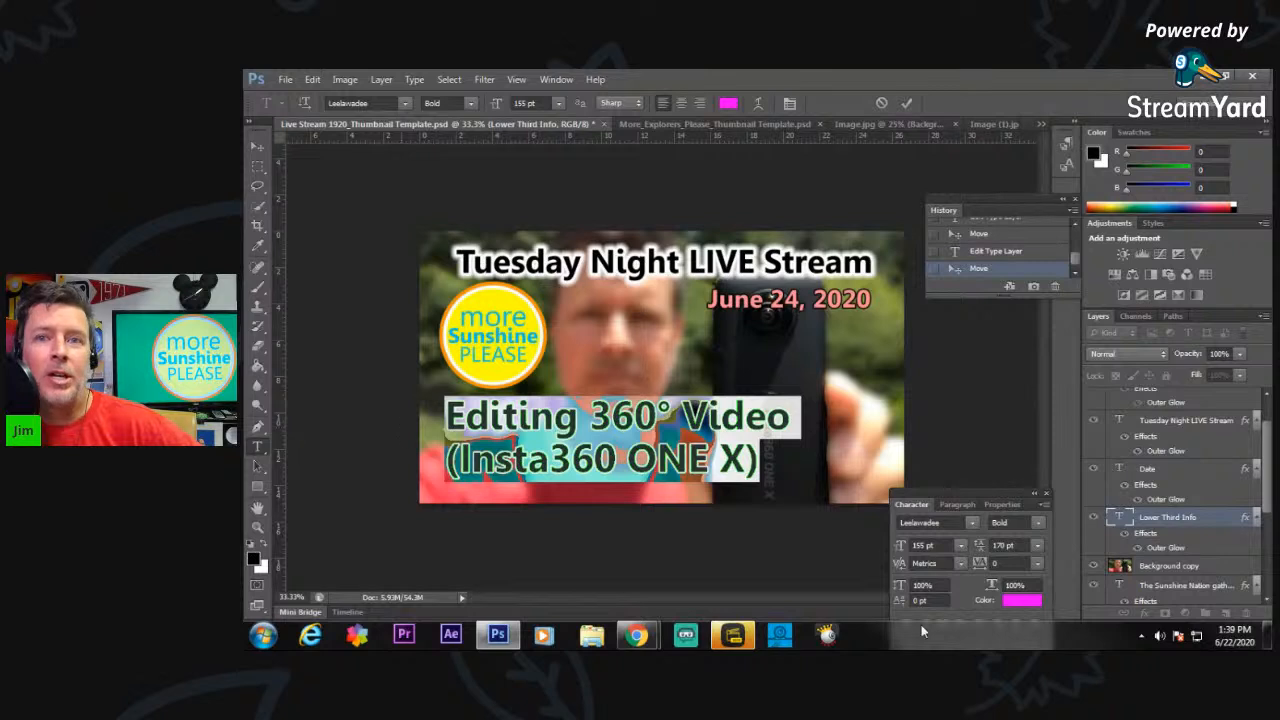
left_click(1035, 598)
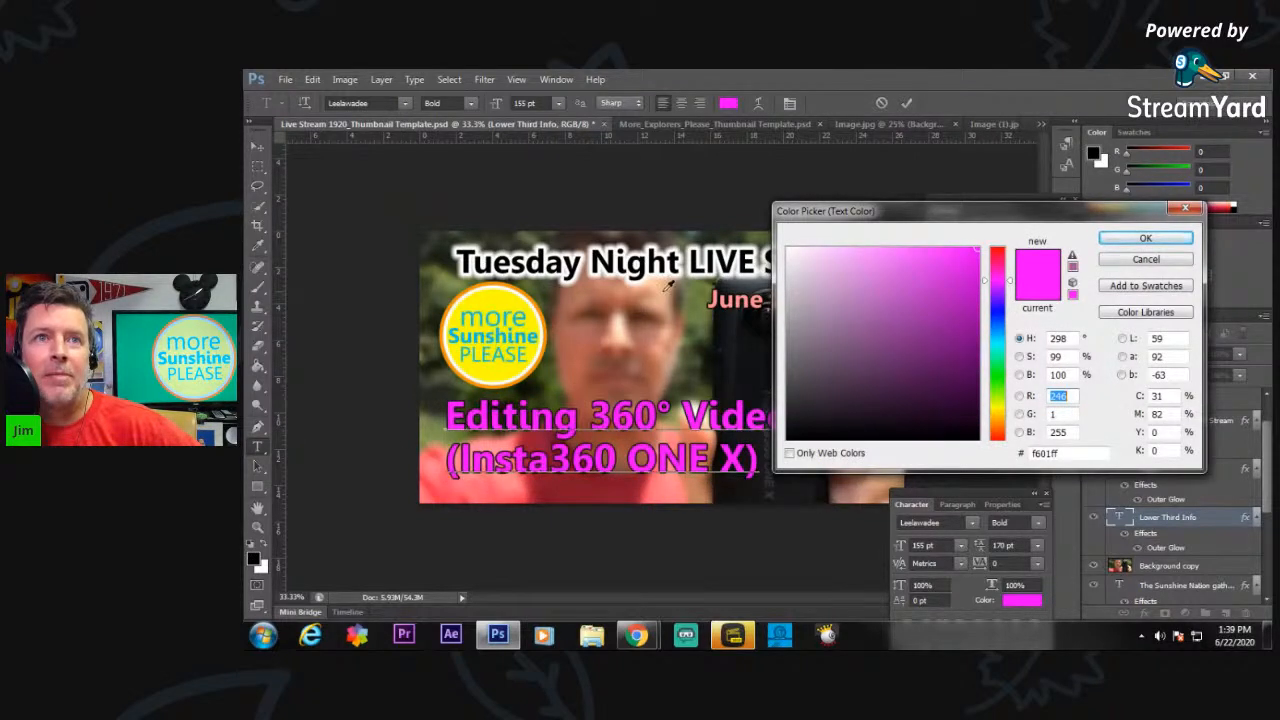
left_click(700, 292)
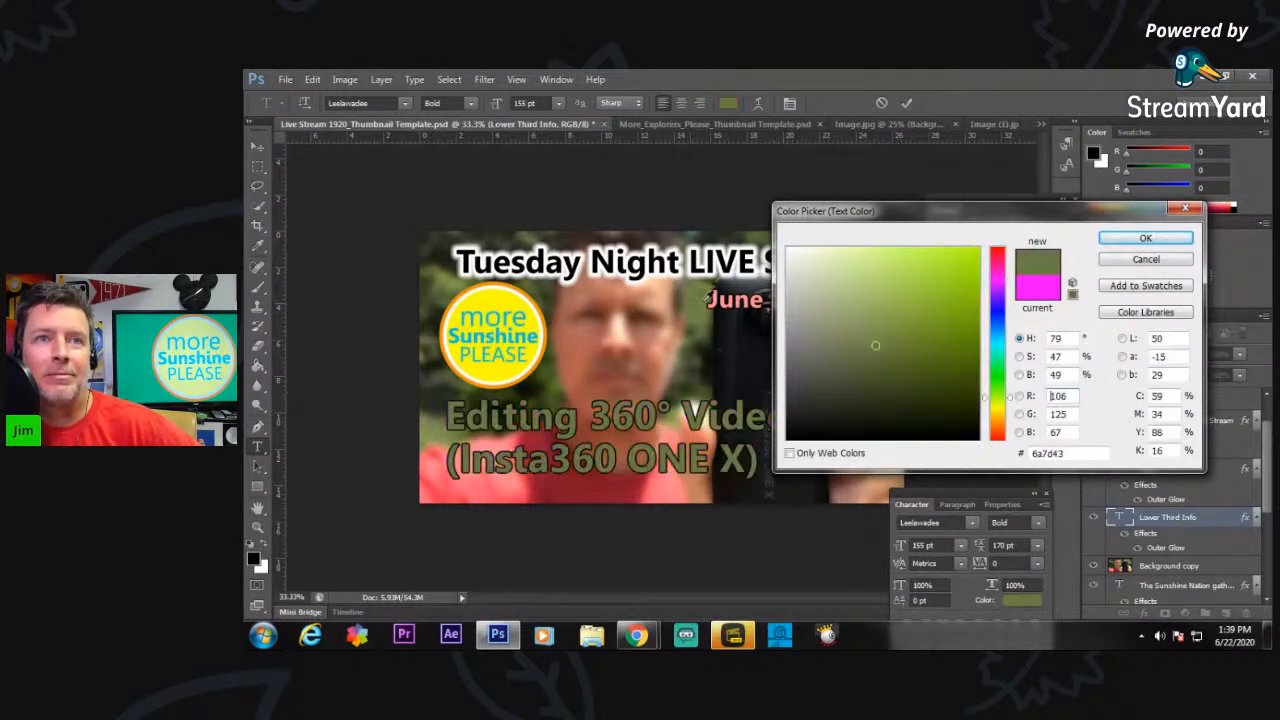
left_click(662, 349)
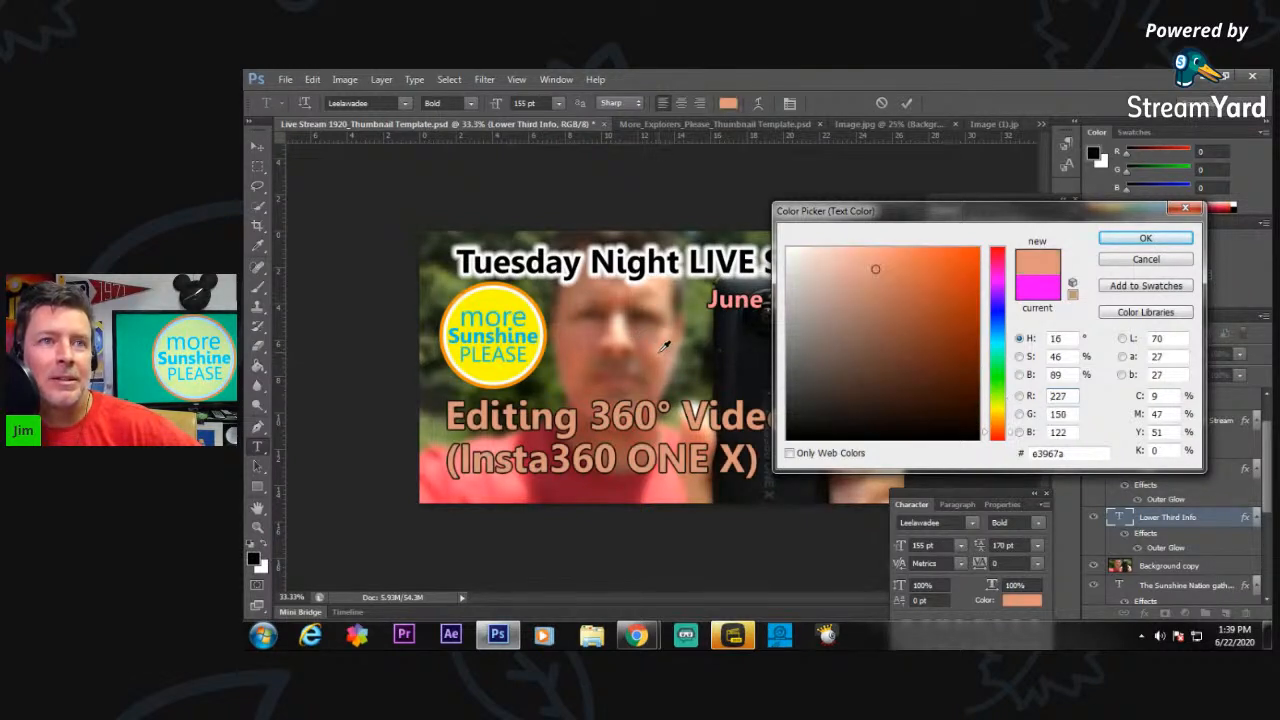
left_click(489, 370)
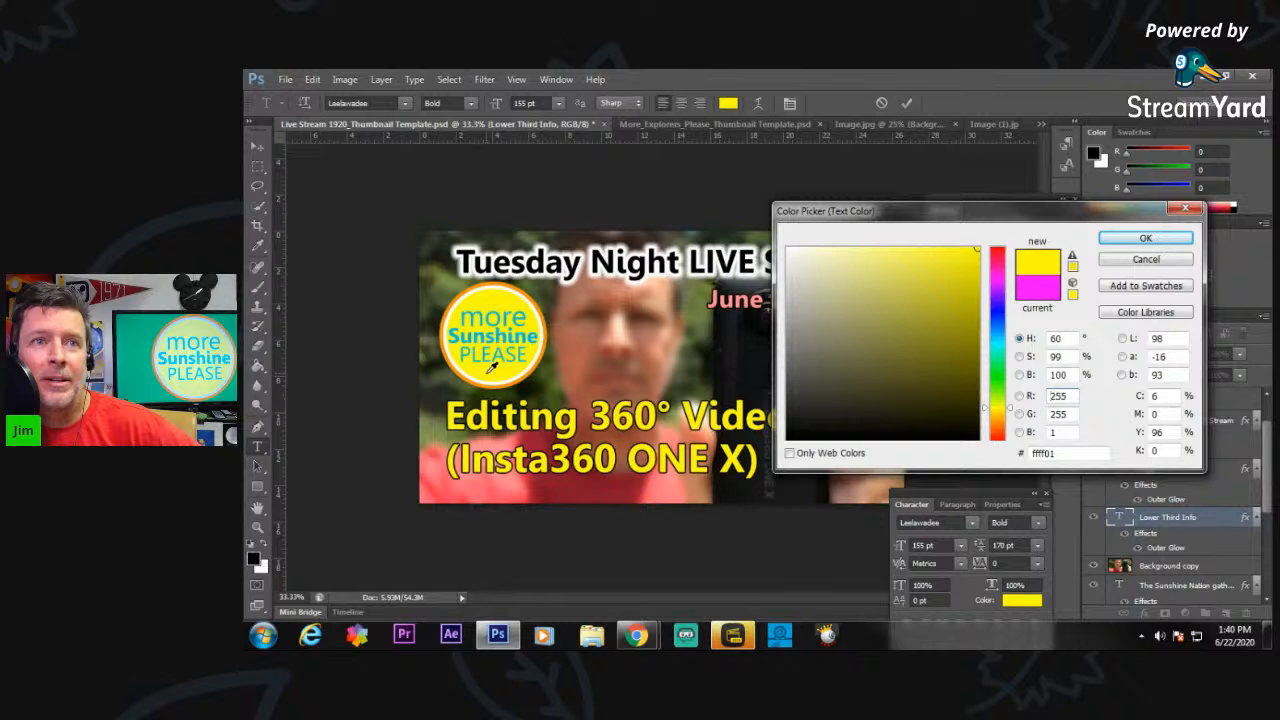
left_click(1145, 238)
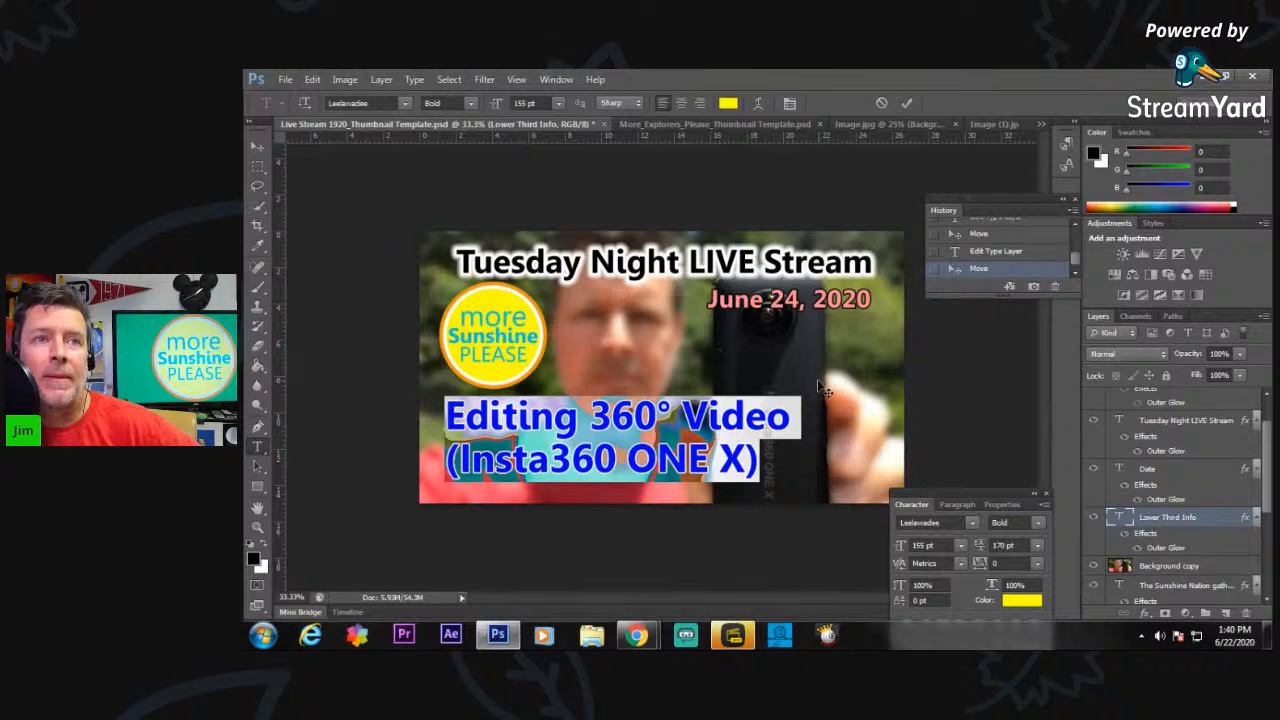
left_click(257, 146)
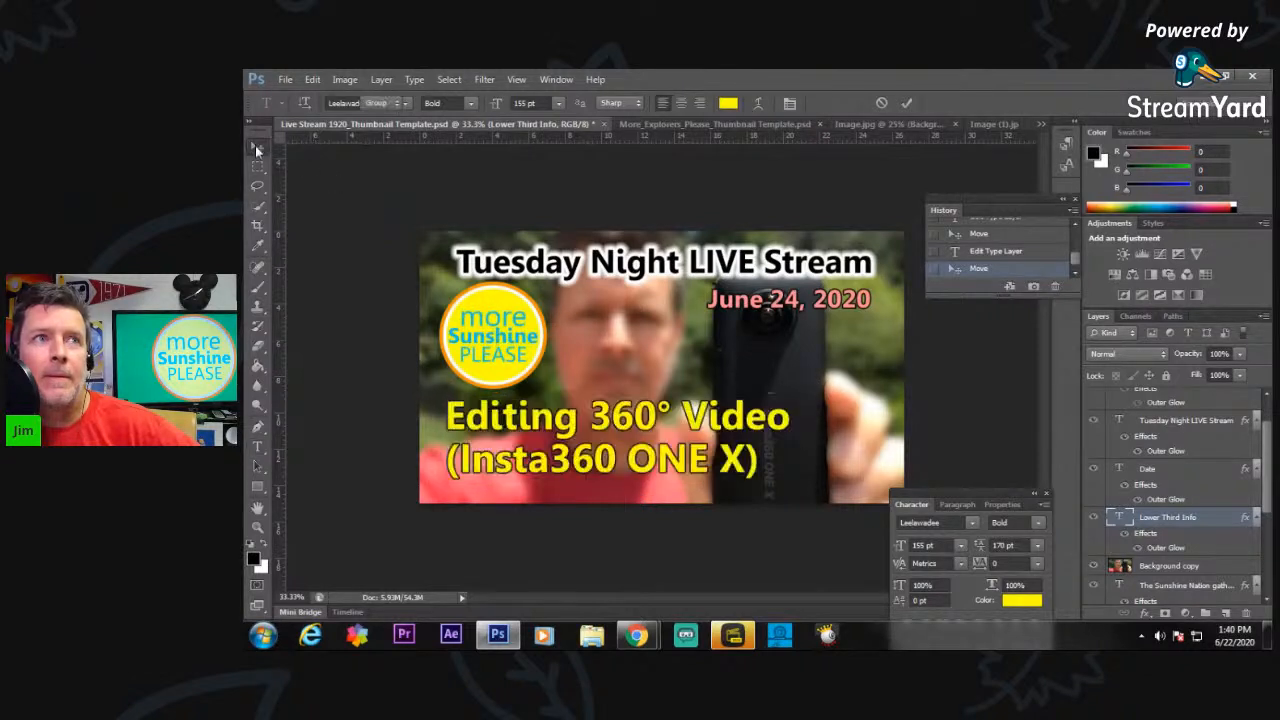
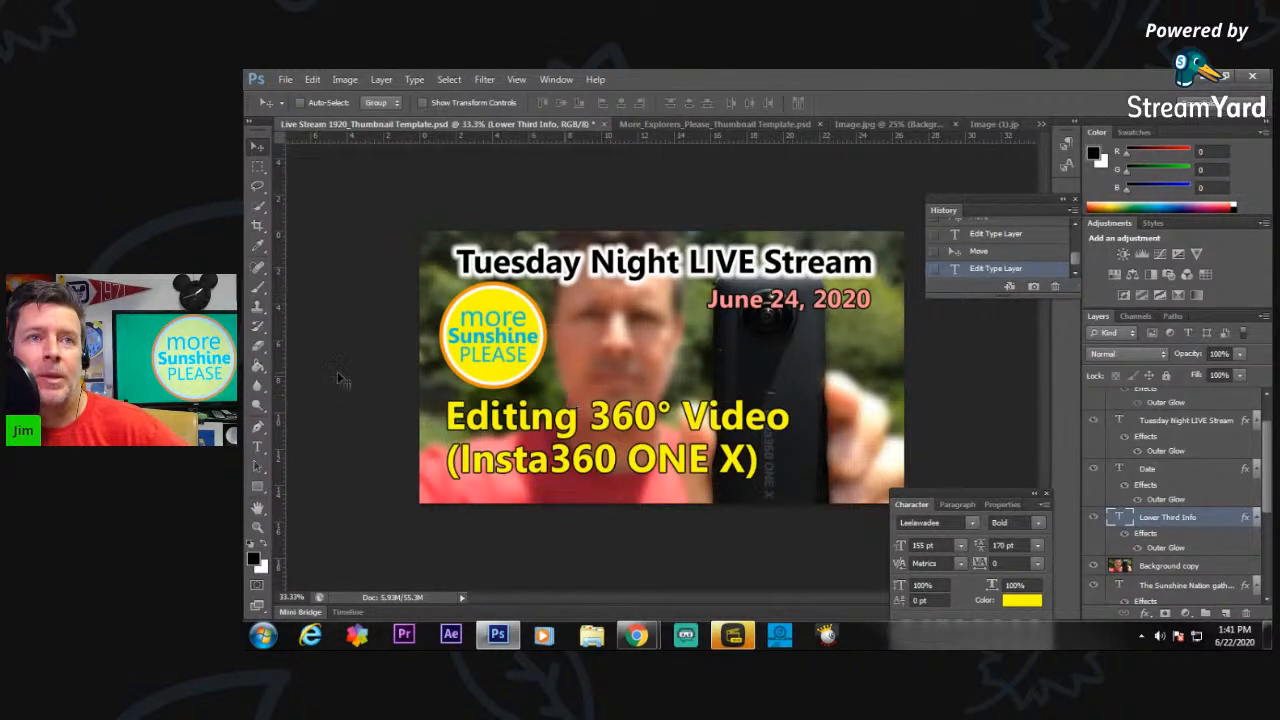
Try the lower third beside the logo with a blank line above a right-aligned "(Insta360 ONE X)", and revert it to the earlier history state.
left_click_drag(578, 422, 677, 367)
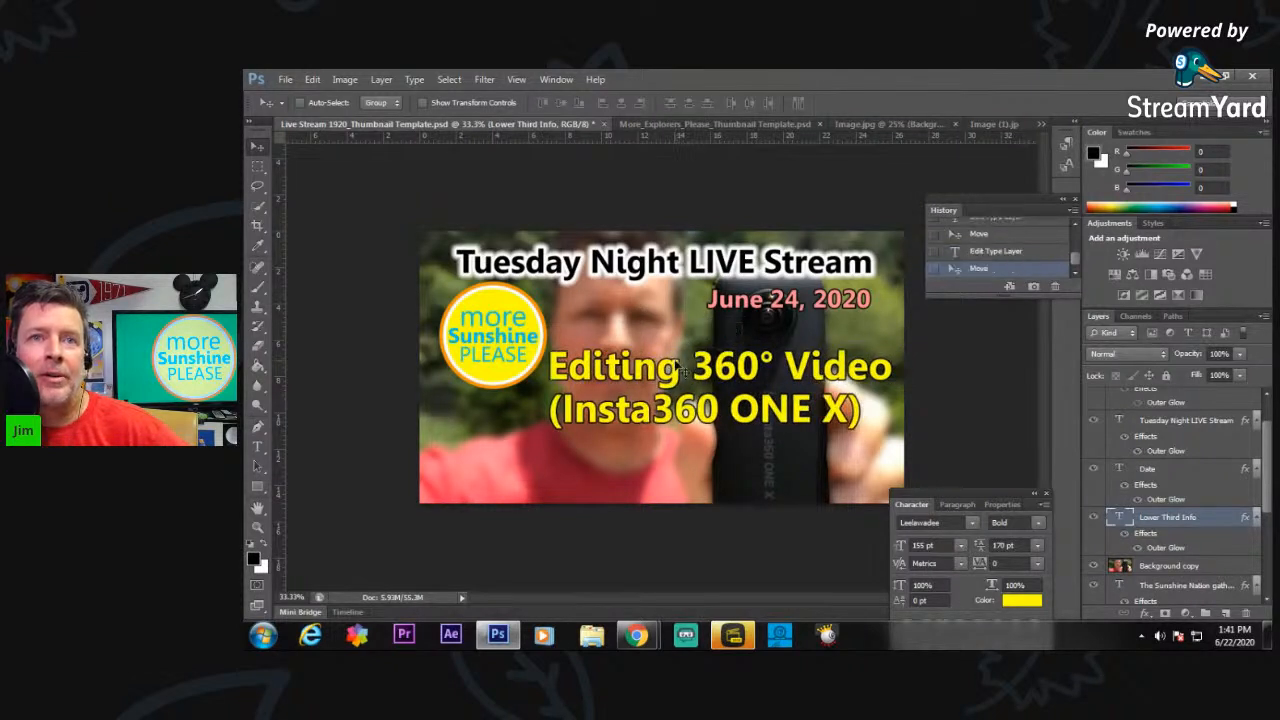
left_click(261, 452)
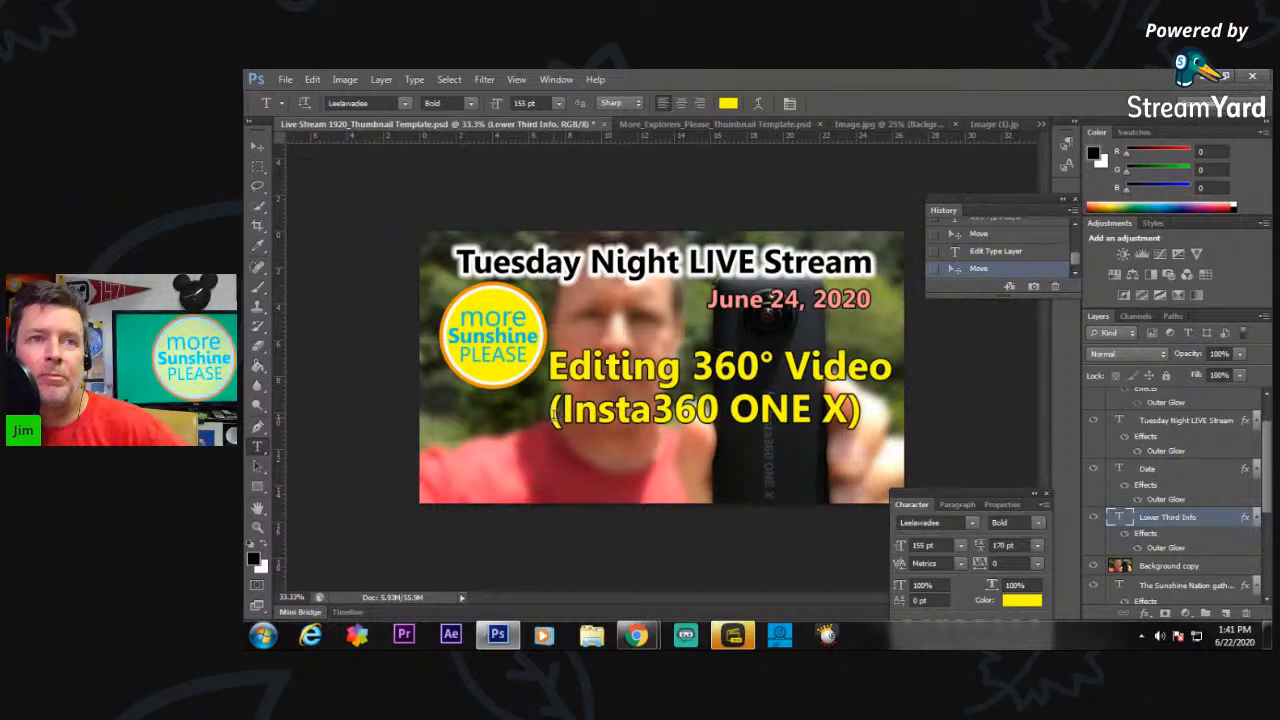
left_click(552, 410)
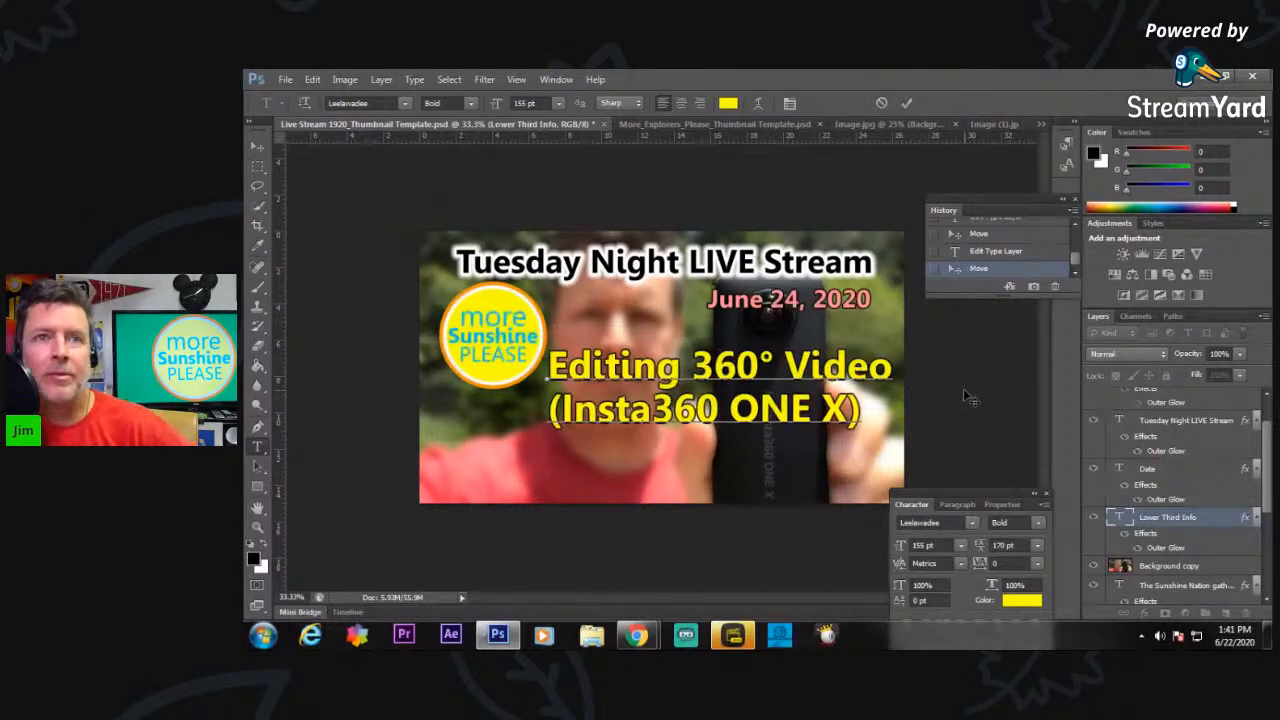
key("Return")
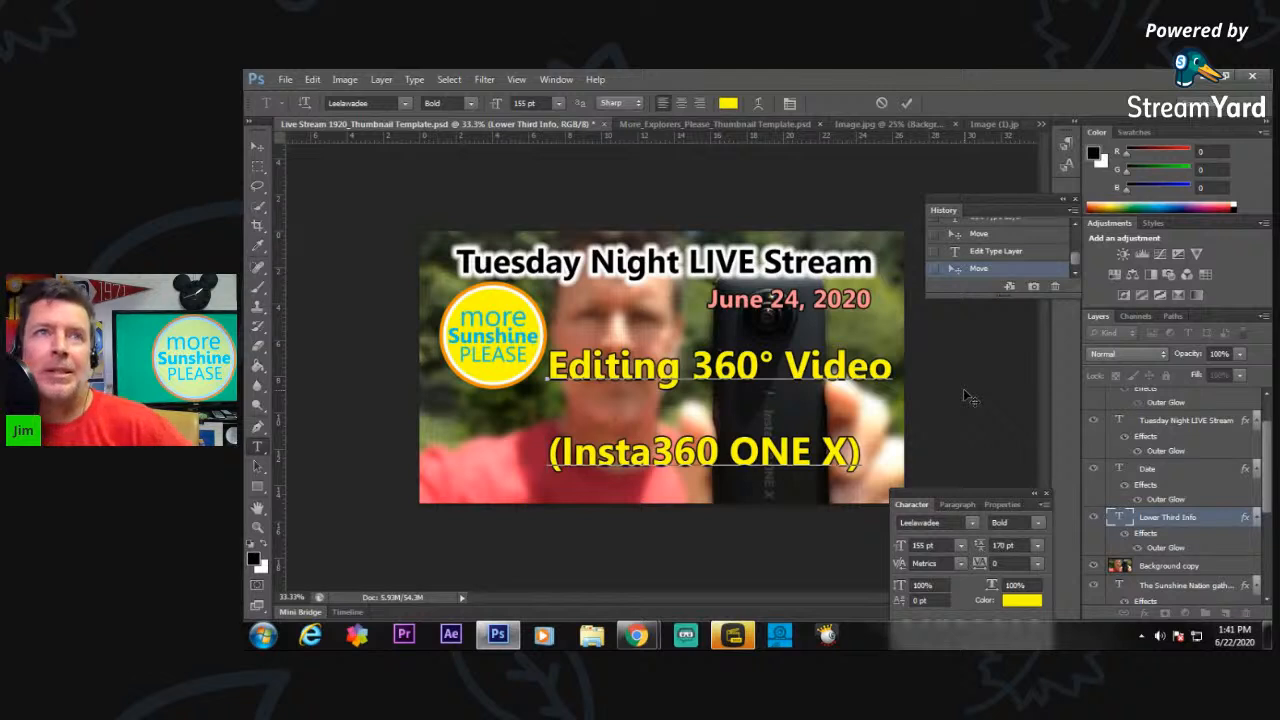
left_click(697, 106)
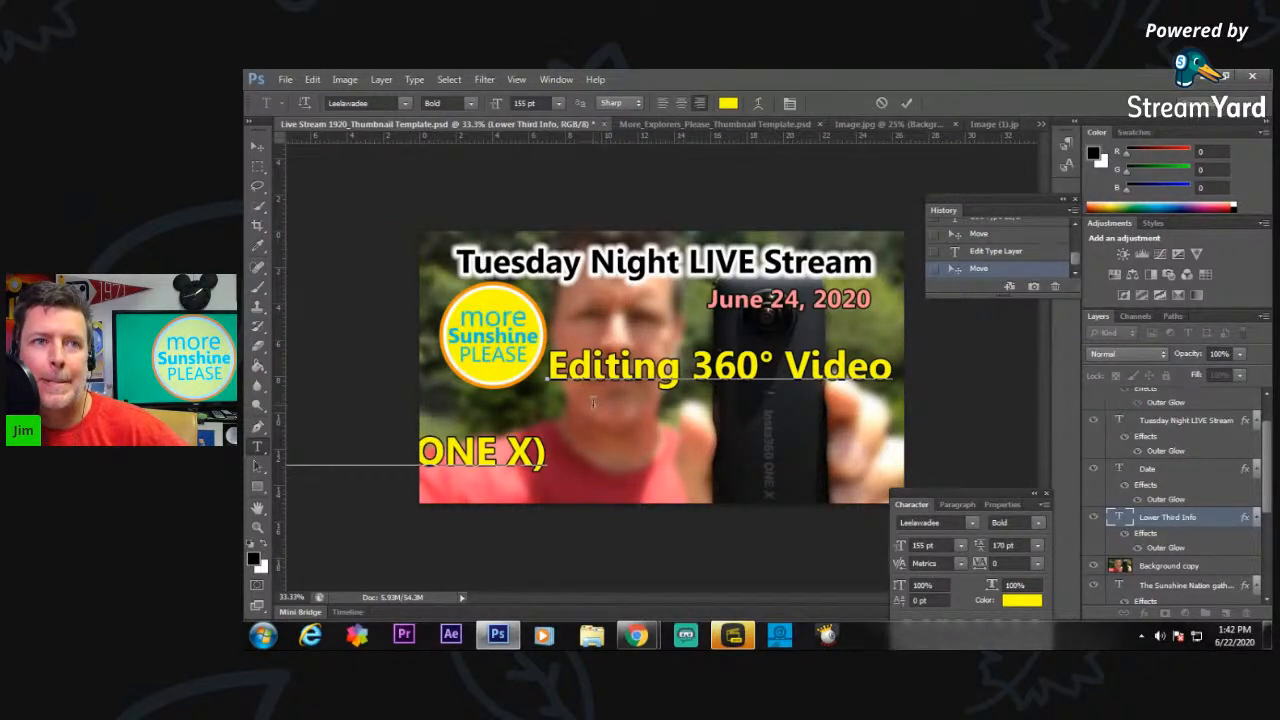
left_click(1005, 243)
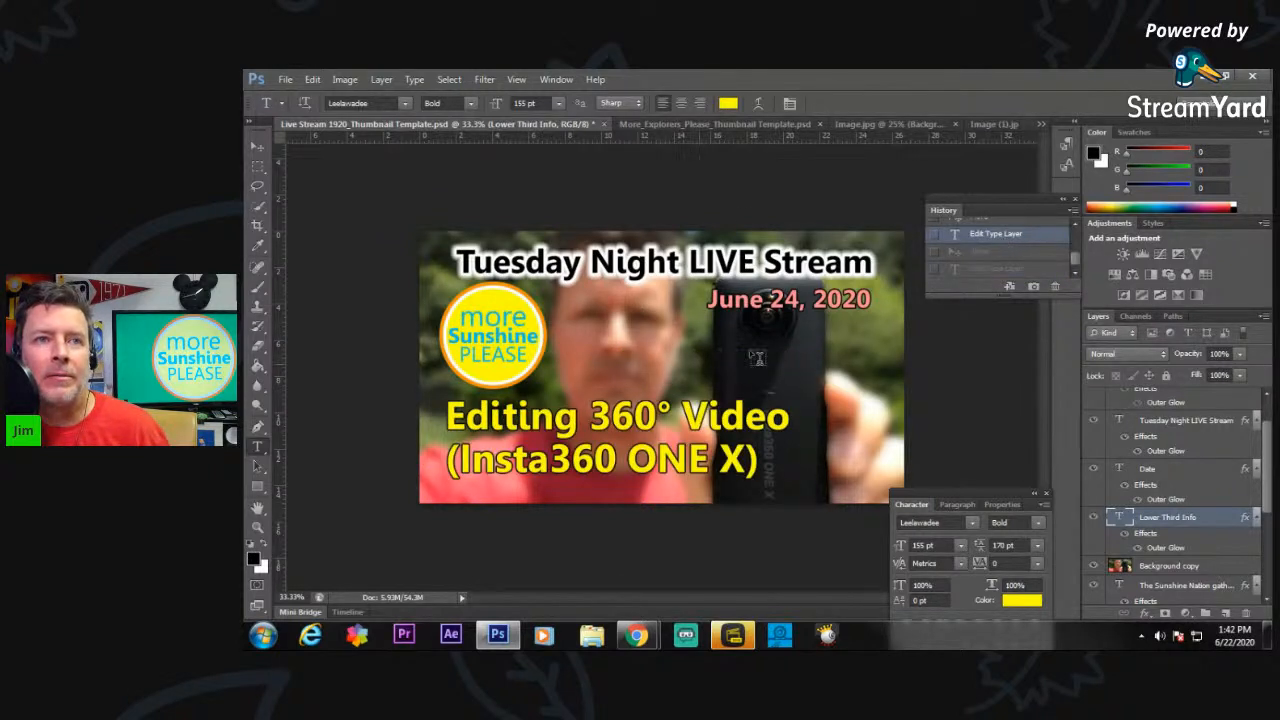
Move the two-line lower third text up beside the round logo, below the date.
left_click(258, 147)
left_click_drag(627, 414, 718, 355)
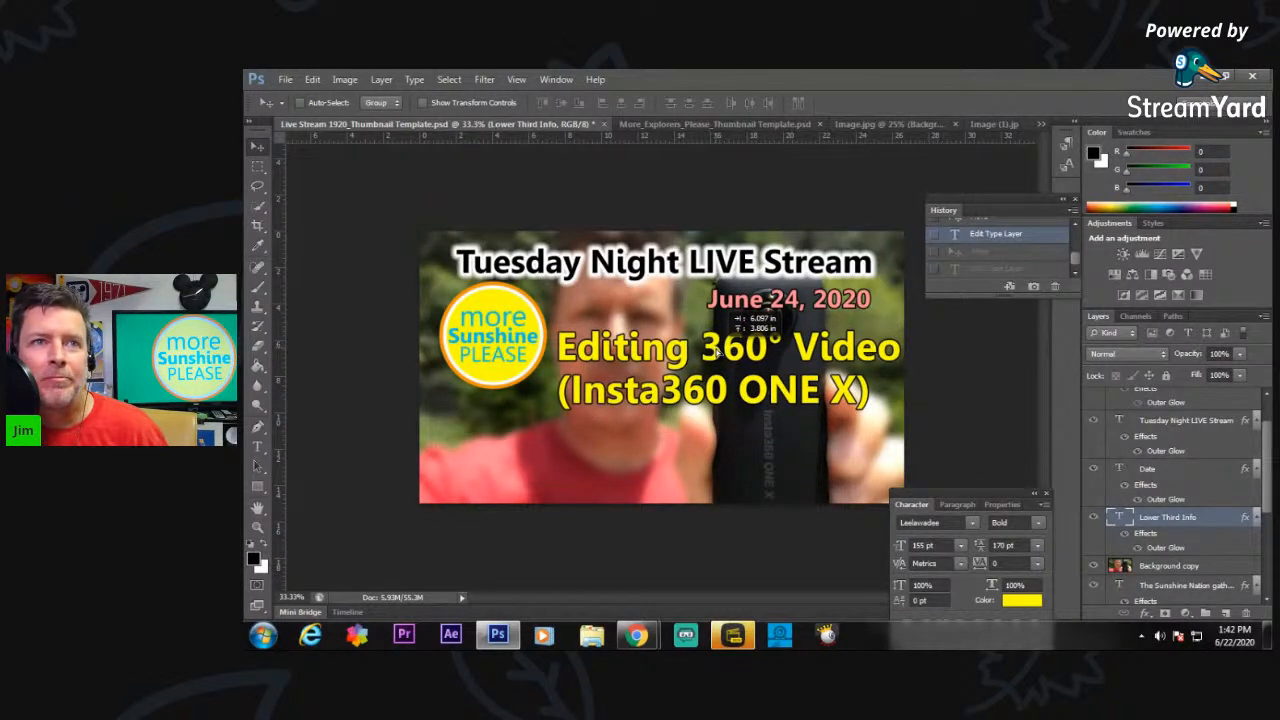
left_click_drag(716, 351, 718, 358)
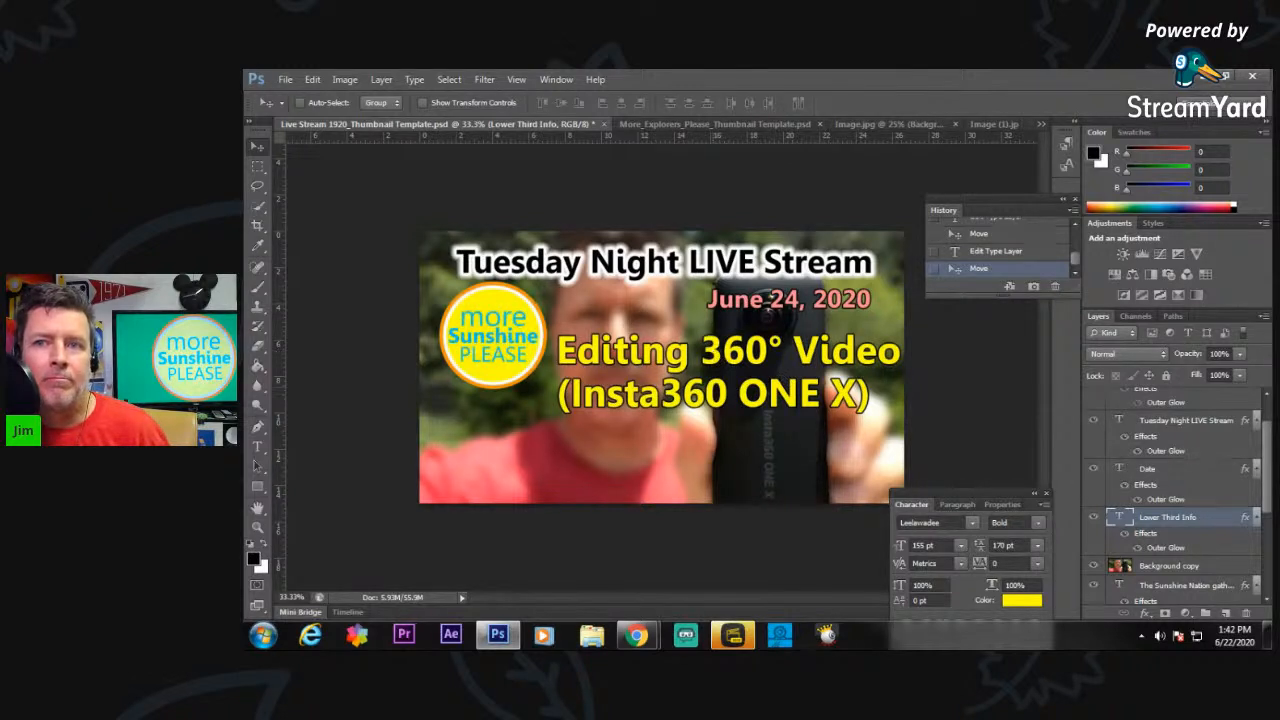
Duplicate the Lower Third Info layer, move the copy's text to the image's lower left, and order the copy beneath the original layer.
right_click(1168, 527)
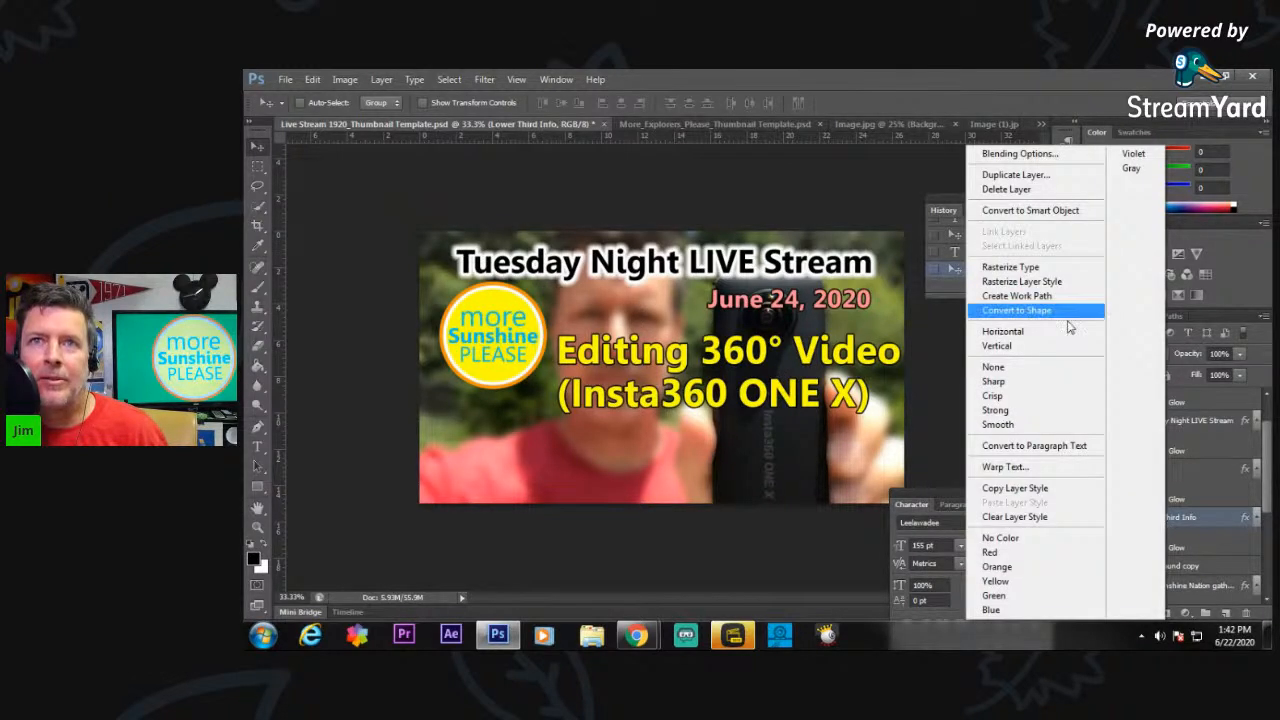
left_click(1018, 176)
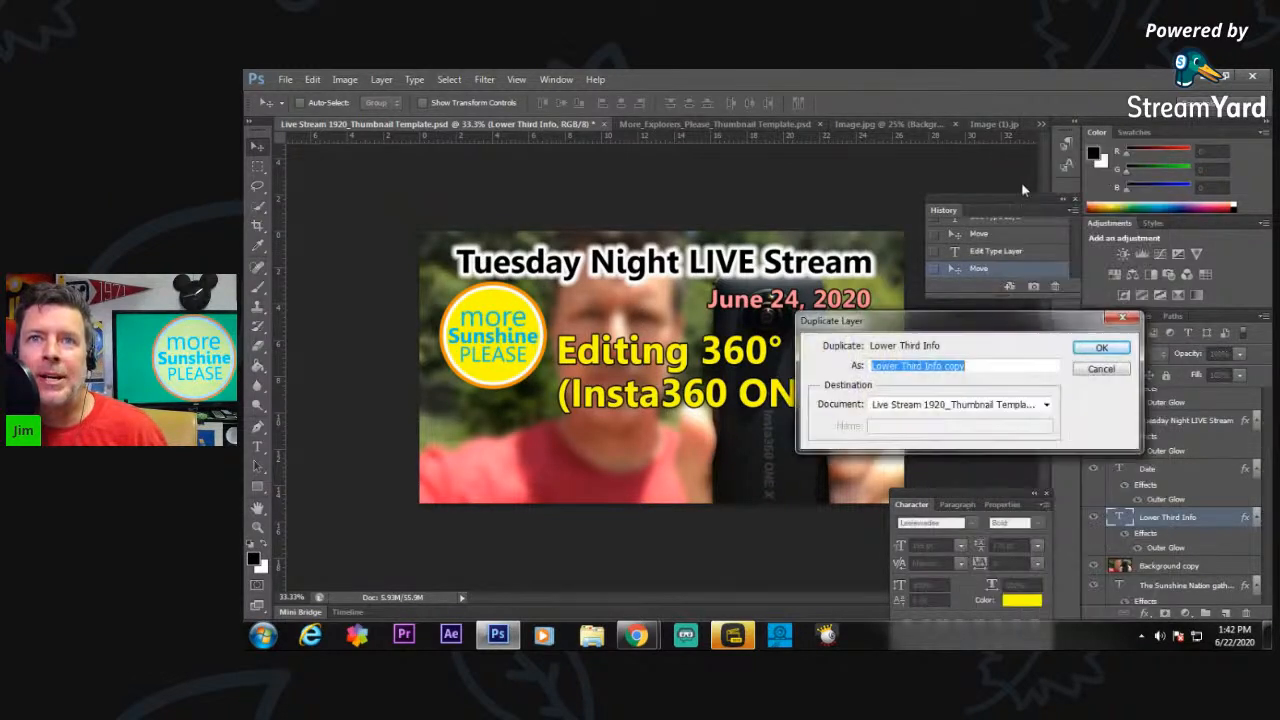
left_click(1103, 350)
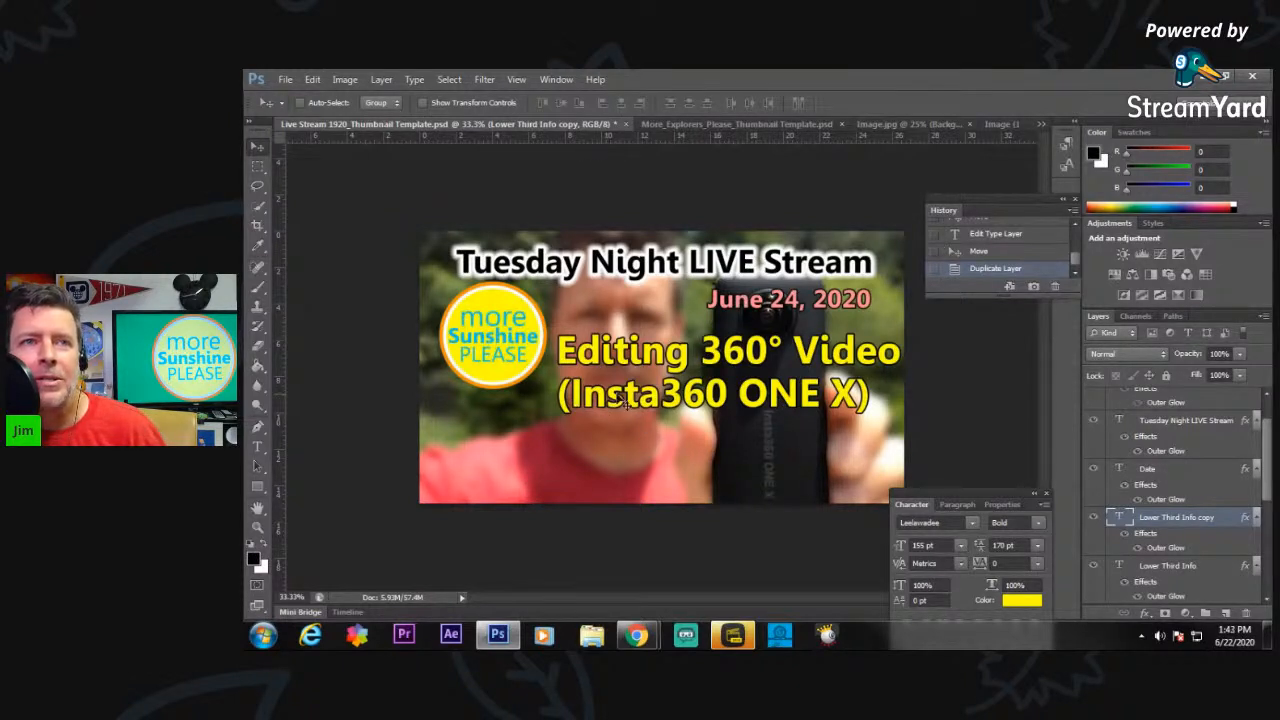
left_click_drag(605, 403, 503, 481)
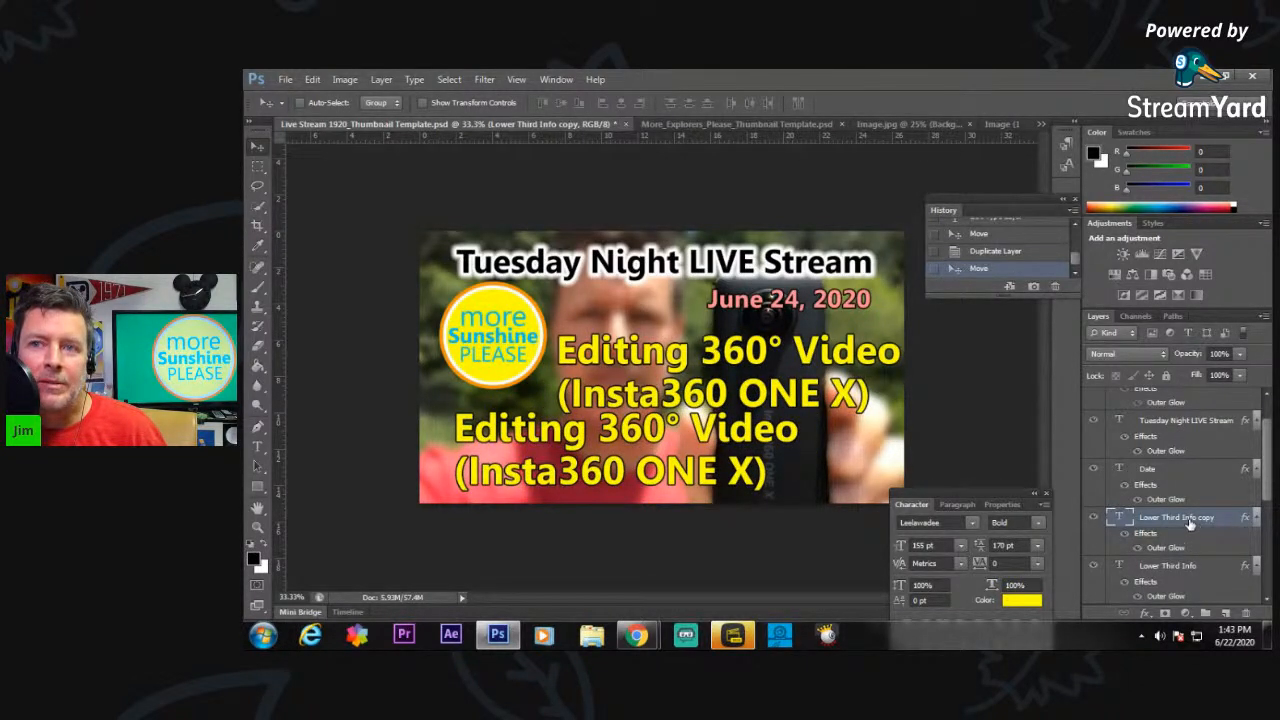
left_click_drag(1186, 520, 1180, 592)
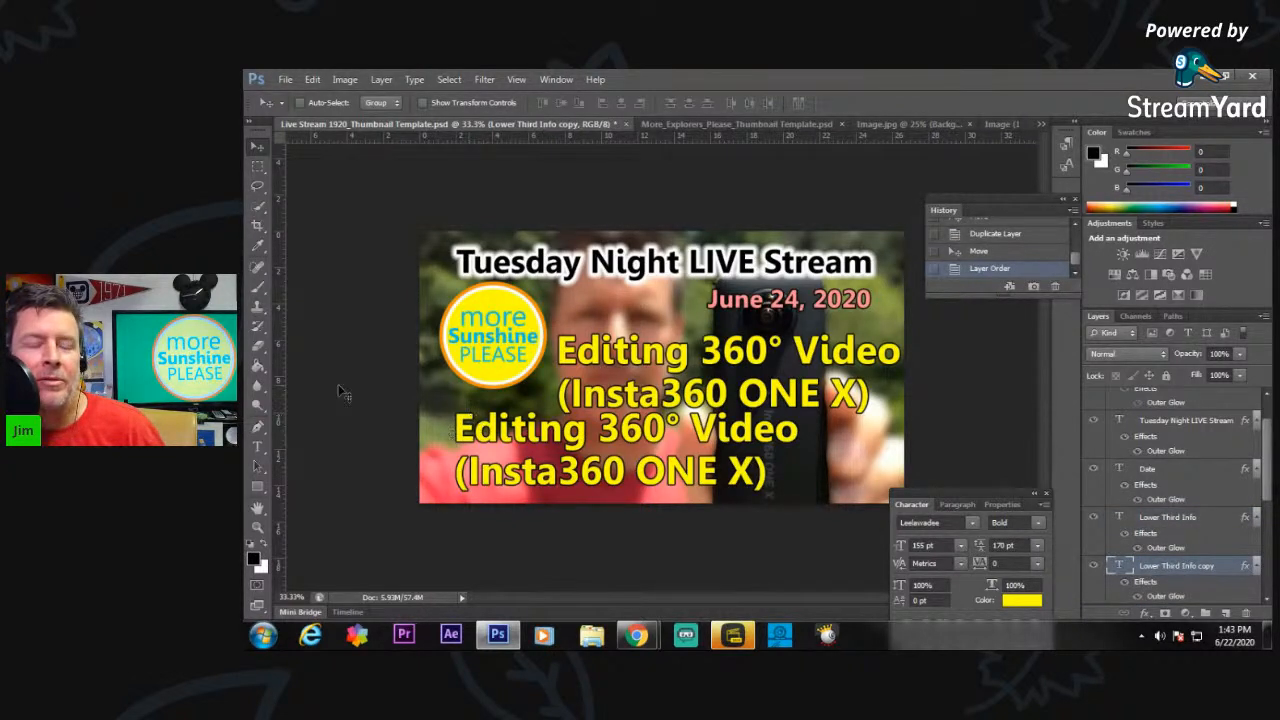
Delete the "Editing 360° Video" line from the lower third copy and move the remaining "(Insta360 ONE X)" down to the image's lower left.
left_click(258, 448)
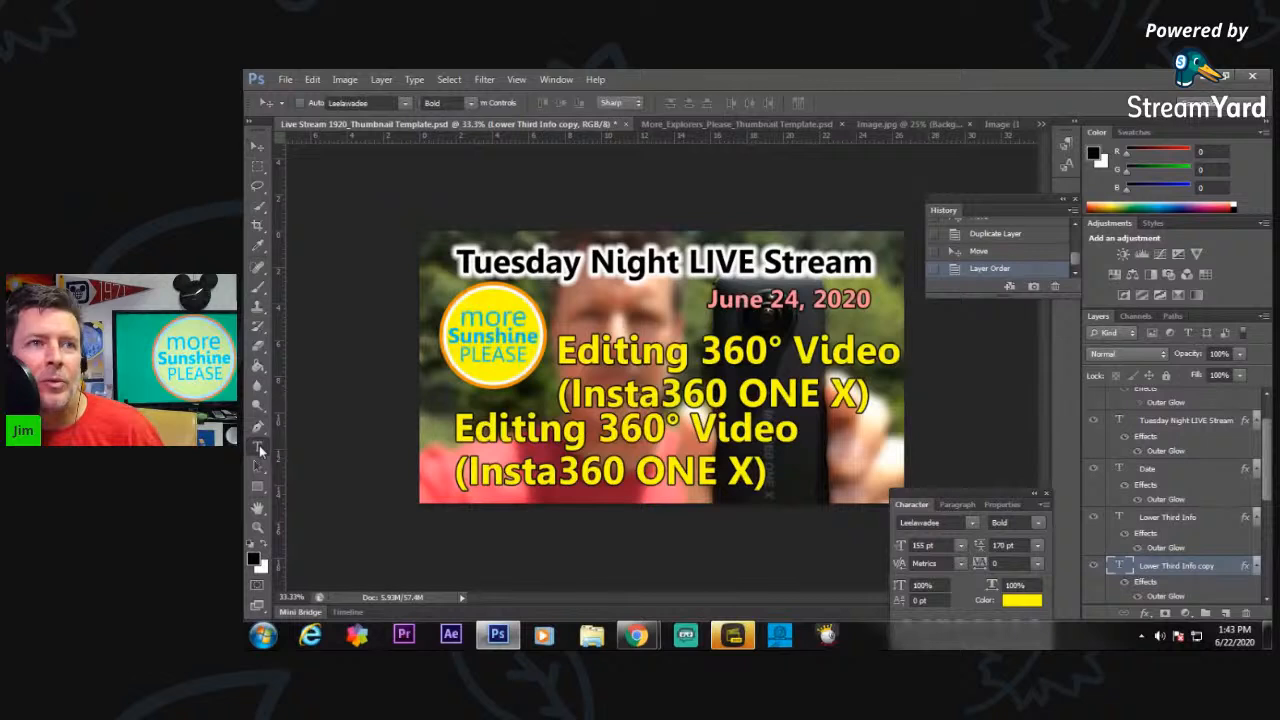
left_click_drag(455, 428, 849, 432)
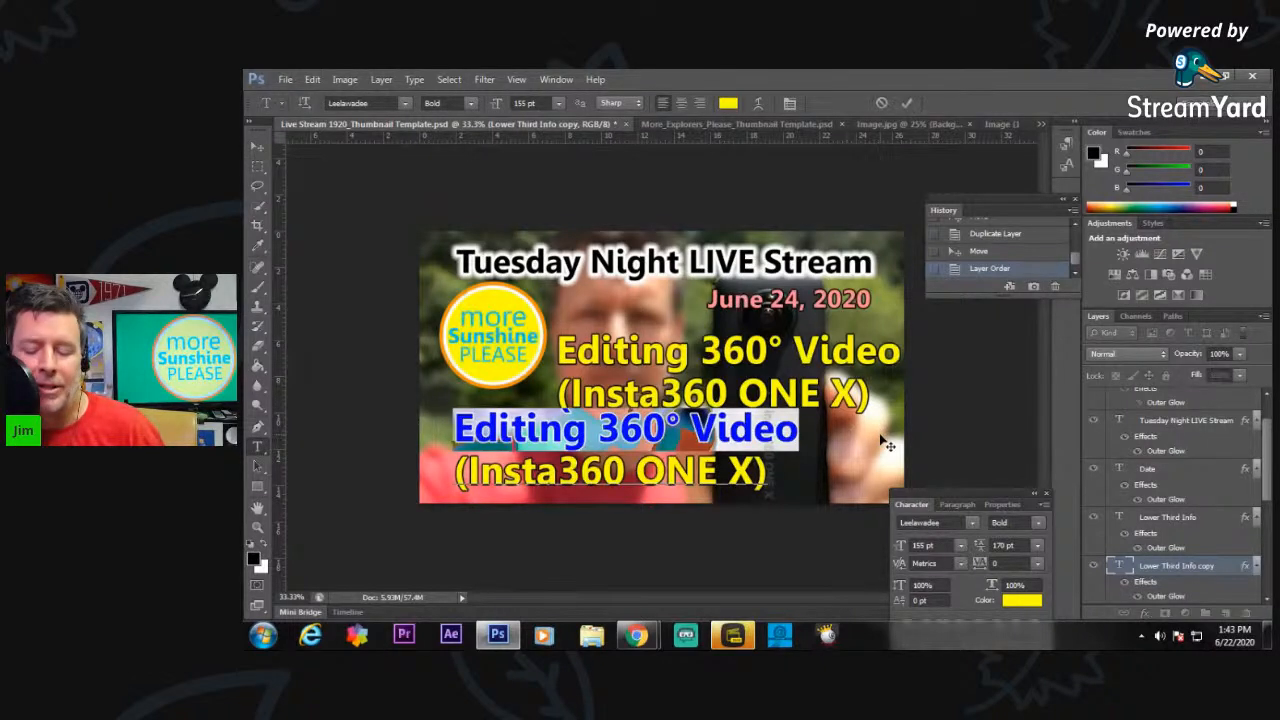
key("BackSpace")
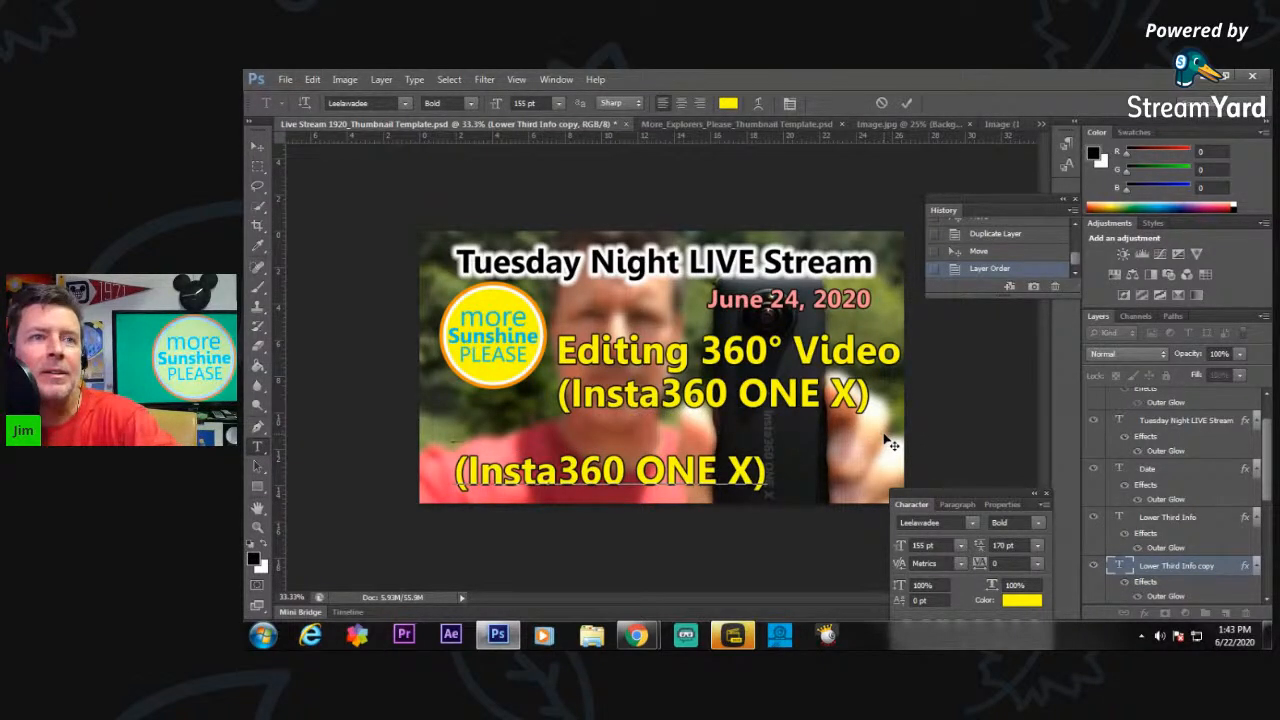
key("BackSpace")
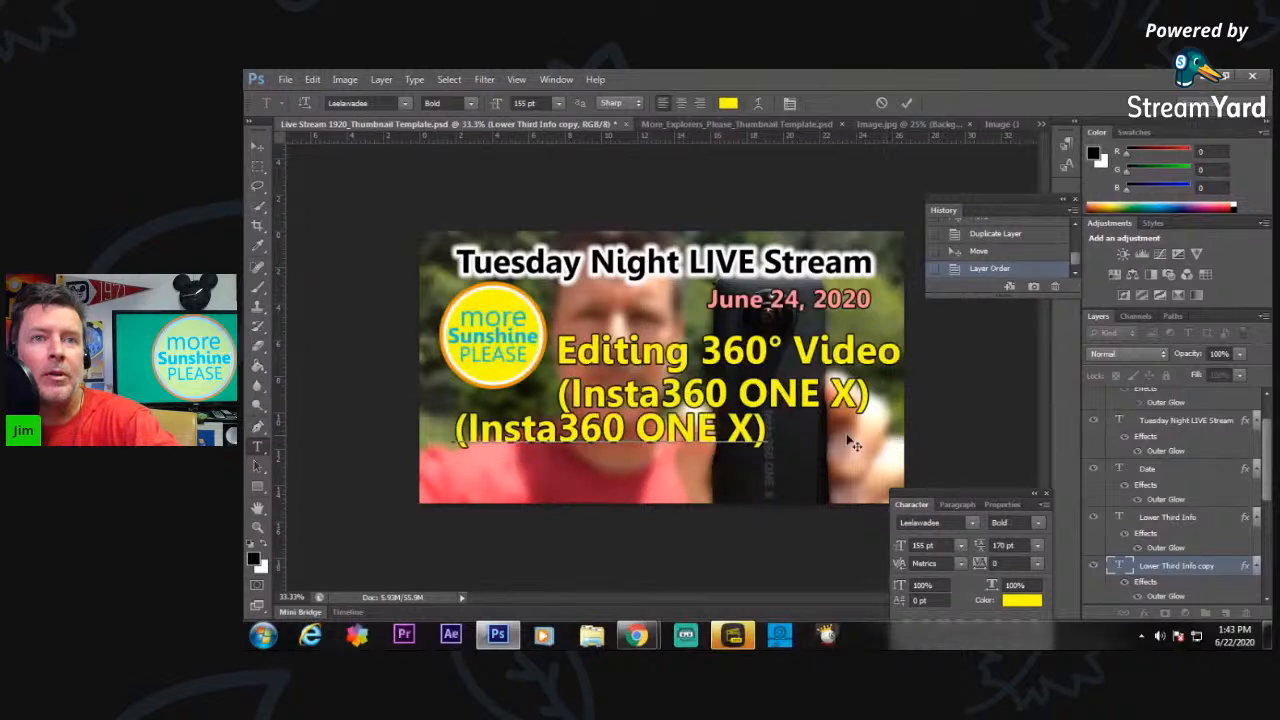
left_click(257, 147)
left_click_drag(505, 437, 491, 470)
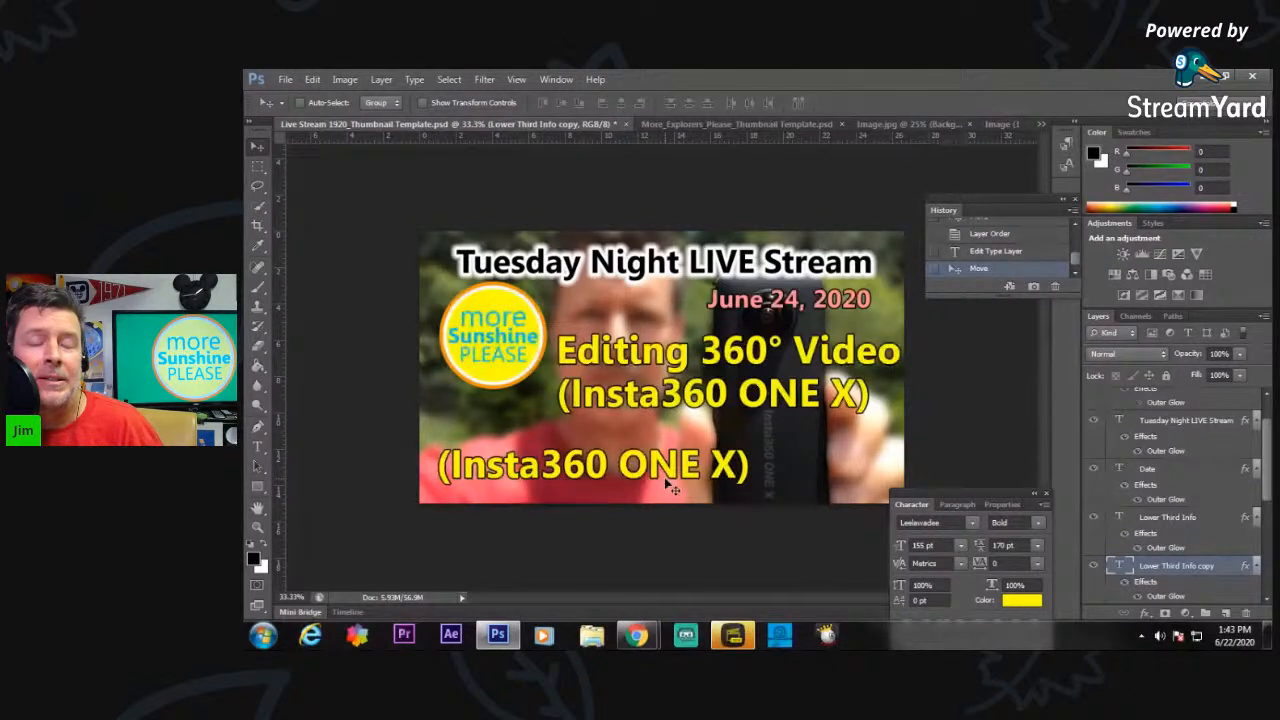
Delete the "(Insta360 ONE X)" line from the original Lower Third Info layer and move "Editing 360° Video" slightly down and left.
left_click(1170, 518)
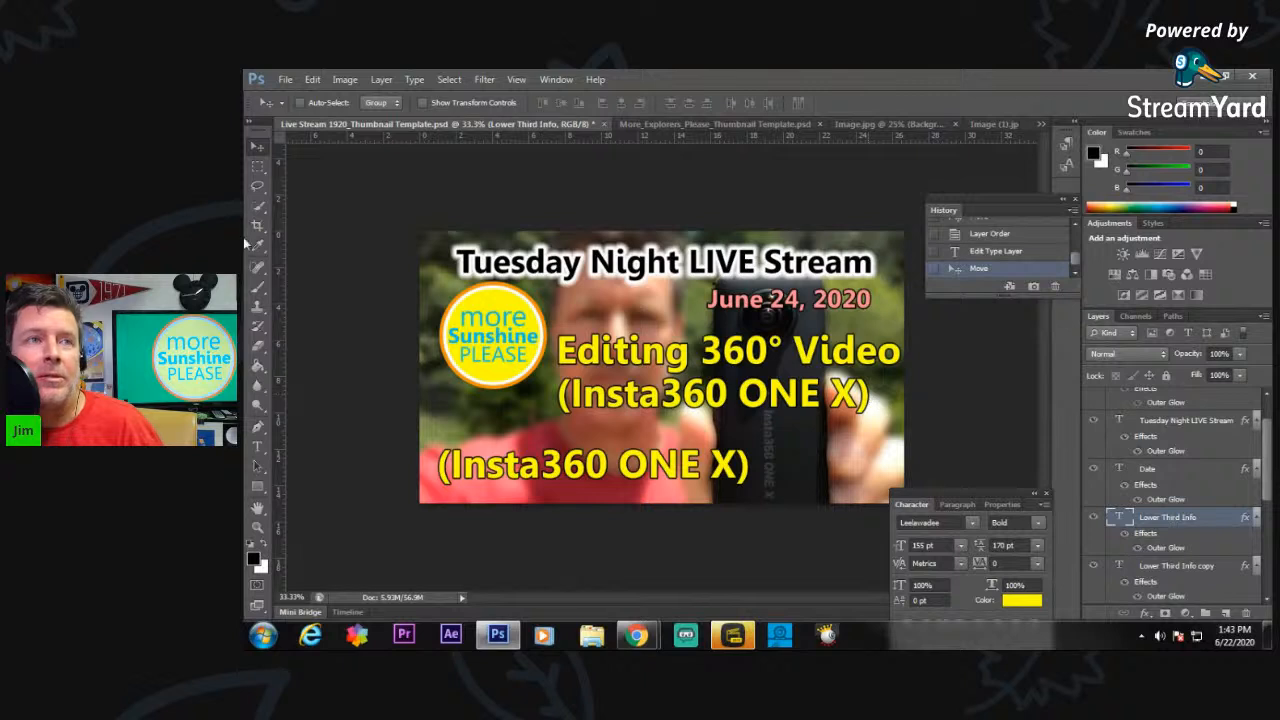
left_click(257, 447)
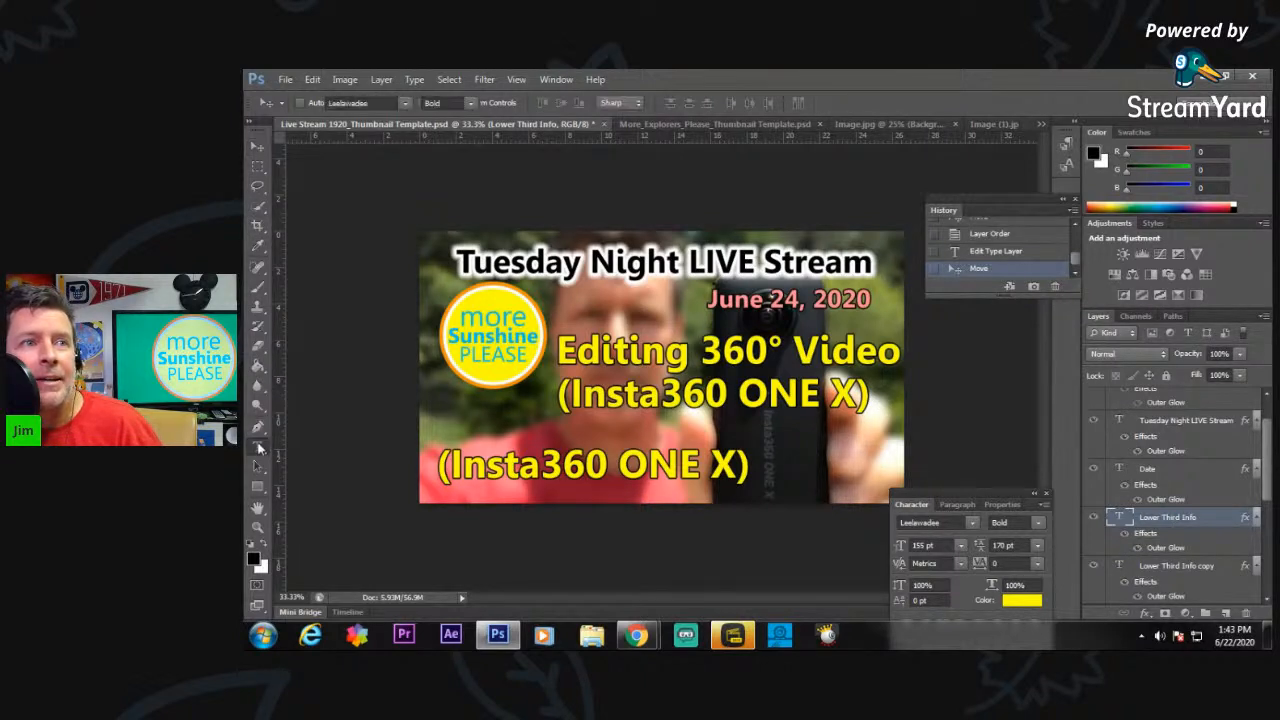
left_click_drag(874, 393, 556, 396)
key("BackSpace")
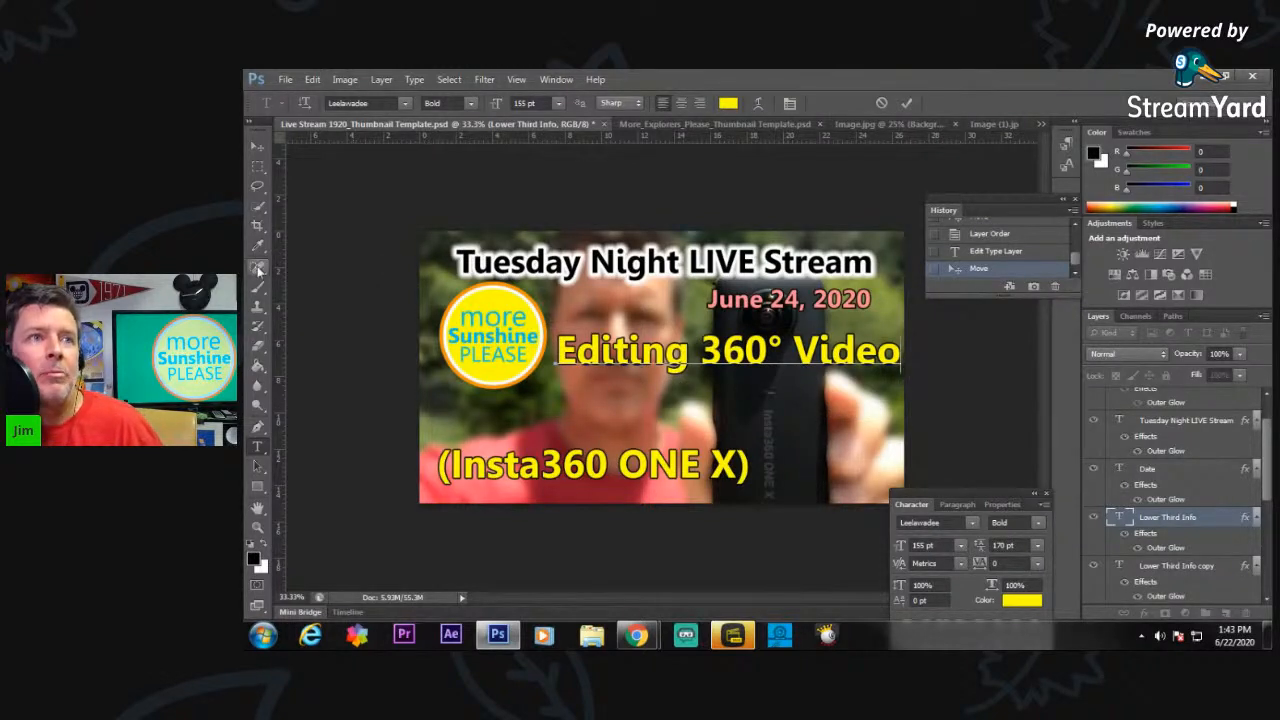
left_click(256, 148)
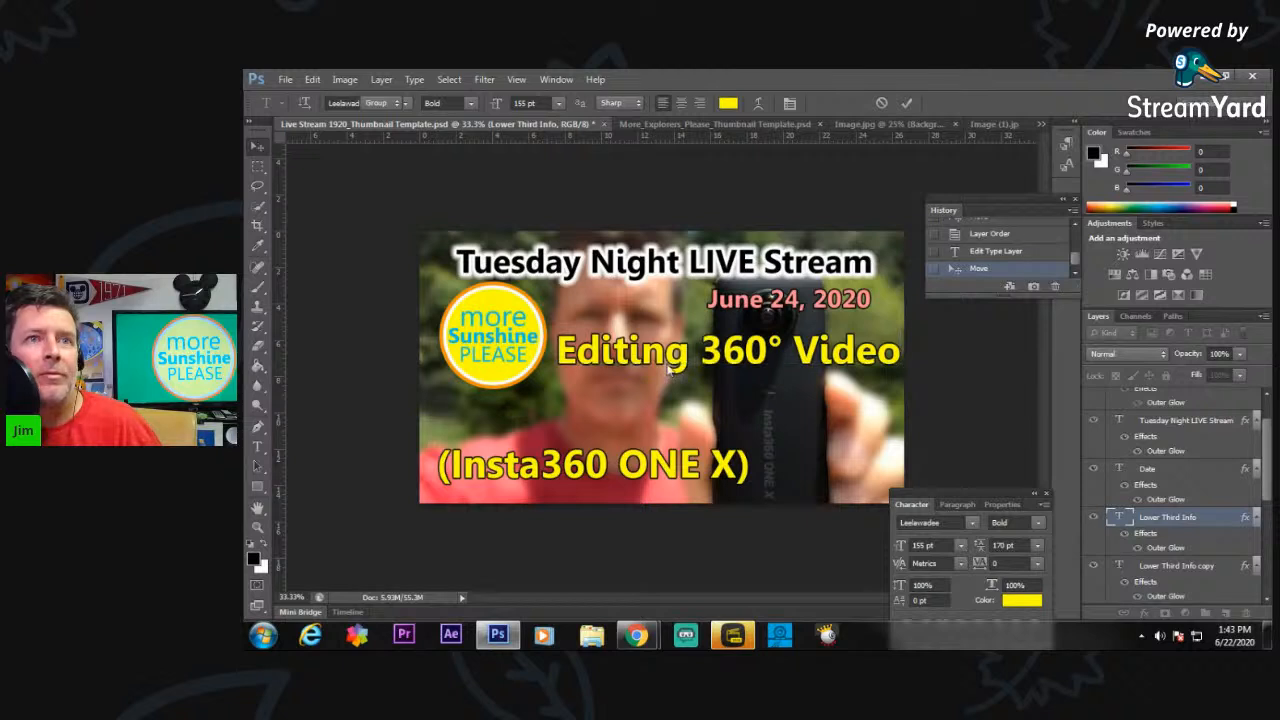
left_click_drag(668, 368, 691, 389)
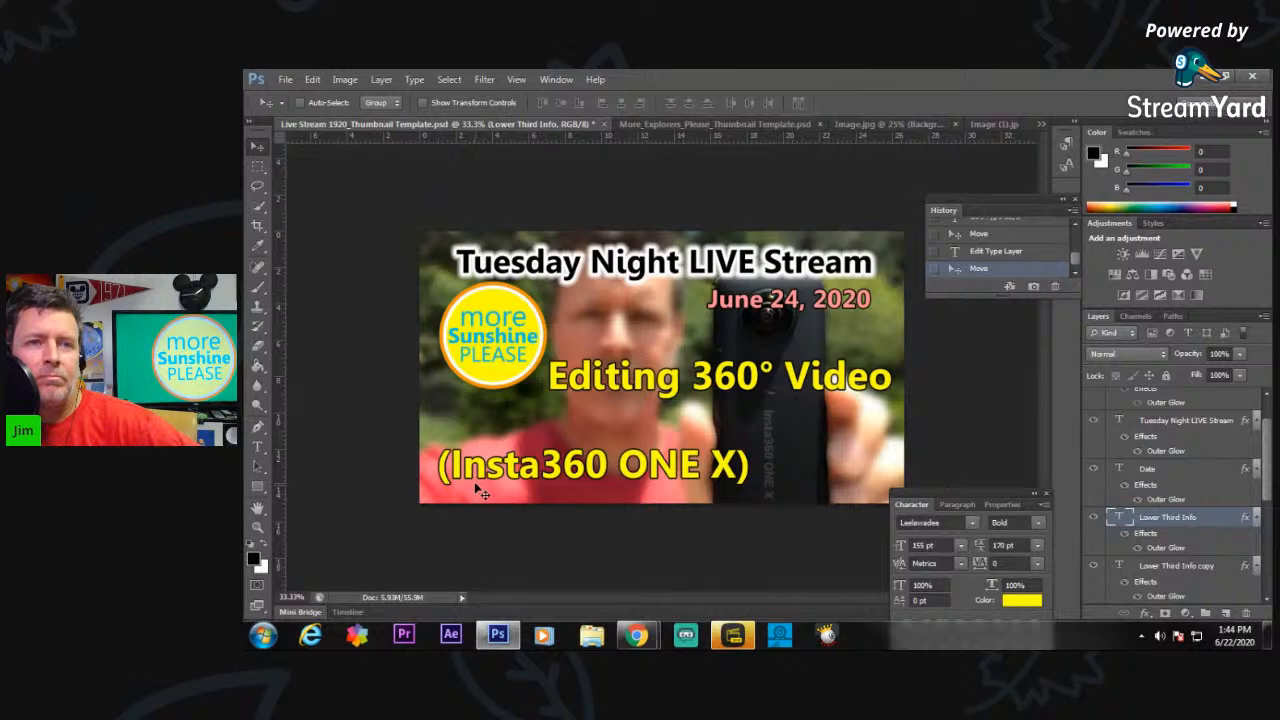
Set the separate "(Insta360 ONE X)" text to 145 pt and move it slightly up and right, closer to "Editing 360° Video".
left_click(257, 447)
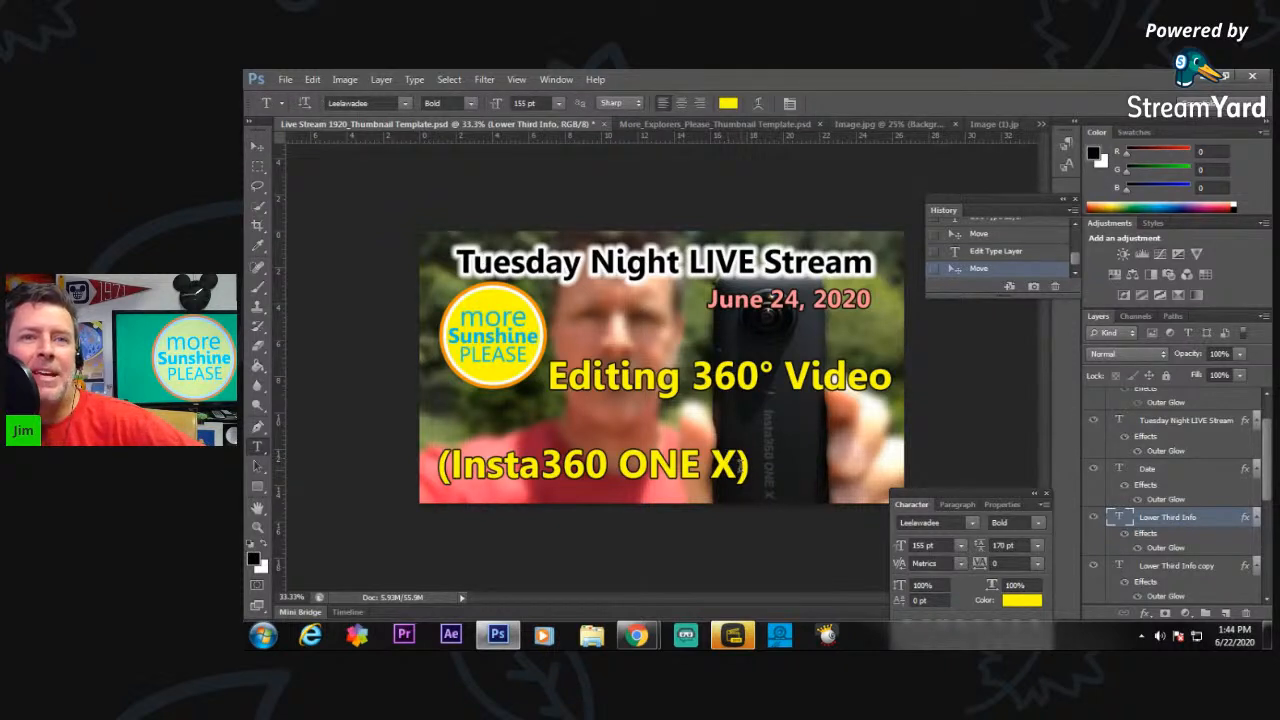
left_click_drag(748, 467, 436, 467)
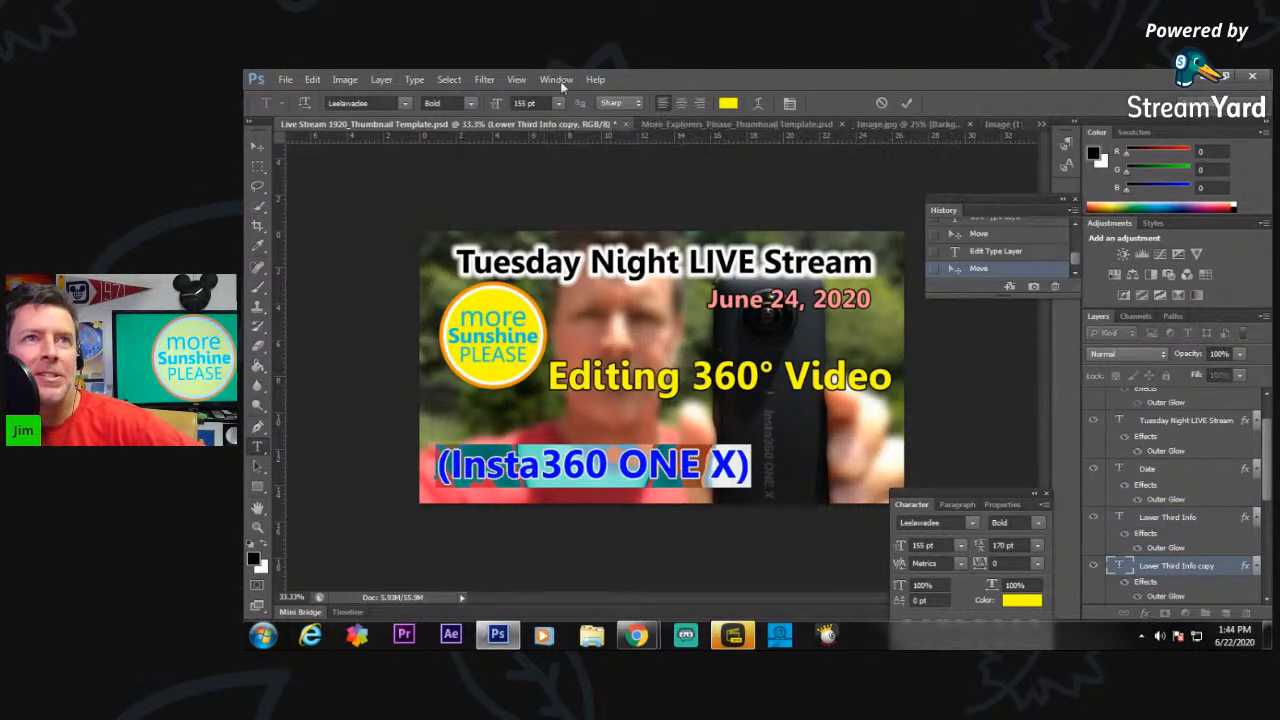
left_click_drag(544, 103, 477, 107)
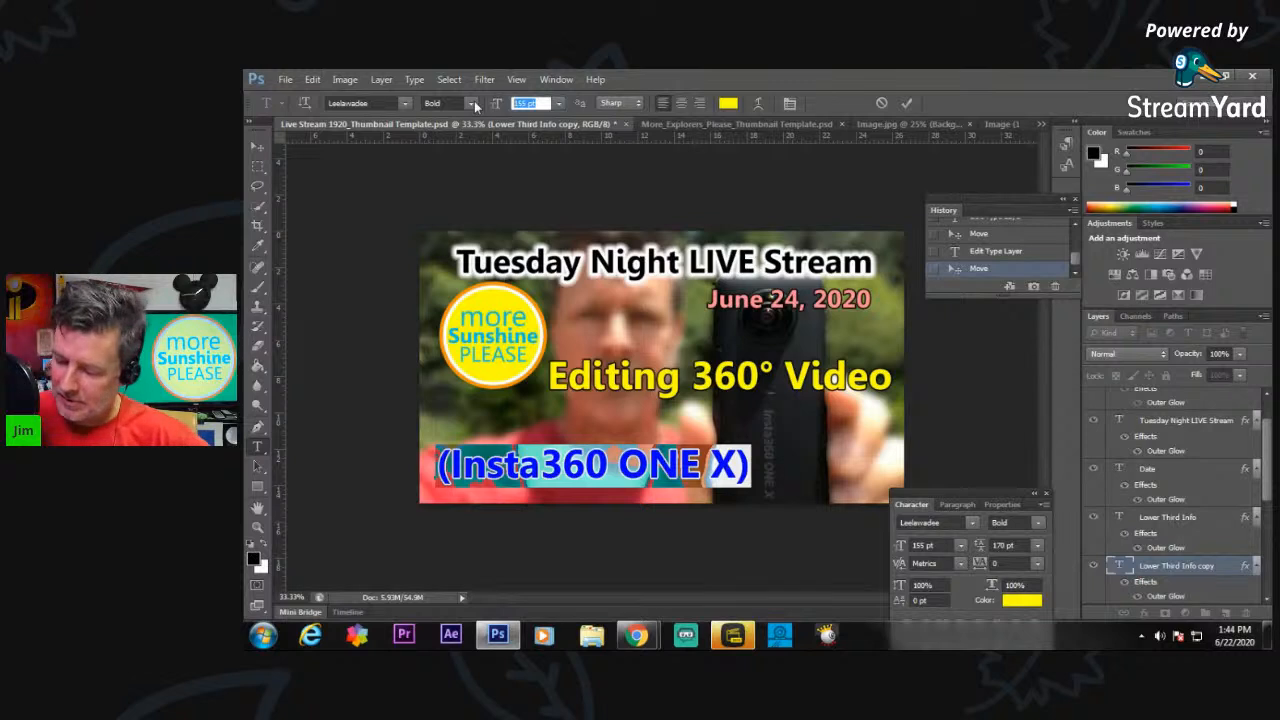
type("145")
key("Return")
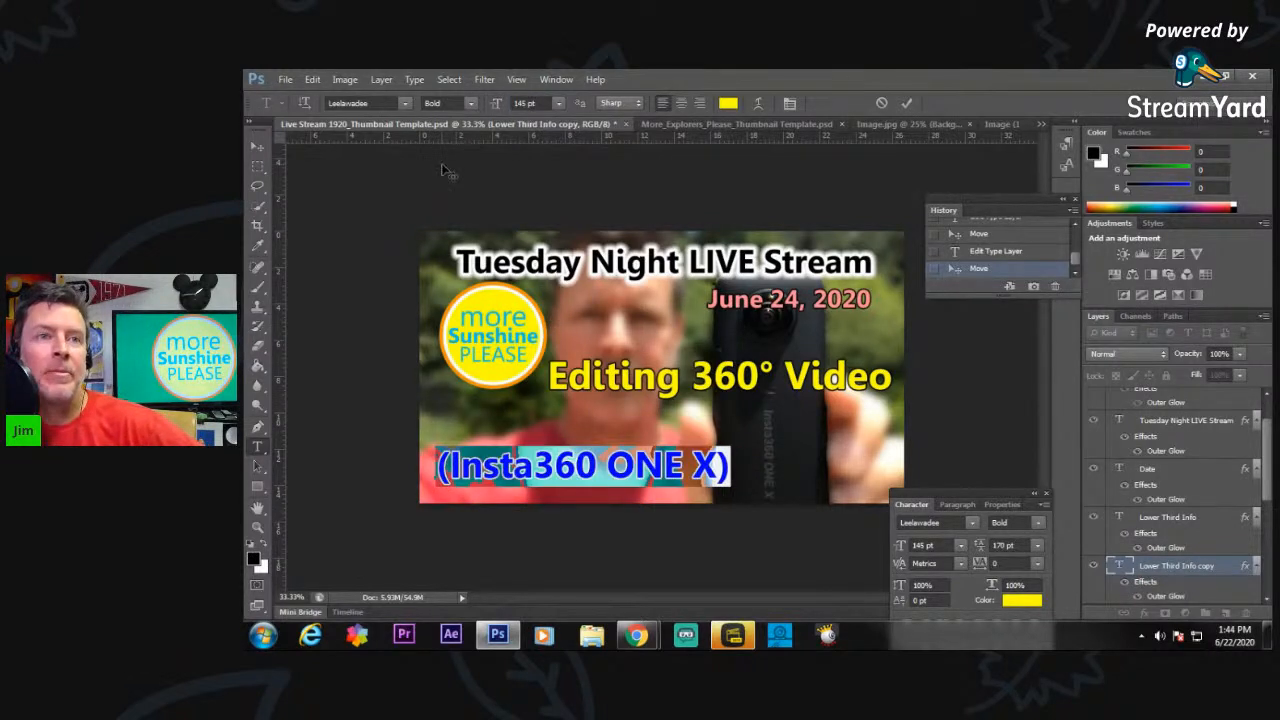
left_click(257, 147)
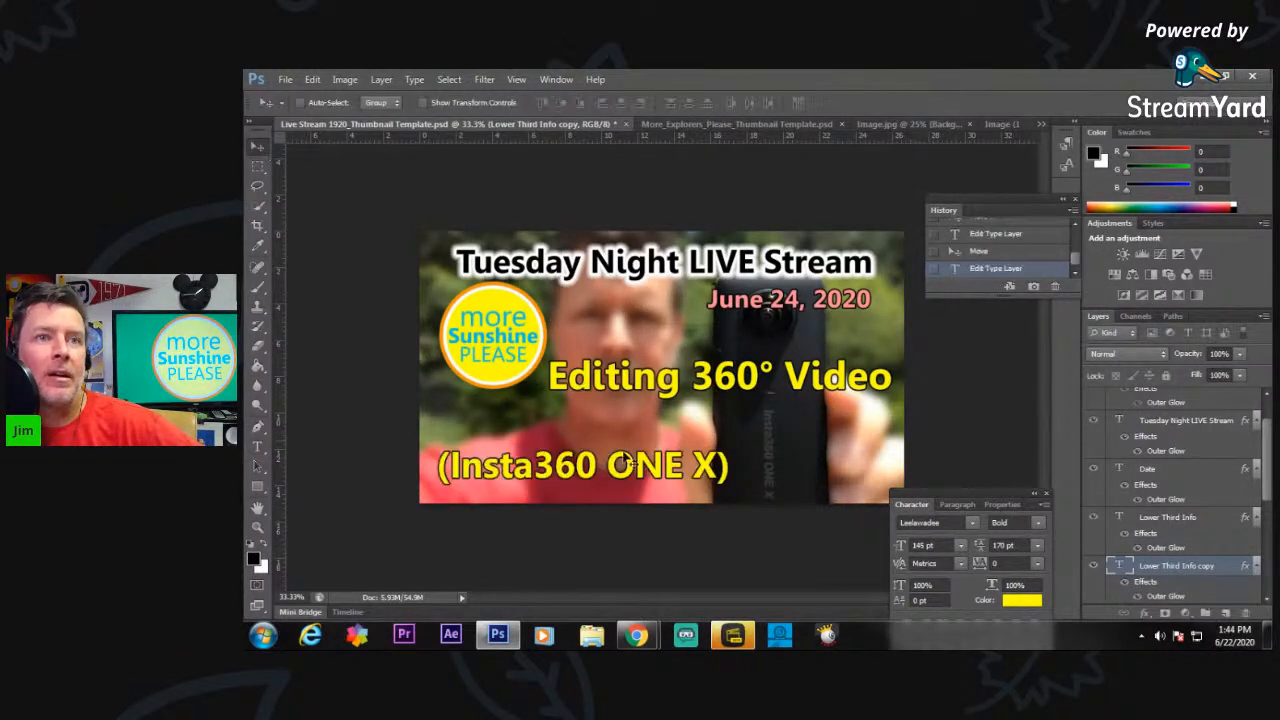
left_click_drag(648, 464, 662, 443)
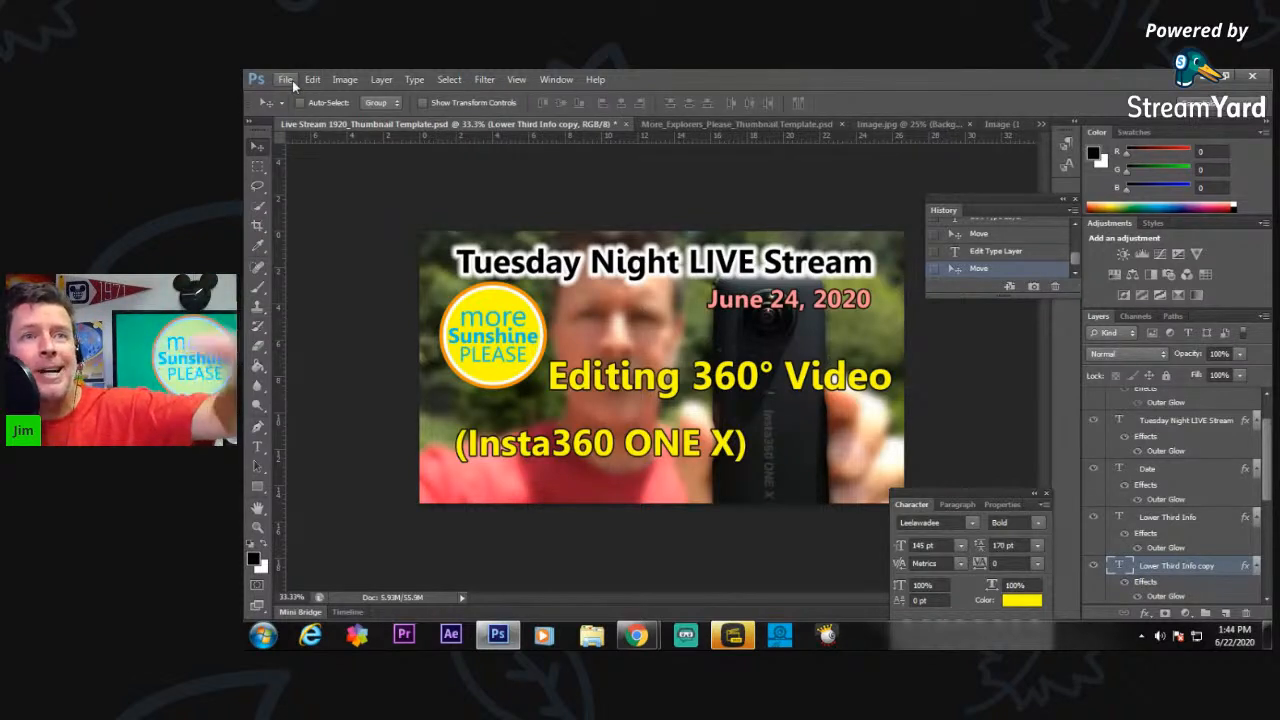
Hide the Tuesday Night LIVE Stream title layer and show the Weekday LIVE Stream layer instead.
left_click(1094, 421)
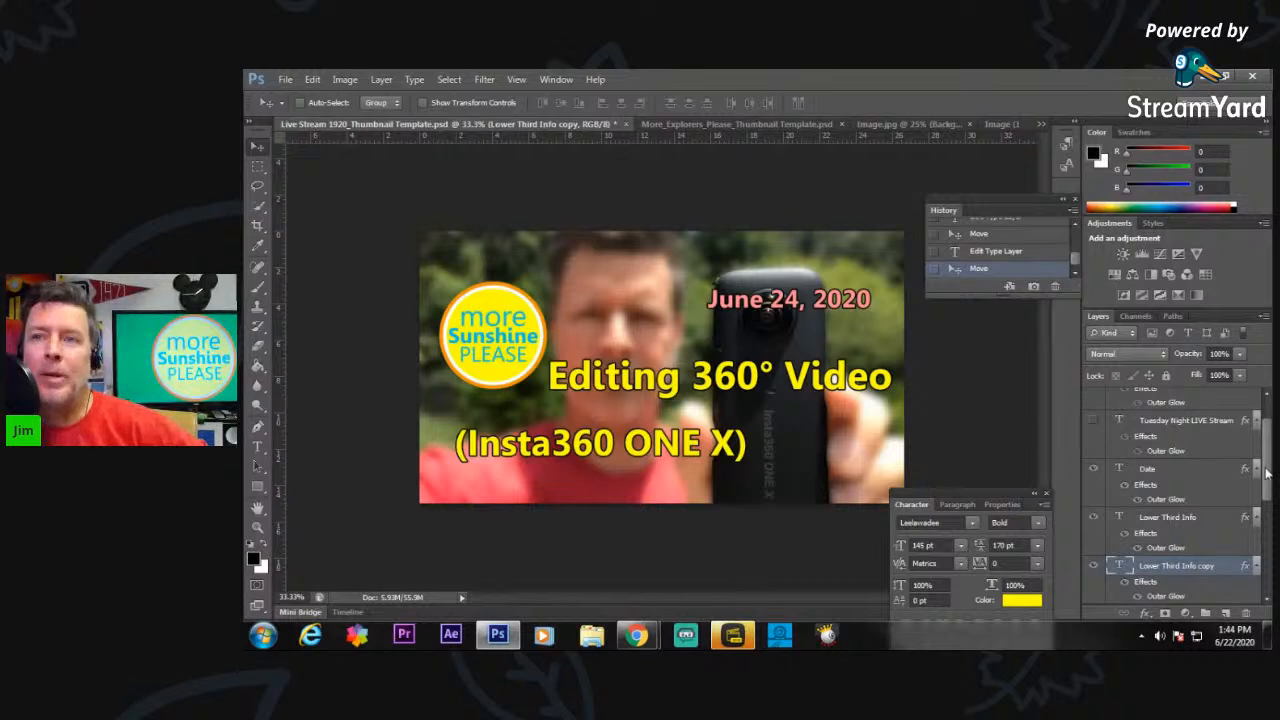
left_click_drag(1266, 473, 1266, 455)
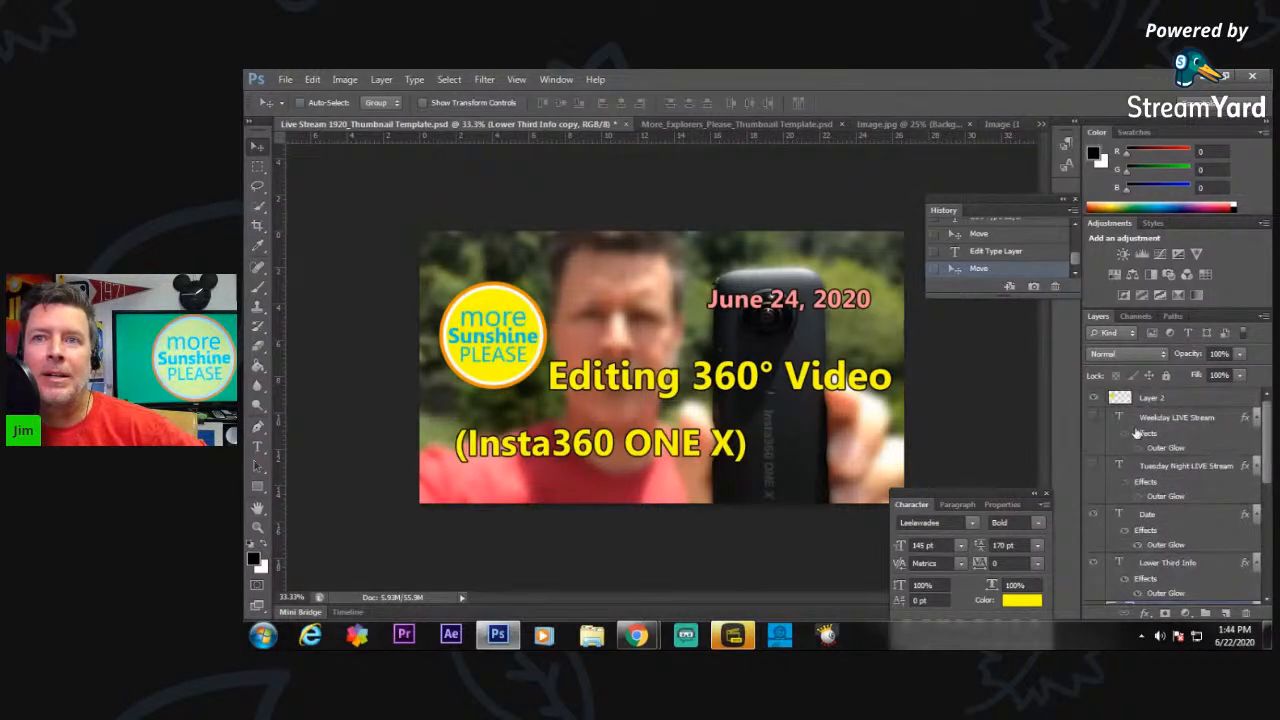
left_click(1093, 418)
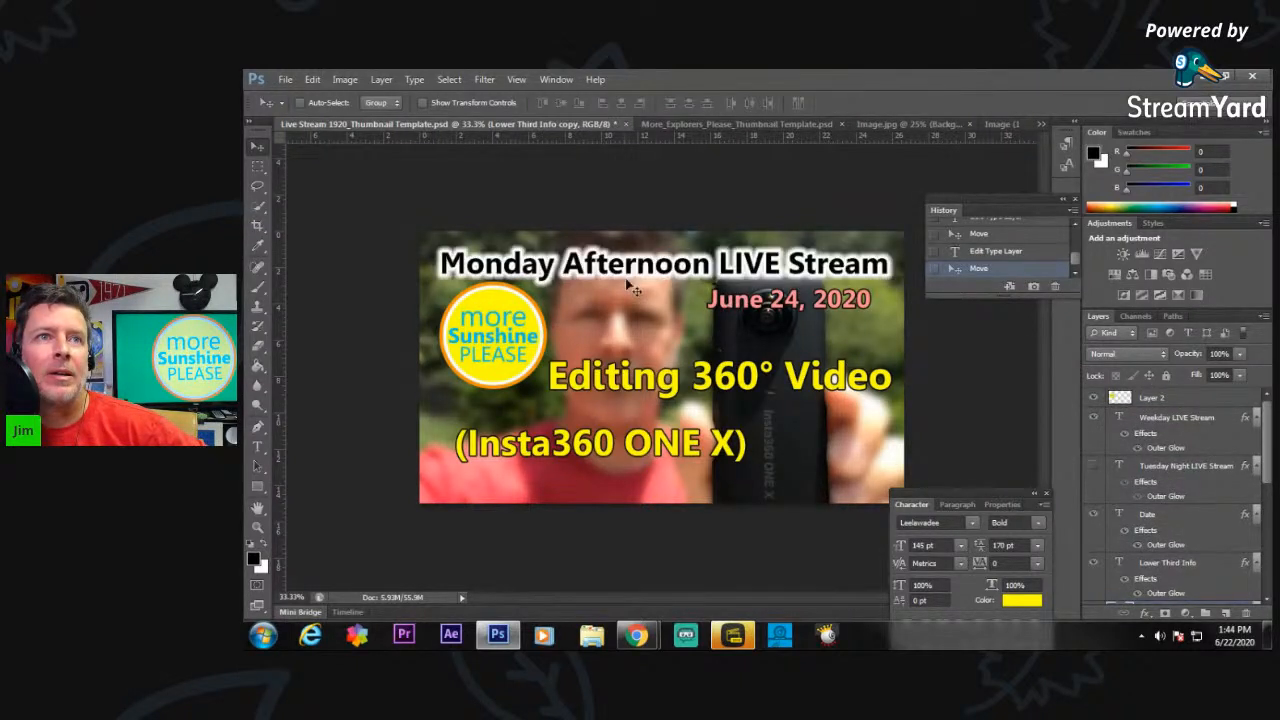
Change "Monday" to "Wednesday" in the weekday title text at the top of the image.
left_click(257, 447)
left_click(510, 250)
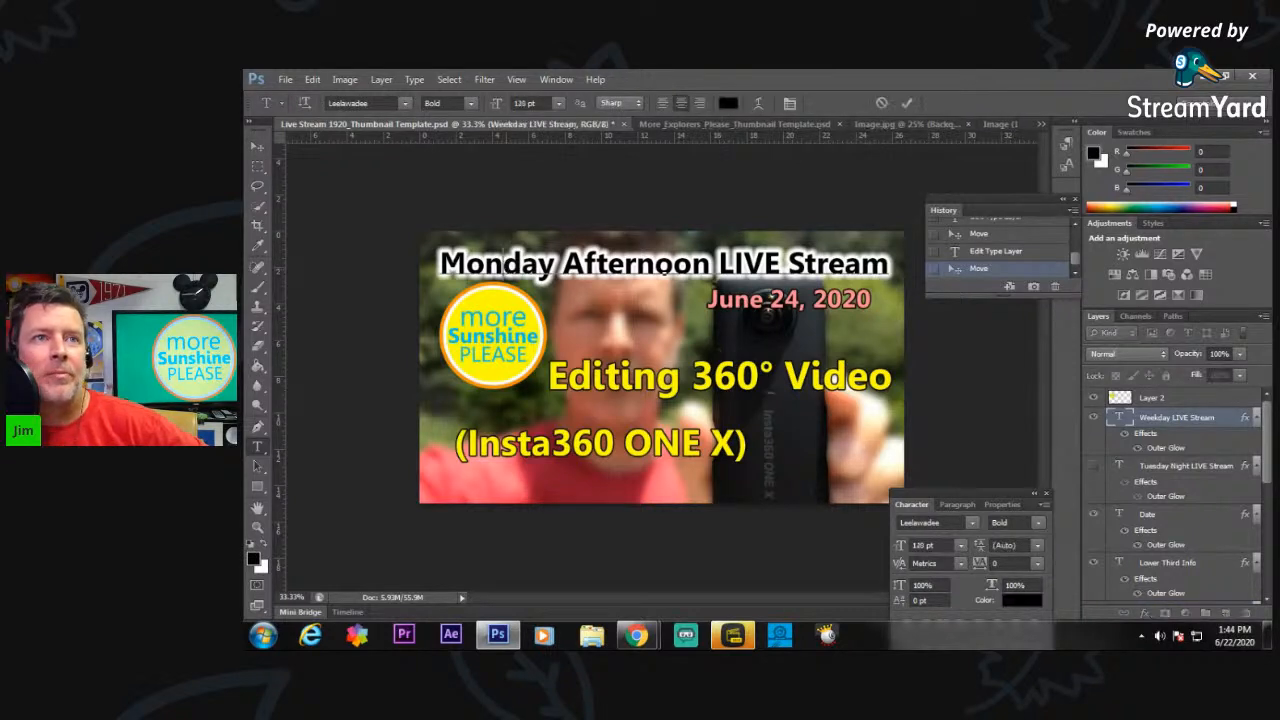
key("BackSpace")
key("BackSpace")
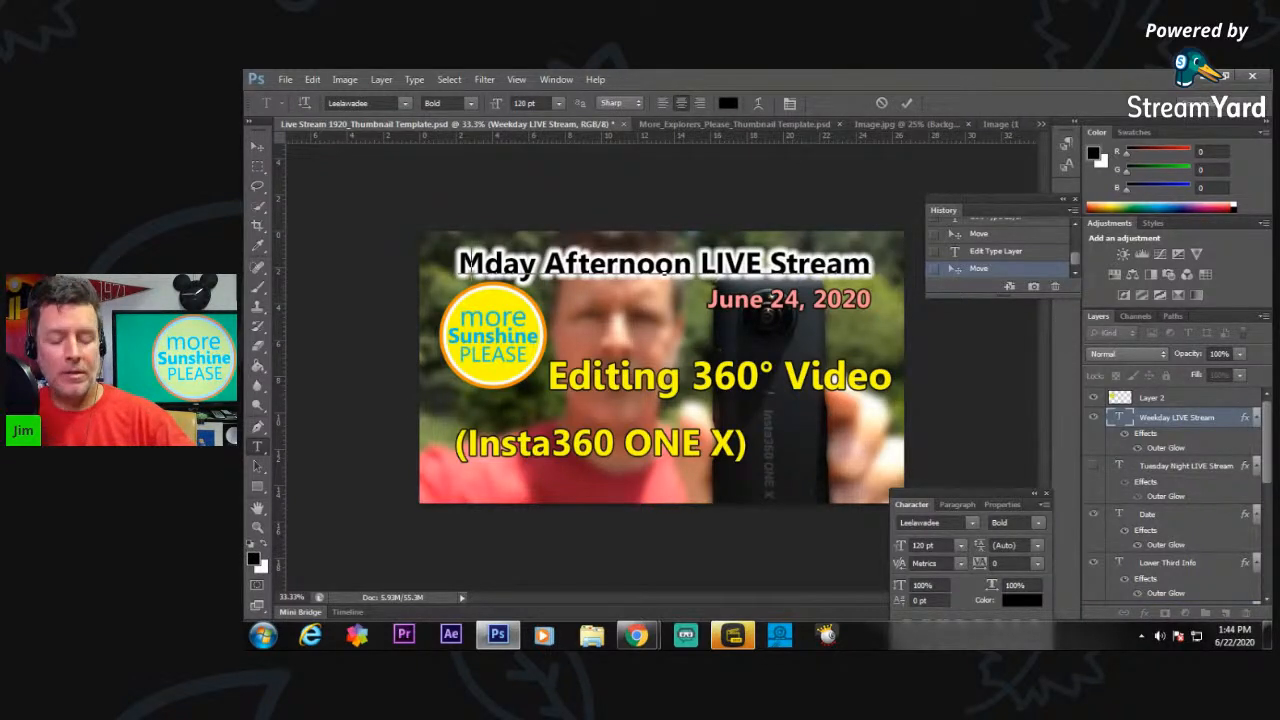
key("BackSpace")
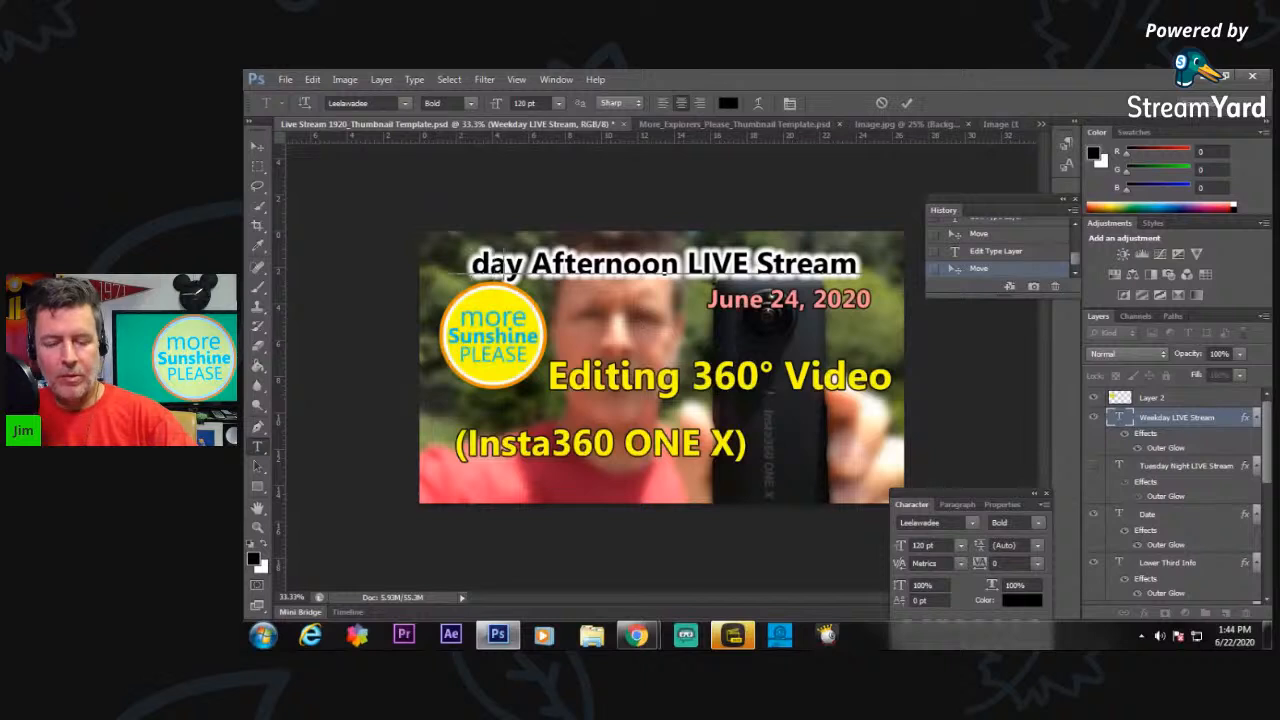
type("Wednes")
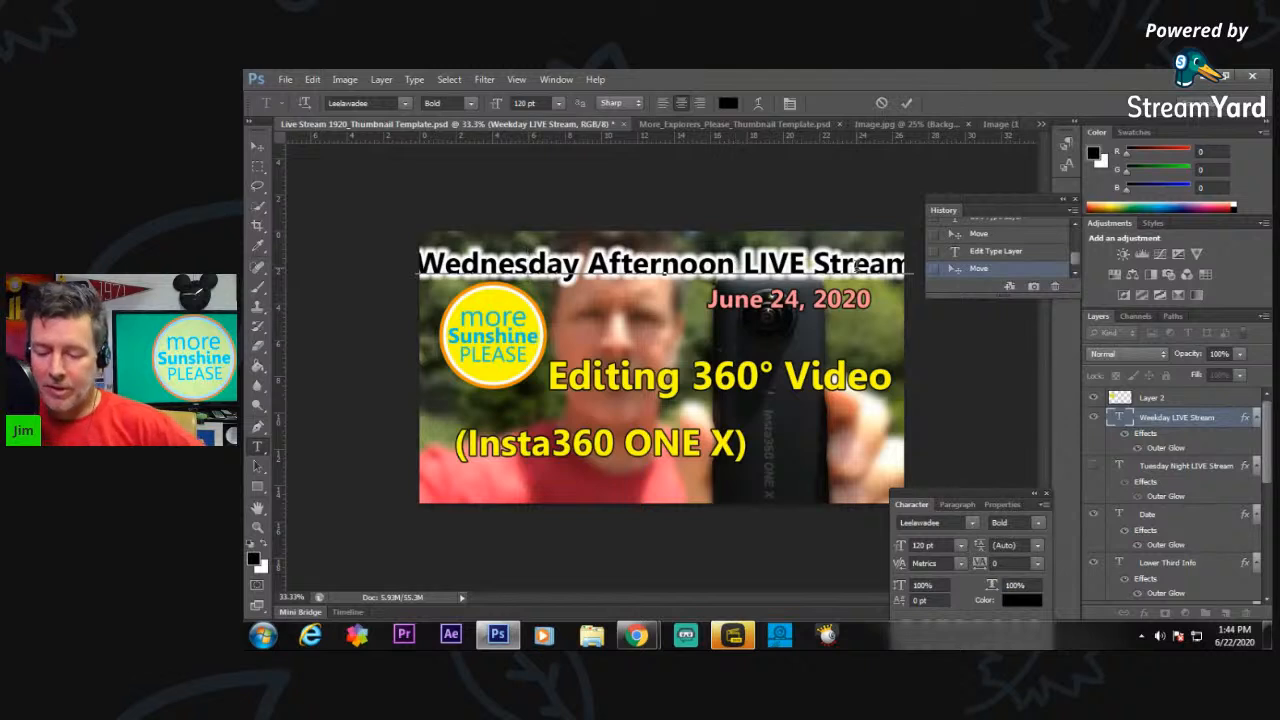
Remove the word "Afternoon" from the title so that it reads "Wednesday LIVE Stream".
key("BackSpace")
key("BackSpace")
key("BackSpace")
key("BackSpace")
key("BackSpace")
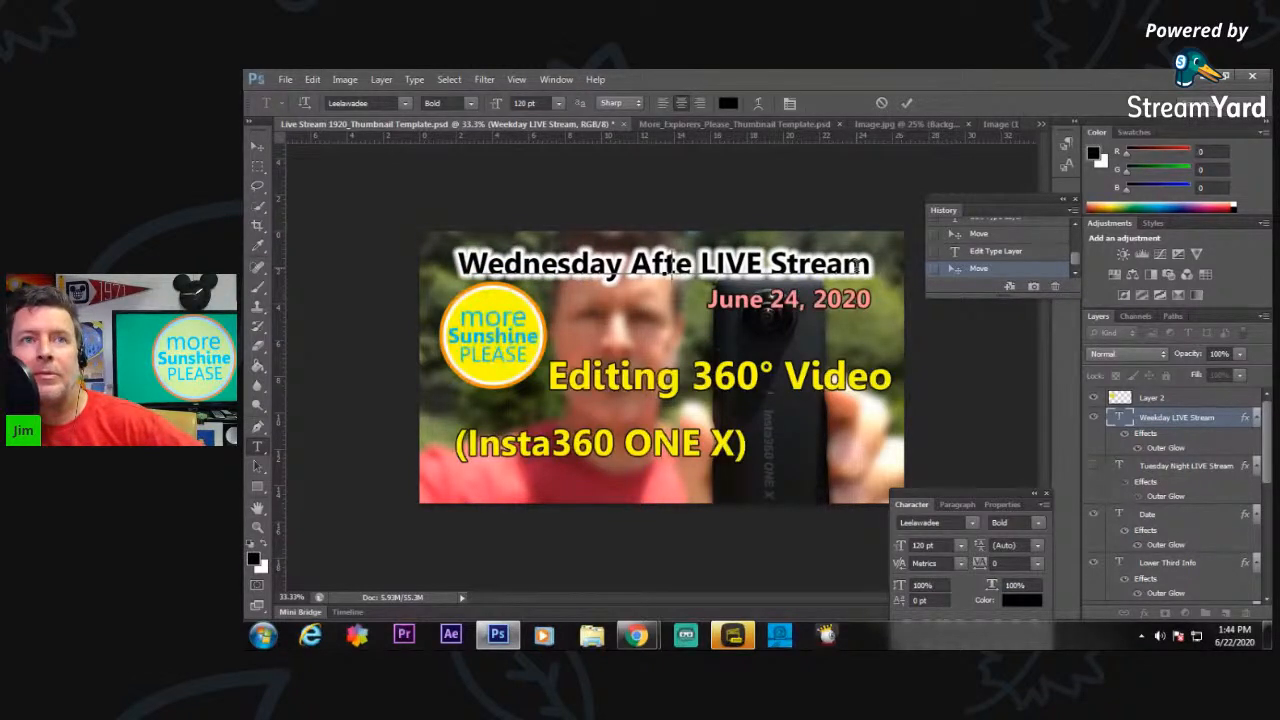
key("BackSpace")
key("BackSpace")
key("BackSpace")
key("BackSpace")
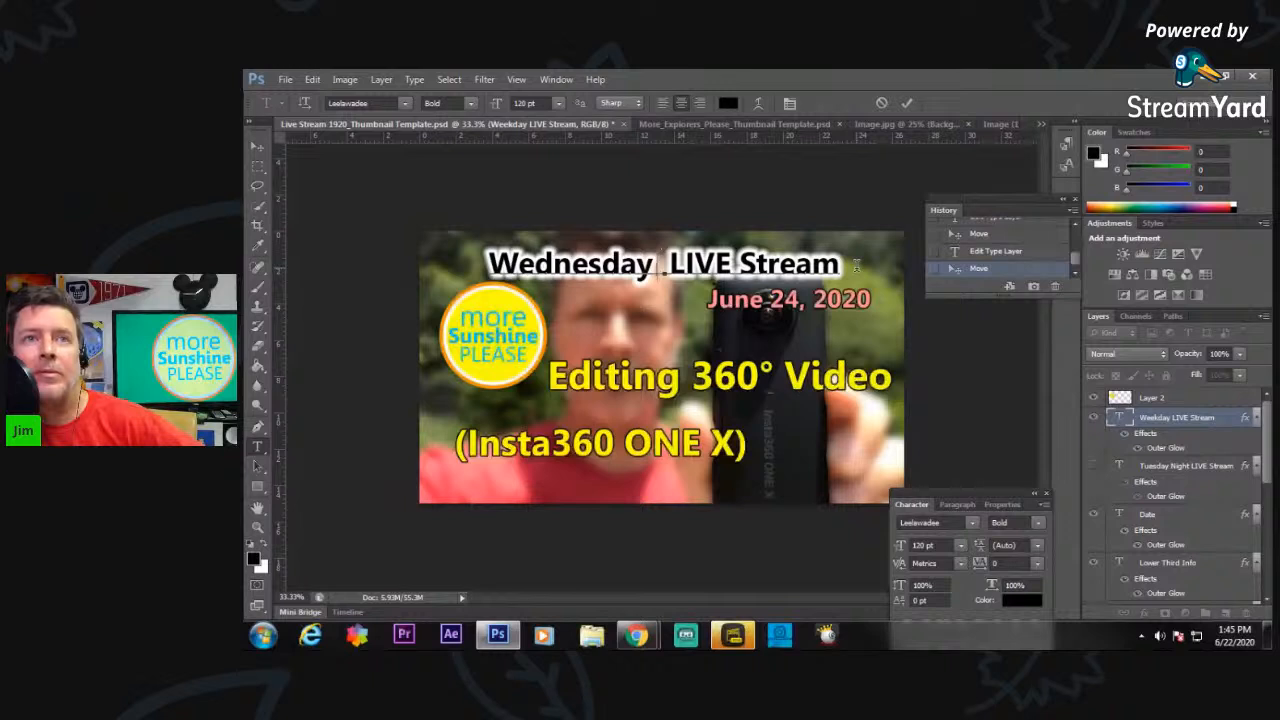
key("BackSpace")
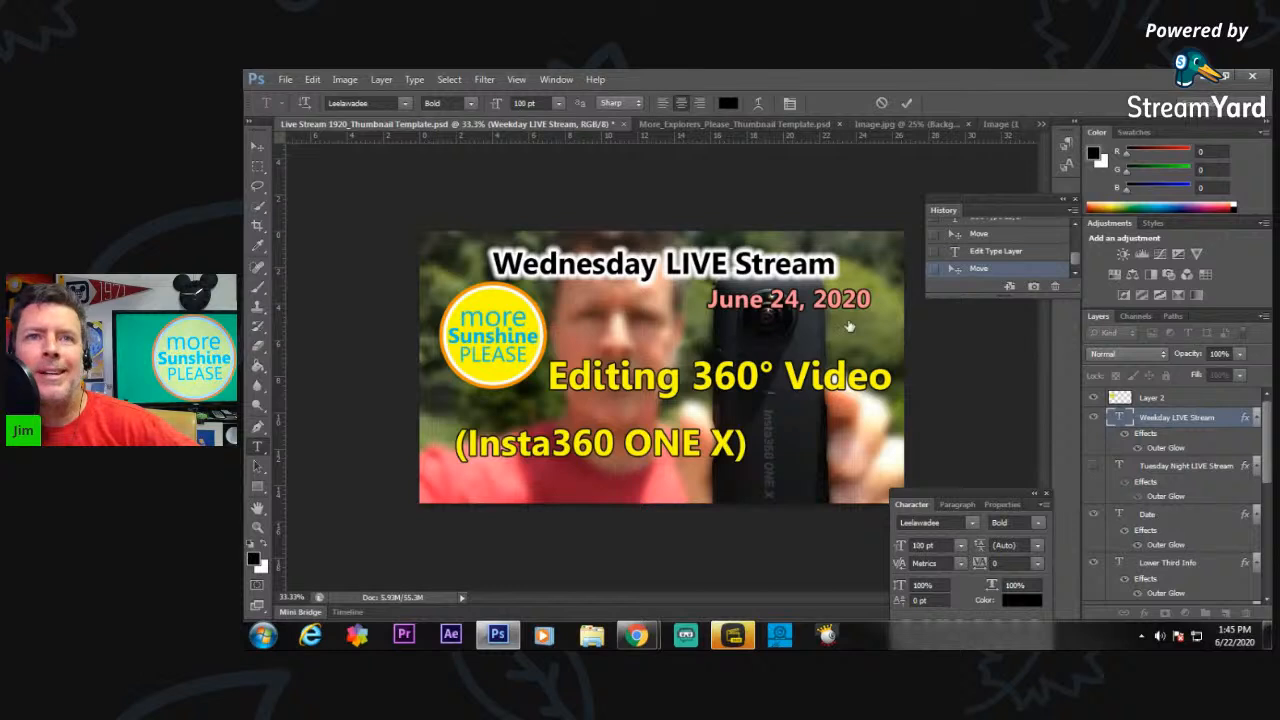
Move the date text off the camera to the space beside the round logo, under the title, and set its size to 90 pt.
left_click(1168, 517)
left_click(258, 148)
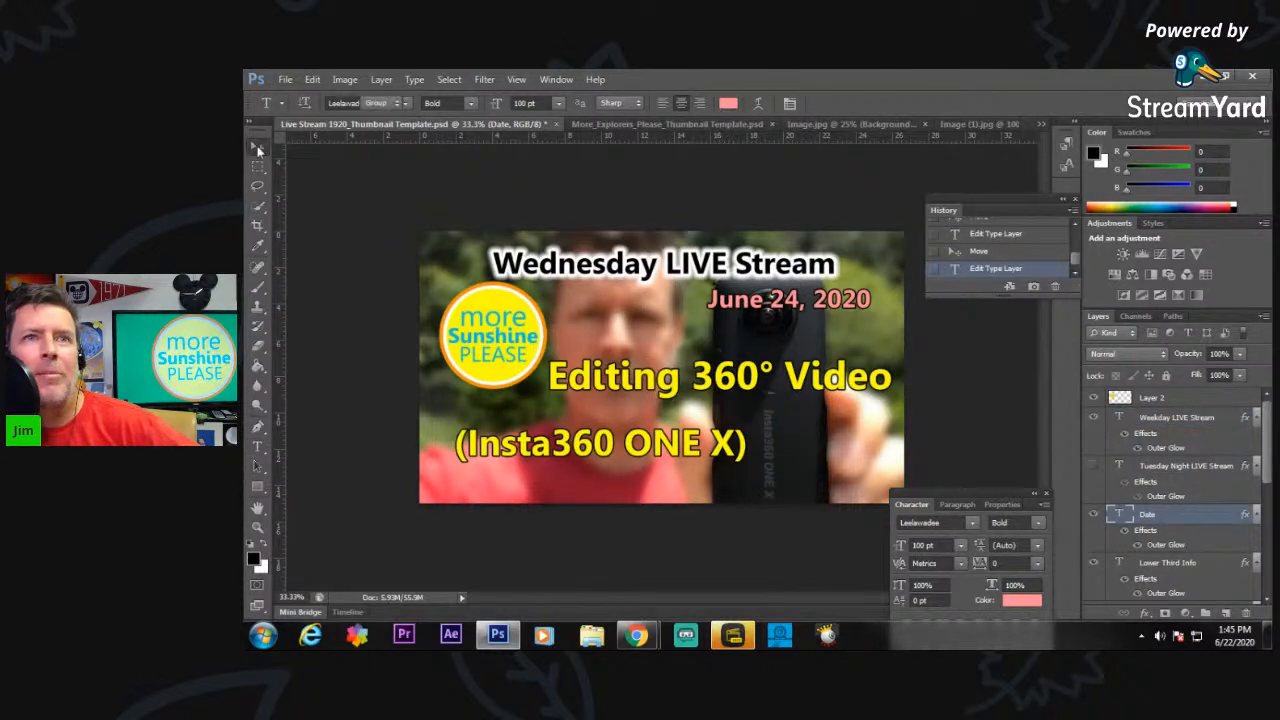
left_click_drag(692, 302, 598, 309)
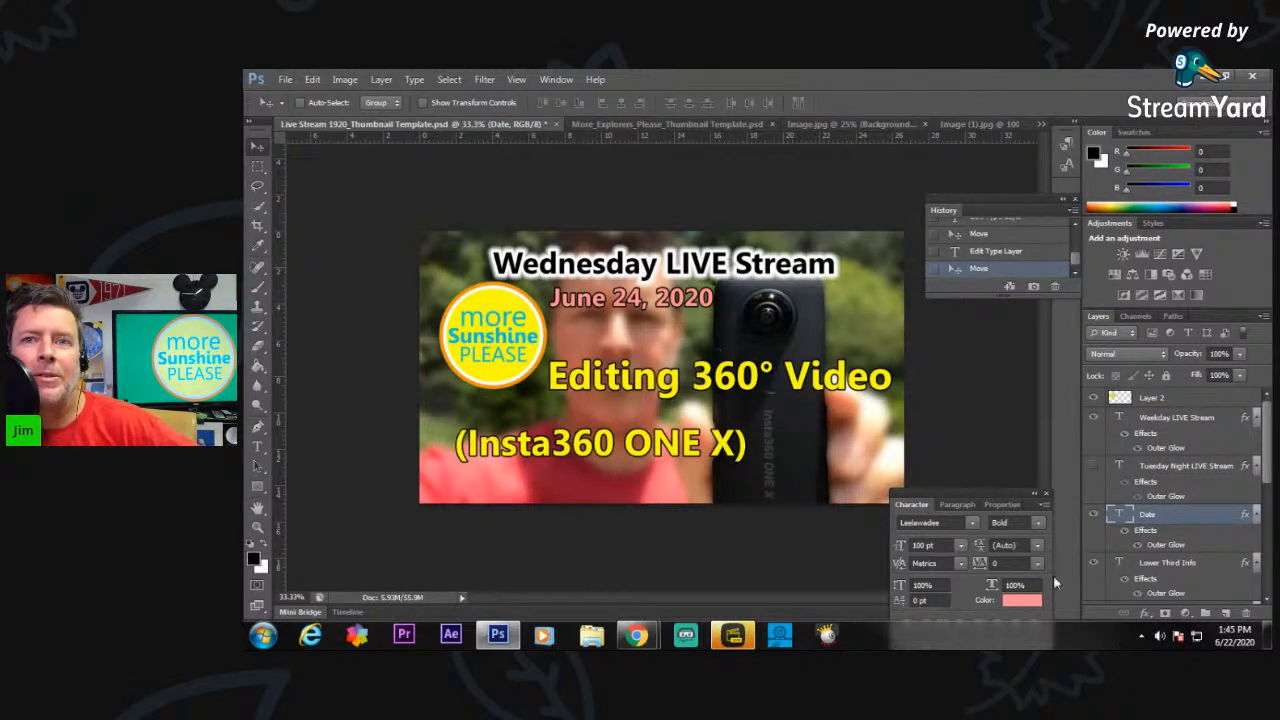
left_click(945, 546)
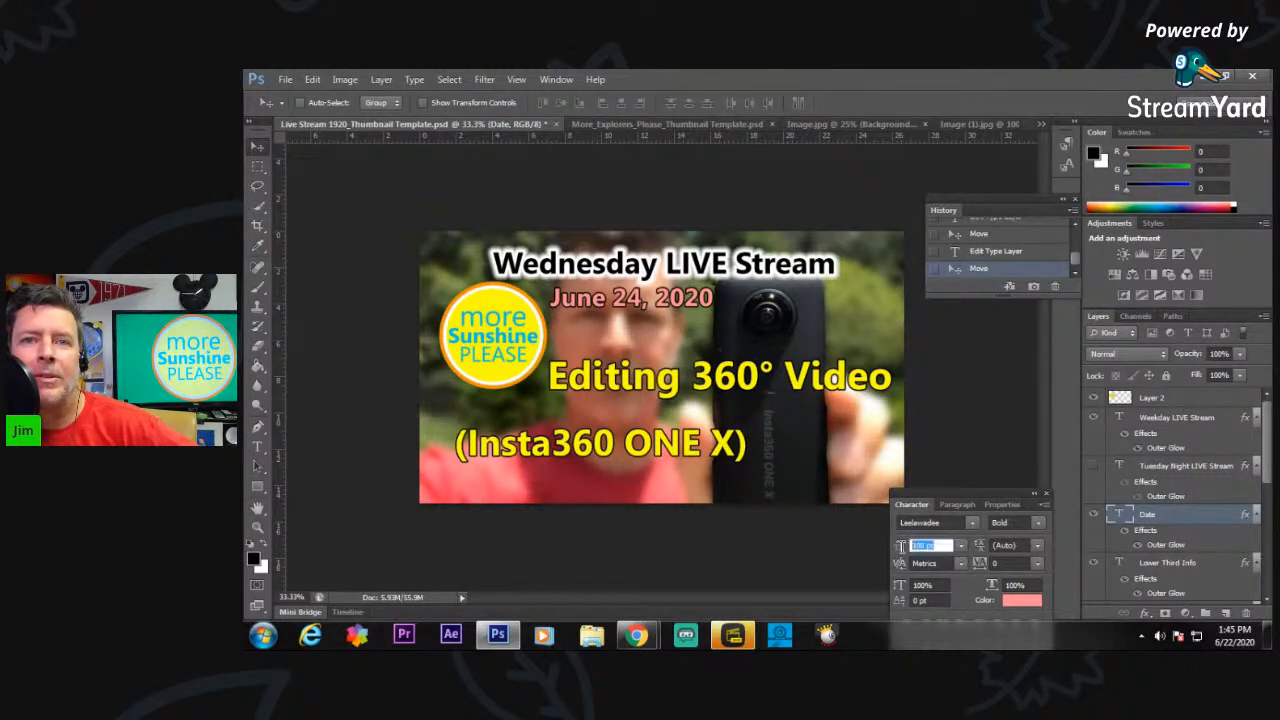
type("90")
key("Return")
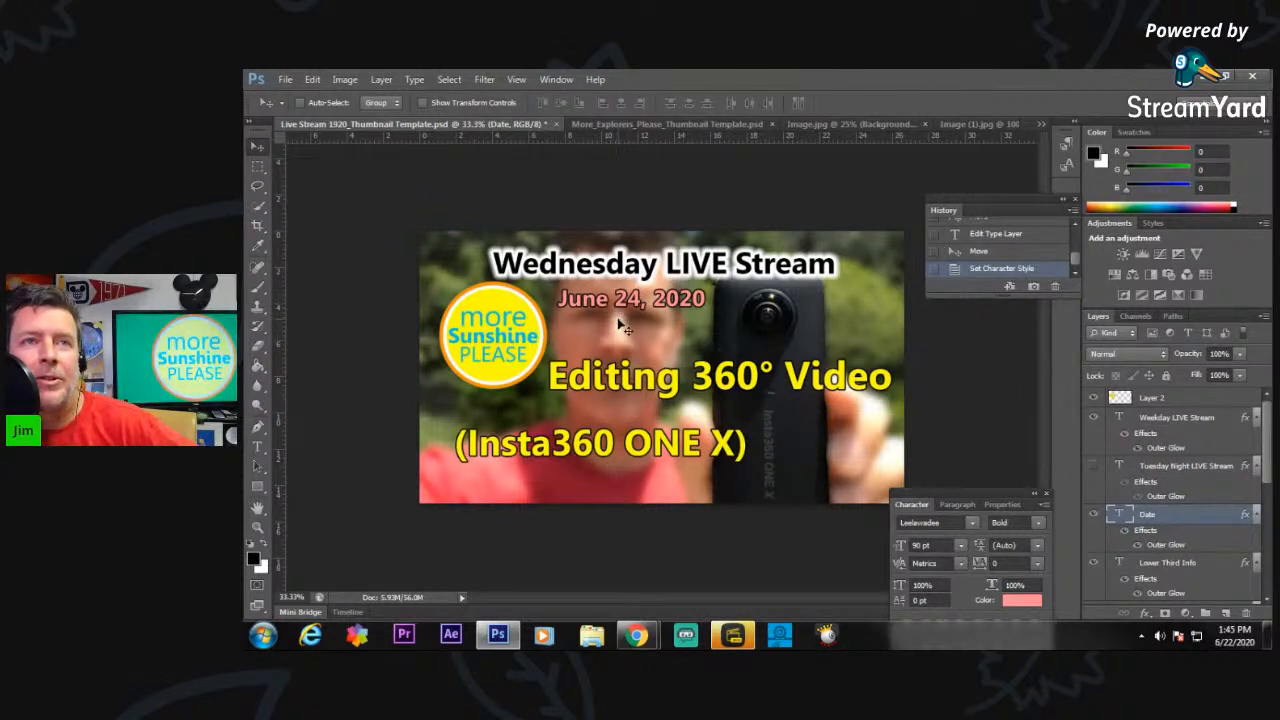
Recolor the date text with the blue (#01bffd) sampled from the word "Sunshine" in the round logo.
left_click(1021, 601)
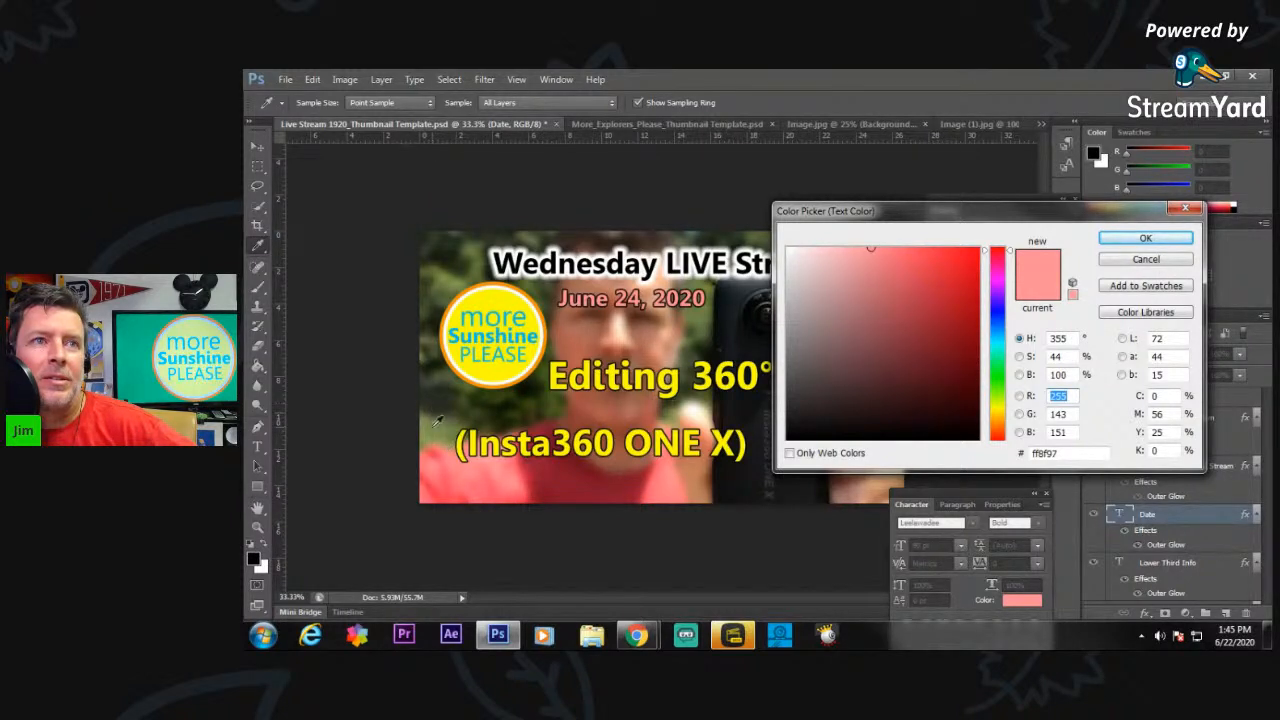
left_click(436, 424)
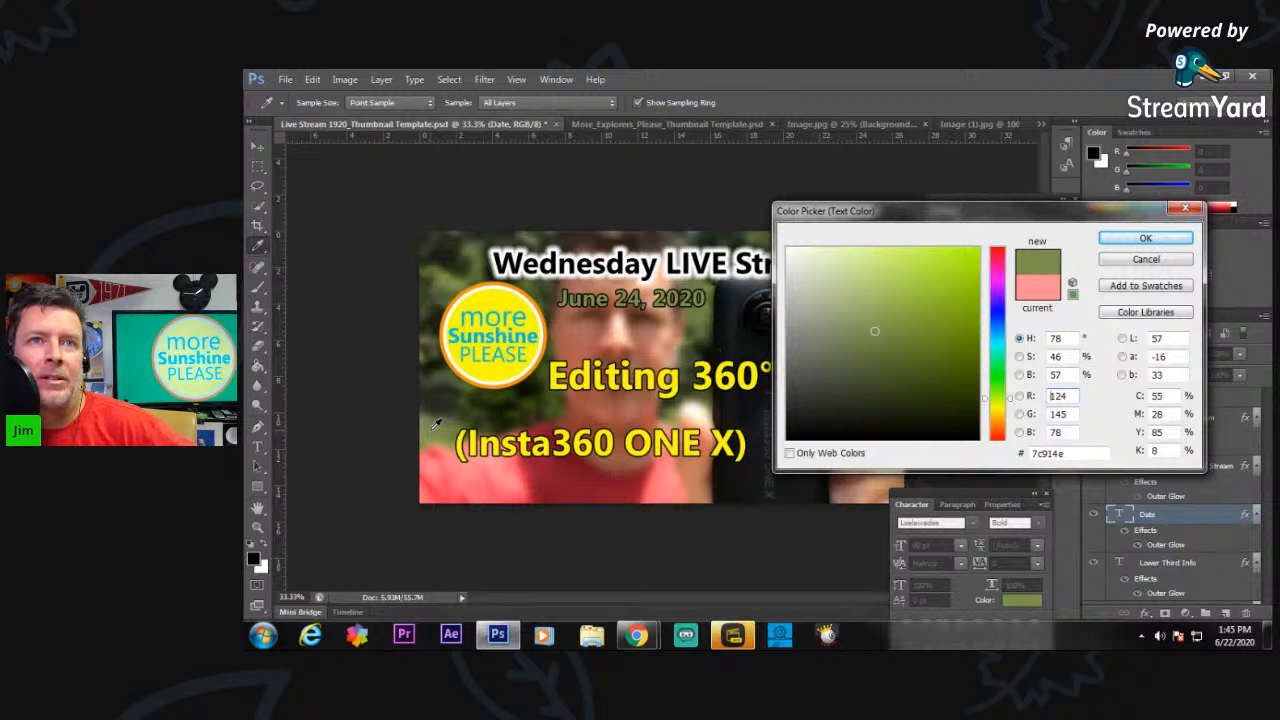
left_click(440, 313)
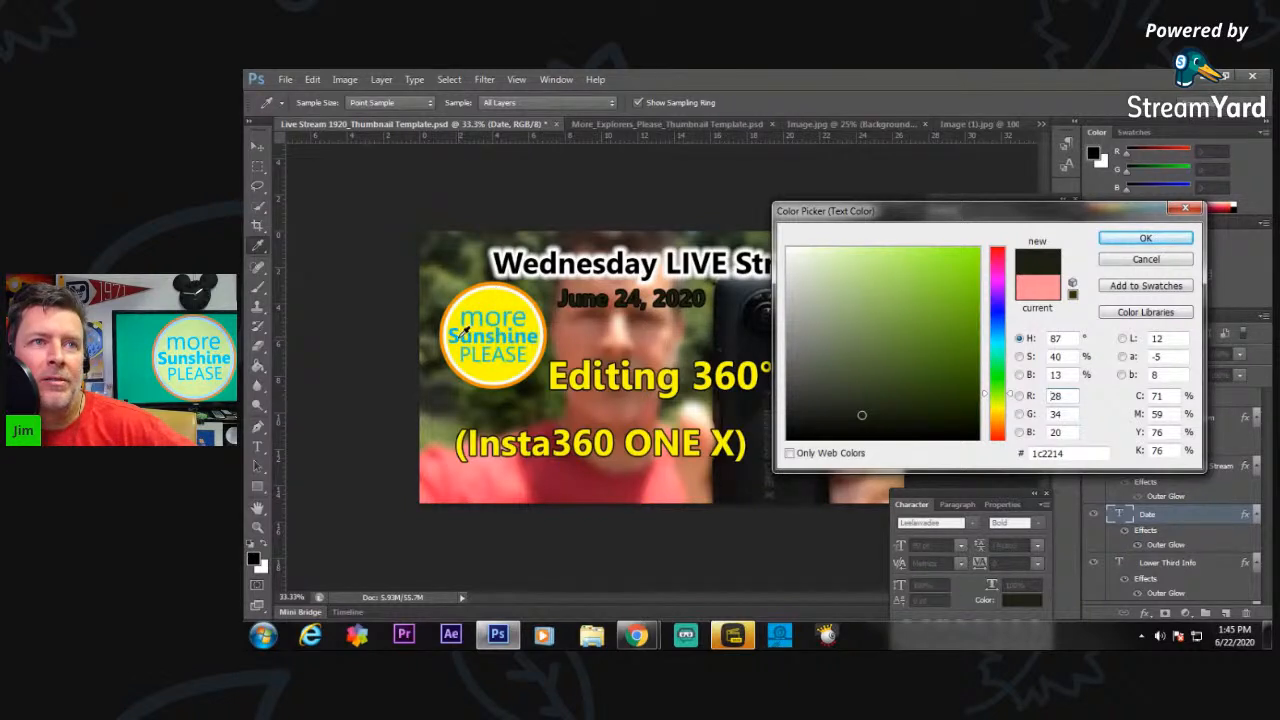
left_click(462, 334)
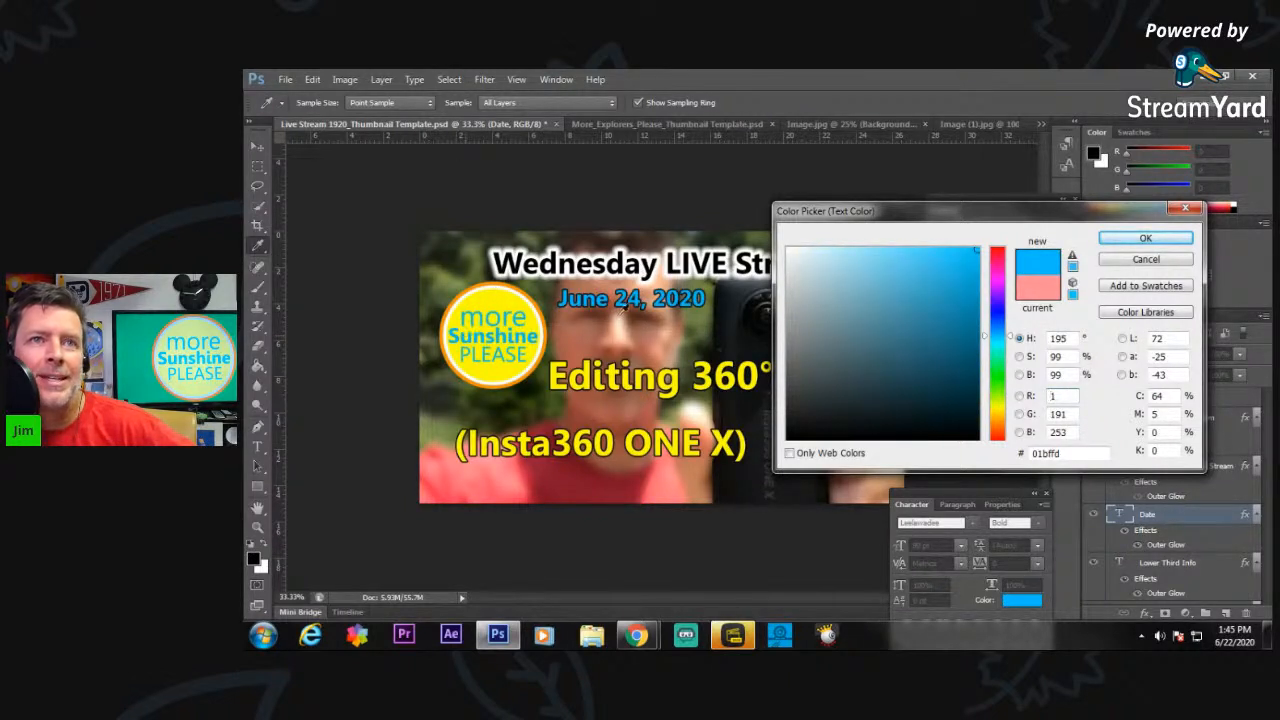
left_click(1145, 240)
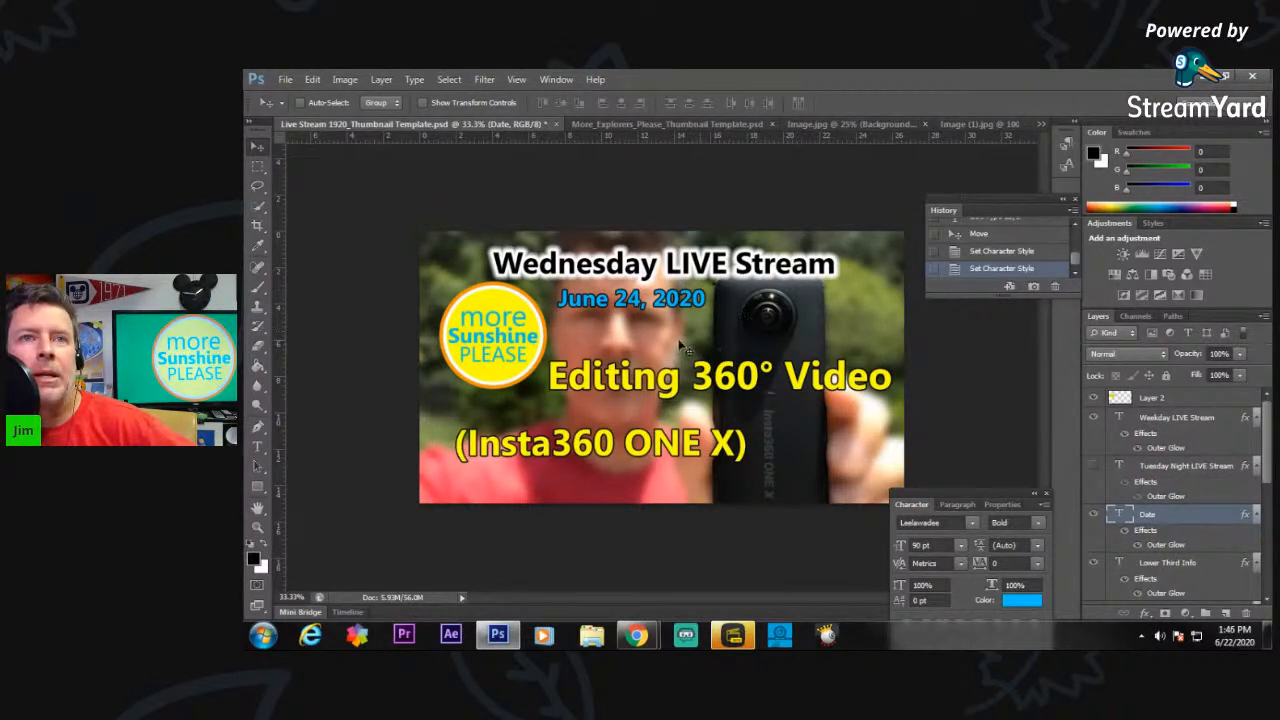
Save a JPEG copy as 06_24_2020_thumb in the More Sunshine Please folder, with quality 12 (Maximum) and Progressive format.
left_click(285, 79)
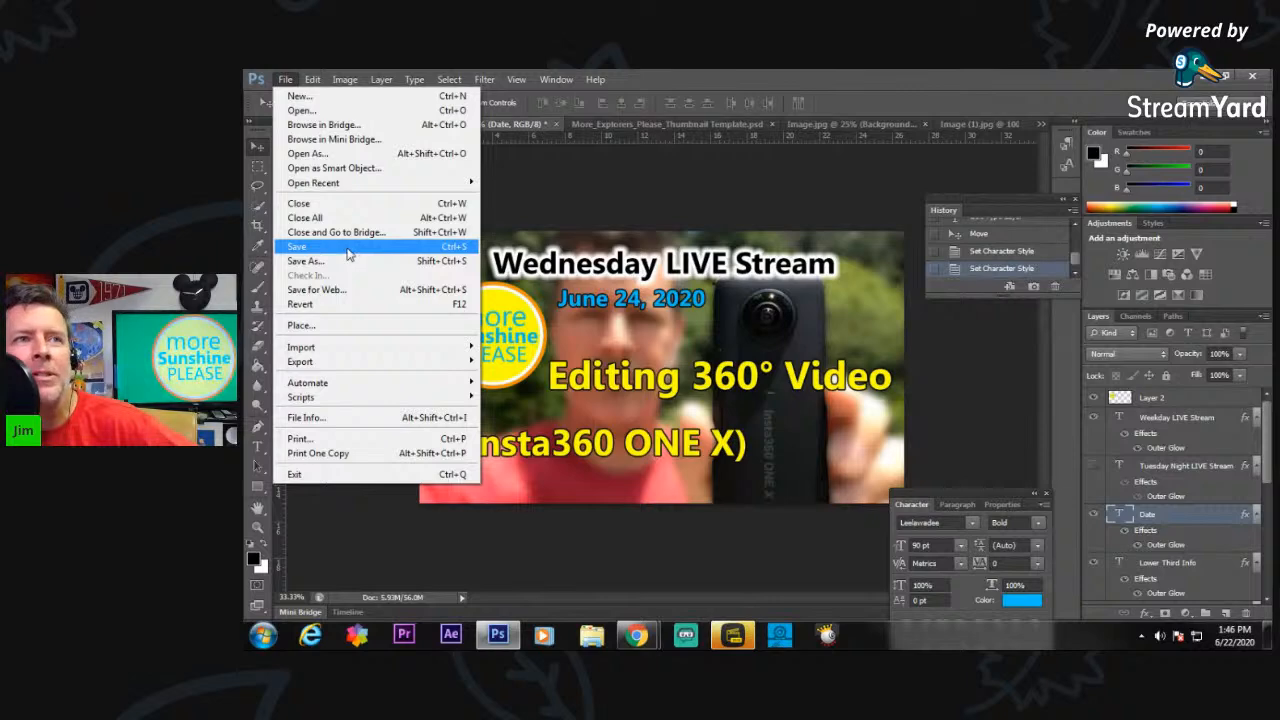
left_click(316, 260)
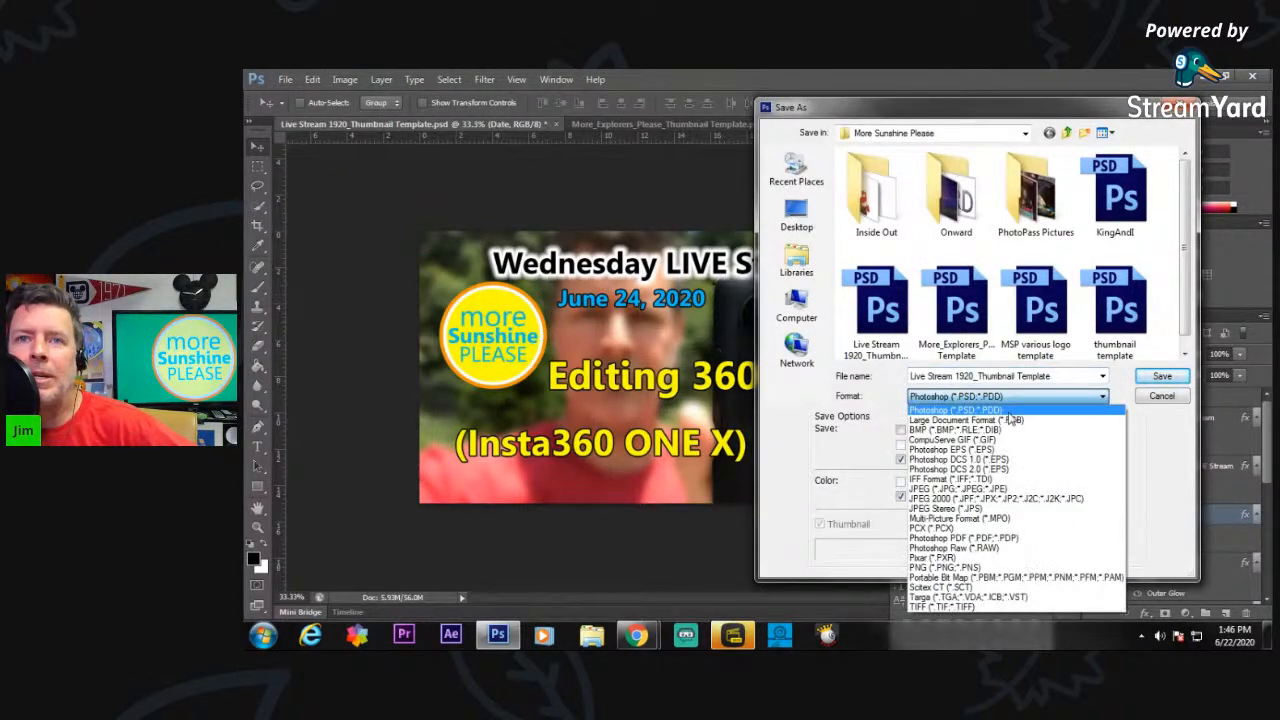
left_click(1102, 397)
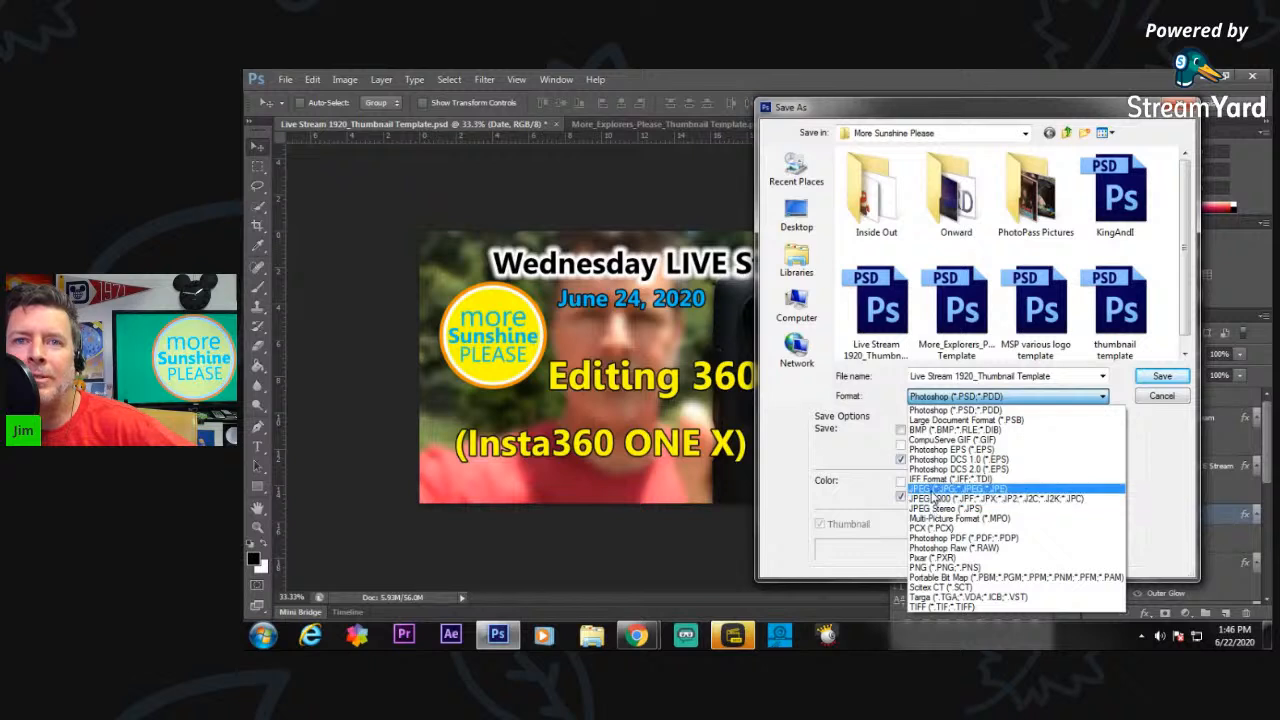
left_click(935, 489)
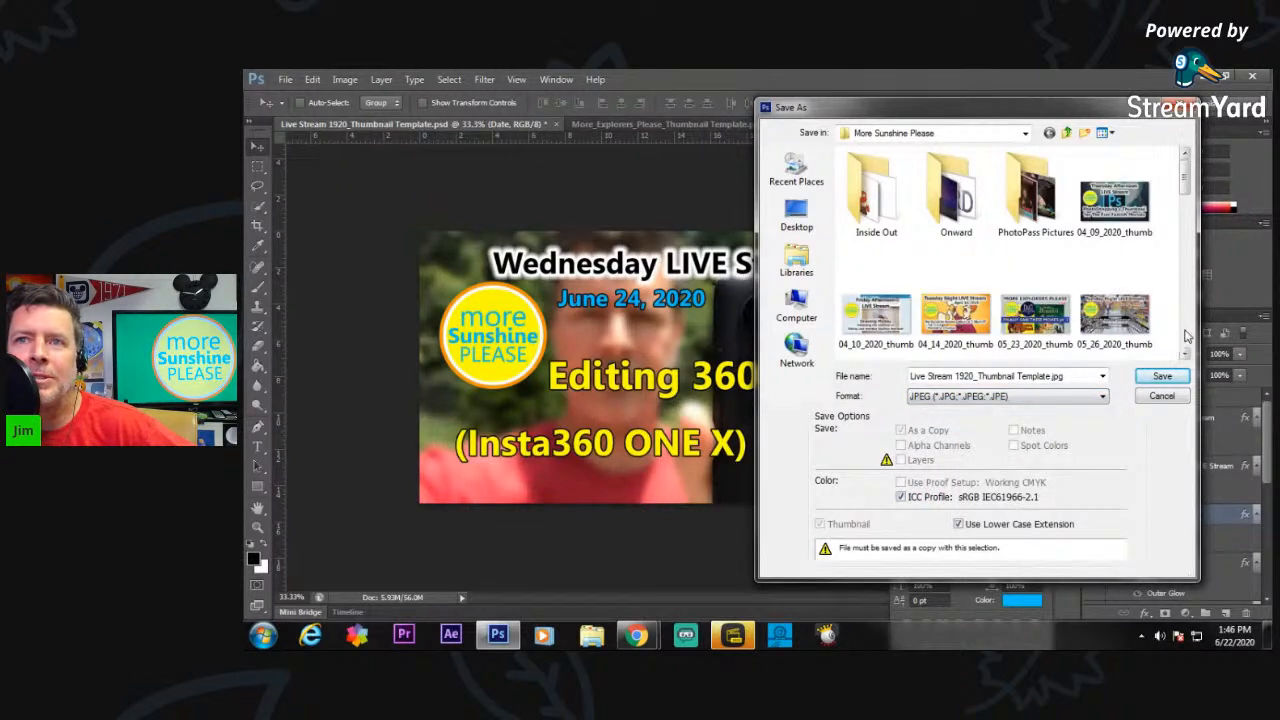
scroll(1188, 337, "down", 2)
left_click(1035, 320)
double_click(932, 376)
left_click(932, 376)
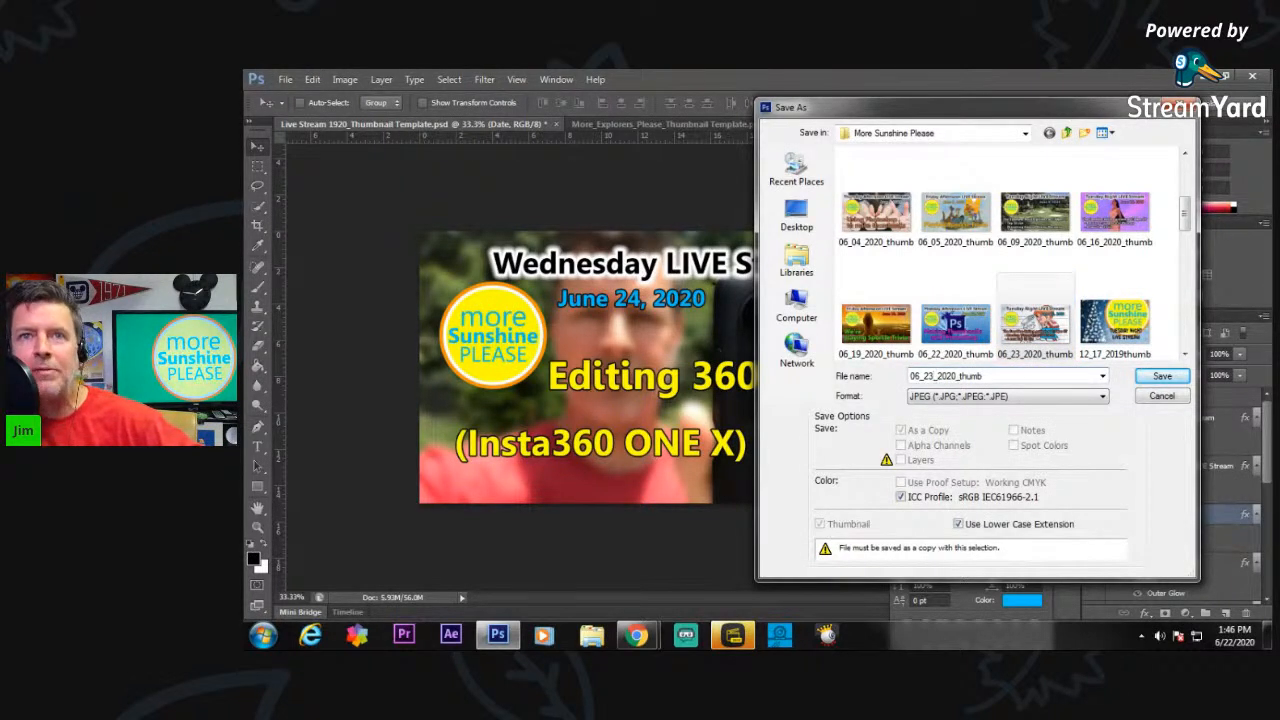
key("BackSpace")
type("4")
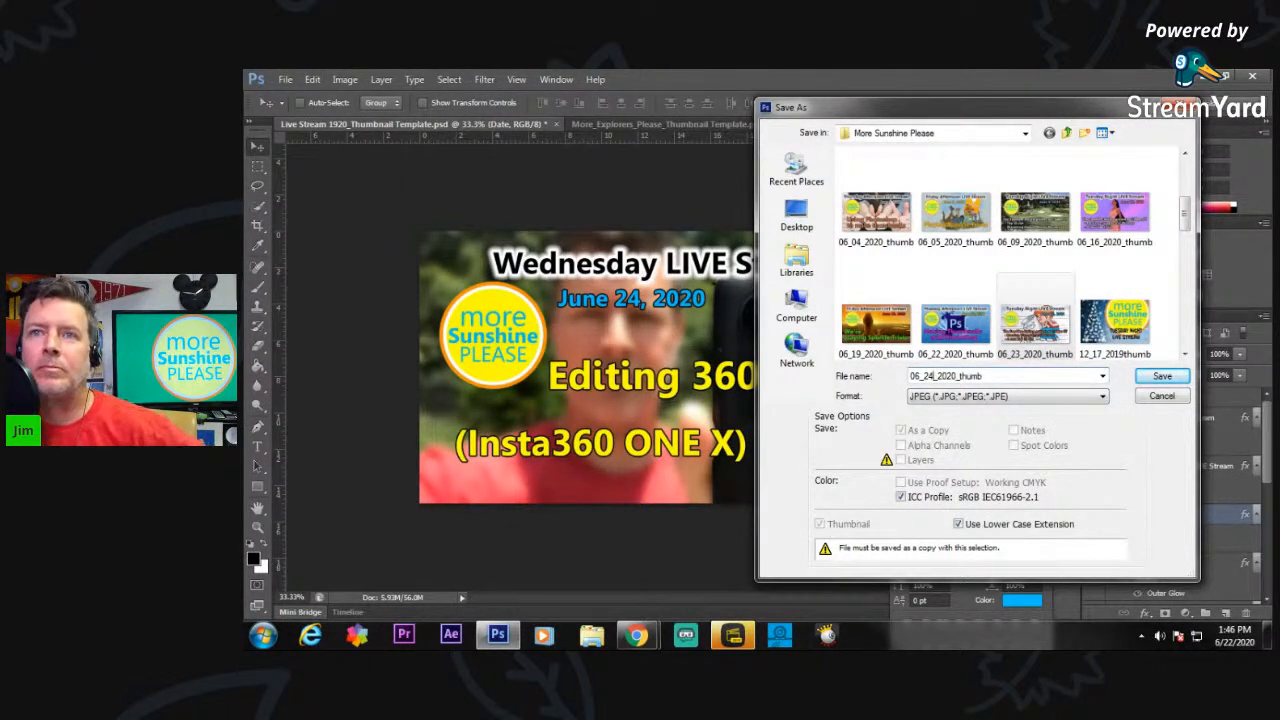
left_click(1142, 380)
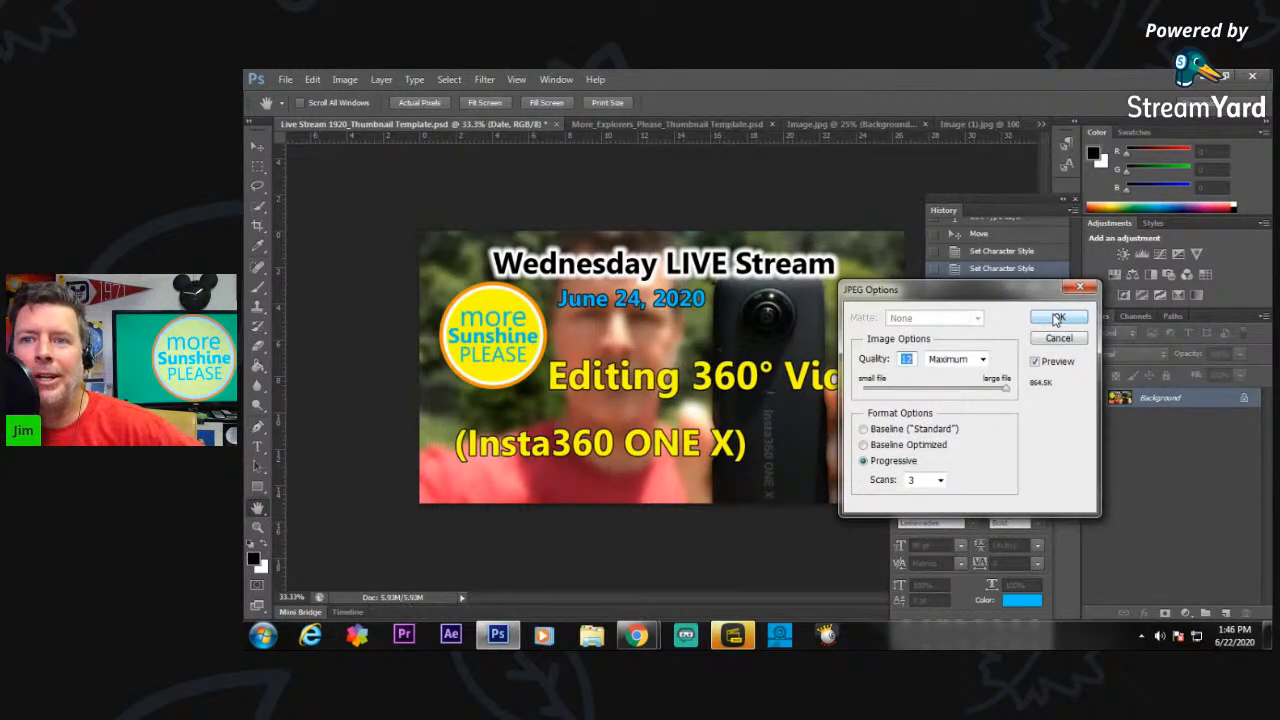
left_click(1057, 318)
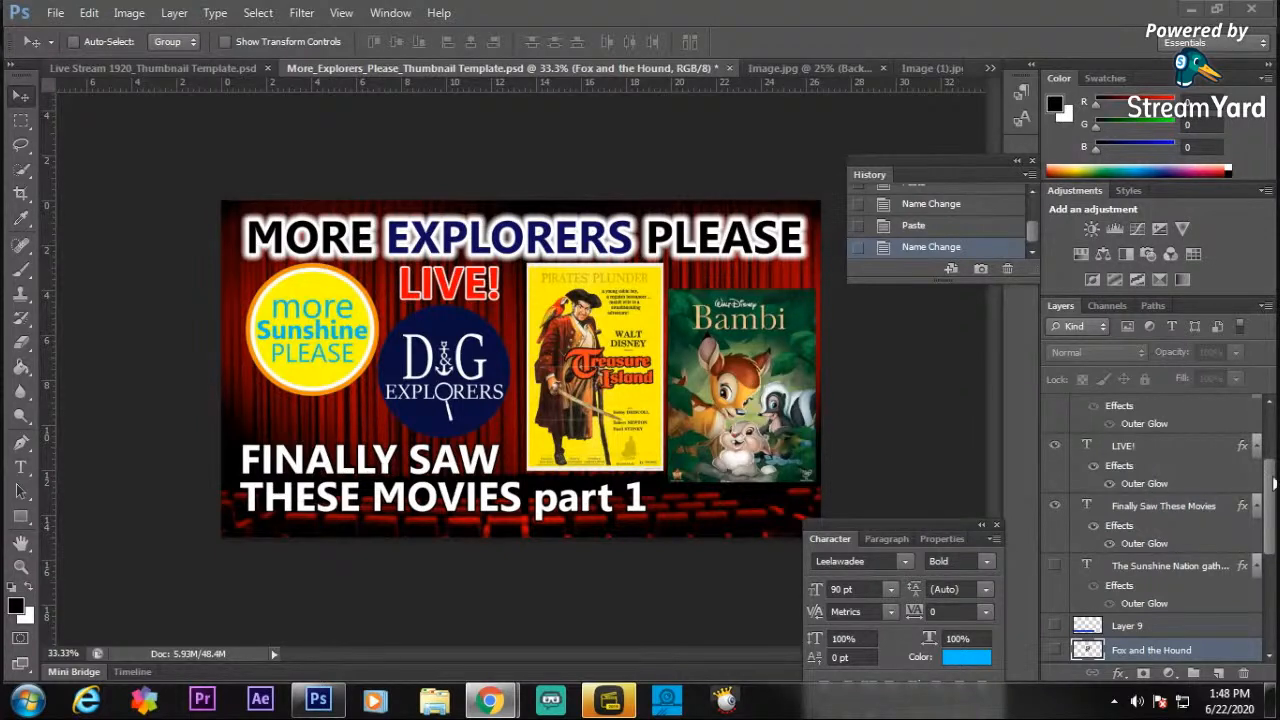
Preview the Dumbo and The Sword in the Stone posters by briefly showing Layer 11 and Layer 12 in the More Explorers Please template.
left_click_drag(1271, 482, 1268, 583)
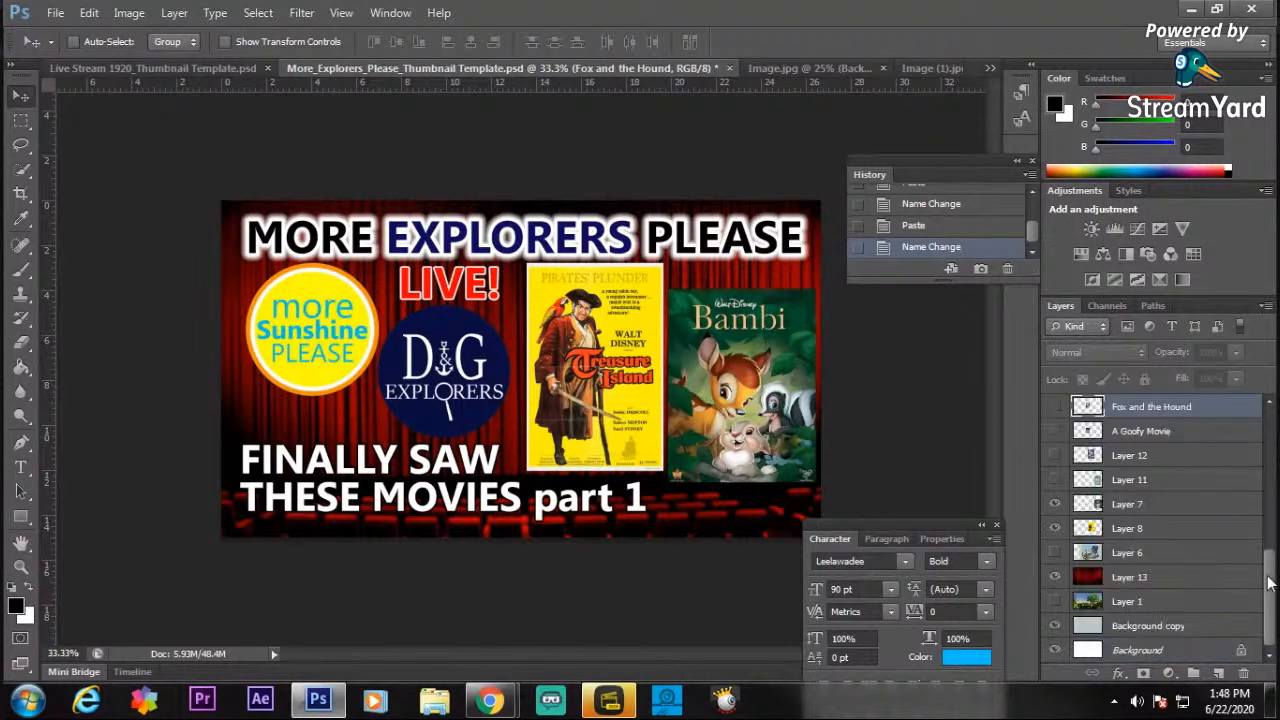
left_click(1054, 481)
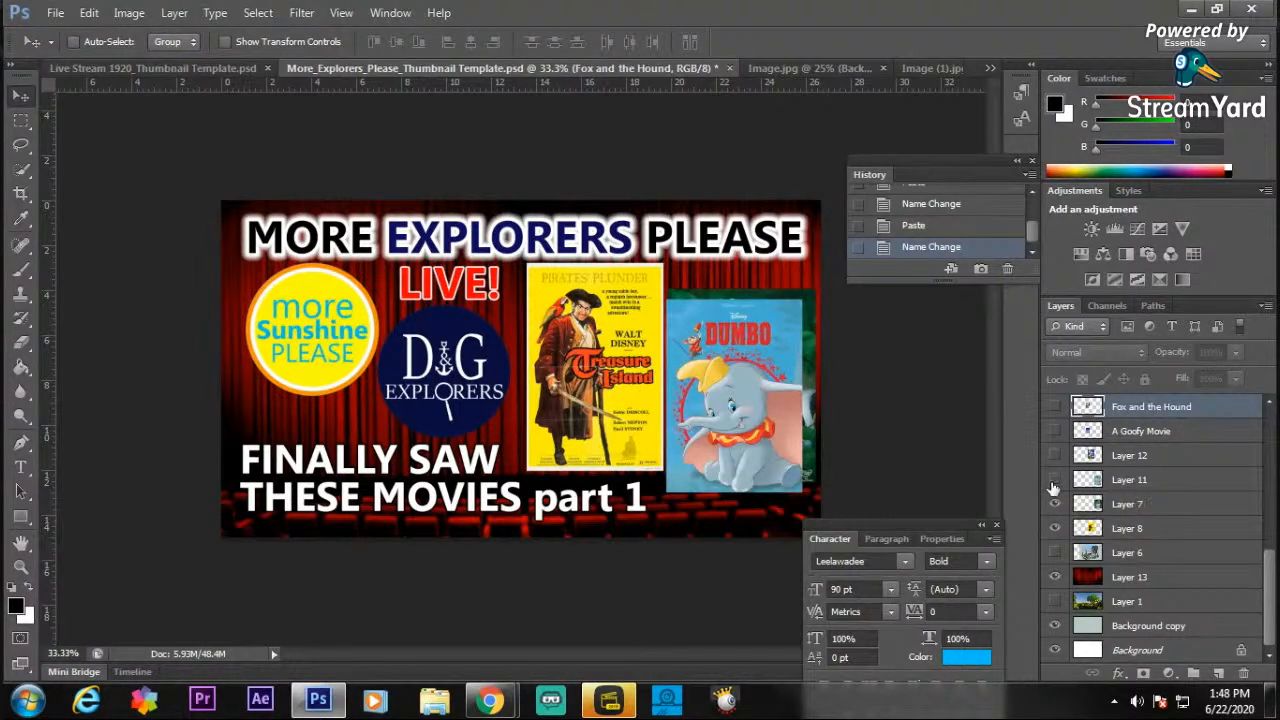
left_click(1056, 461)
left_click(1056, 457)
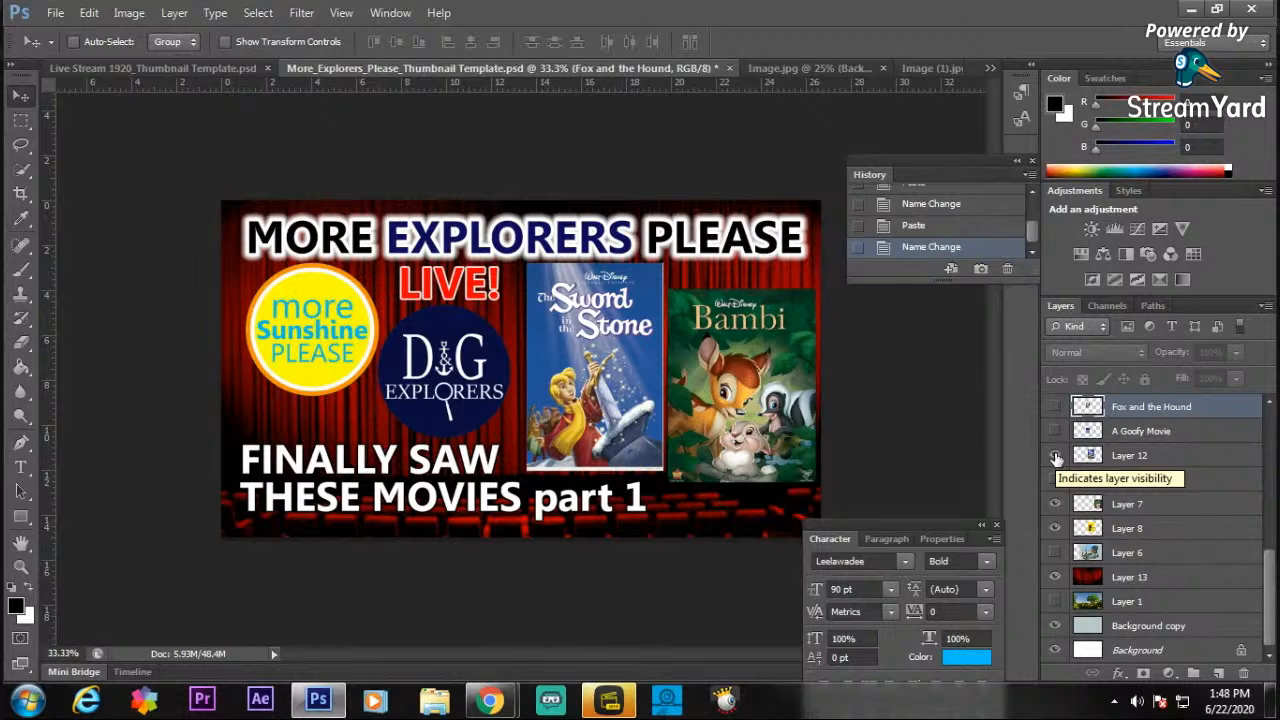
left_click(1056, 457)
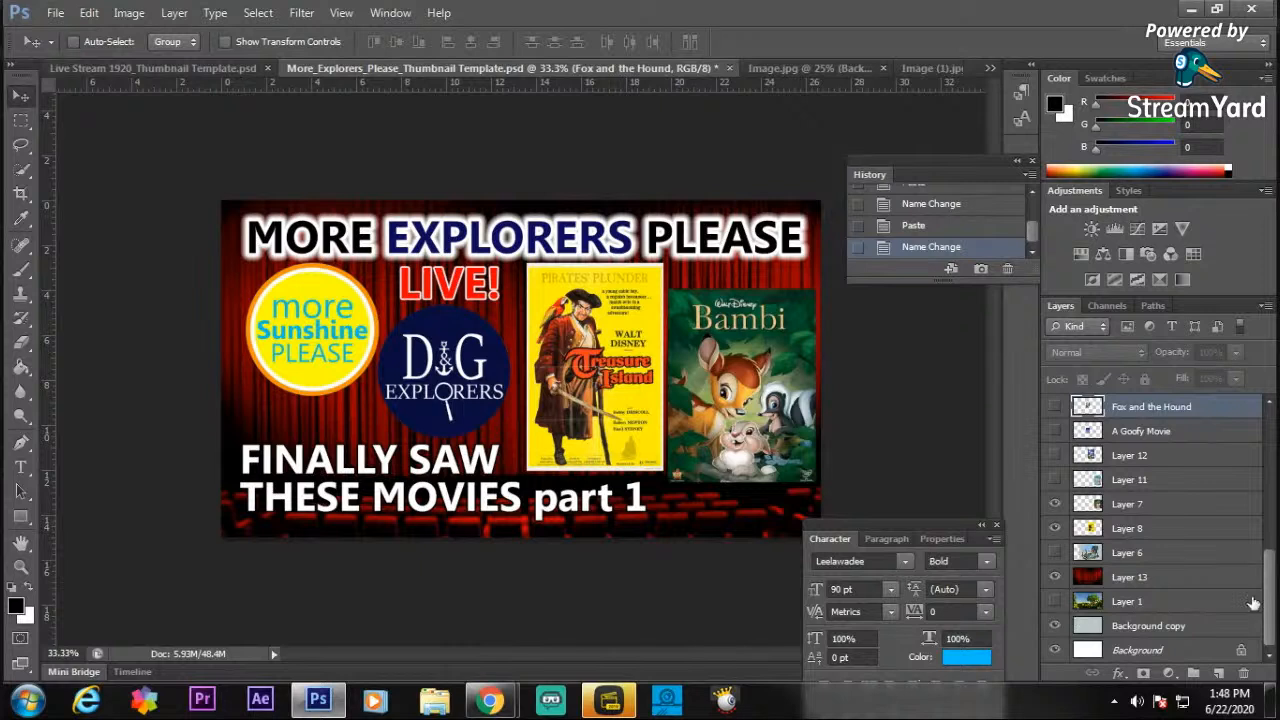
Change "part 1" to "part 3" in the Finally Saw These Movies text.
left_click_drag(1274, 590, 1272, 505)
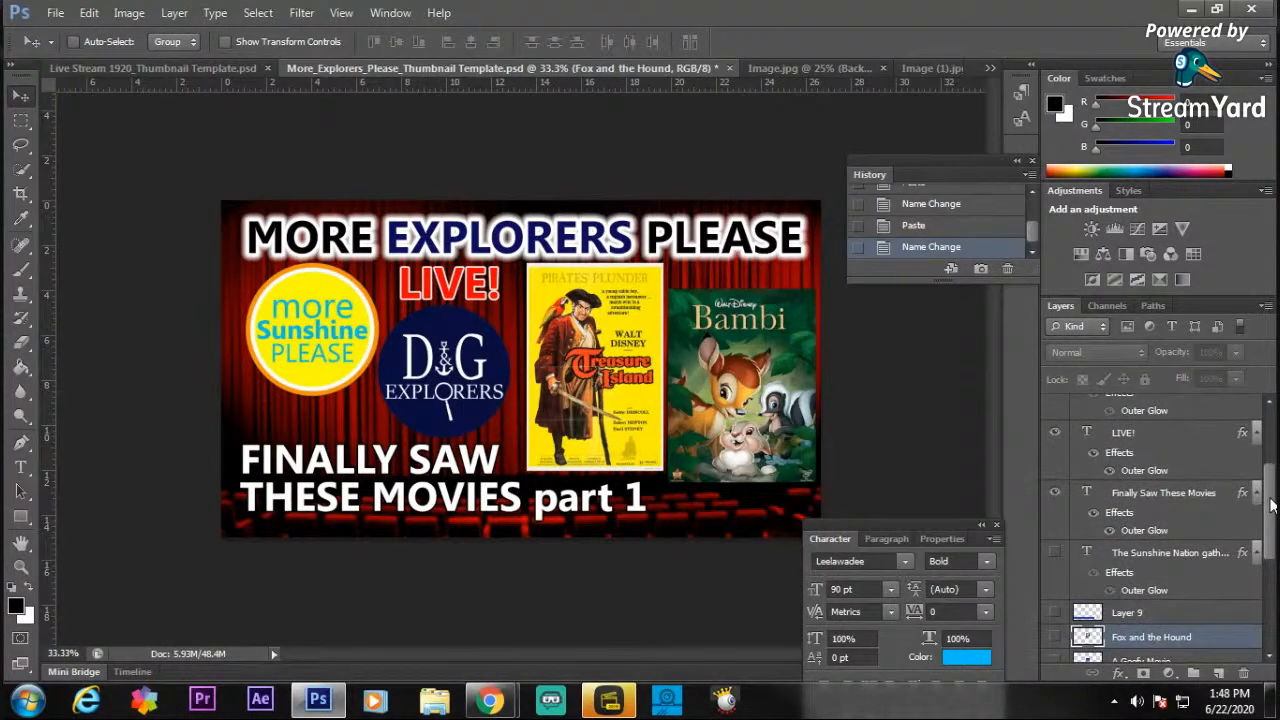
left_click(1176, 493)
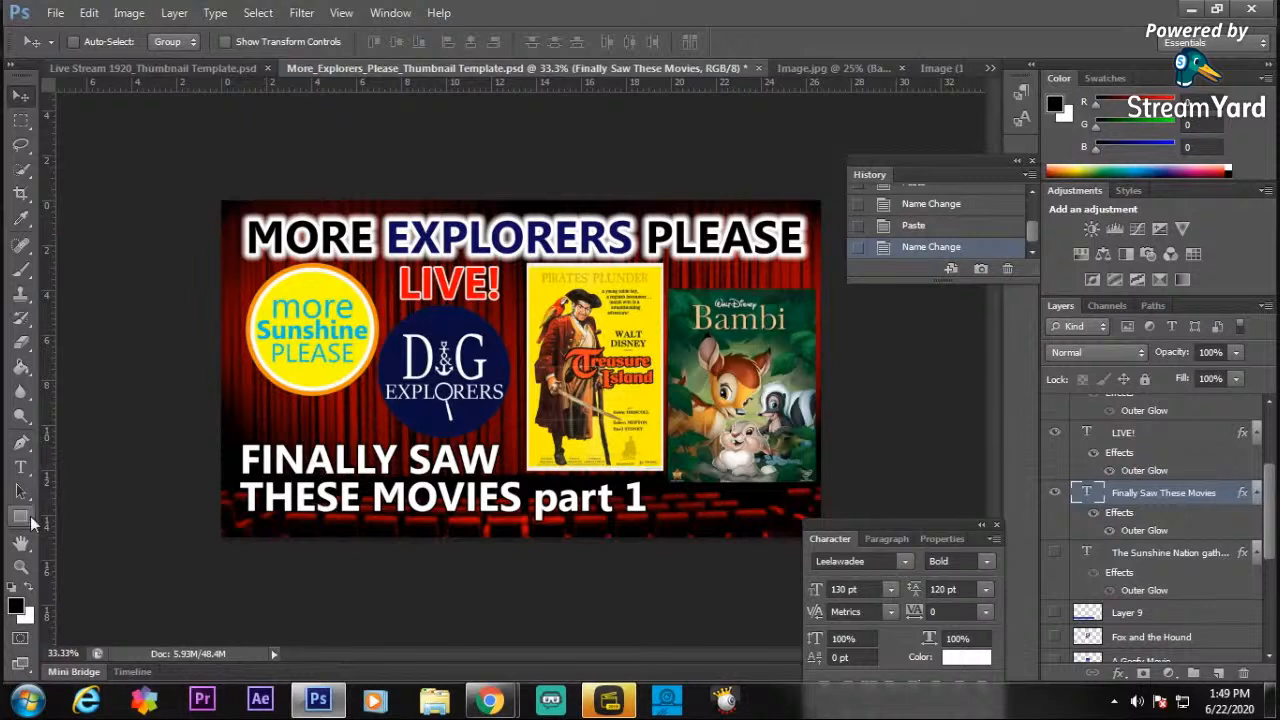
left_click(20, 467)
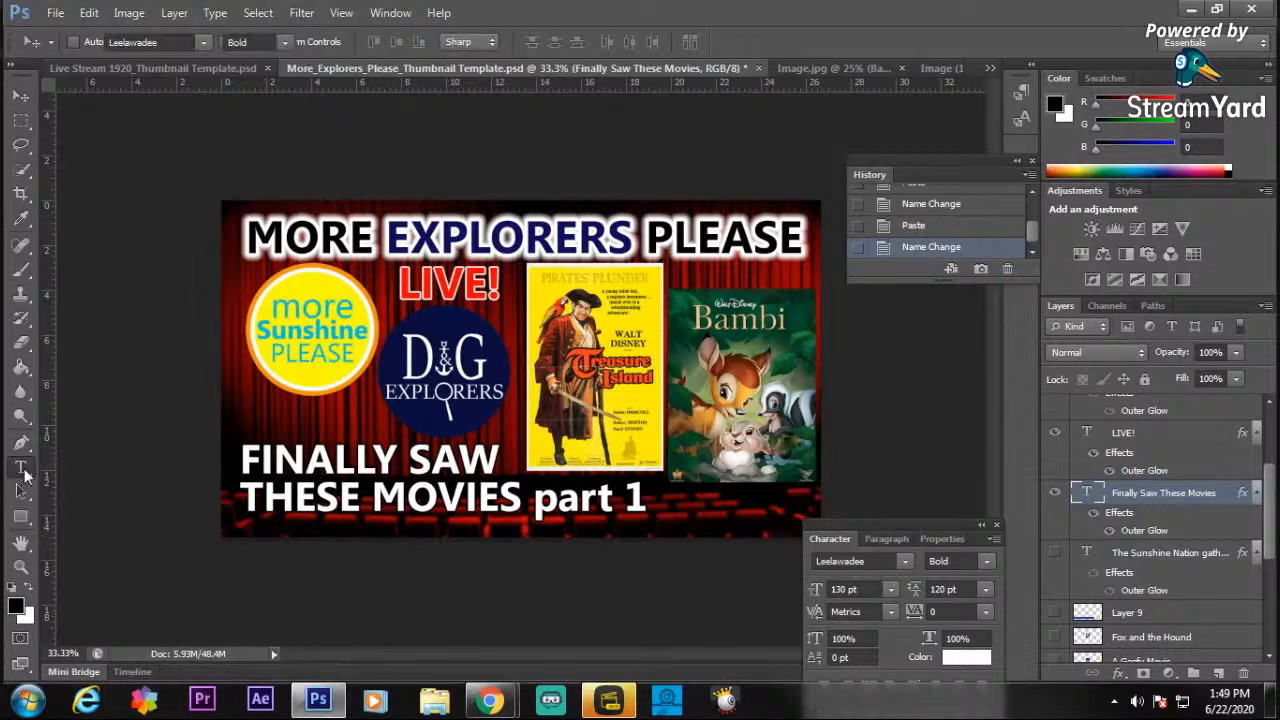
left_click(646, 497)
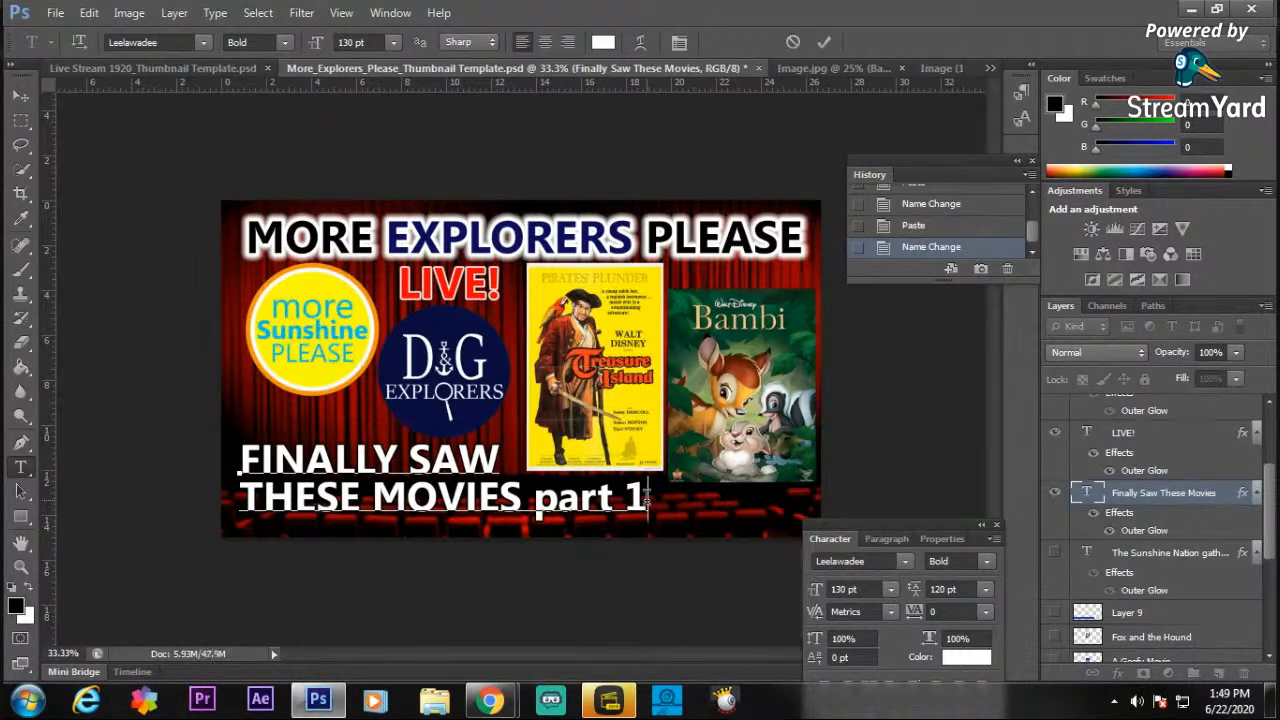
key("BackSpace")
type("2")
key("BackSpace")
type("3")
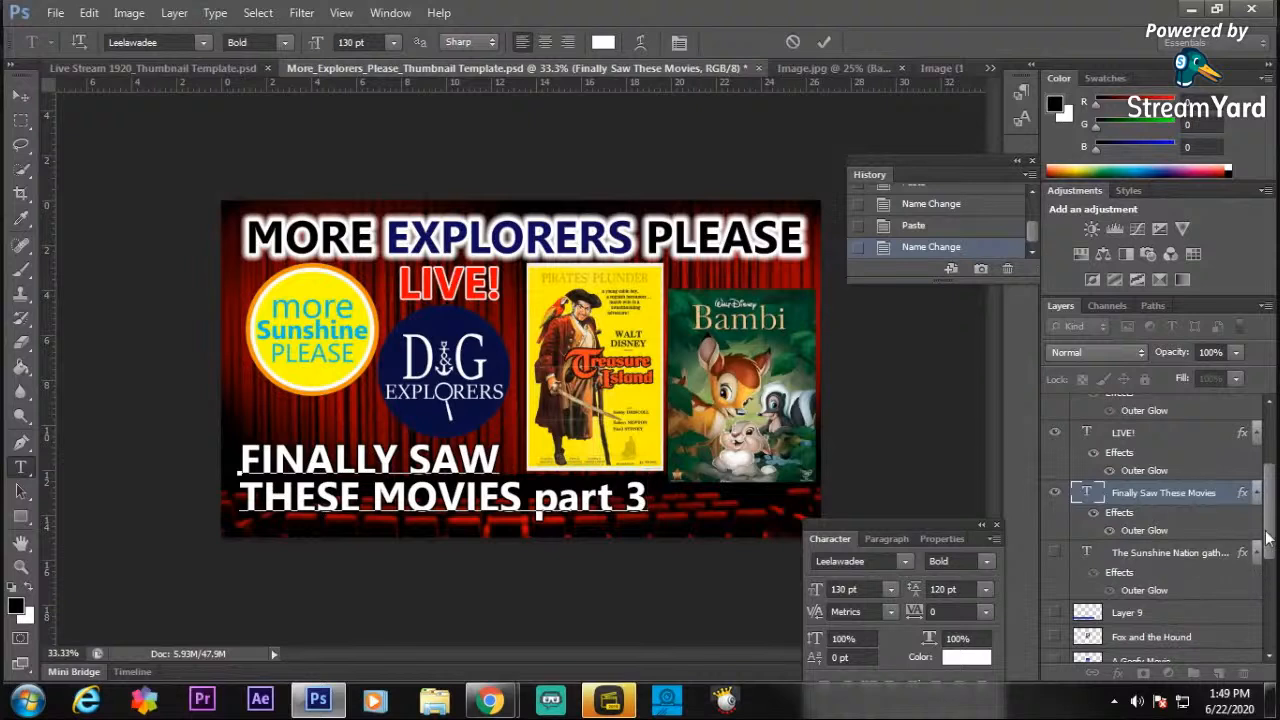
Finish the text edit and show the Fox and the Hound poster layer.
scroll(1266, 537, "down", 5)
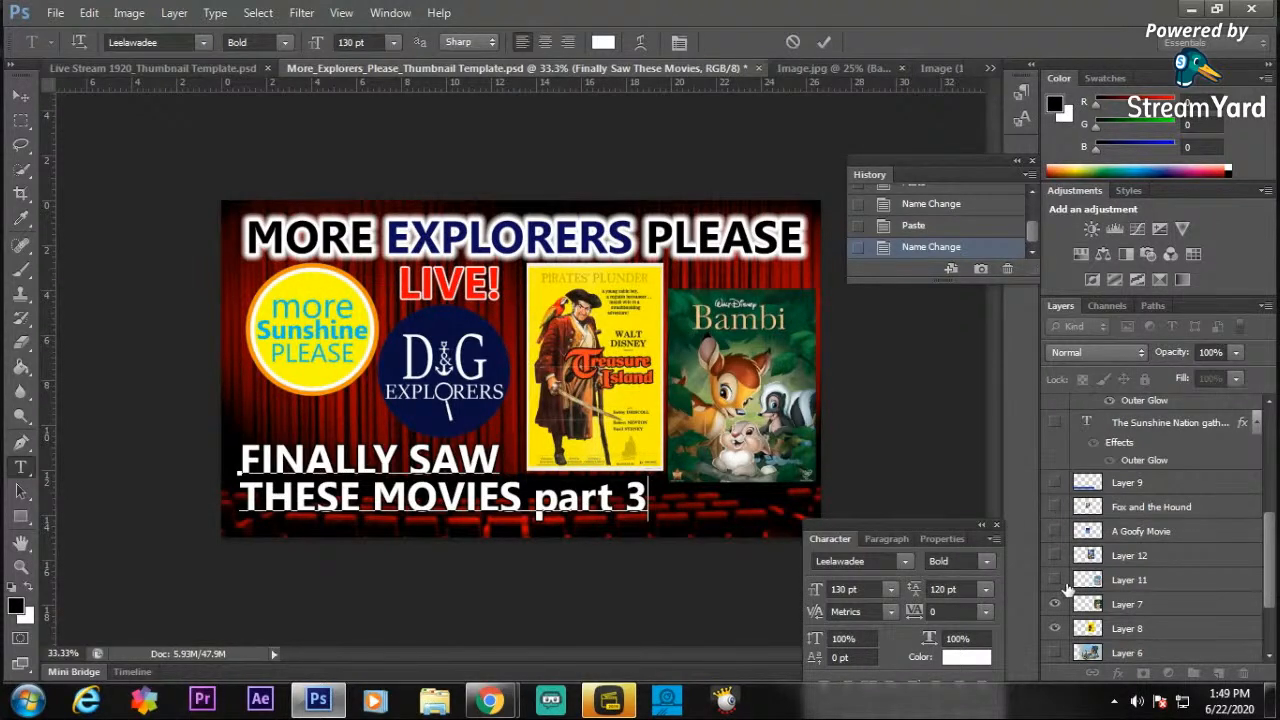
left_click(1055, 508)
left_click(1055, 508)
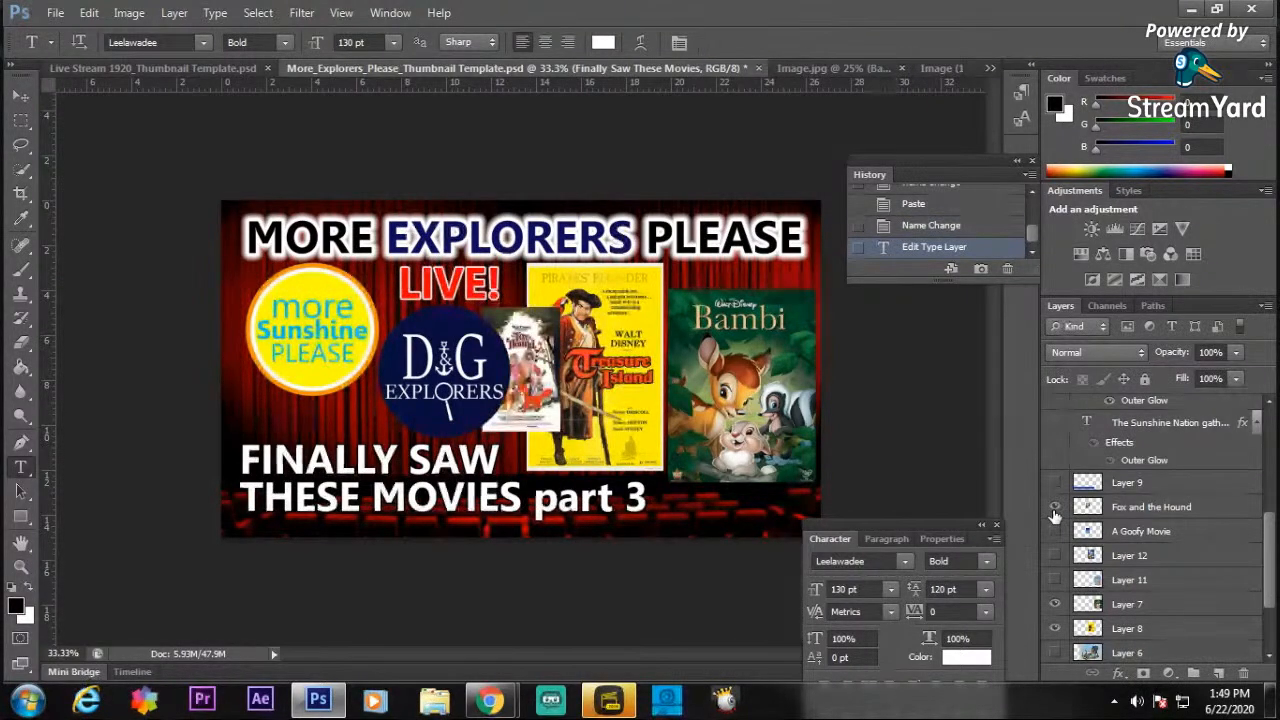
Move the Fox and the Hound poster onto the Treasure Island poster's upper-left corner and enlarge it to about 172% to cover it.
left_click(20, 95)
left_click_drag(553, 348, 550, 343)
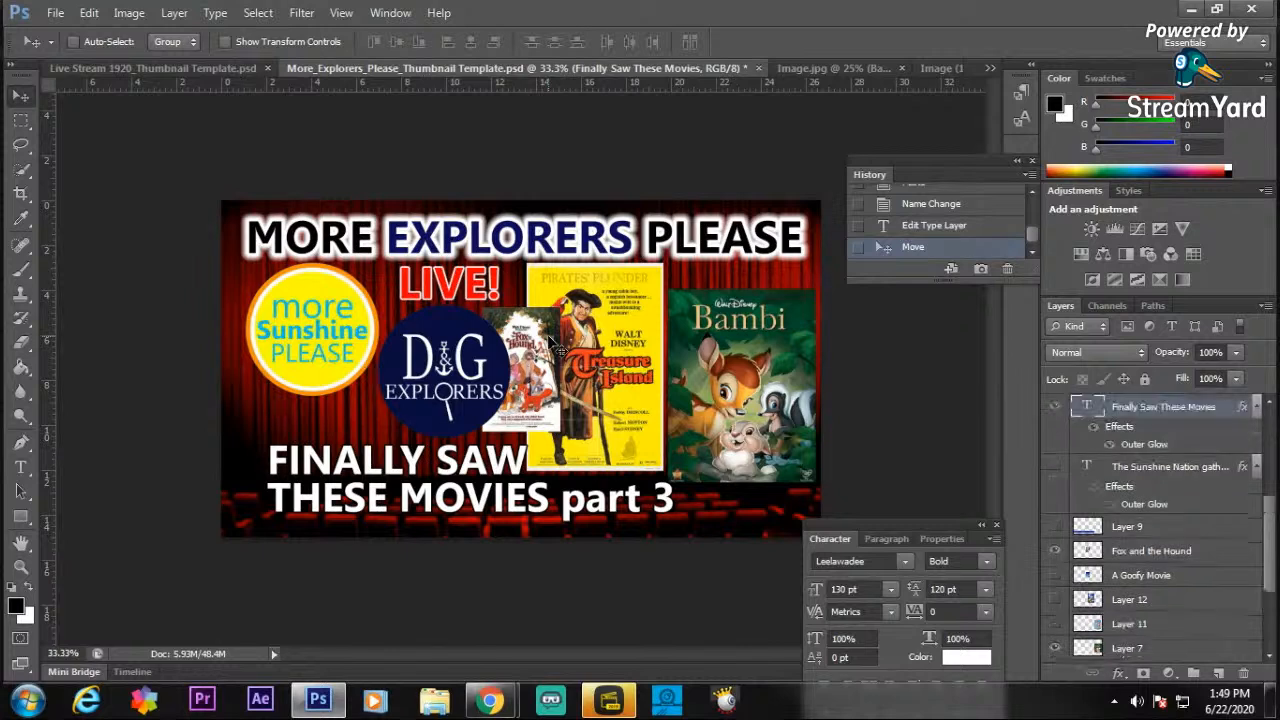
key("ctrl+z")
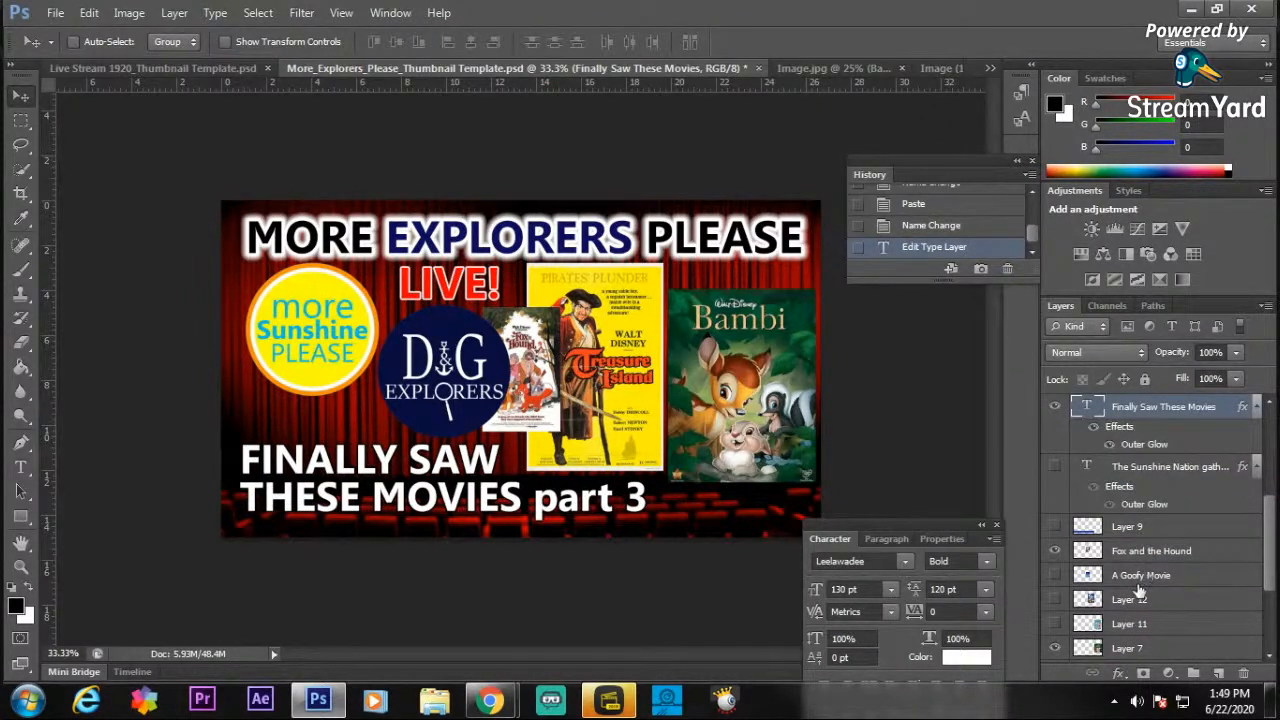
left_click(1143, 550)
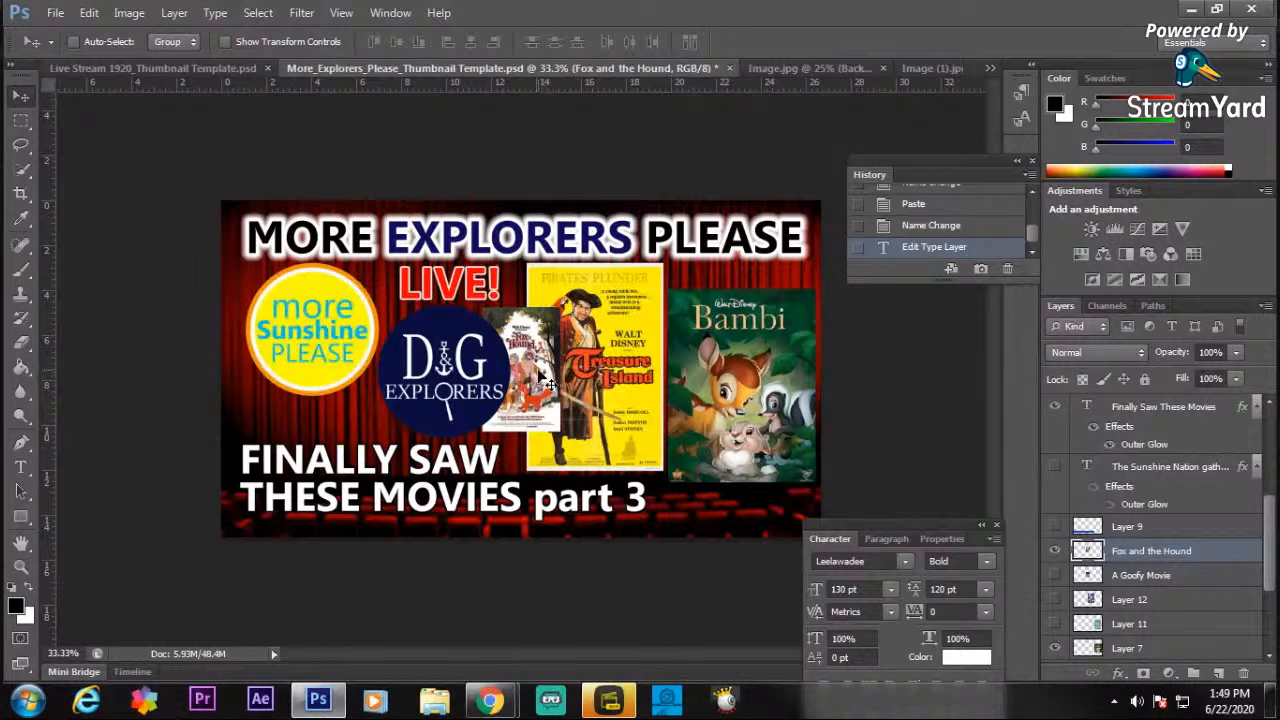
left_click_drag(545, 383, 588, 331)
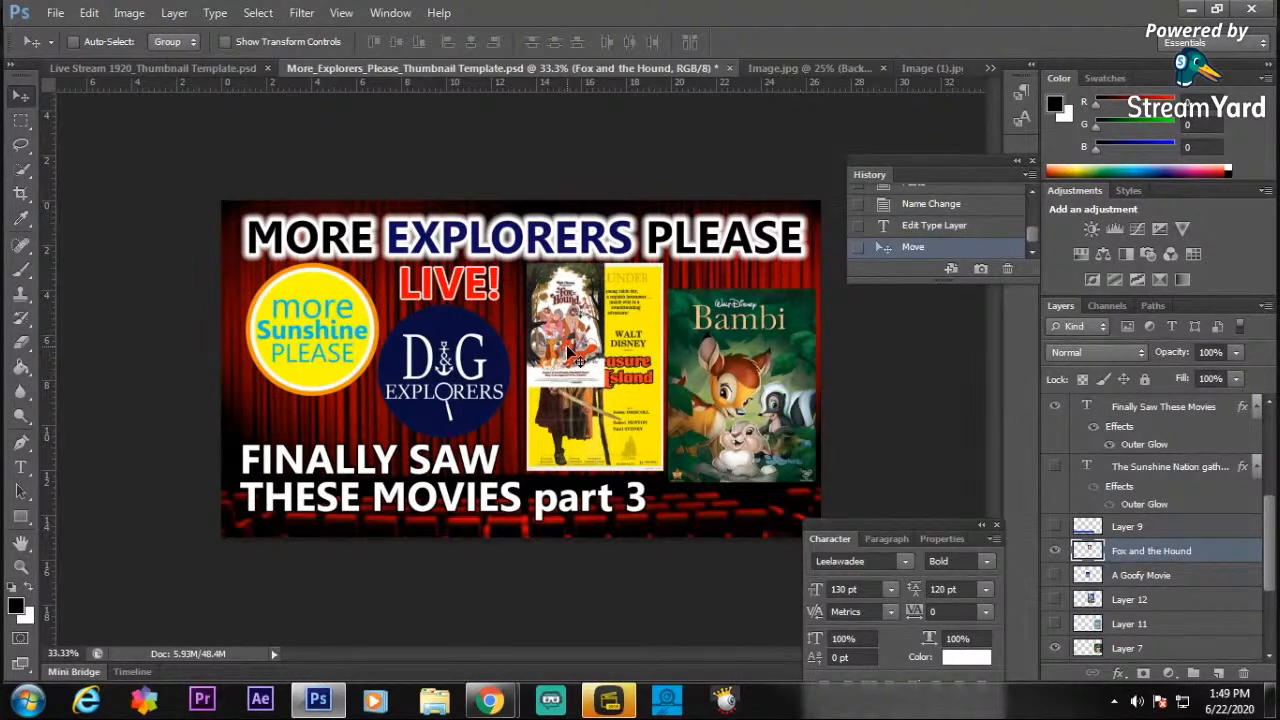
key("ctrl+t")
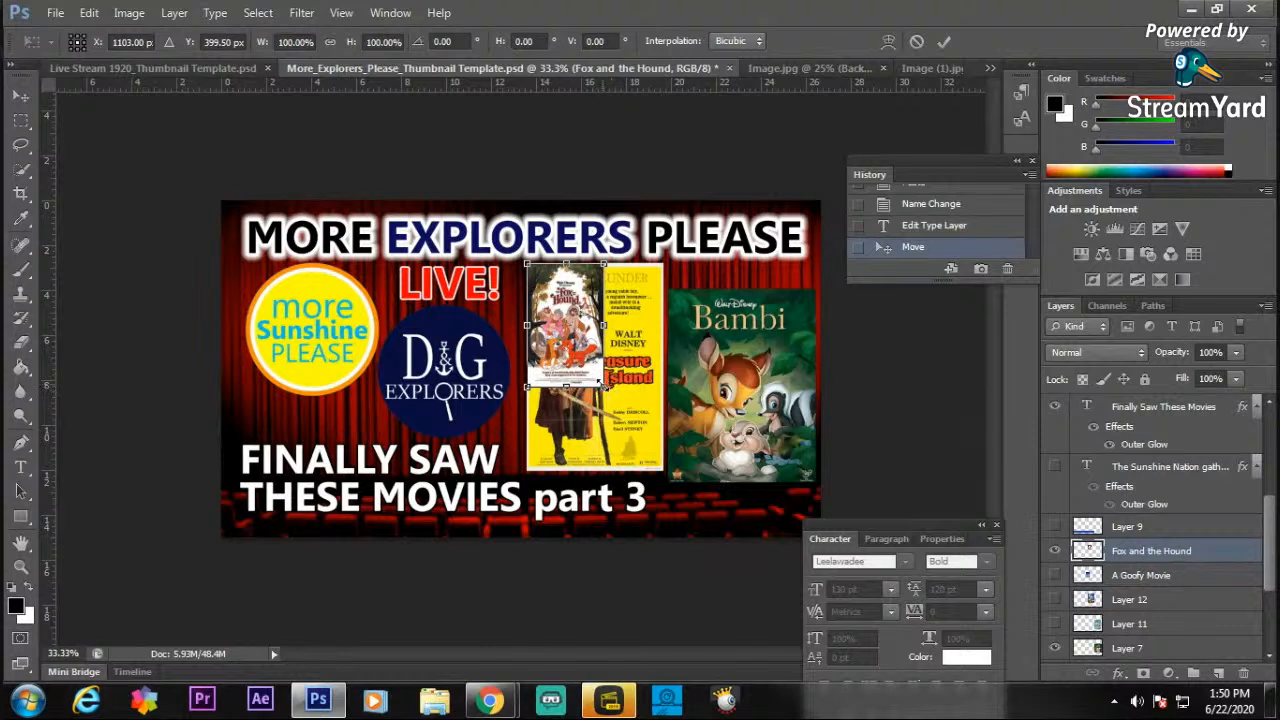
left_click_drag(603, 386, 671, 469)
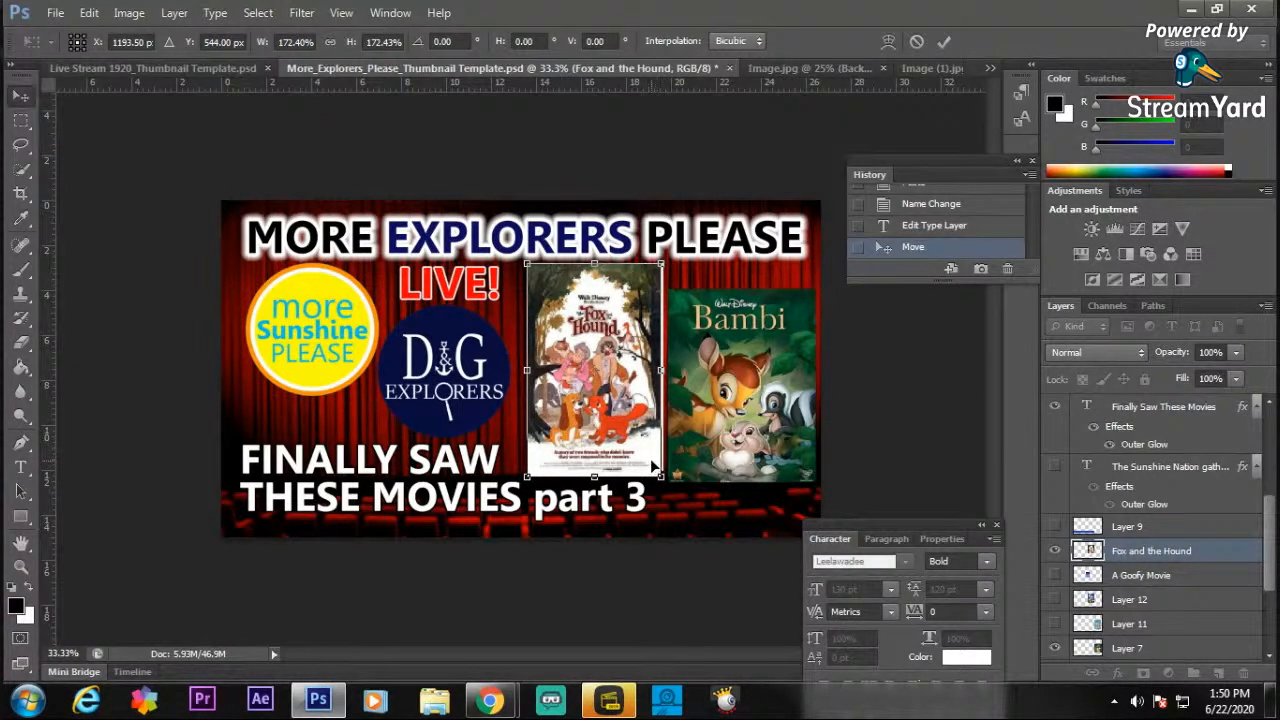
key("Return")
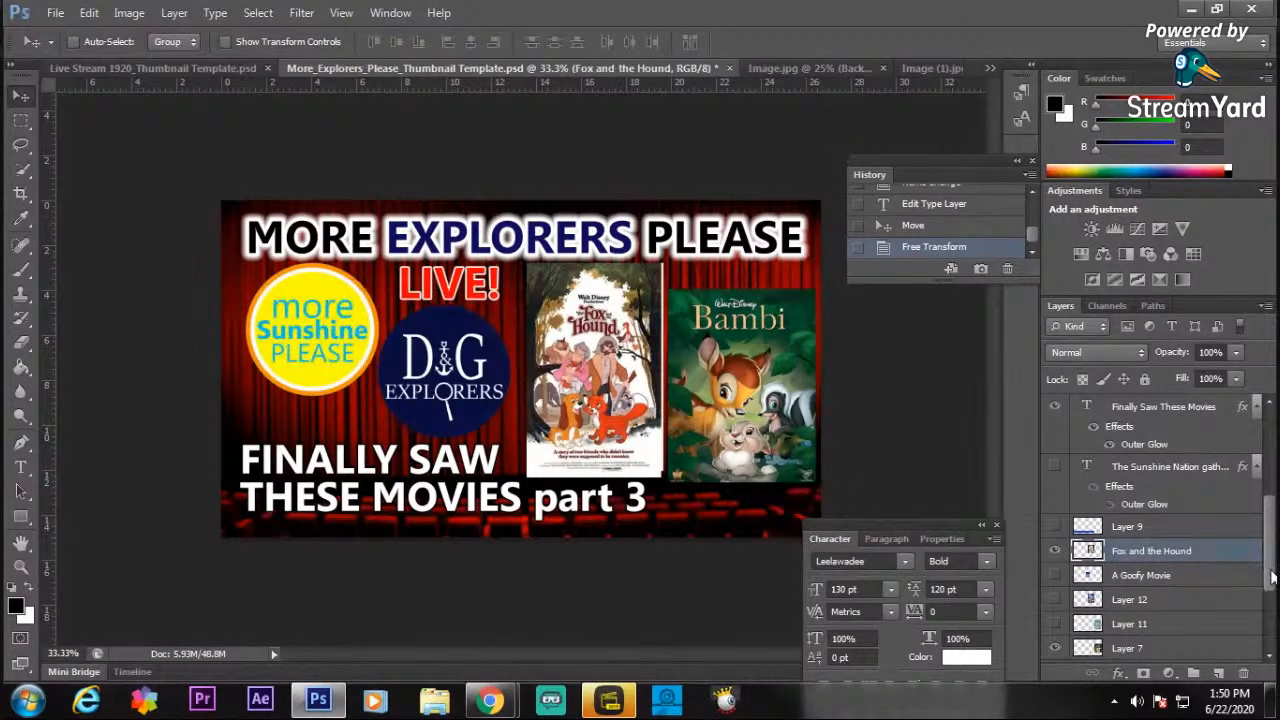
Hide the Treasure Island poster on Layer 8 and show the A Goofy Movie layer.
scroll(1268, 577, "down", 2)
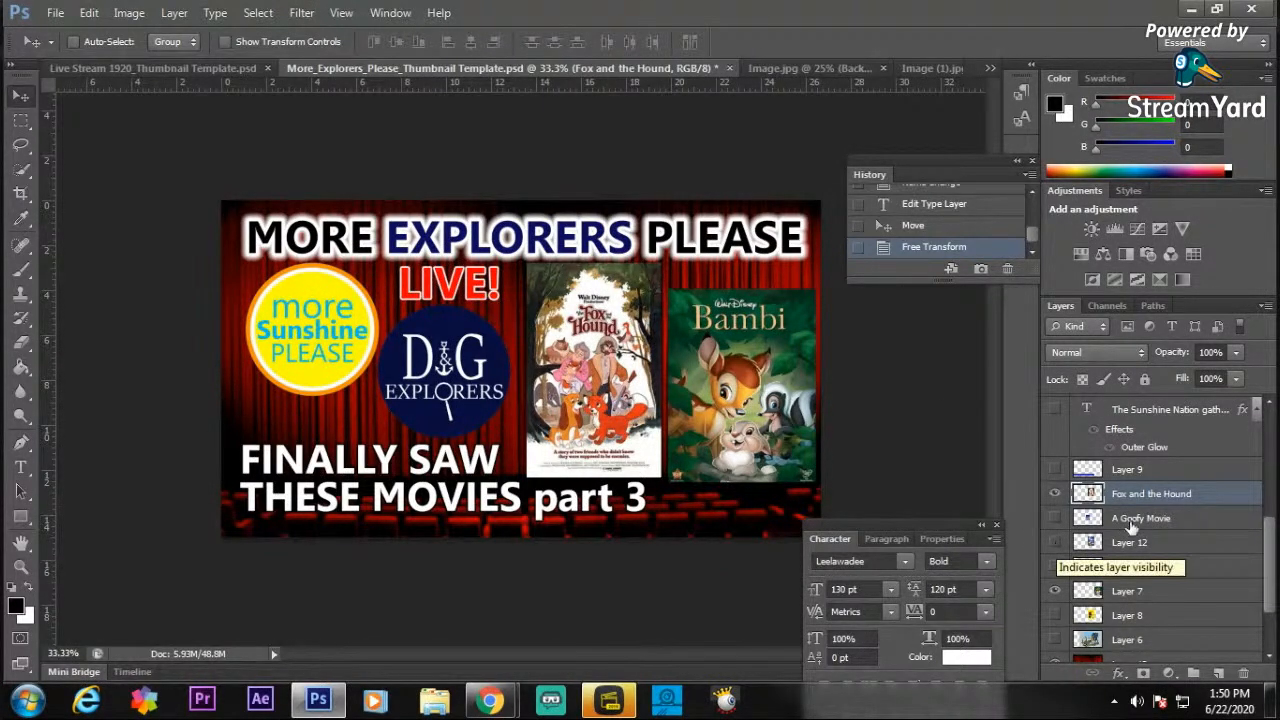
left_click(1055, 520)
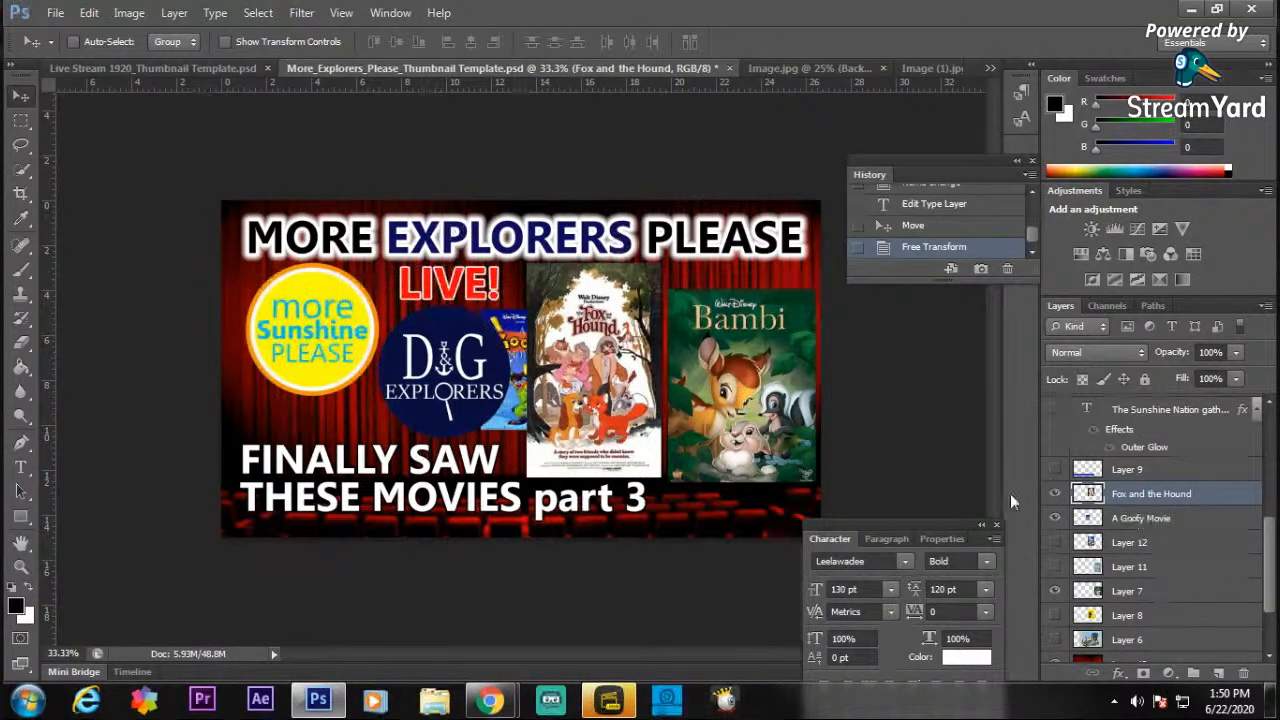
left_click_drag(514, 329, 539, 344)
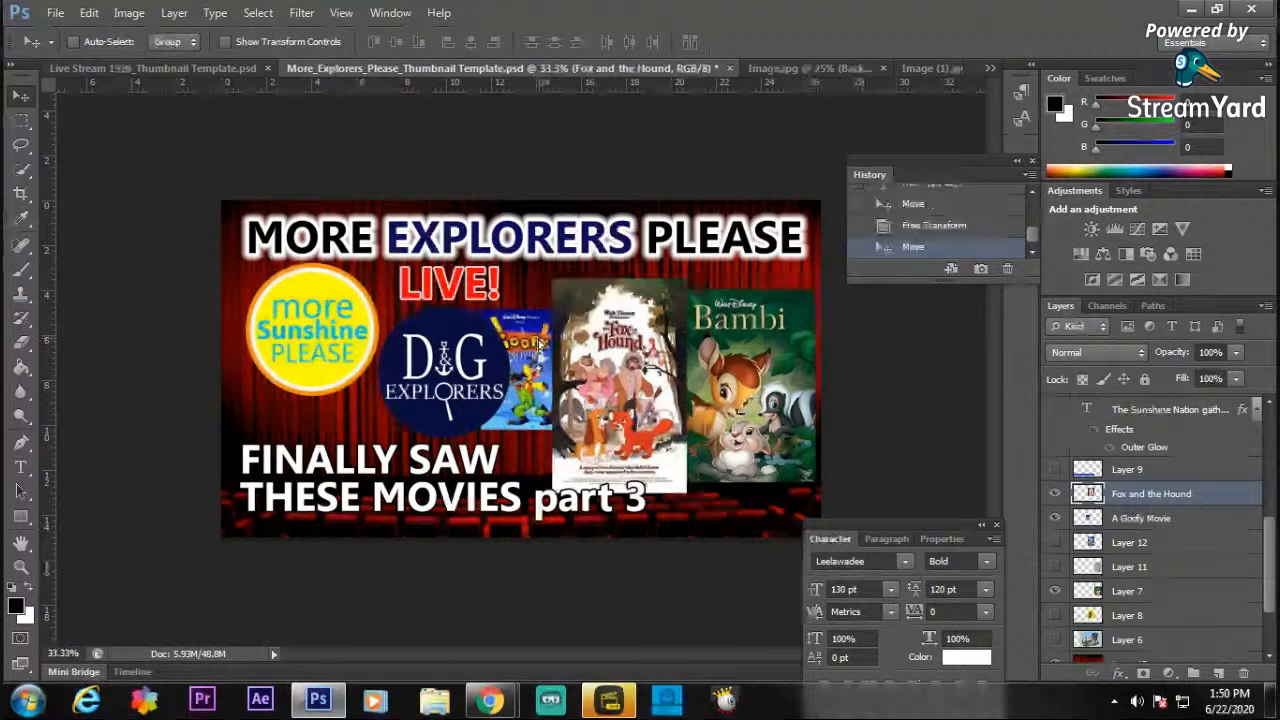
key("ctrl+z")
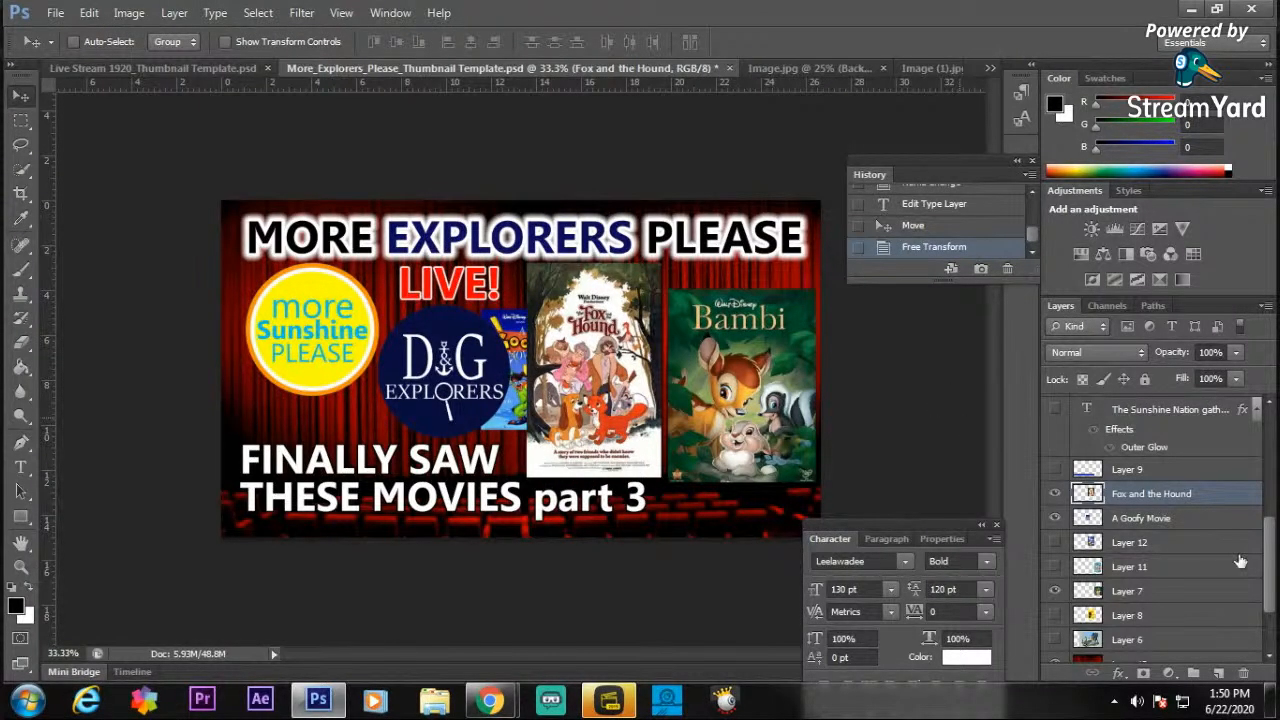
Fit the A Goofy Movie poster over the Bambi poster at about 182% scale and hide Bambi's Layer 7.
left_click(1163, 519)
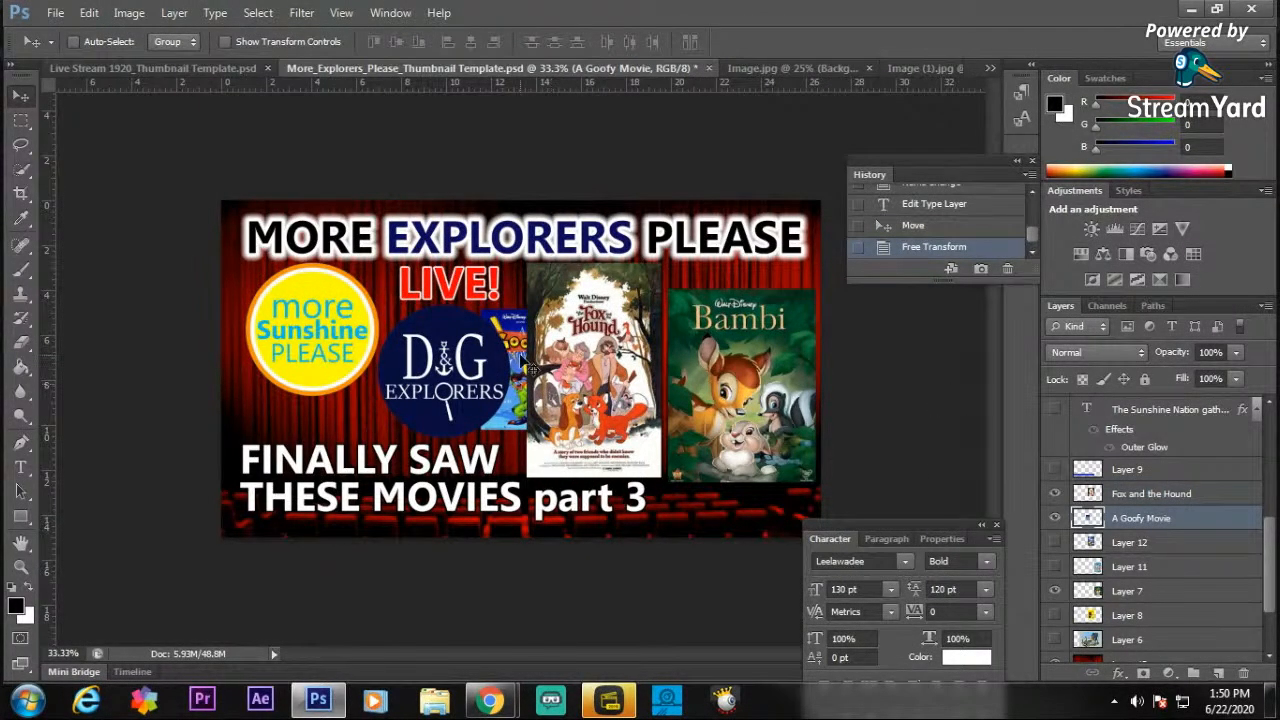
left_click_drag(530, 365, 711, 341)
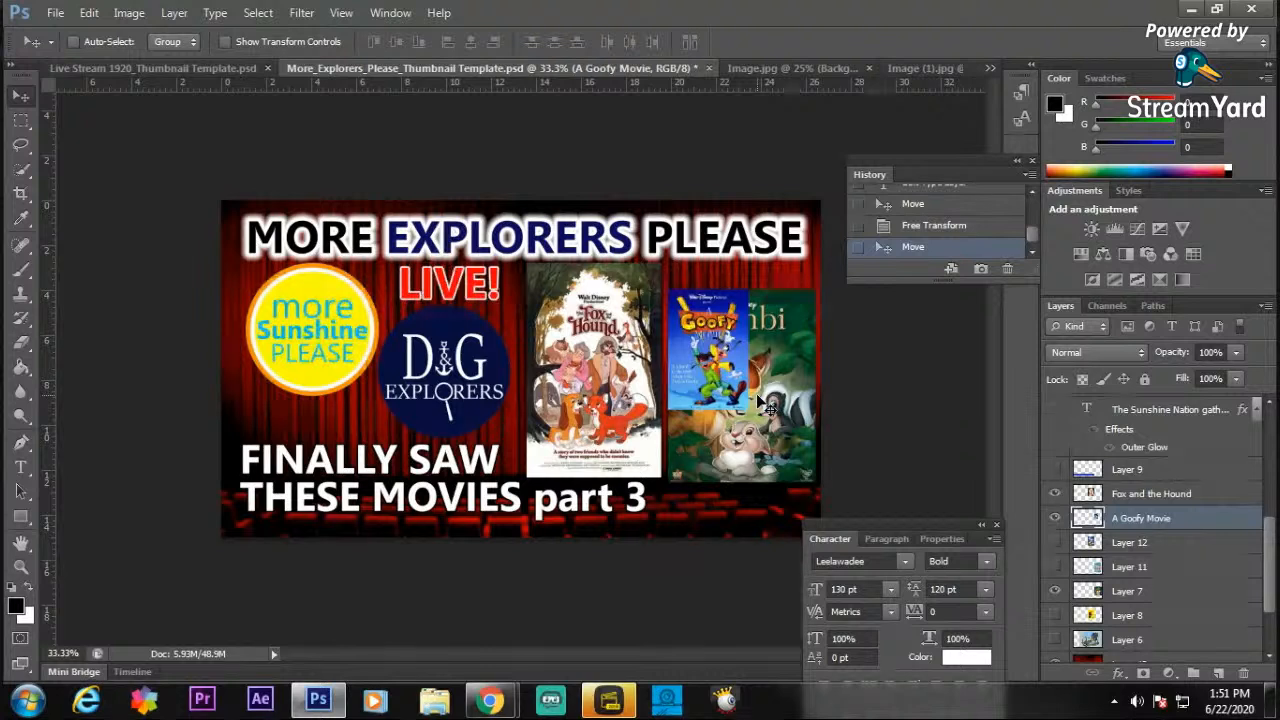
key("ctrl+t")
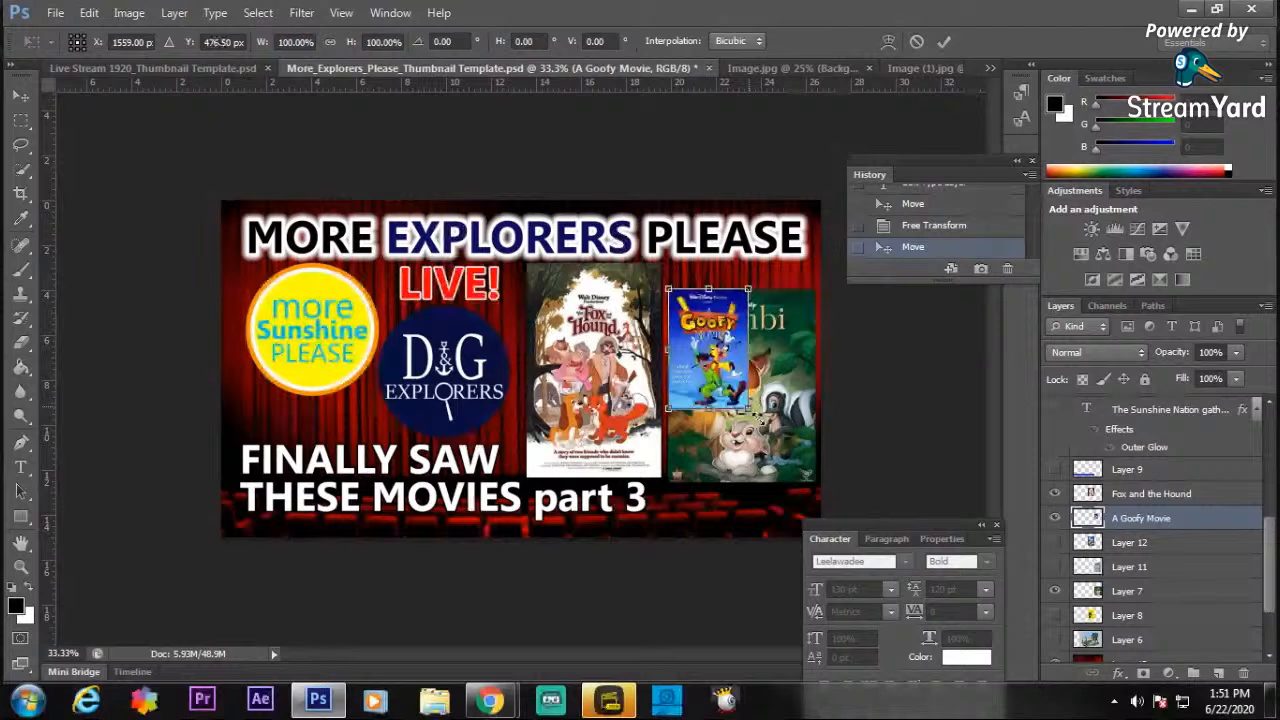
left_click_drag(752, 410, 834, 497)
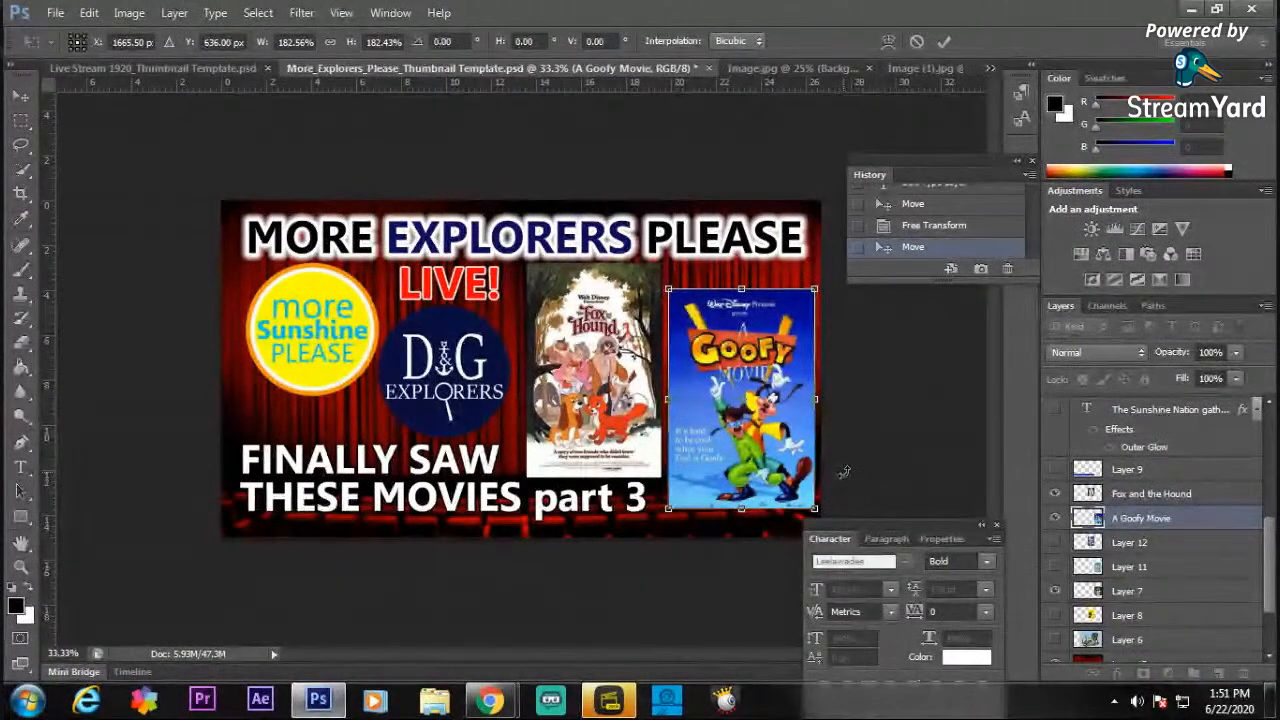
key("Return")
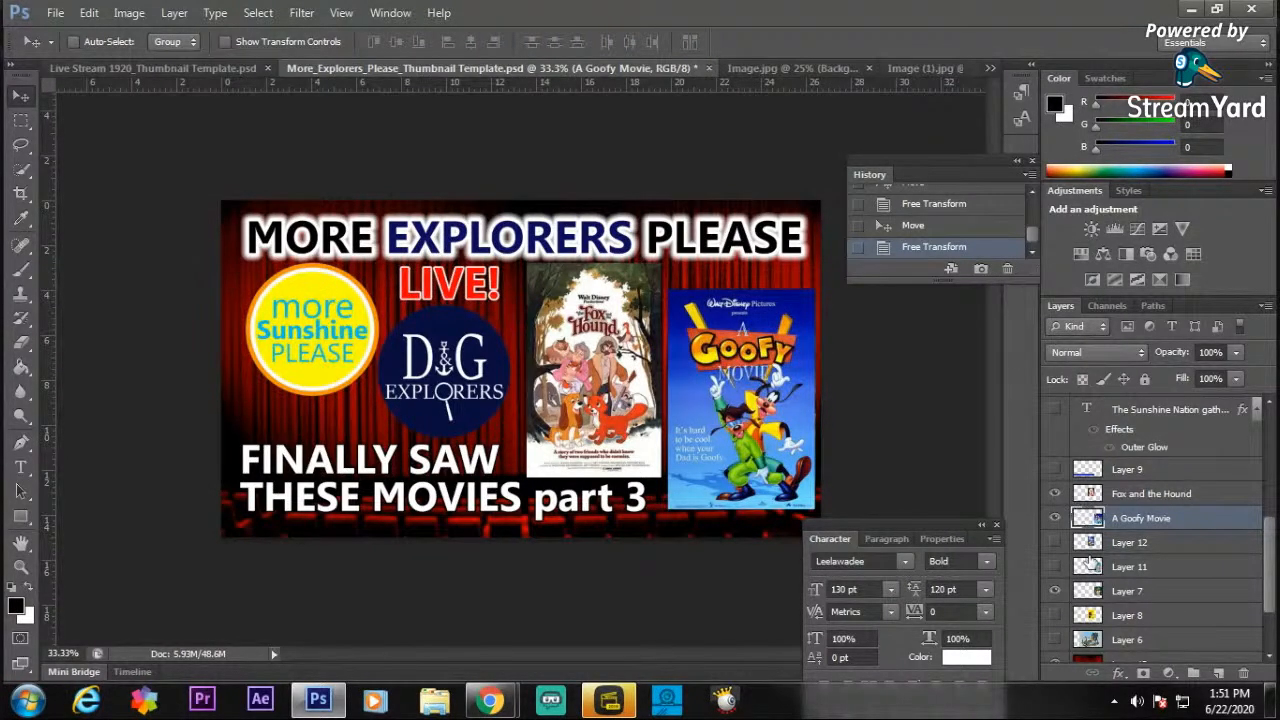
left_click(1054, 591)
Crop the borders off the Fox and the Hound poster by marquee-selecting its central artwork, inverting the selection and deleting the surroundings.
left_click(21, 566)
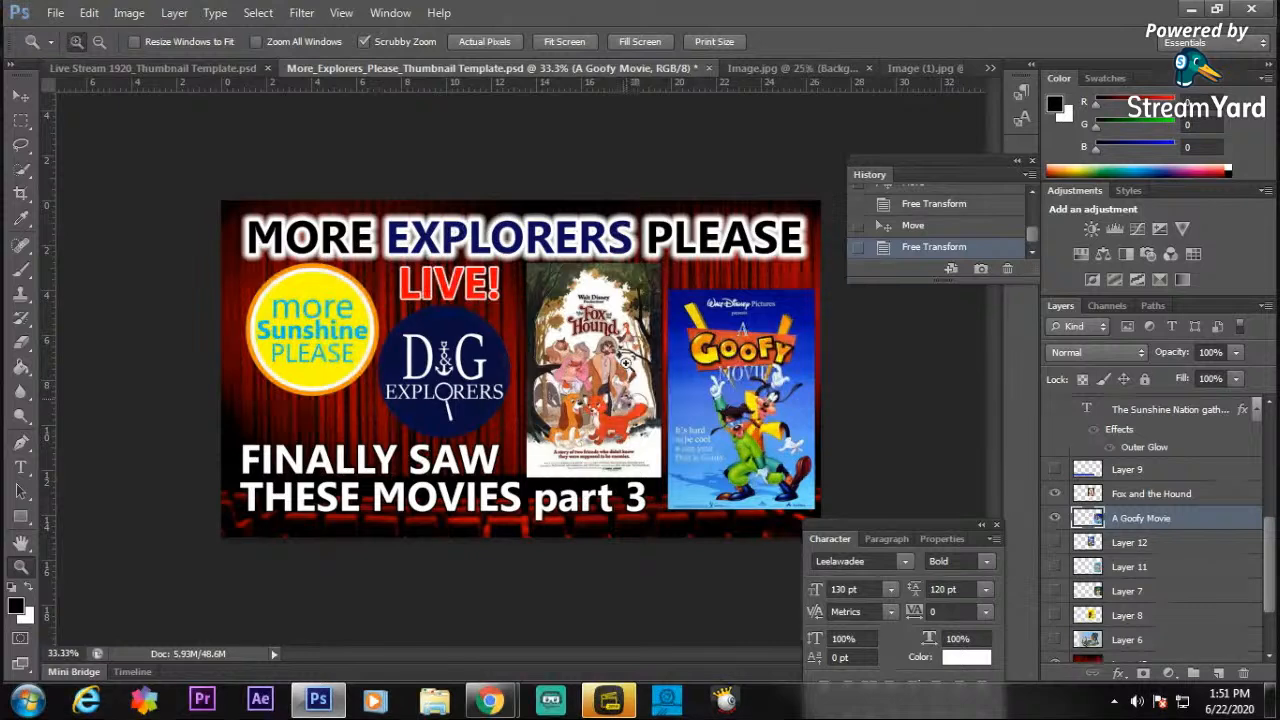
left_click(625, 362)
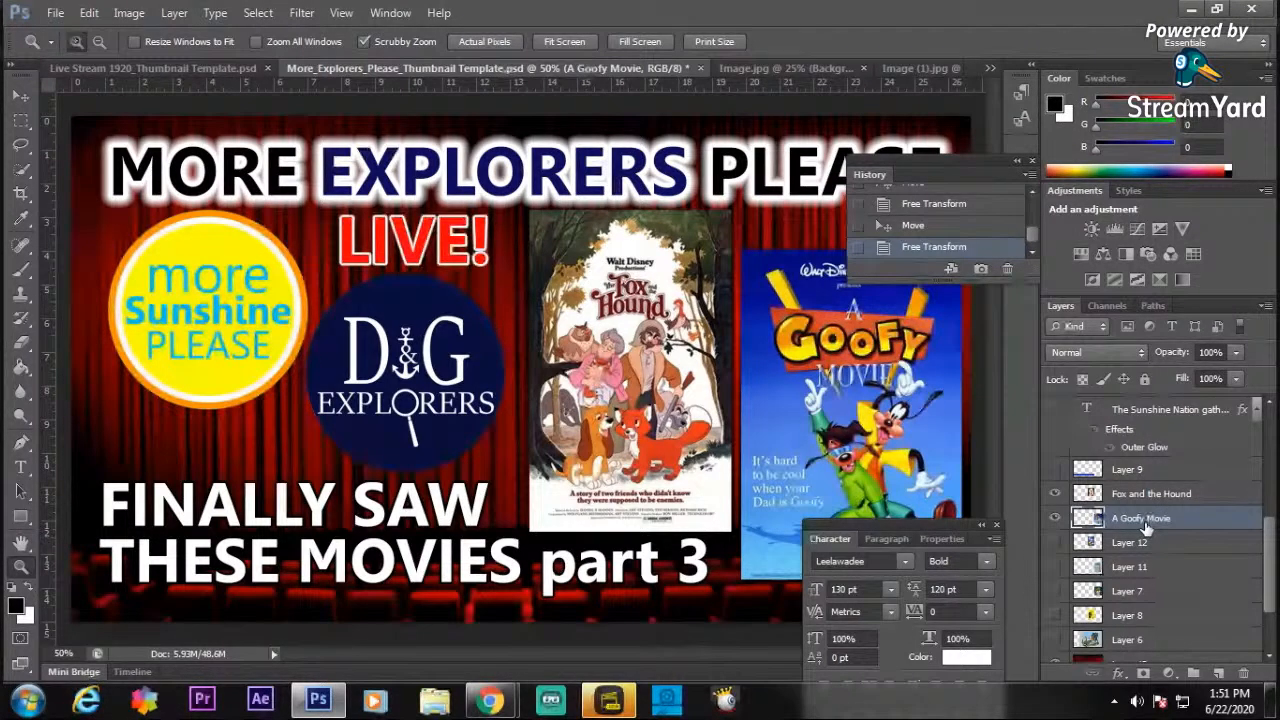
left_click(1158, 496)
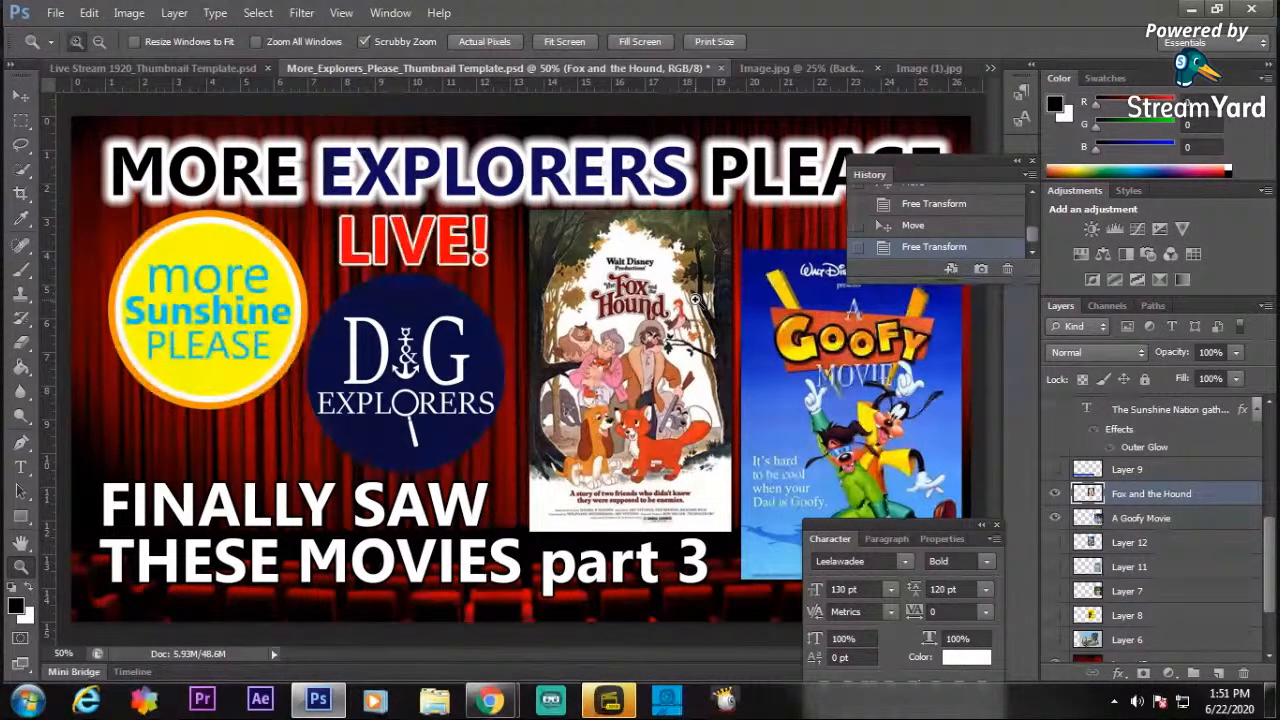
key("m")
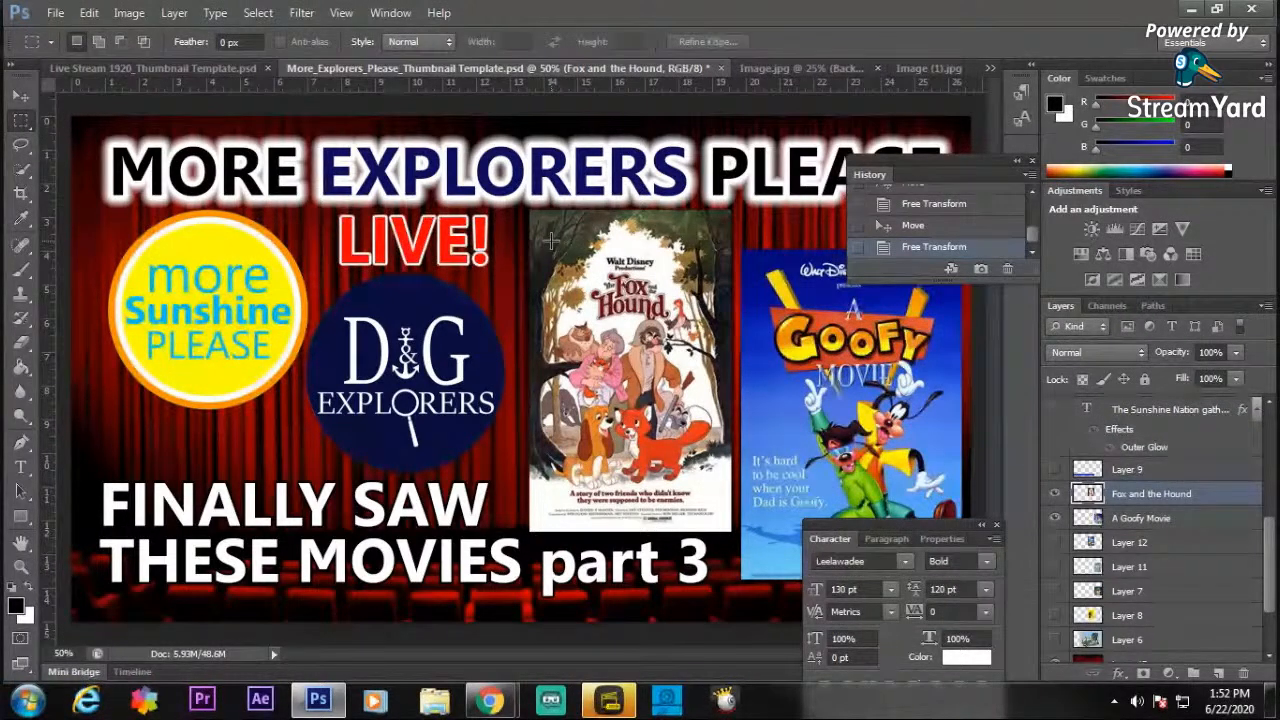
left_click_drag(550, 240, 713, 489)
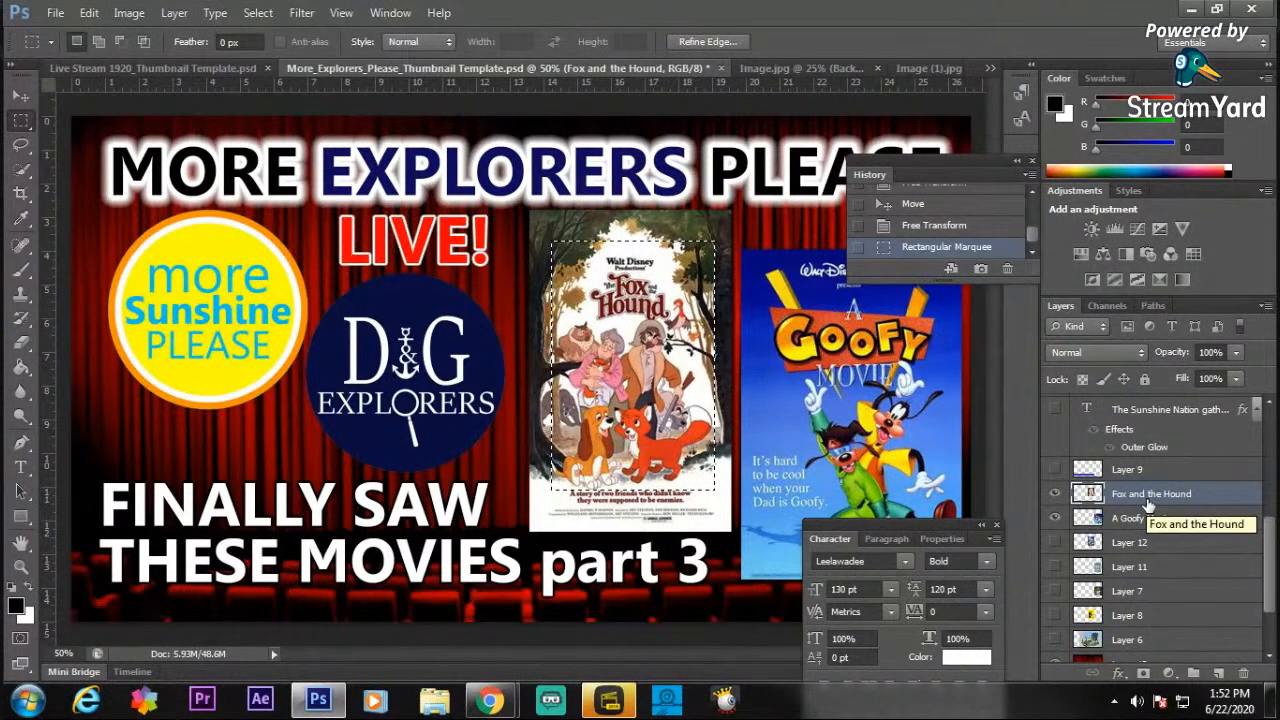
left_click(258, 12)
left_click(291, 85)
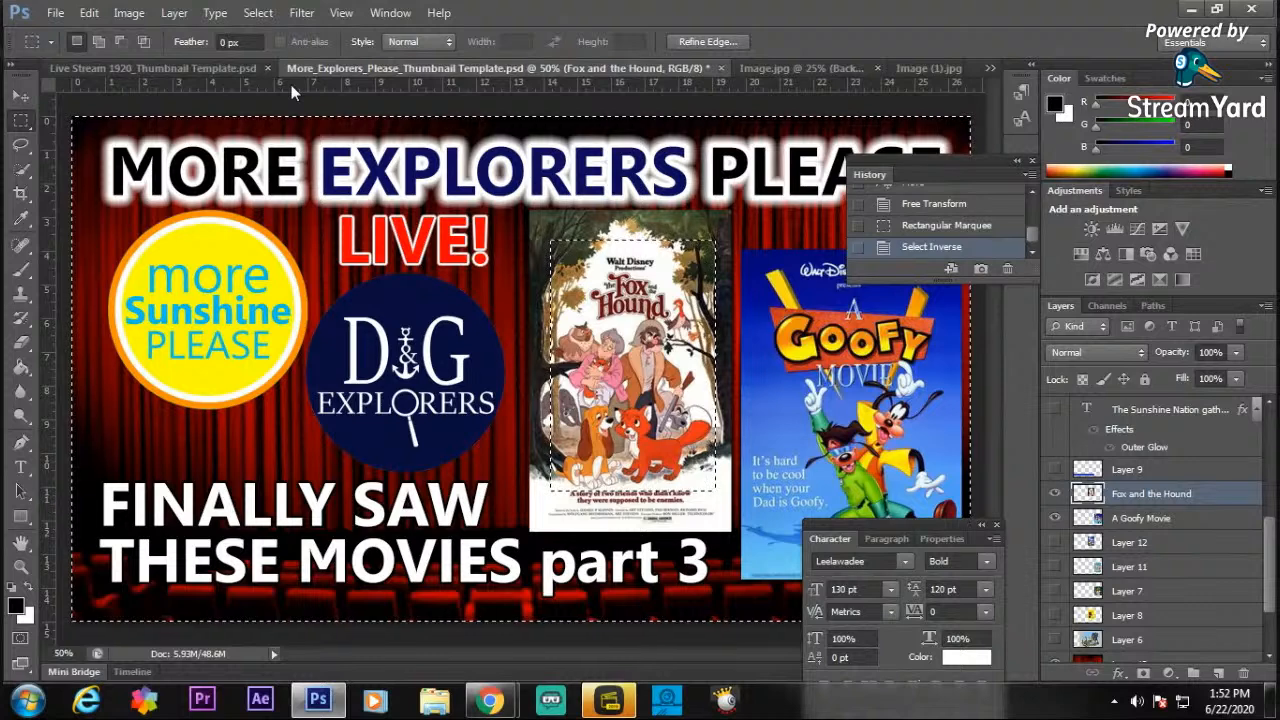
key("Delete")
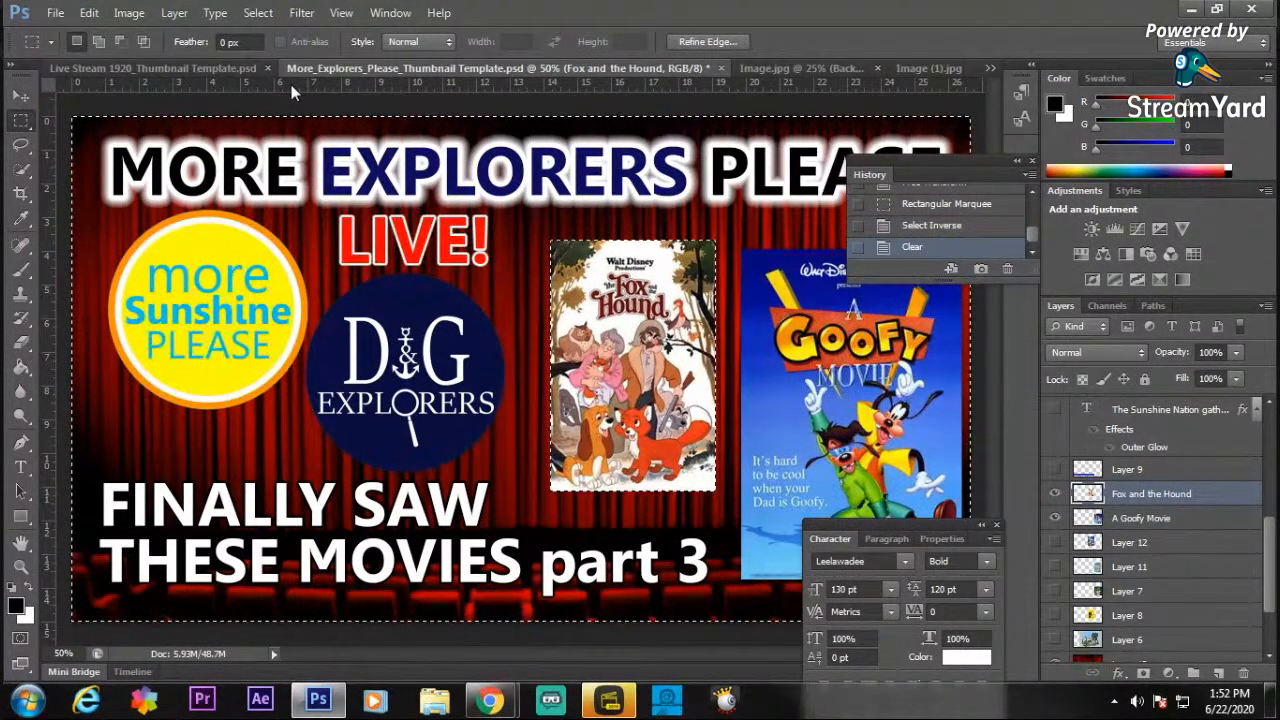
Show the Treasure Island poster on Layer 8, deselect, and fit the cropped Fox and the Hound poster over it at about 124% scale.
left_click(1055, 615)
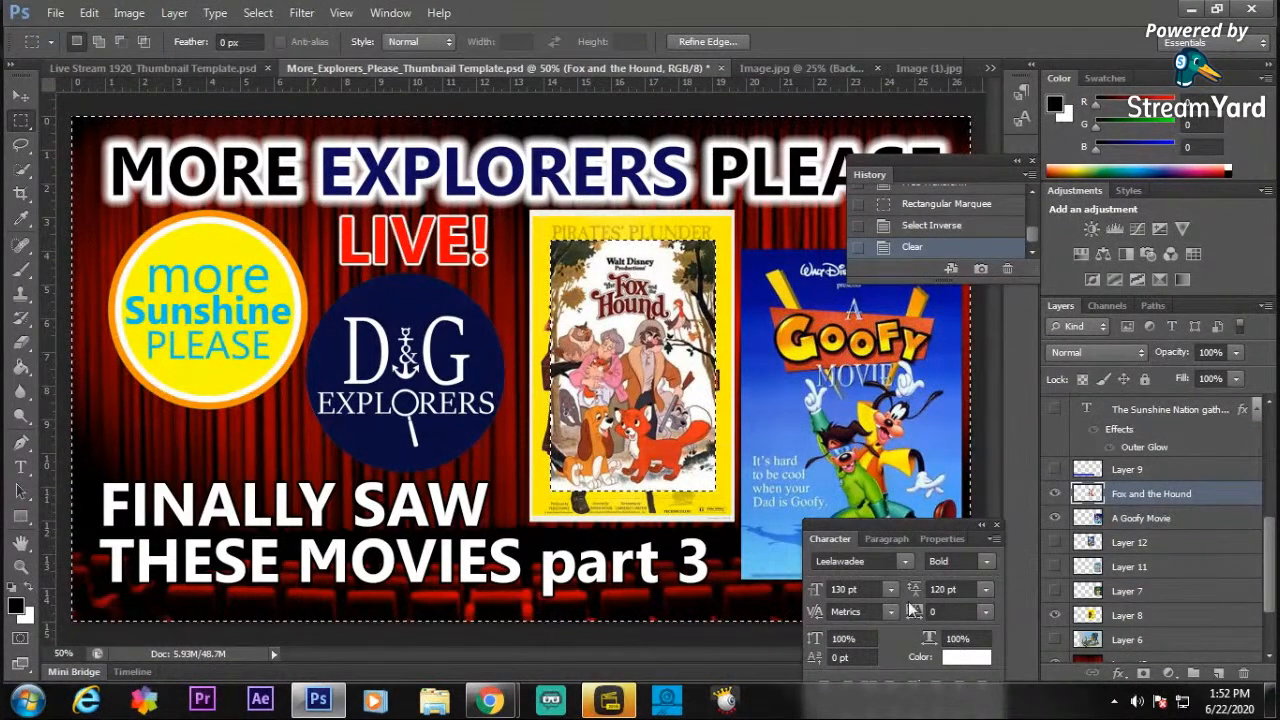
left_click(258, 13)
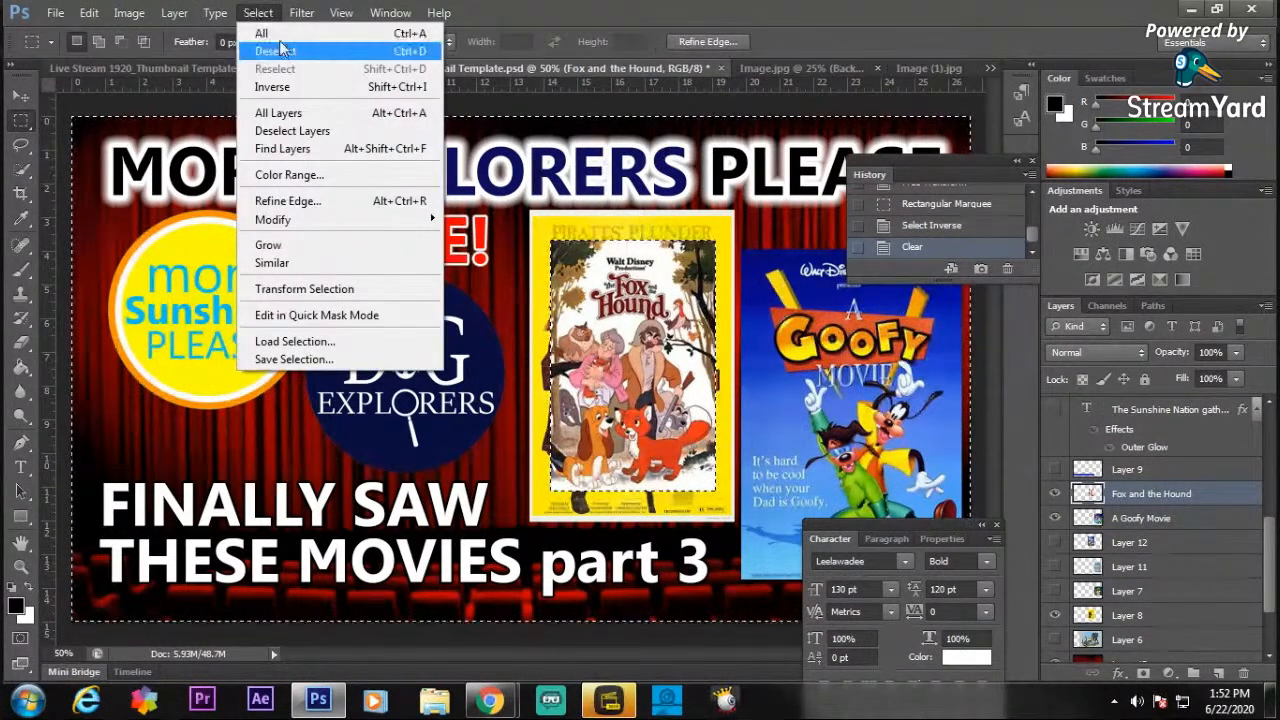
left_click(278, 49)
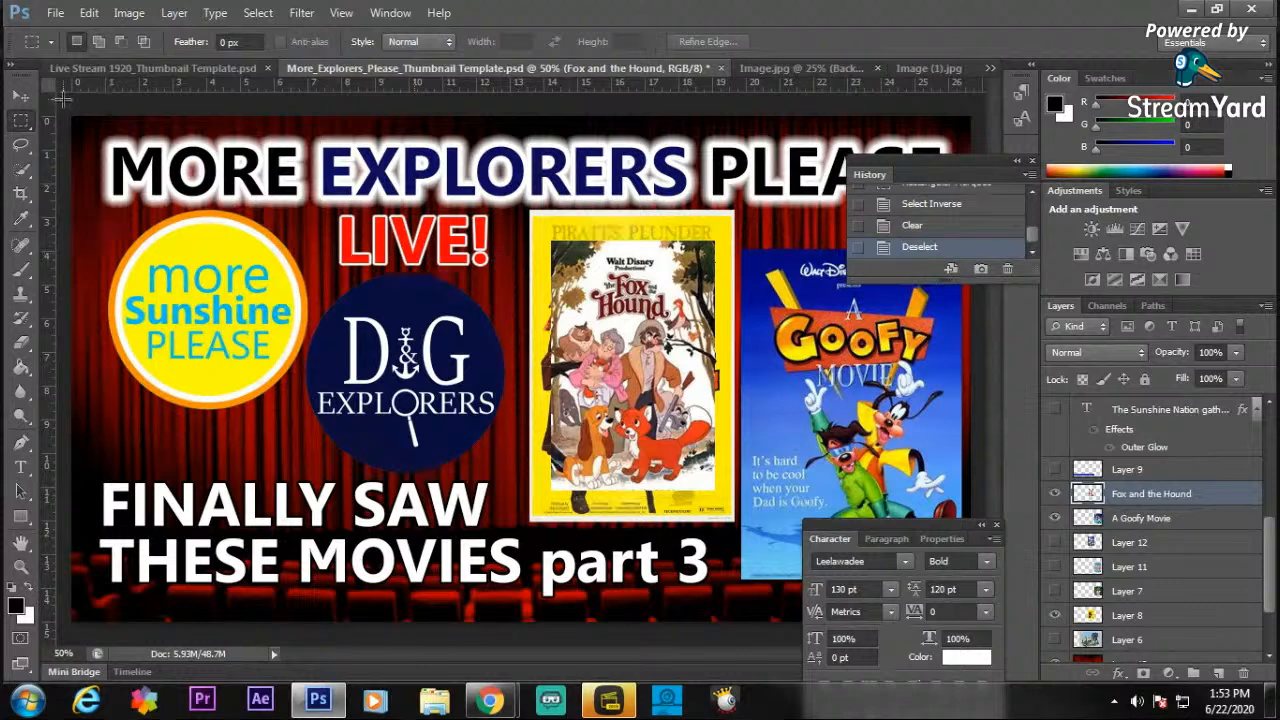
left_click(20, 96)
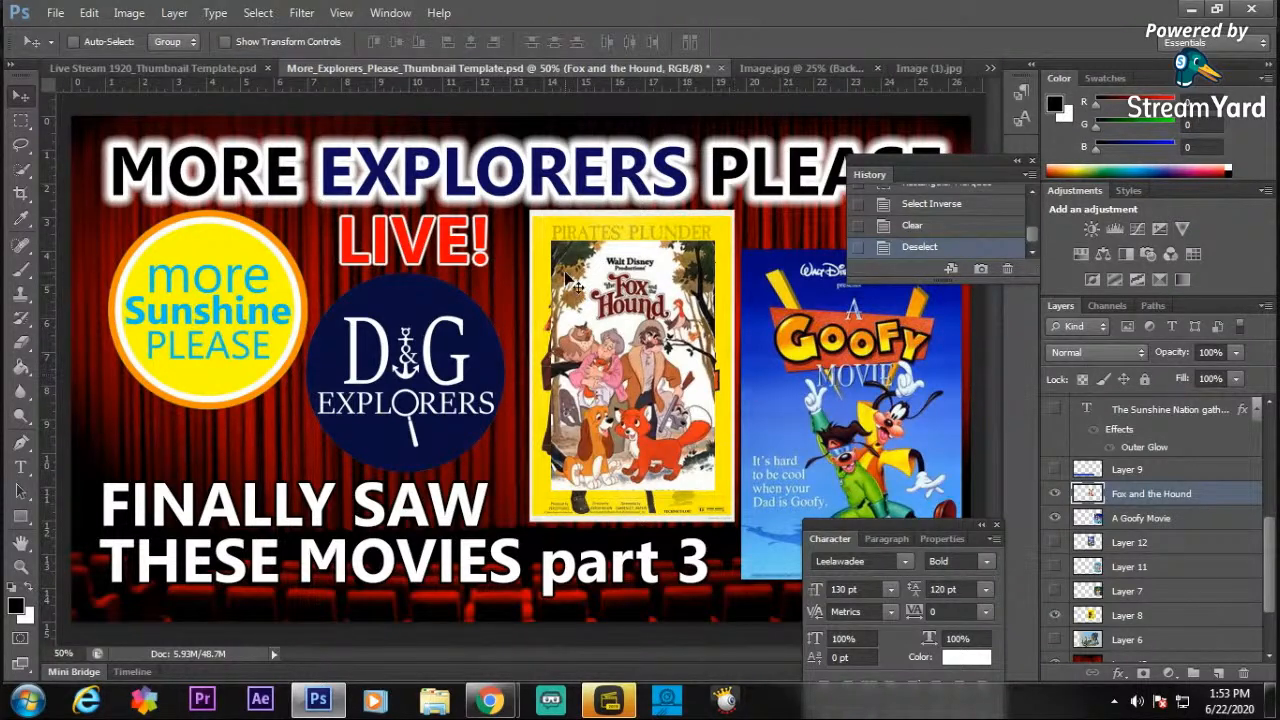
left_click_drag(577, 284, 548, 250)
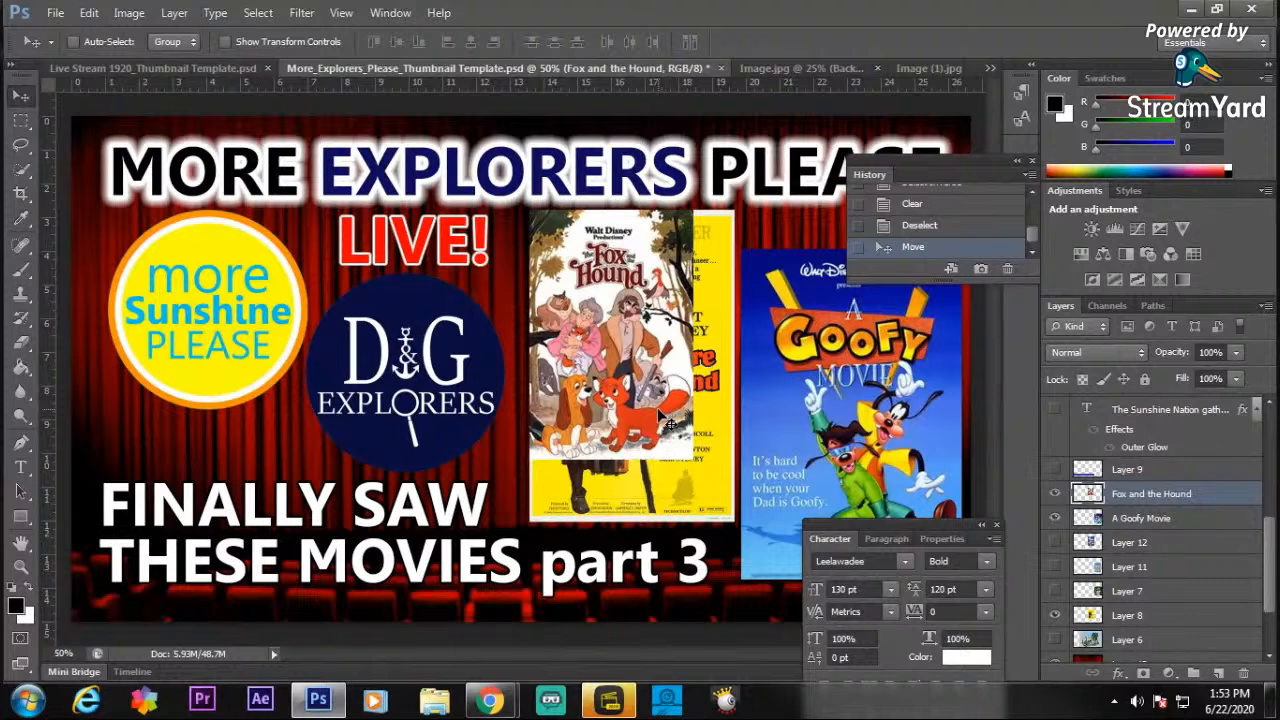
key("ctrl+t")
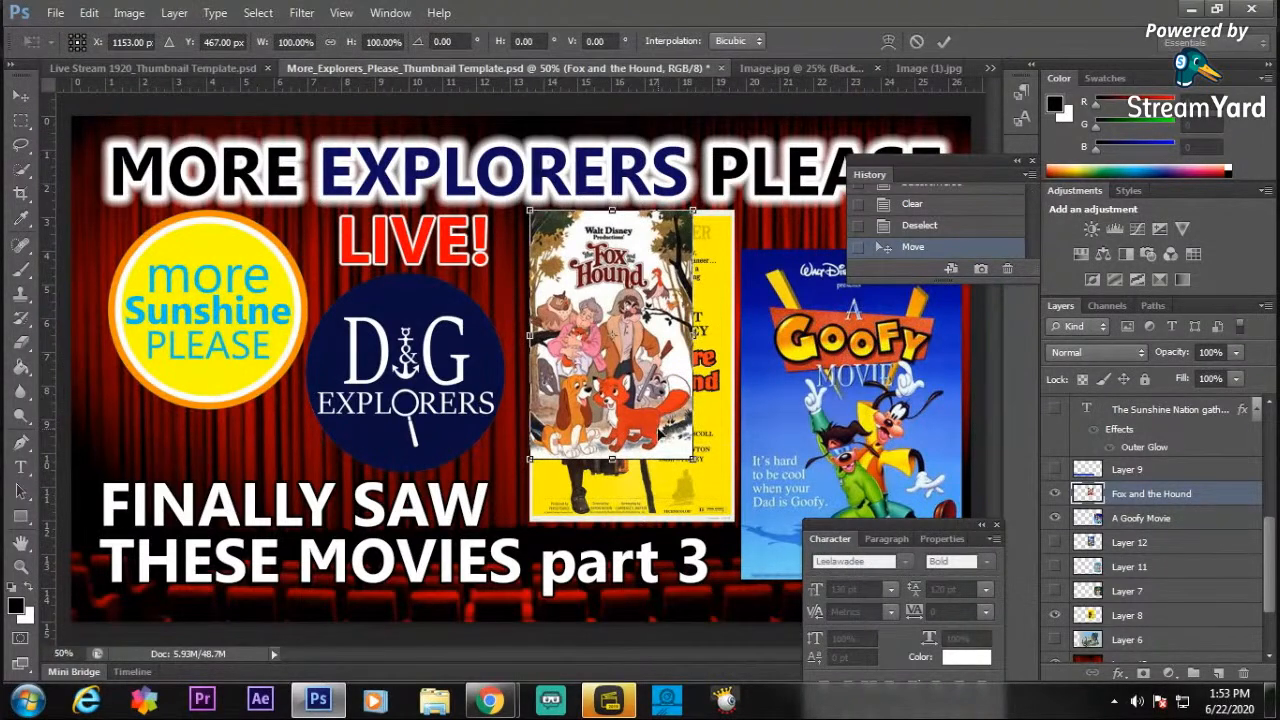
left_click_drag(696, 462, 733, 520)
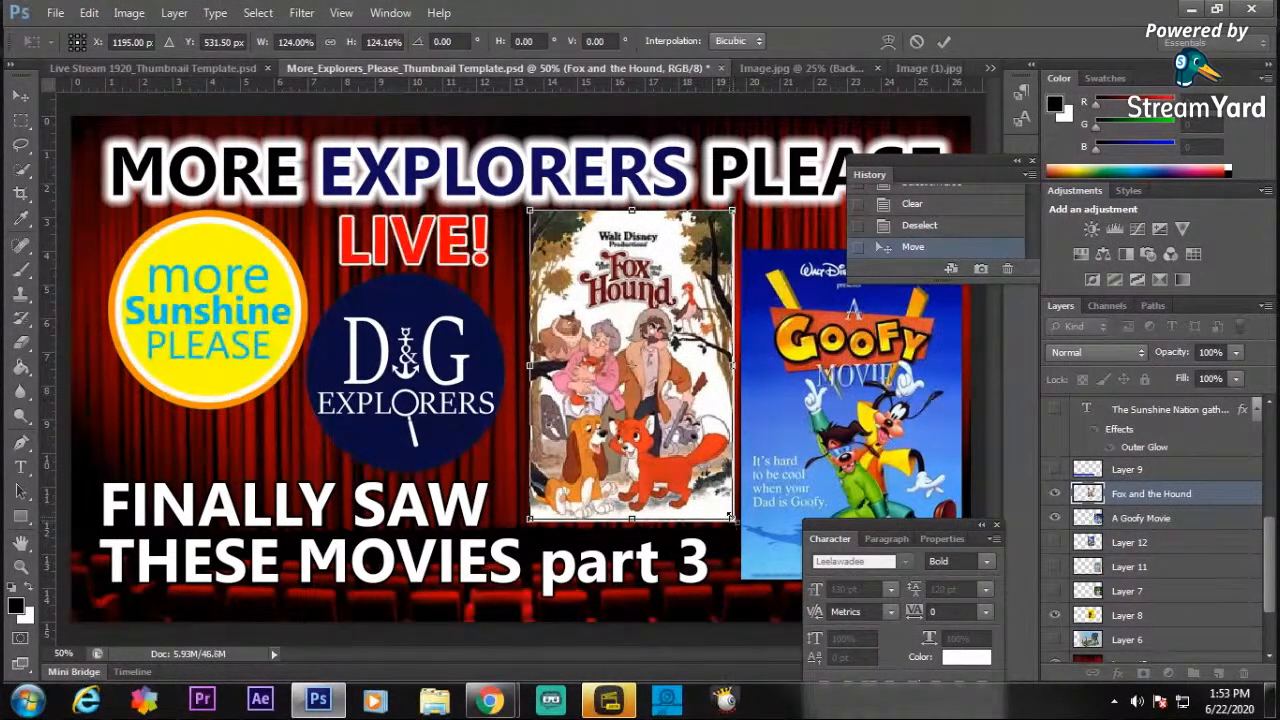
key("Return")
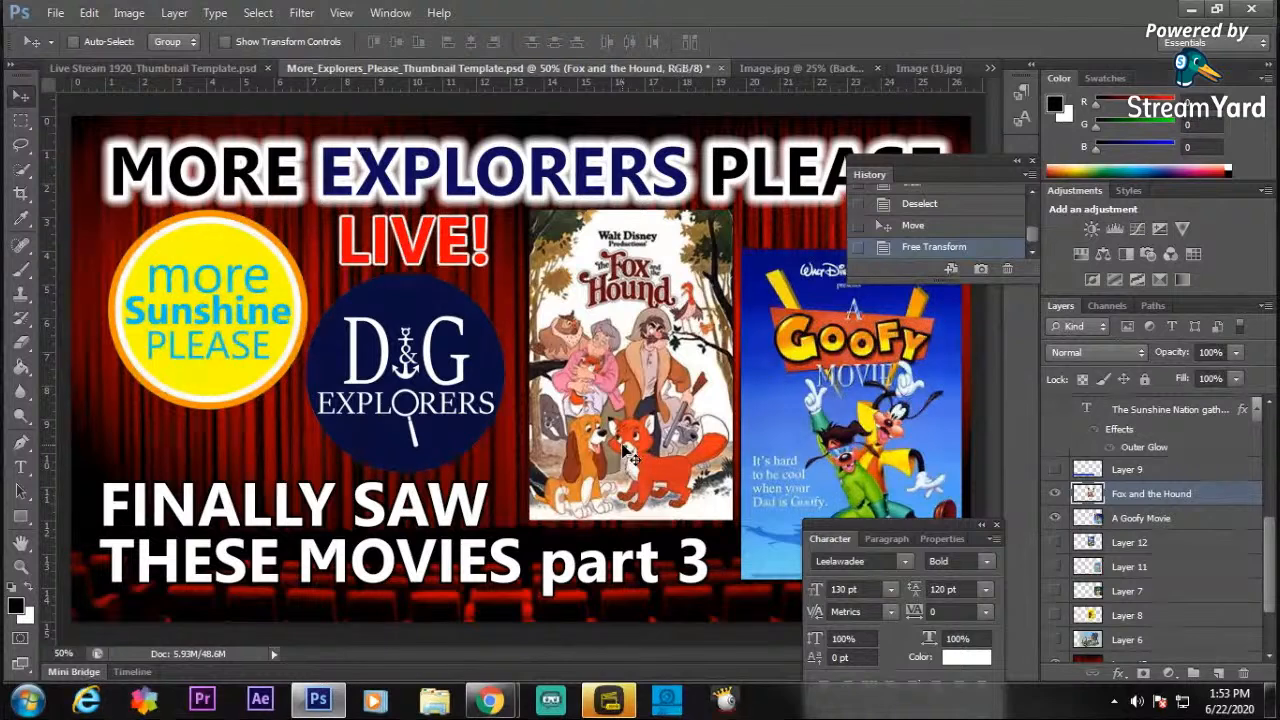
Start saving a copy of the thumbnail in the More Sunshine Please folder with the format set to JPEG.
left_click(55, 13)
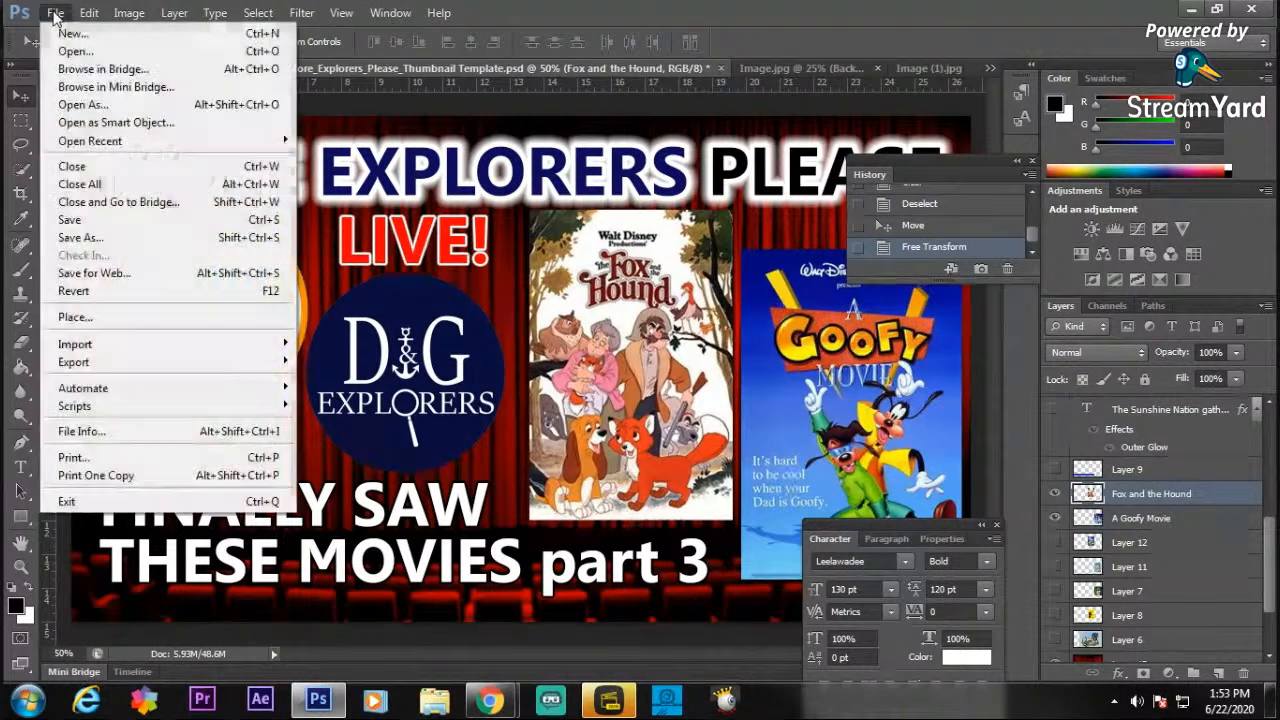
left_click(103, 239)
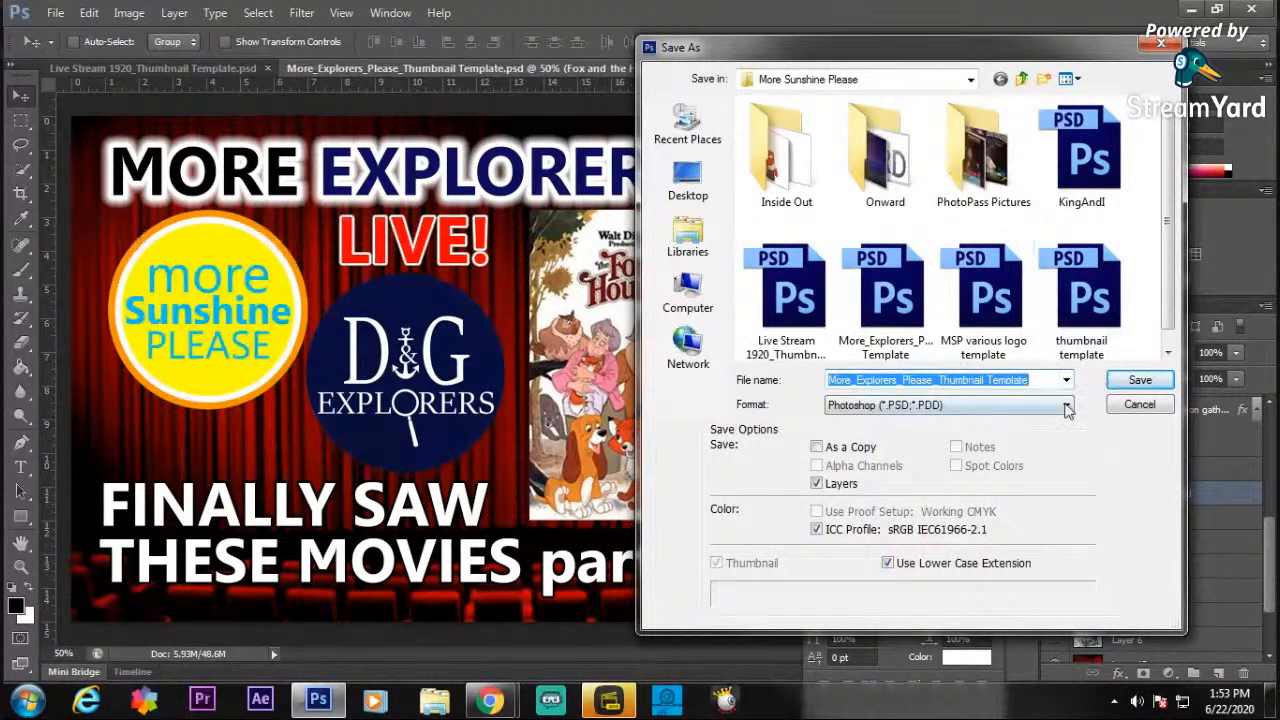
left_click(1067, 405)
left_click(874, 522)
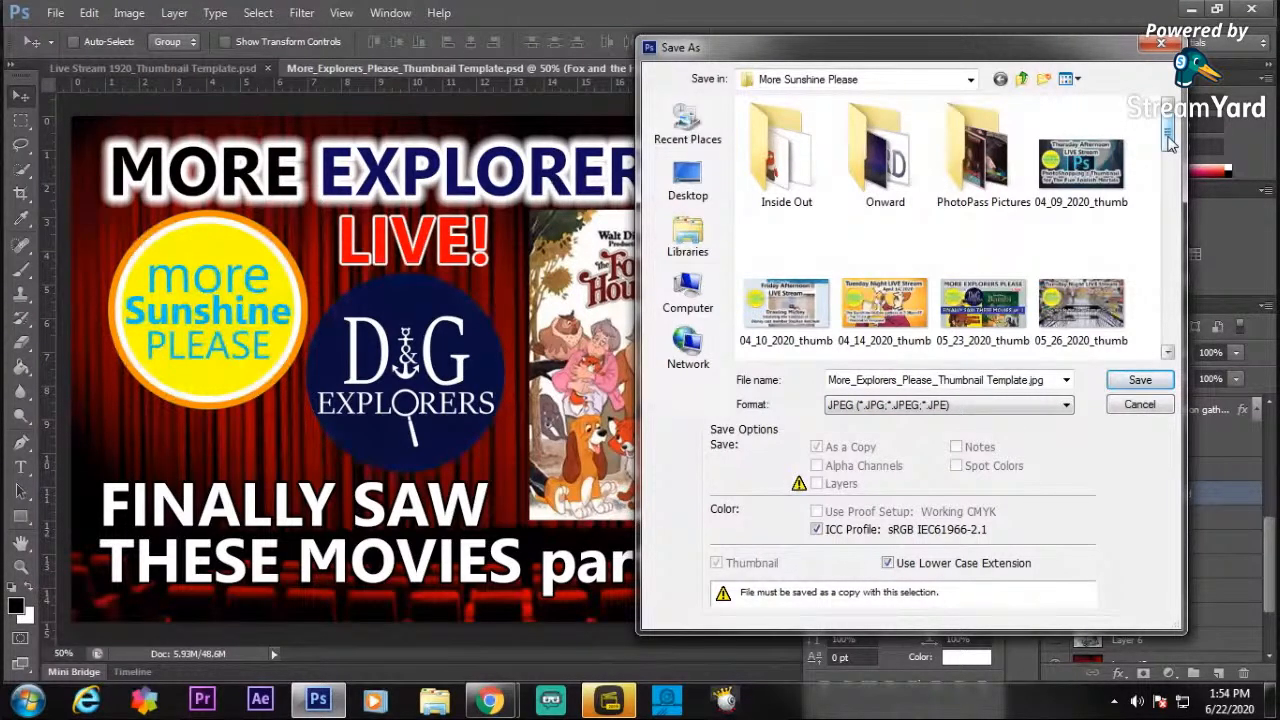
Name the JPEG 06_27_2020_thumb, reusing the 06_24_2020_thumb file name, and save it with quality 12 (Maximum) and Progressive format.
scroll(1170, 143, "down", 1)
left_click_drag(1170, 143, 1181, 197)
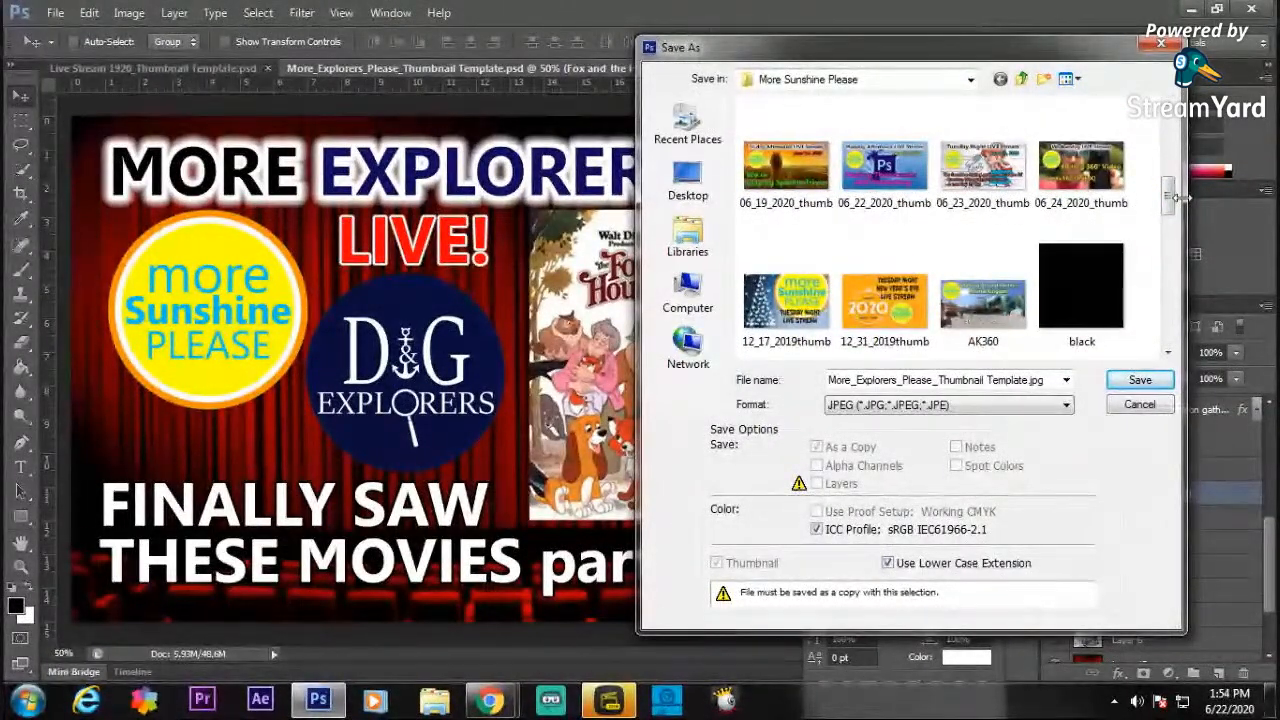
left_click(1085, 172)
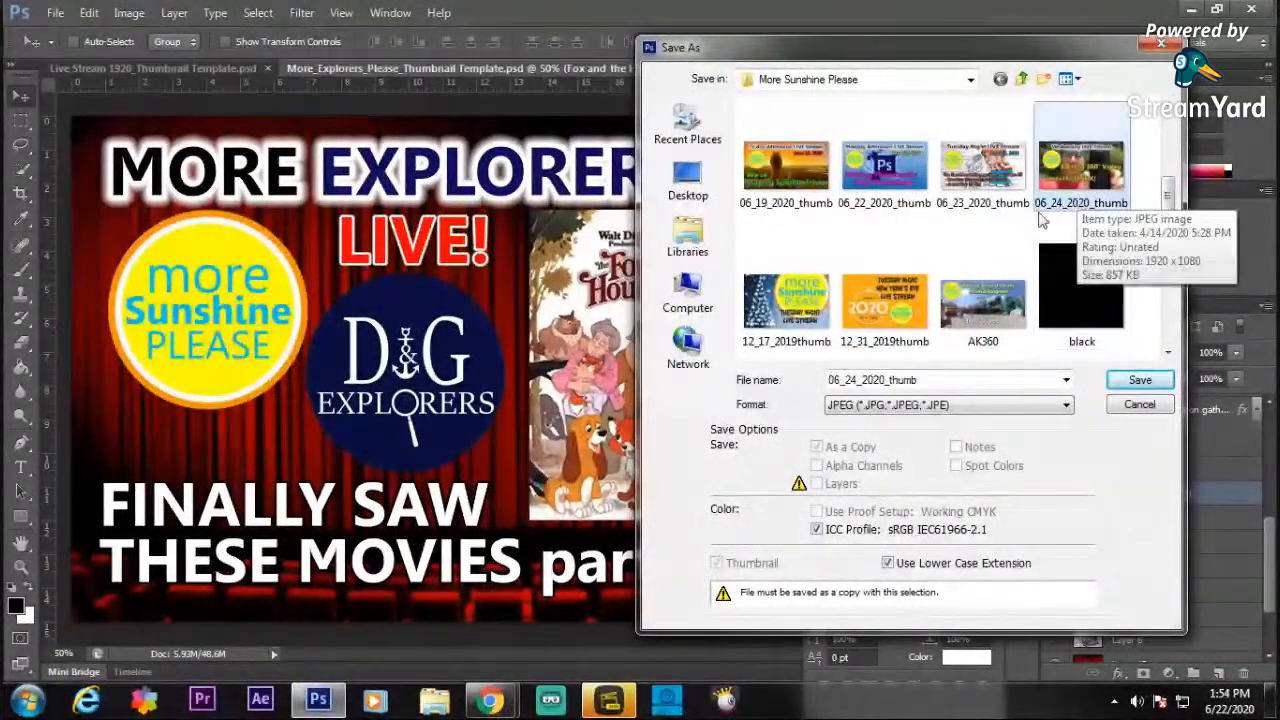
double_click(856, 380)
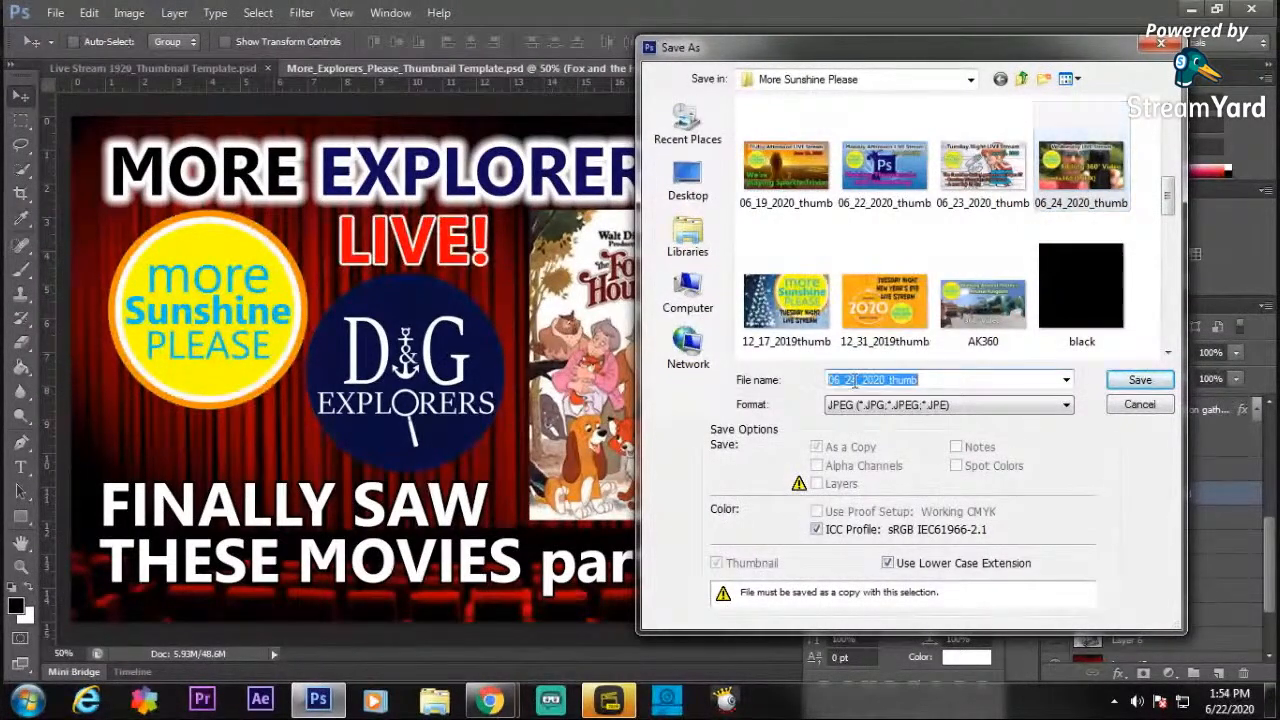
key("Left")
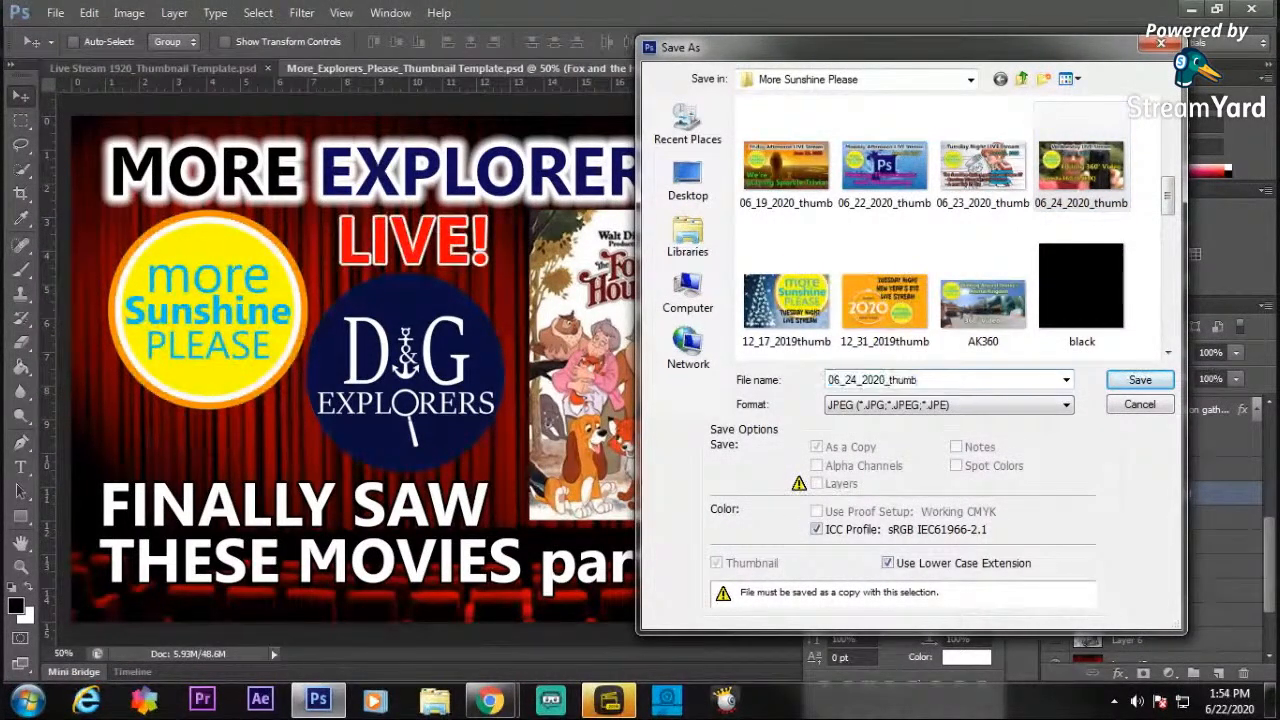
key("BackSpace")
type("7")
key("Return")
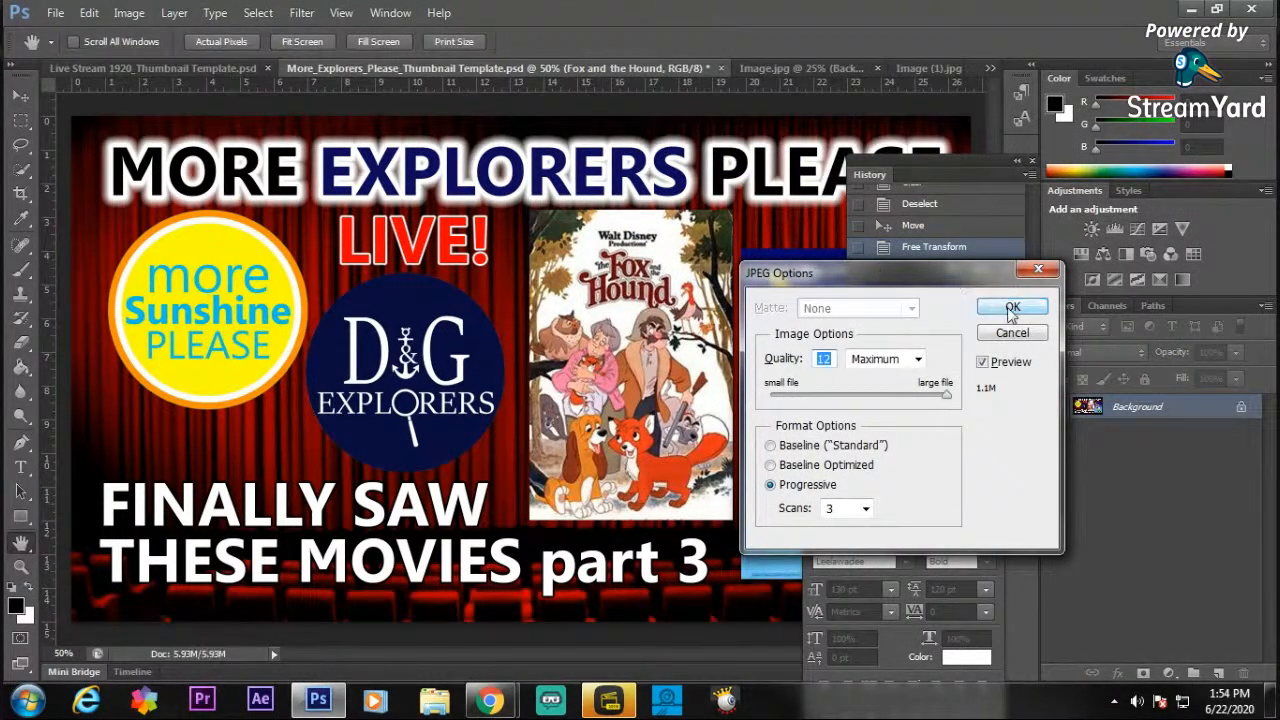
left_click(1020, 307)
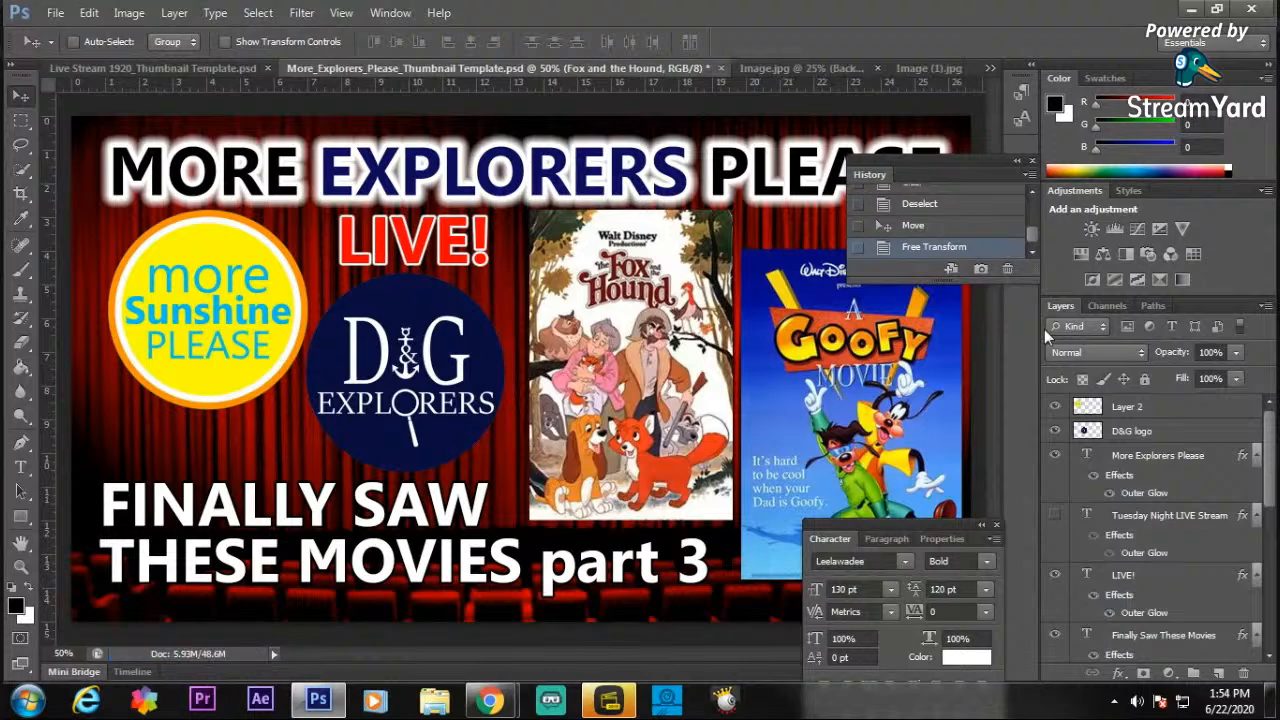